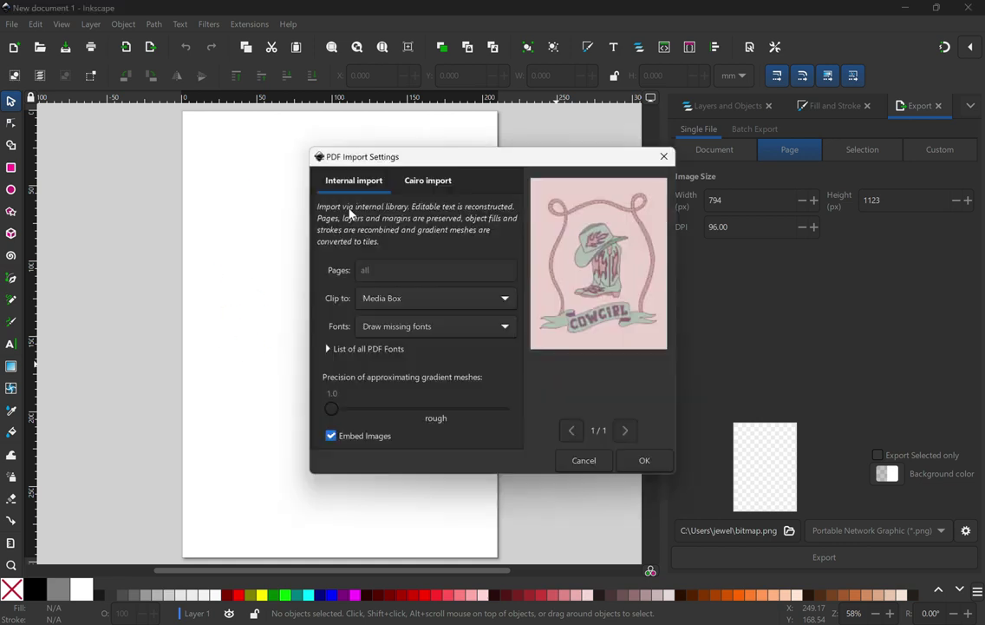
# Step: Import the cowgirl artwork with the internal import and embedded images, and ungroup it into separate objects
pyautogui.click(654, 467)
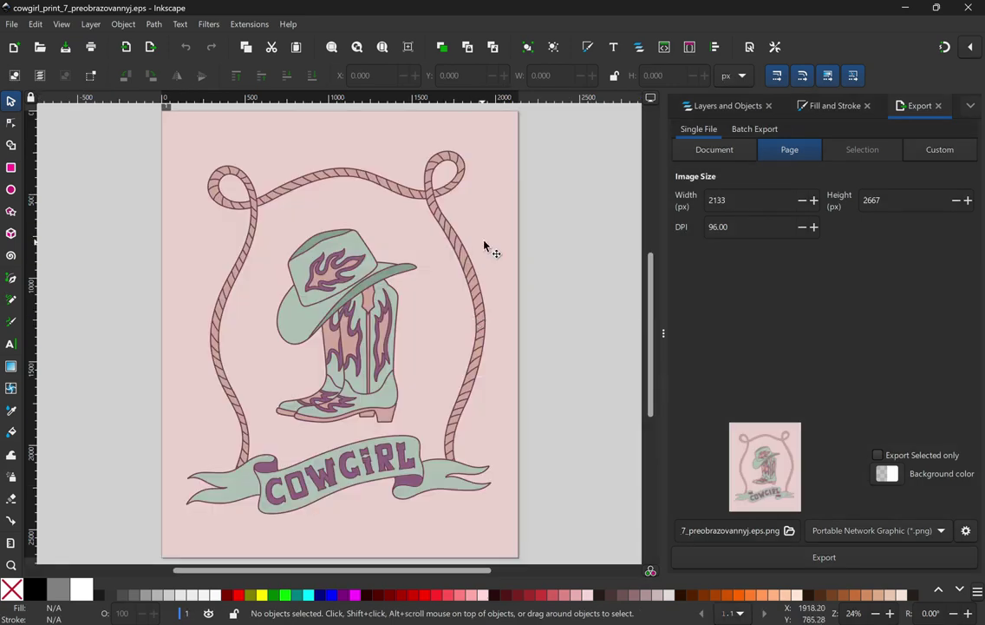
pyautogui.rightClick(483, 237)
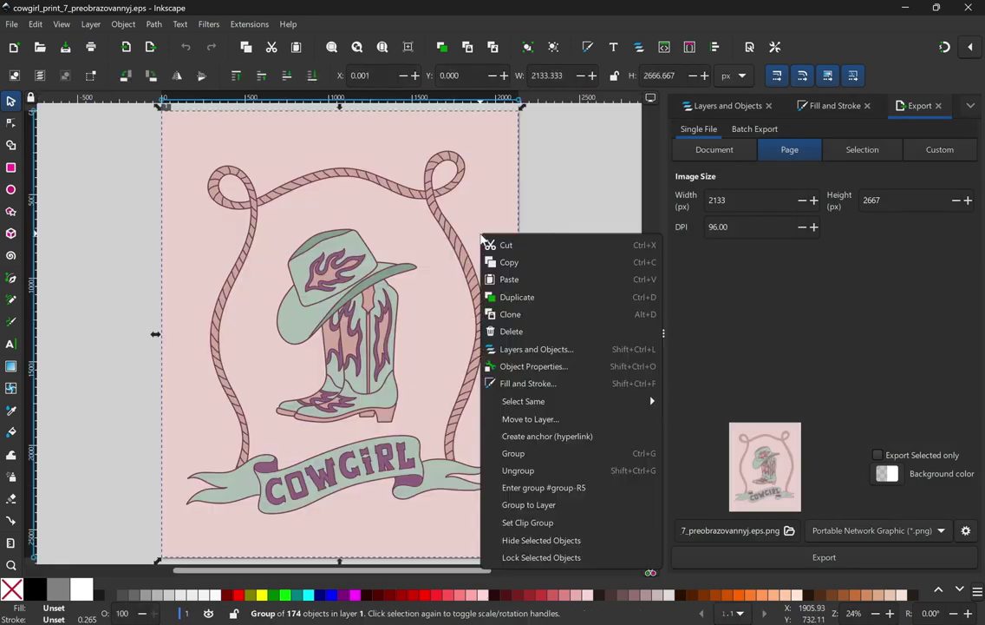
pyautogui.click(519, 470)
pyautogui.click(539, 390)
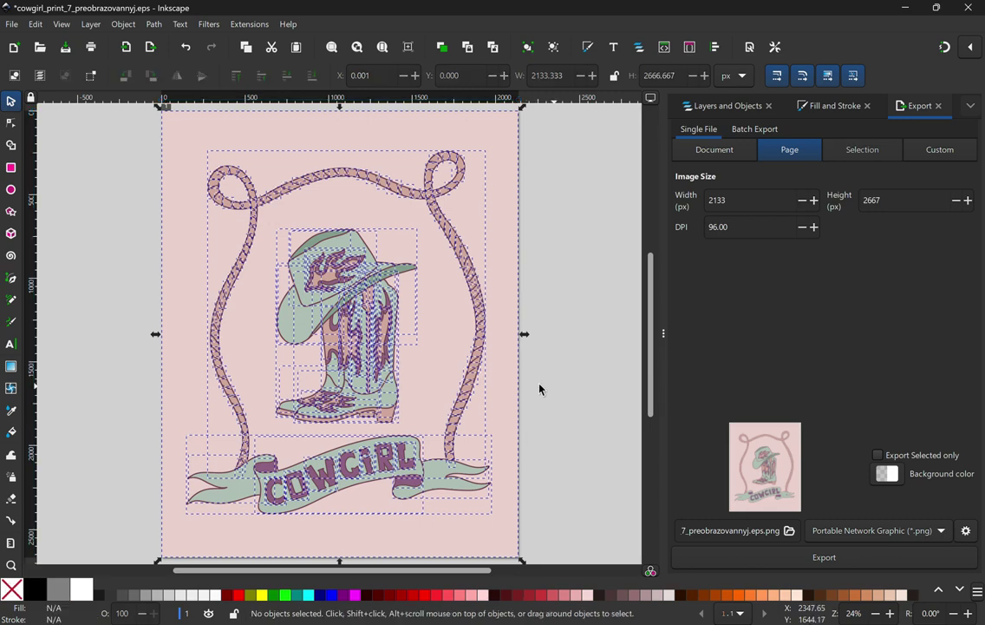
# Step: Delete the pink background and the whole ribbon banner with its COWGIRL lettering
pyautogui.click(492, 403)
pyautogui.press('Delete')
pyautogui.moveTo(529, 541); pyautogui.dragTo(147, 438)
pyautogui.press('Delete')
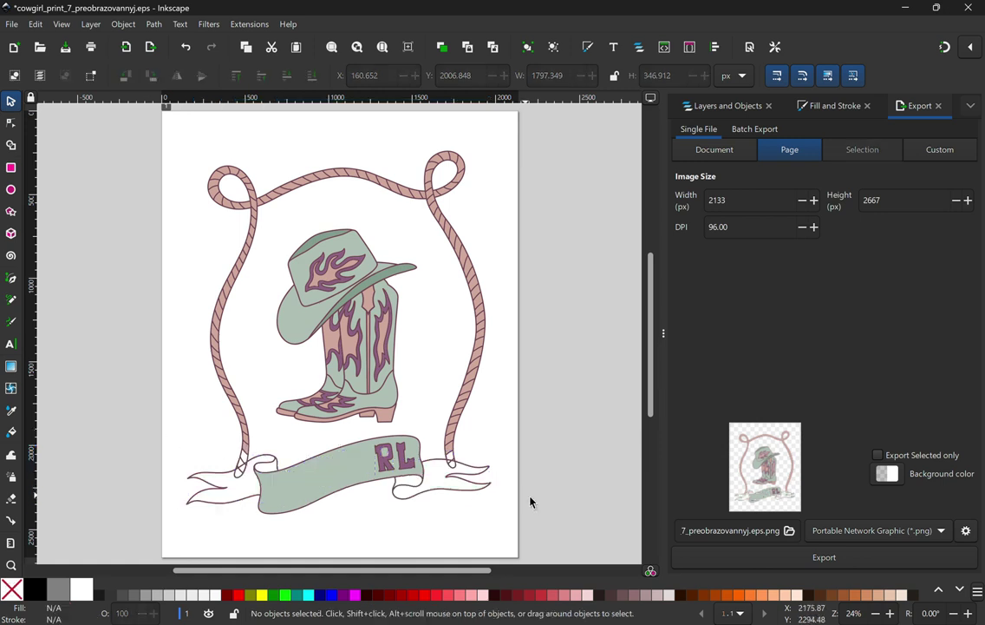
pyautogui.moveTo(548, 522); pyautogui.dragTo(173, 438)
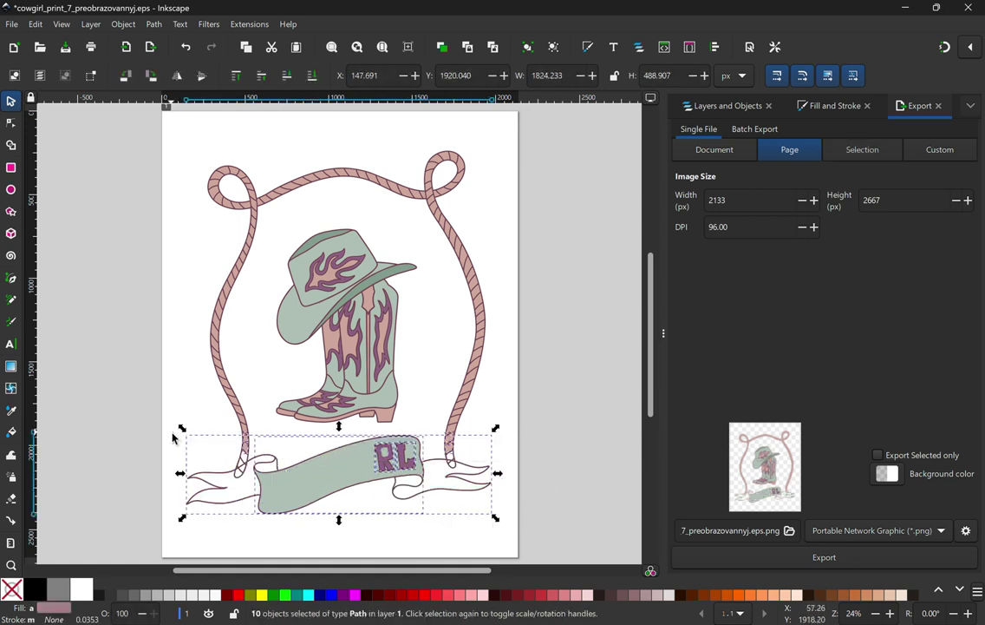
pyautogui.press('Delete')
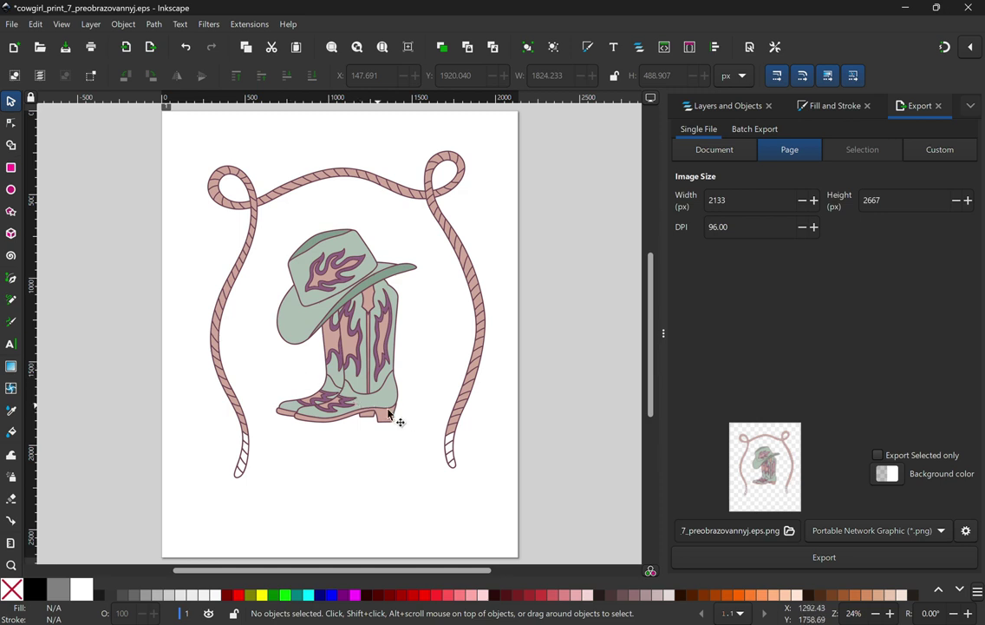
# Step: Delete the colour fills of the boots' feet and the flame fills on the boot shafts
pyautogui.moveTo(409, 439); pyautogui.dragTo(244, 357)
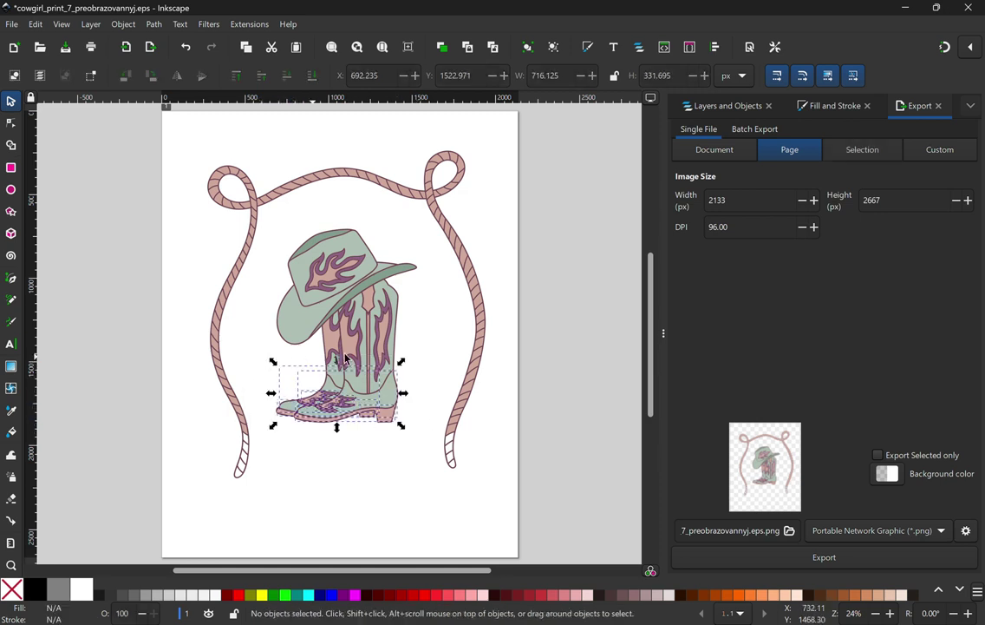
pyautogui.press('Delete')
pyautogui.click(386, 347)
pyautogui.press('Delete')
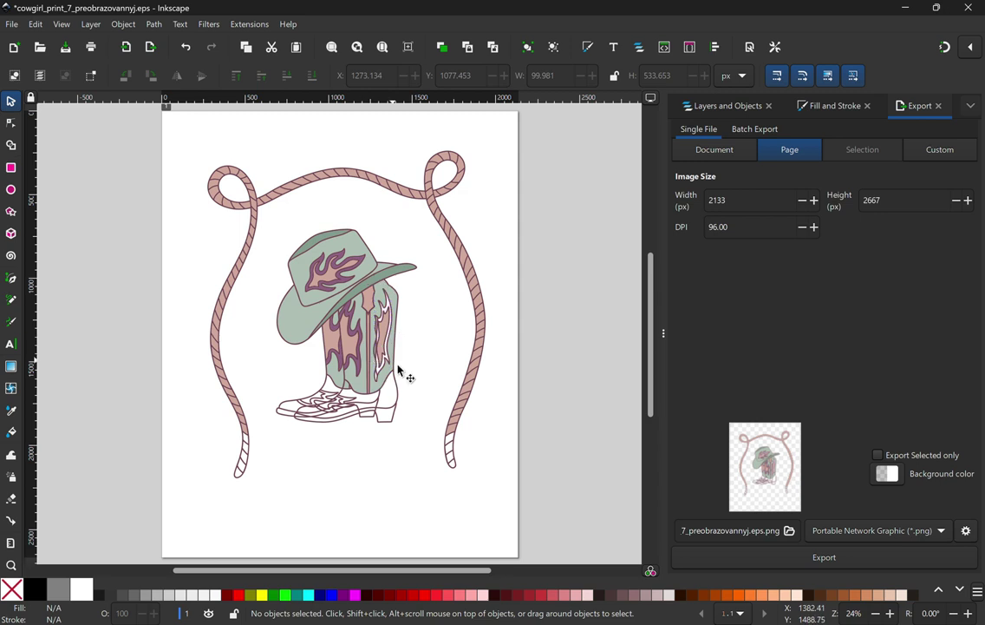
pyautogui.moveTo(415, 443); pyautogui.dragTo(310, 304)
pyautogui.press('Delete')
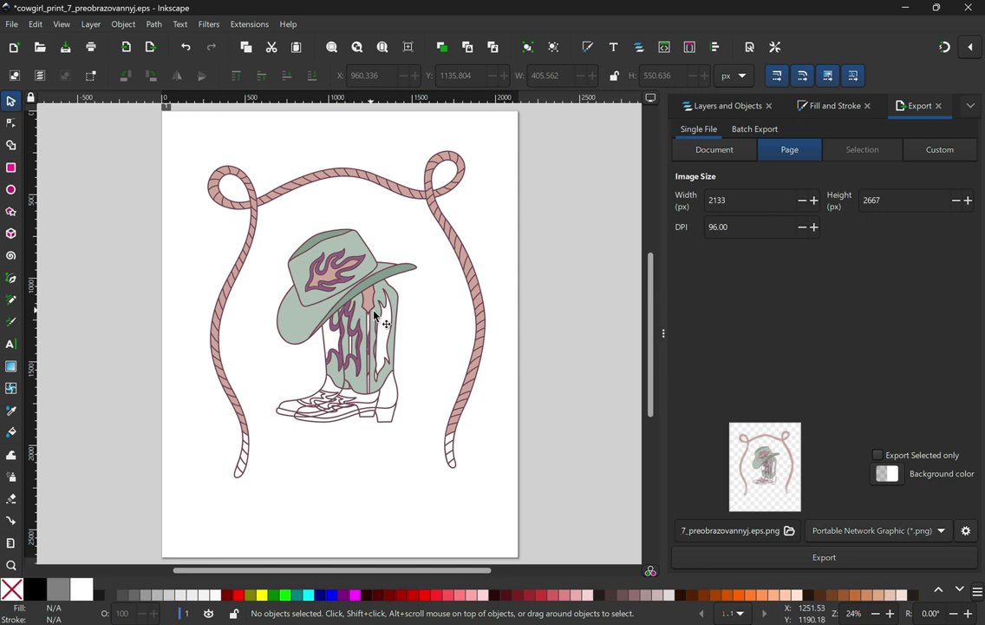
# Step: Delete the remaining flame contour on the front boot's shaft and the outlines of both boots
pyautogui.click(392, 295)
pyautogui.press('Escape')
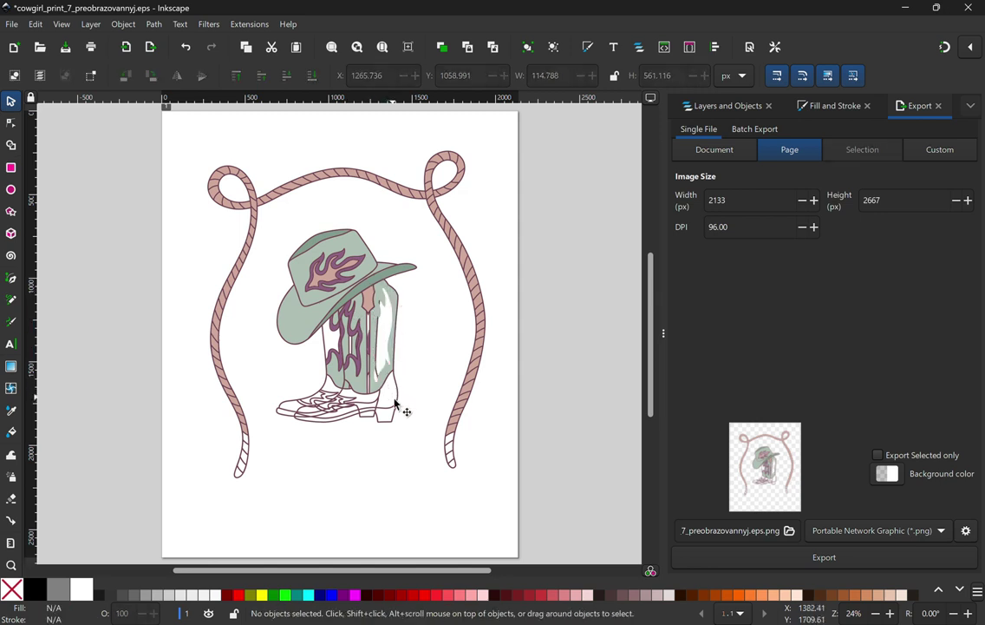
pyautogui.click(395, 403)
pyautogui.press('Delete')
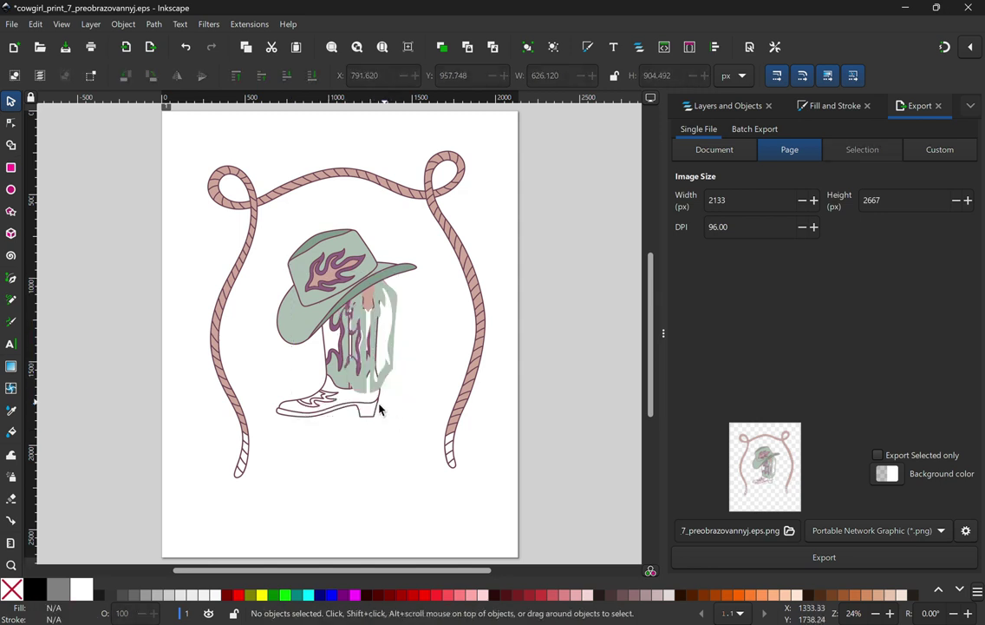
pyautogui.click(360, 411)
pyautogui.press('Delete')
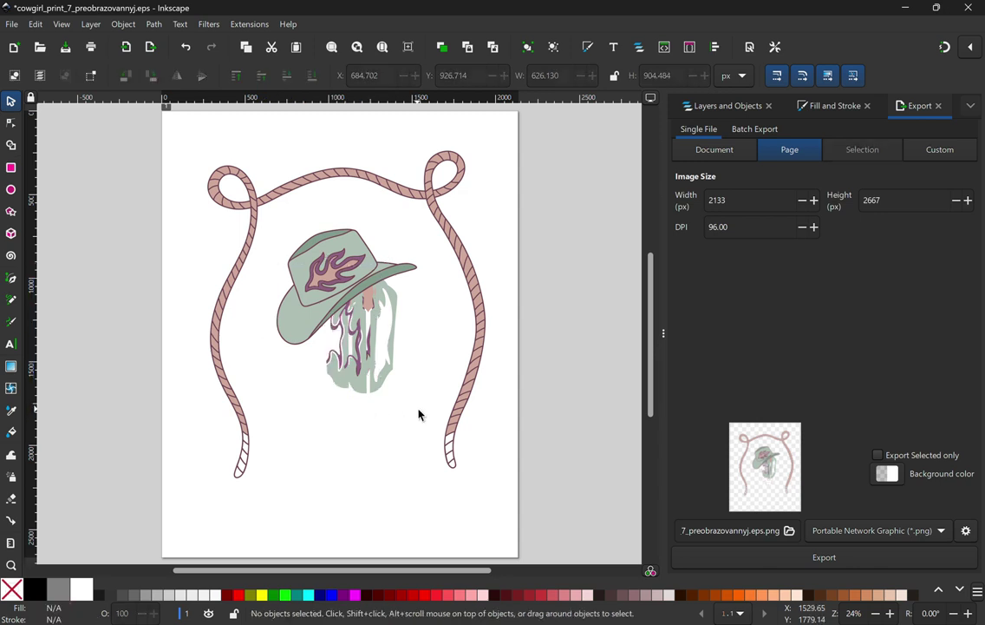
# Step: Delete the leftover purple flame pieces and the front boot's pink pull tab
pyautogui.moveTo(418, 414); pyautogui.dragTo(321, 280)
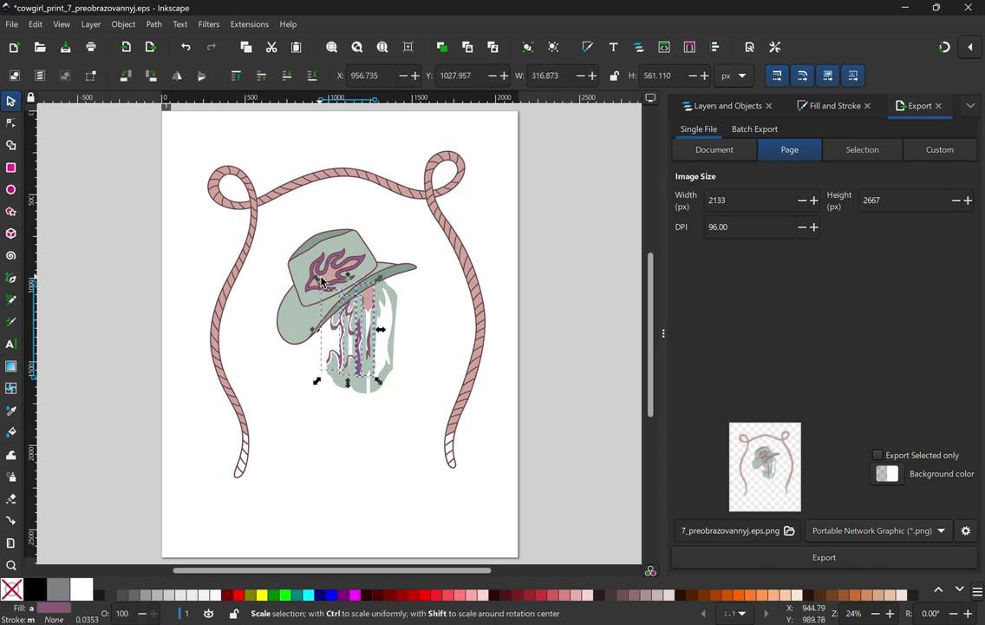
pyautogui.press('Delete')
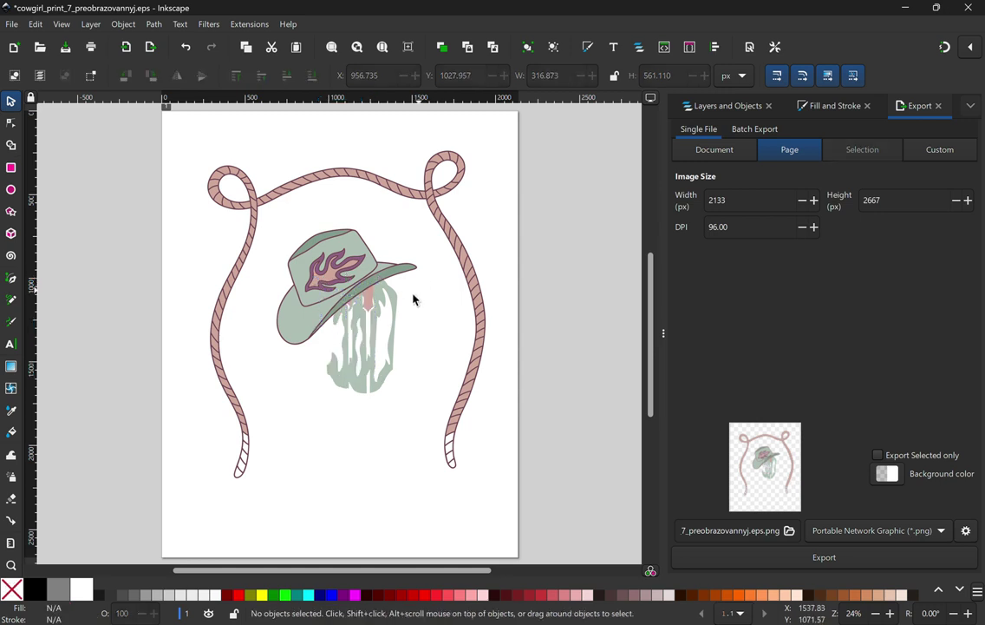
pyautogui.click(373, 305)
pyautogui.press('Delete')
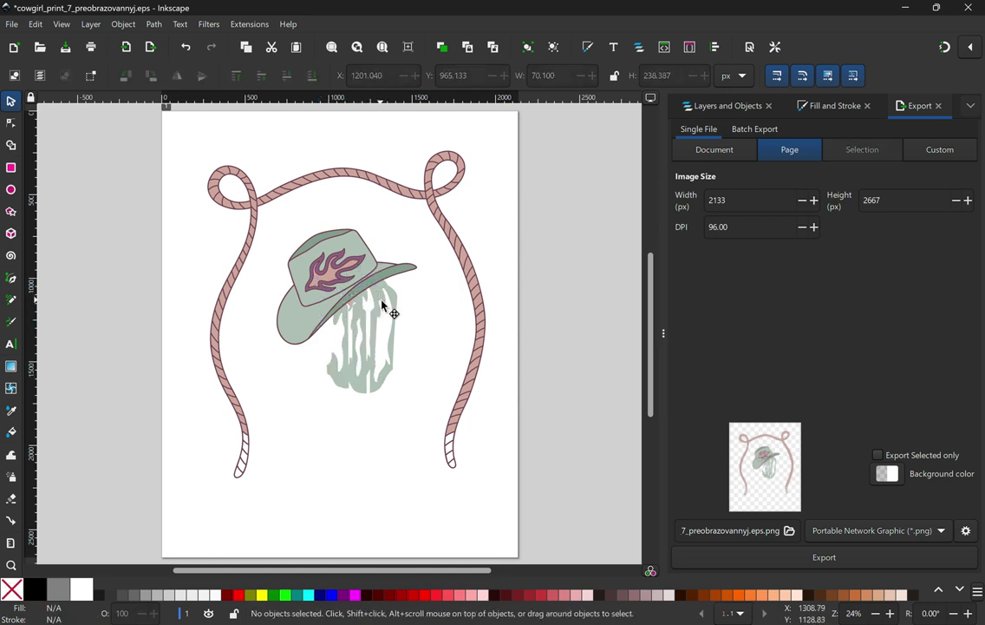
# Step: Delete the remaining green fill pieces of the boot shafts beneath the hat
pyautogui.click(386, 311)
pyautogui.press('Delete')
pyautogui.click(364, 310)
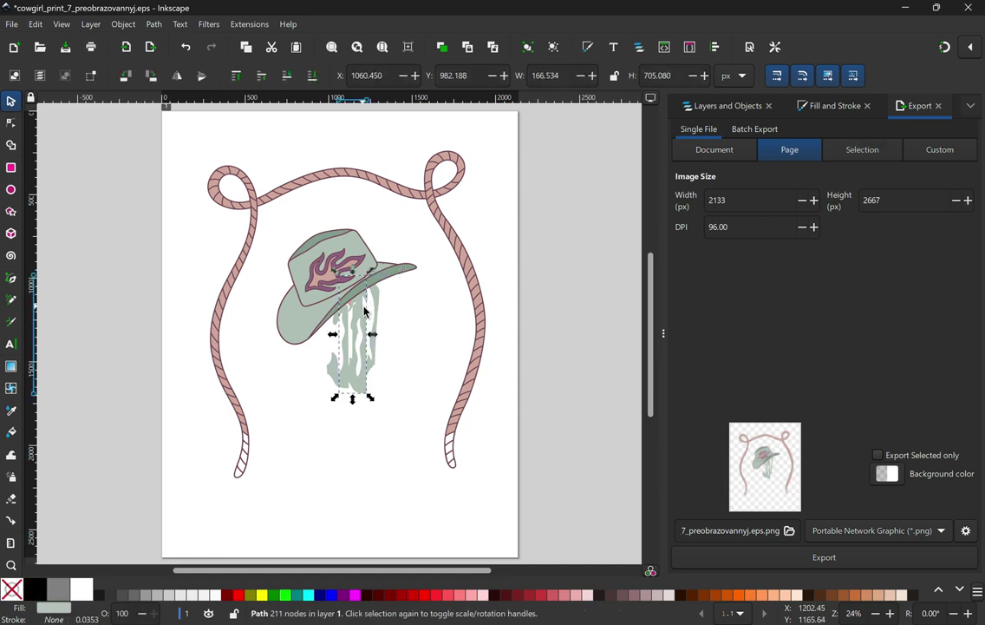
pyautogui.press('Delete')
pyautogui.click(352, 324)
pyautogui.press('Delete')
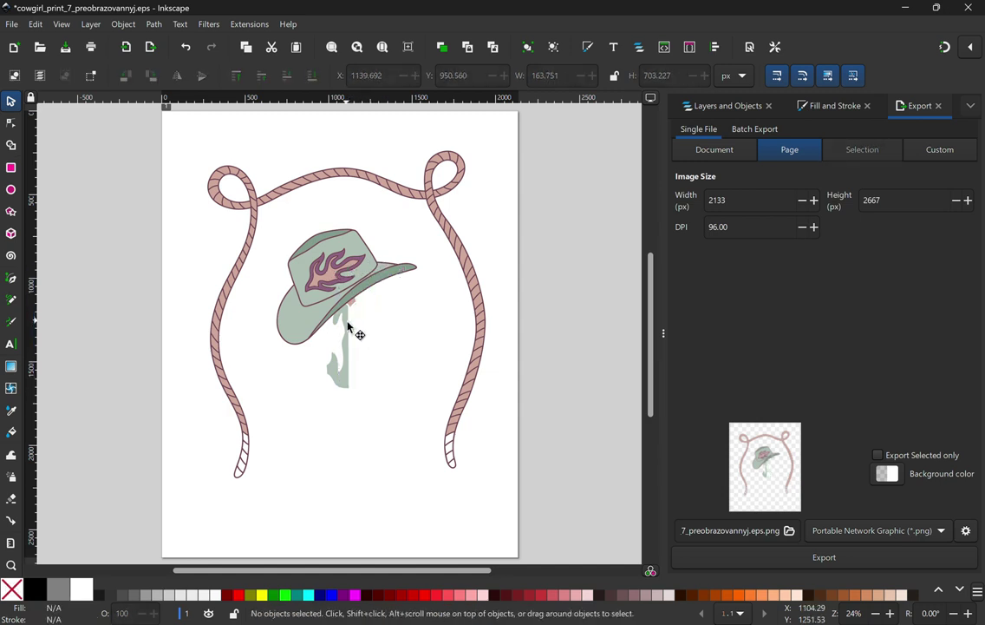
pyautogui.click(356, 326)
pyautogui.press('Delete')
pyautogui.click(358, 309)
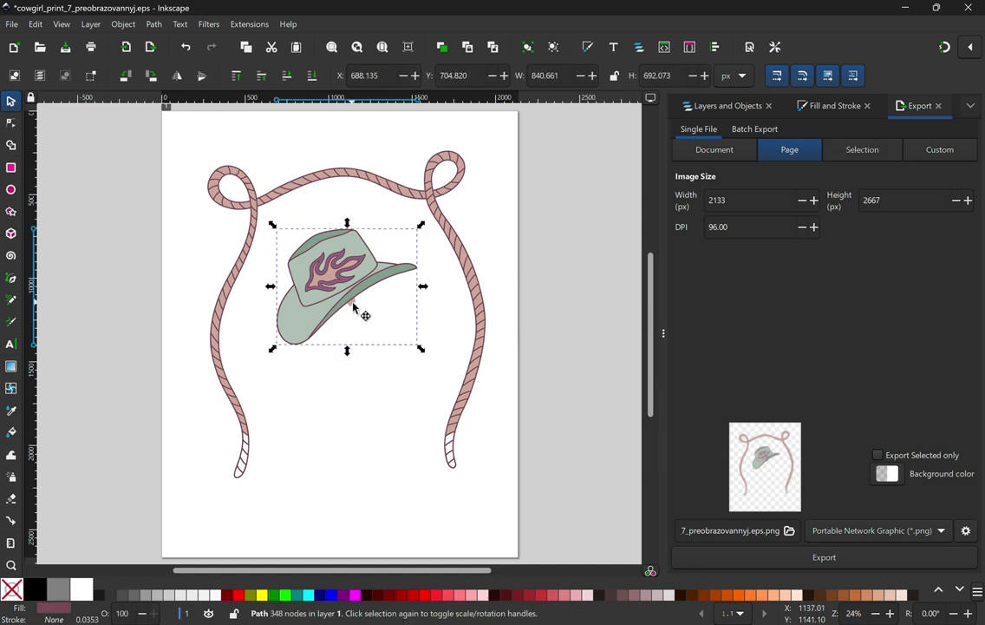
# Step: Delete the rope frame around the hat, including its pink fills and its outline
pyautogui.click(547, 508)
pyautogui.moveTo(541, 516); pyautogui.dragTo(420, 132)
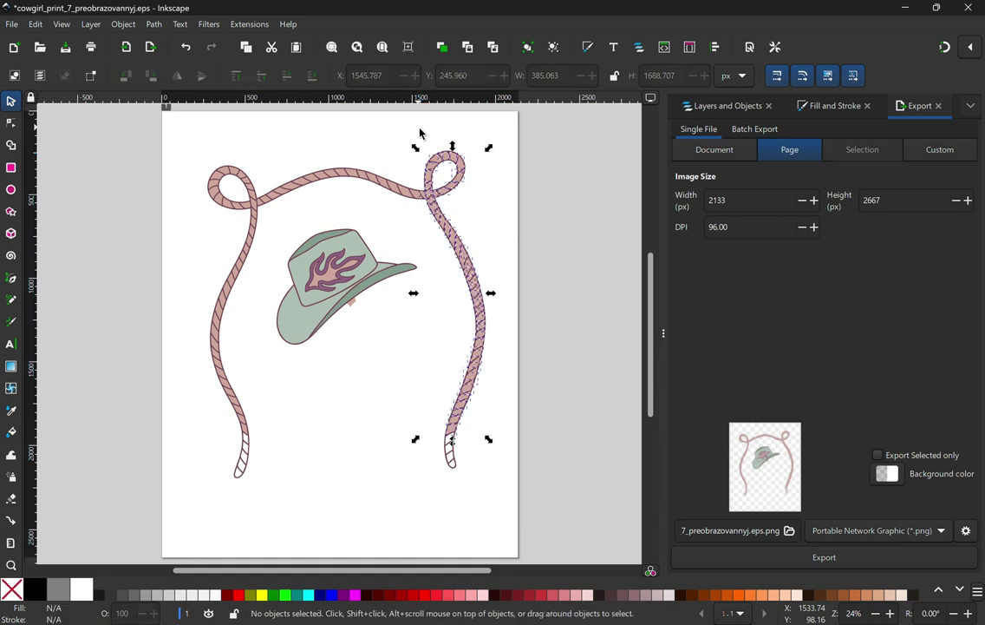
pyautogui.click(420, 131)
pyautogui.moveTo(154, 113); pyautogui.dragTo(484, 226)
pyautogui.press('Escape')
pyautogui.moveTo(147, 132); pyautogui.dragTo(267, 497)
pyautogui.press('Escape')
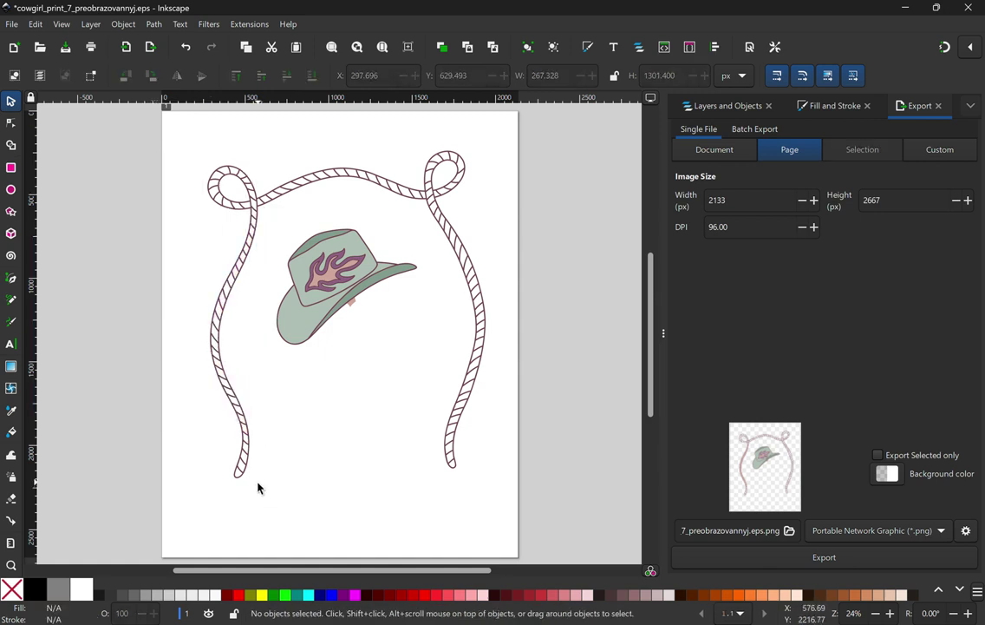
pyautogui.click(242, 473)
pyautogui.press('Delete')
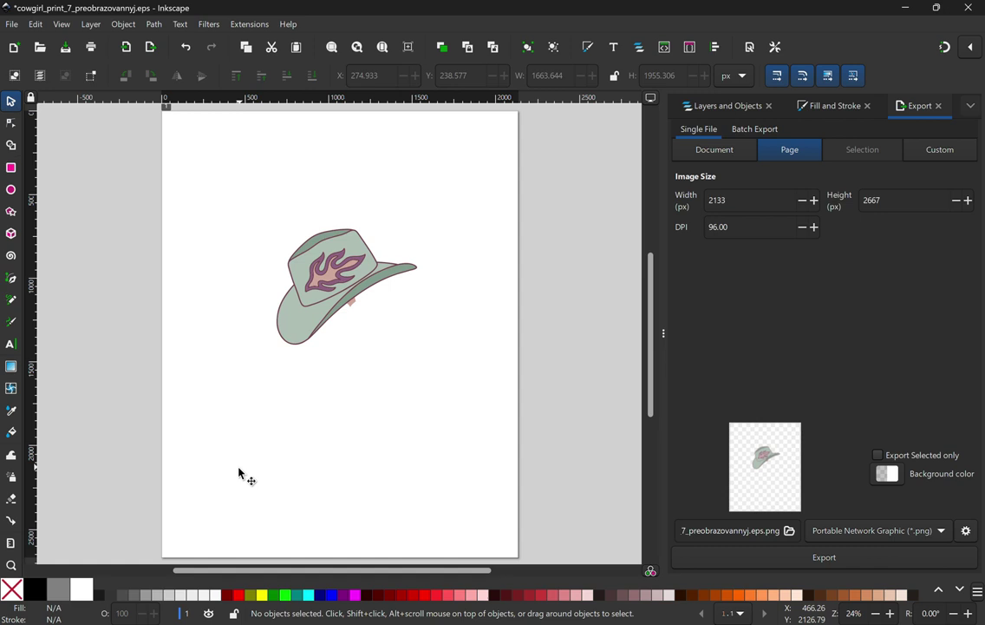
# Step: Delete the small pink fragment left under the hat's brim
pyautogui.click(11, 564)
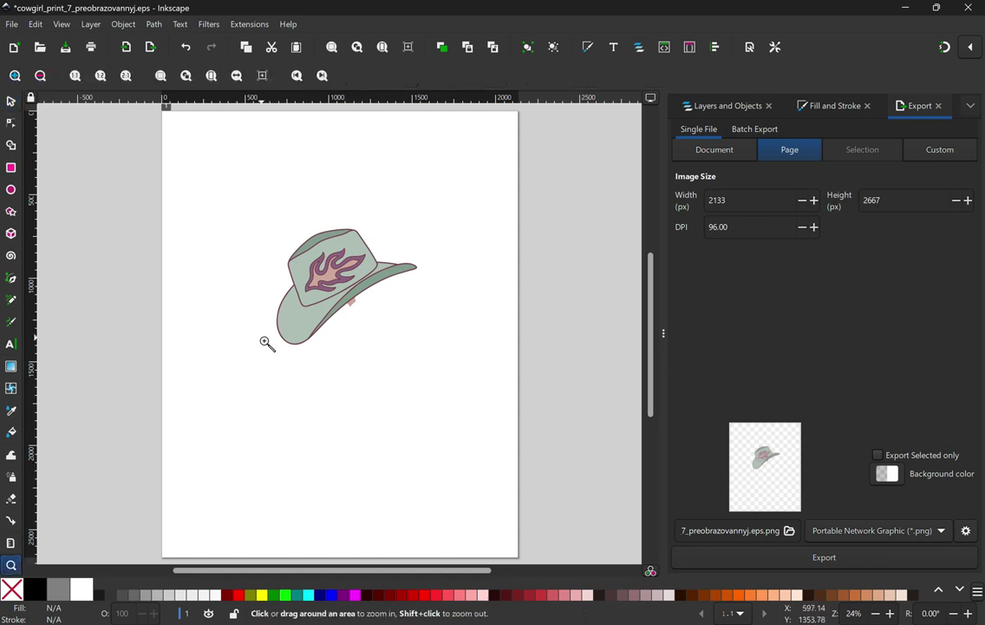
pyautogui.click(357, 312)
pyautogui.moveTo(356, 312); pyautogui.dragTo(358, 317)
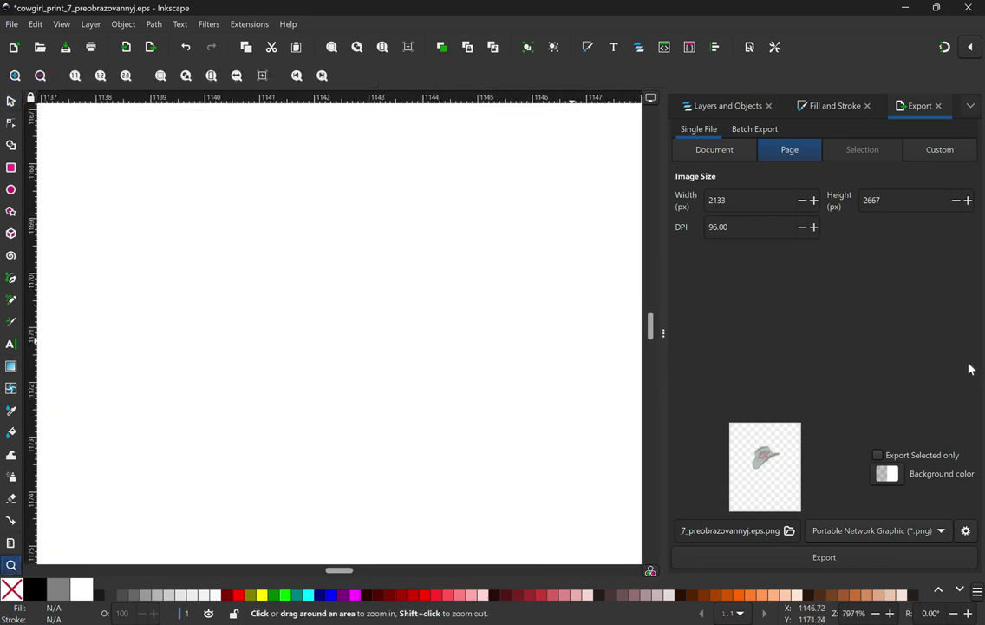
pyautogui.moveTo(649, 326)
pyautogui.mouseDown()
pyautogui.moveTo(649, 171)
pyautogui.moveTo(639, 302)
pyautogui.moveTo(645, 525)
pyautogui.moveTo(662, 321)
pyautogui.moveTo(650, 103)
pyautogui.moveTo(654, 320)
pyautogui.mouseUp()
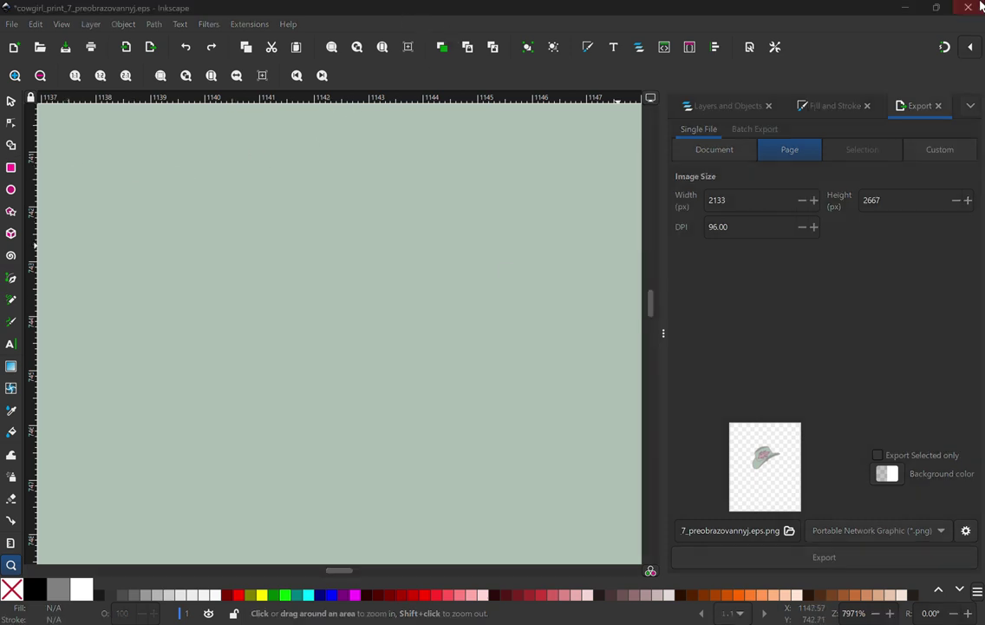
pyautogui.press('`')
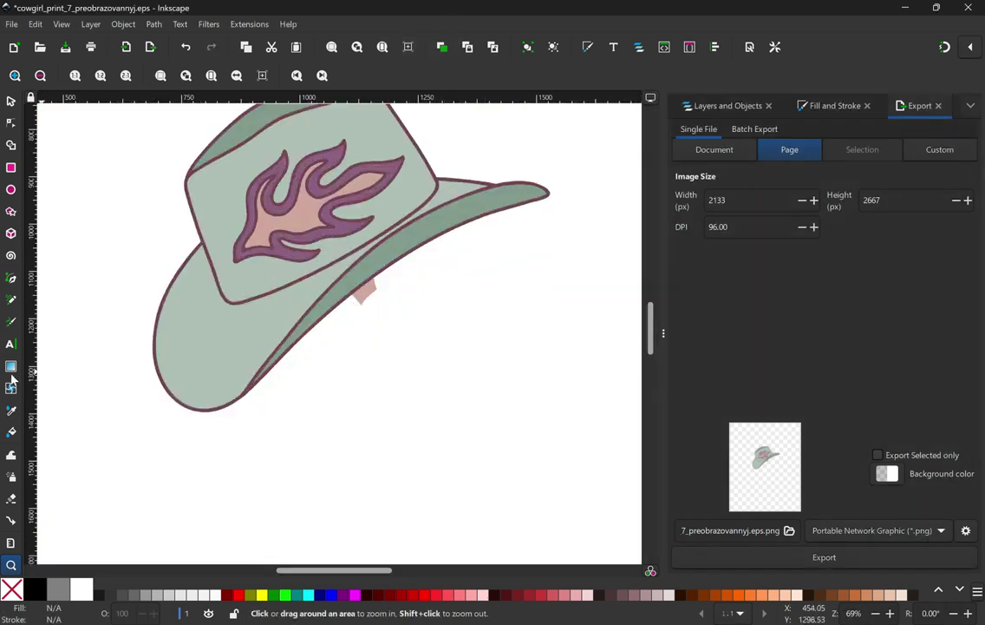
pyautogui.click(9, 103)
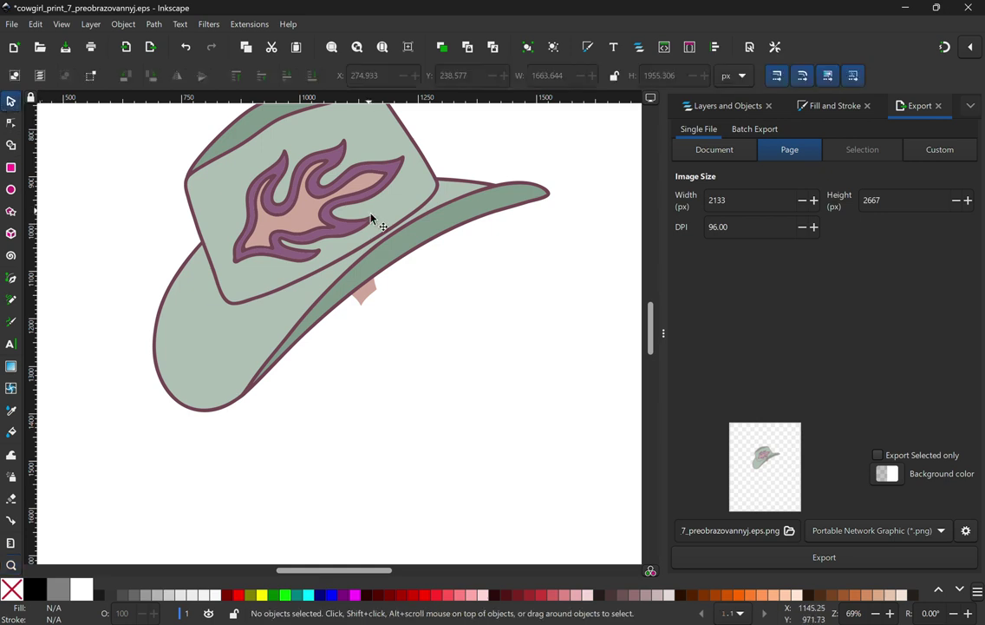
pyautogui.click(370, 300)
pyautogui.press('Delete')
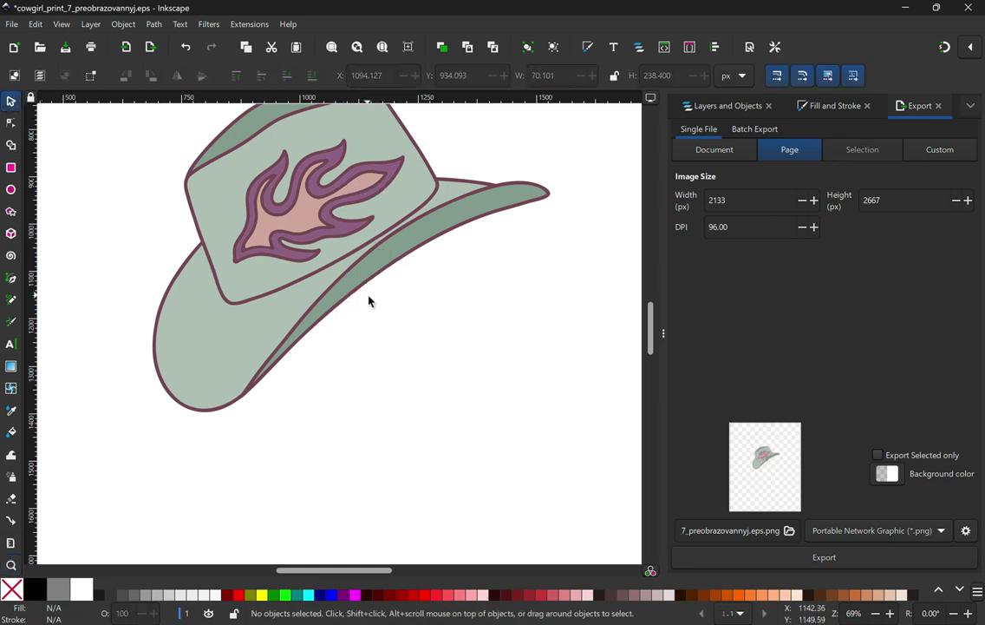
# Step: Group all the hat's pieces and enlarge the group proportionally to about 1405 × 1157 px
pyautogui.click(11, 564)
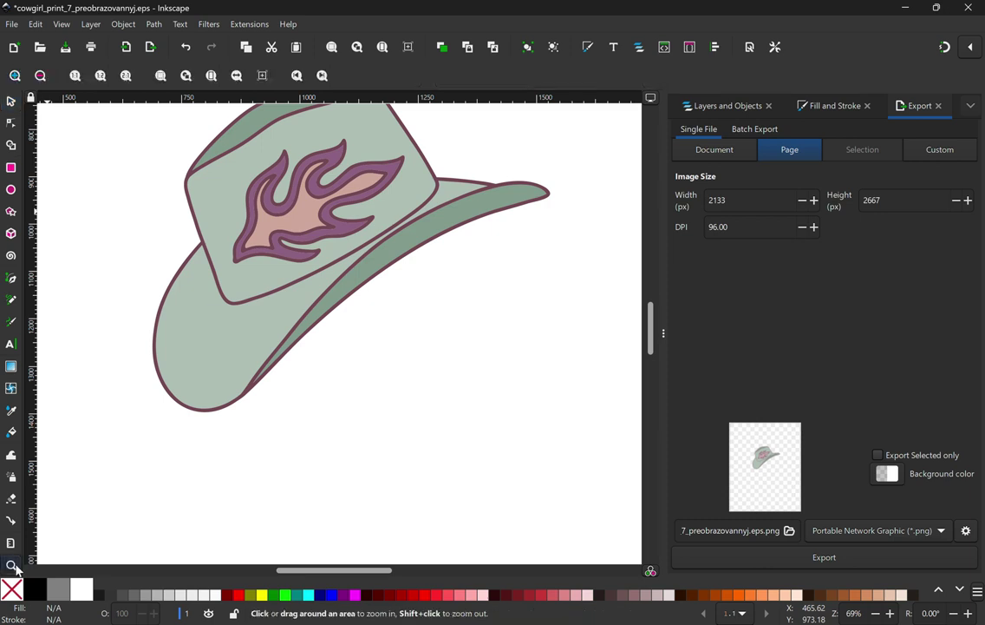
pyautogui.click(40, 76)
pyautogui.click(40, 76)
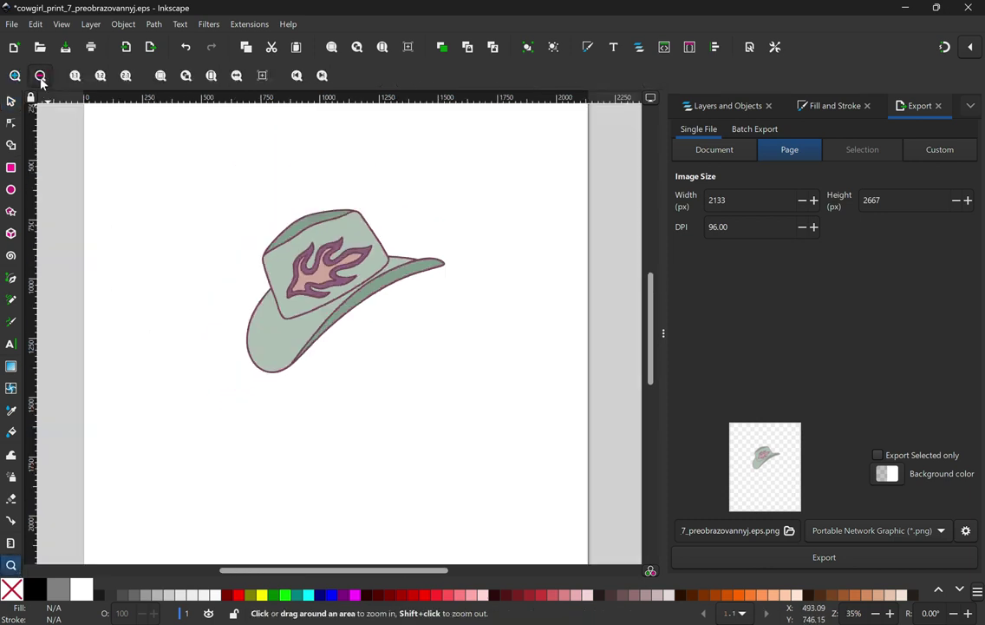
pyautogui.click(40, 76)
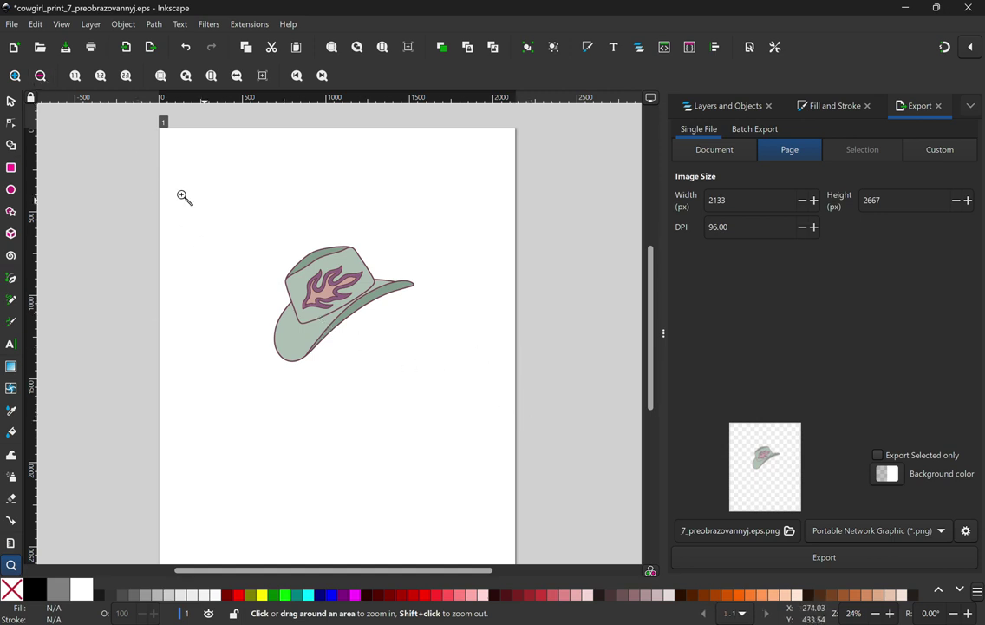
pyautogui.click(11, 102)
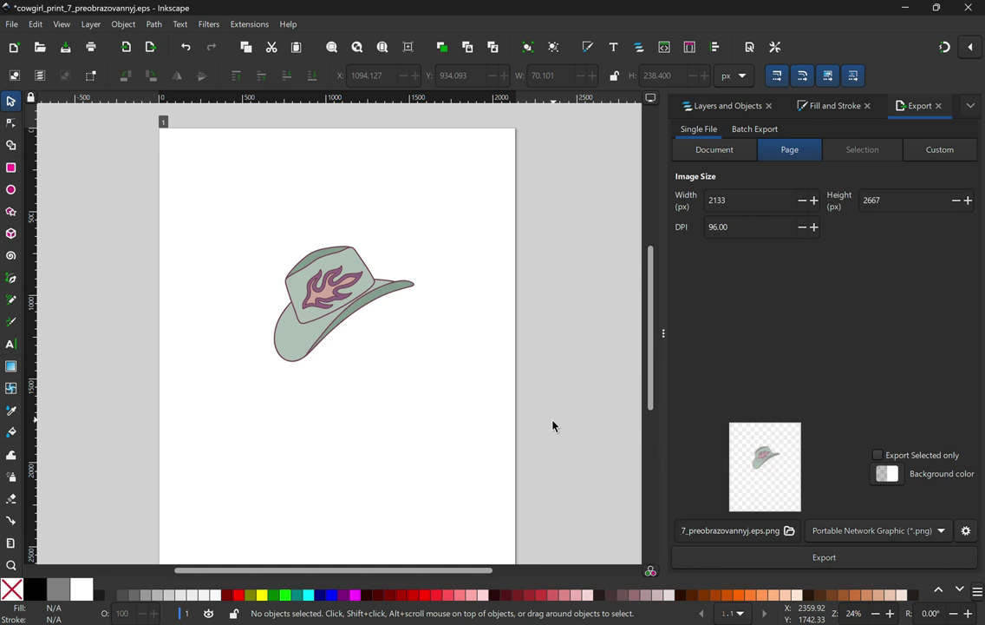
pyautogui.moveTo(549, 422); pyautogui.dragTo(218, 218)
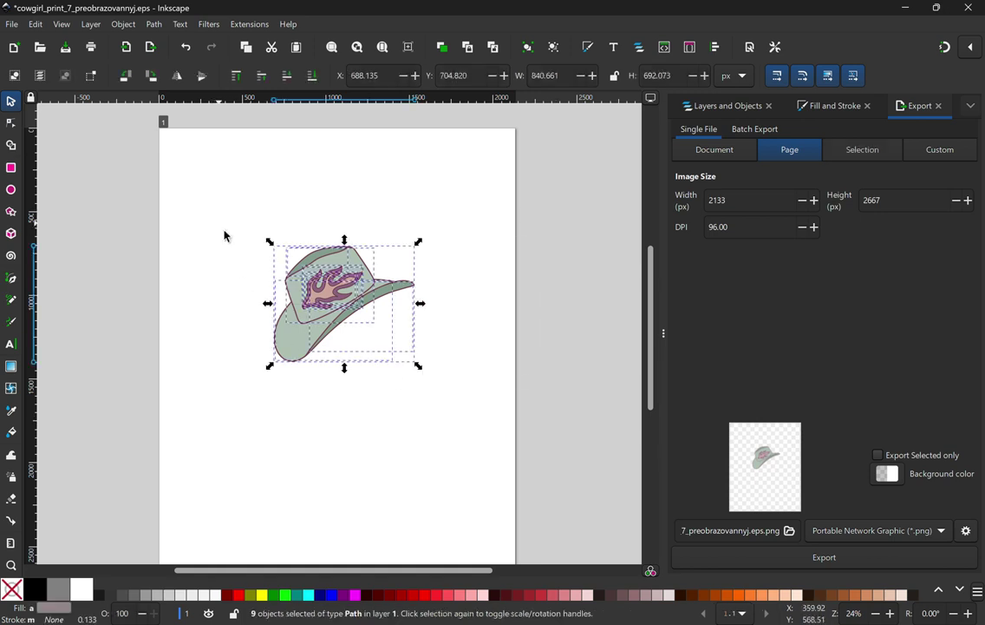
pyautogui.rightClick(343, 300)
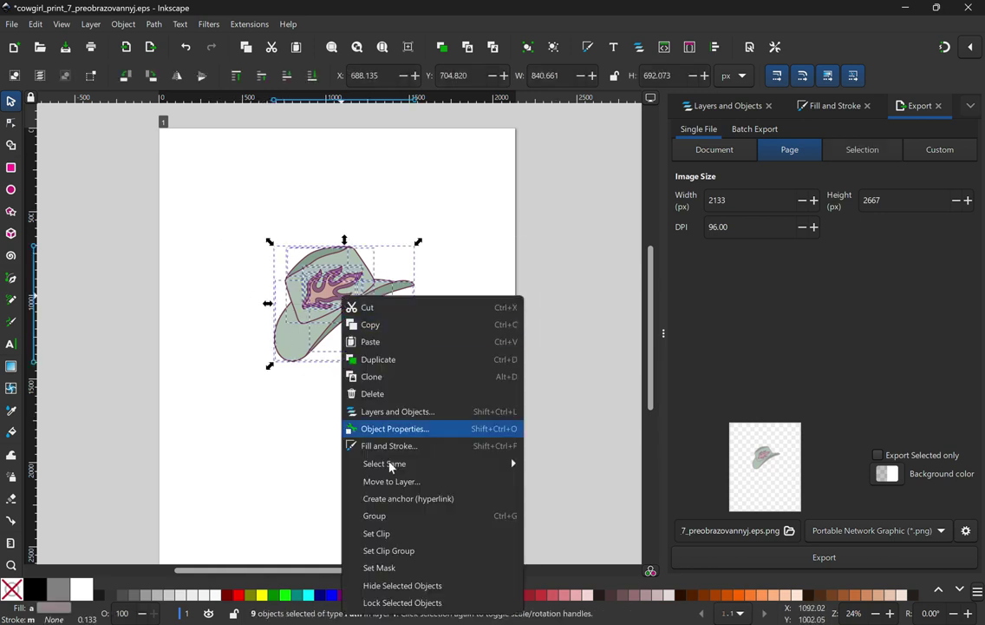
pyautogui.click(380, 550)
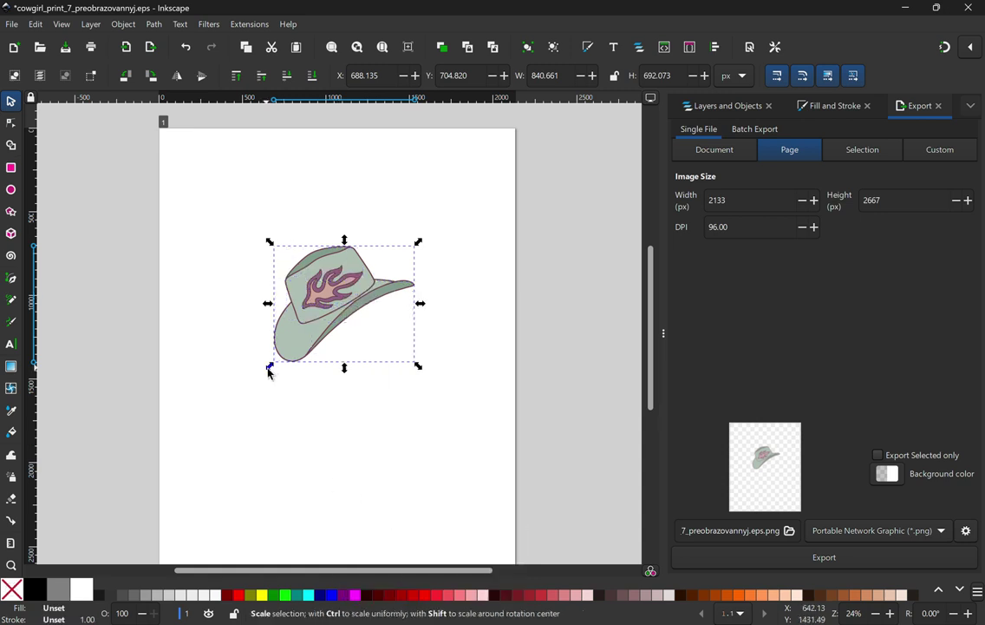
pyautogui.moveTo(261, 377); pyautogui.dragTo(173, 452)
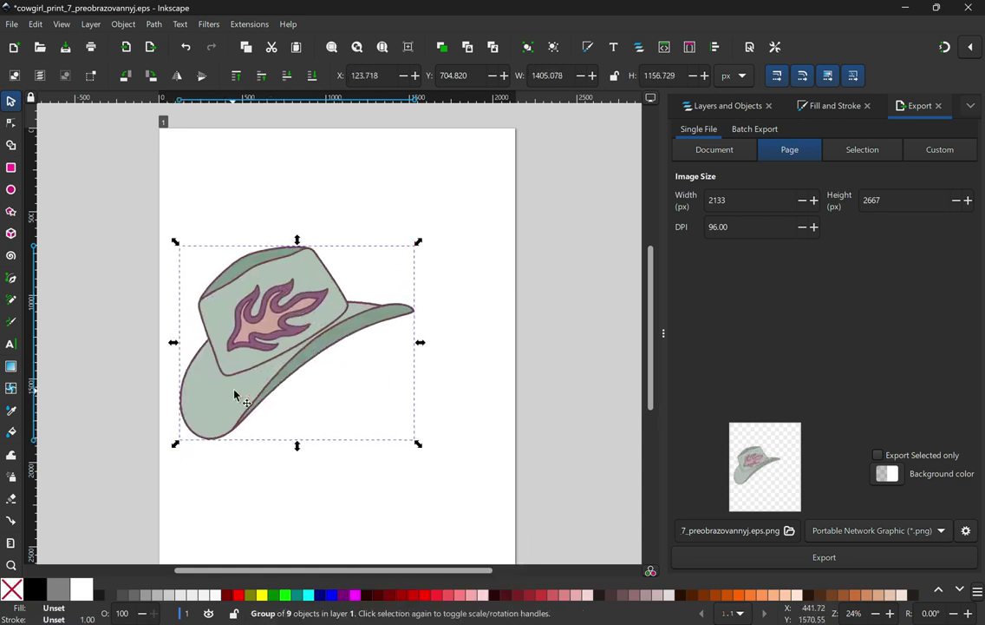
# Step: Move the hat group about 331 px to the right on the page and set the export resolution to 300 DPI
pyautogui.moveTo(265, 329); pyautogui.dragTo(320, 330)
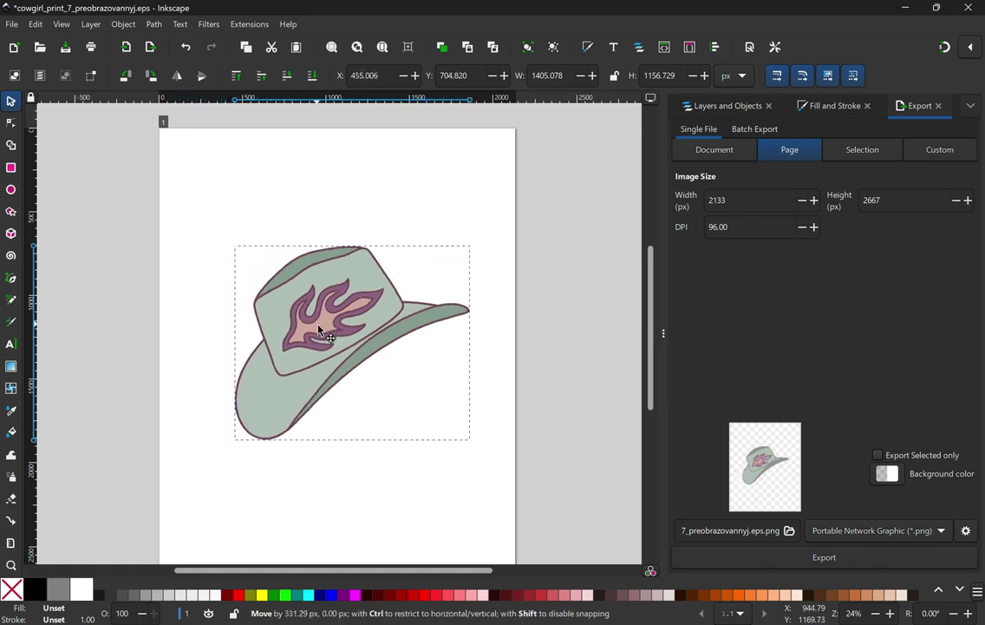
pyautogui.click(703, 231)
pyautogui.write('30')
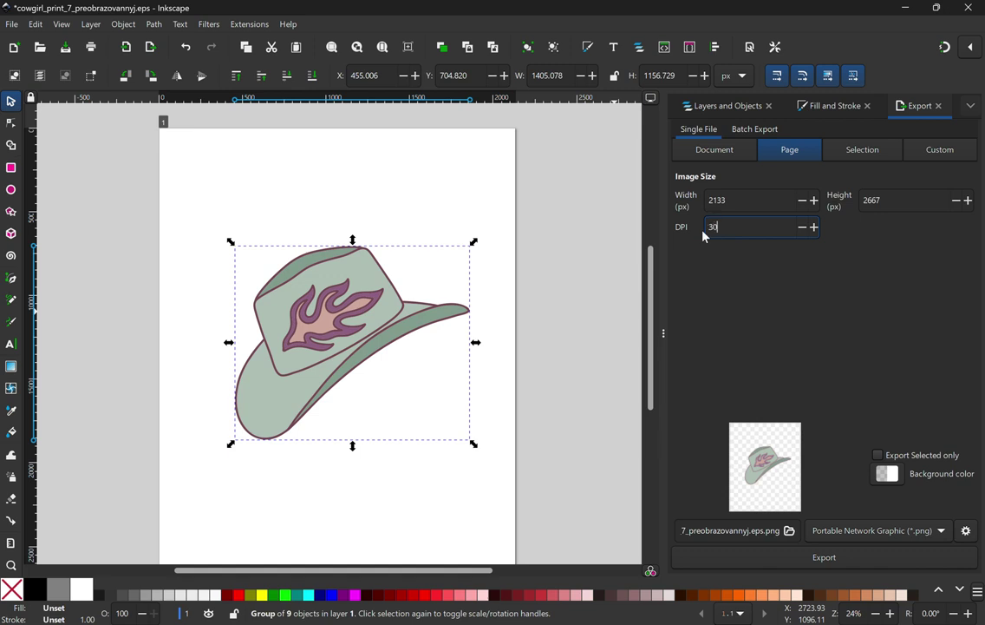
pyautogui.write('0')
pyautogui.click(488, 334)
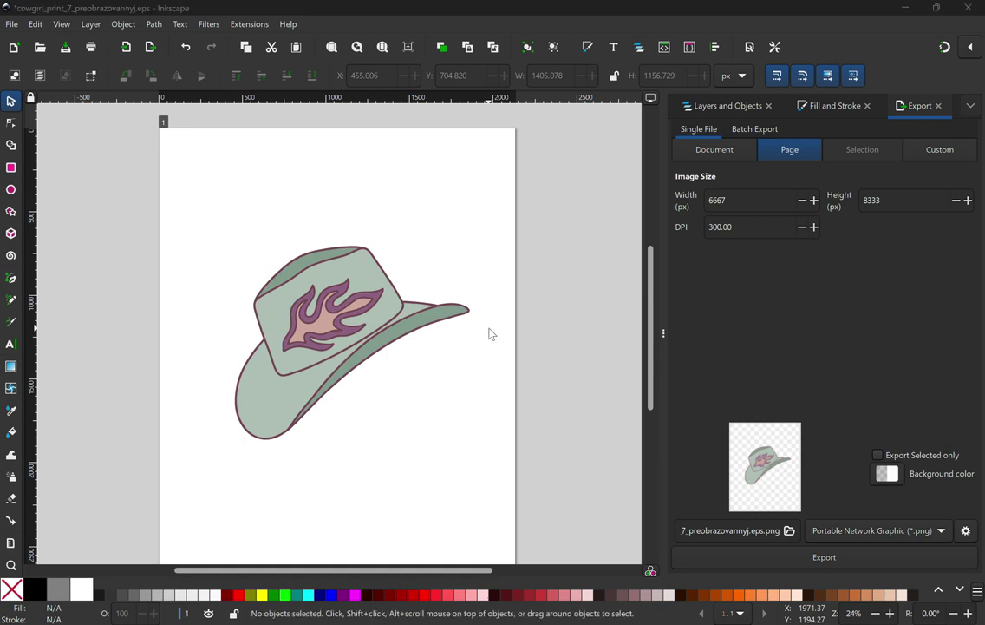
# Step: Save the document on the Desktop as an Inkscape SVG named "svg hat"
pyautogui.hotkey('ctrl', 'shift', 's')
pyautogui.write('svg hat')
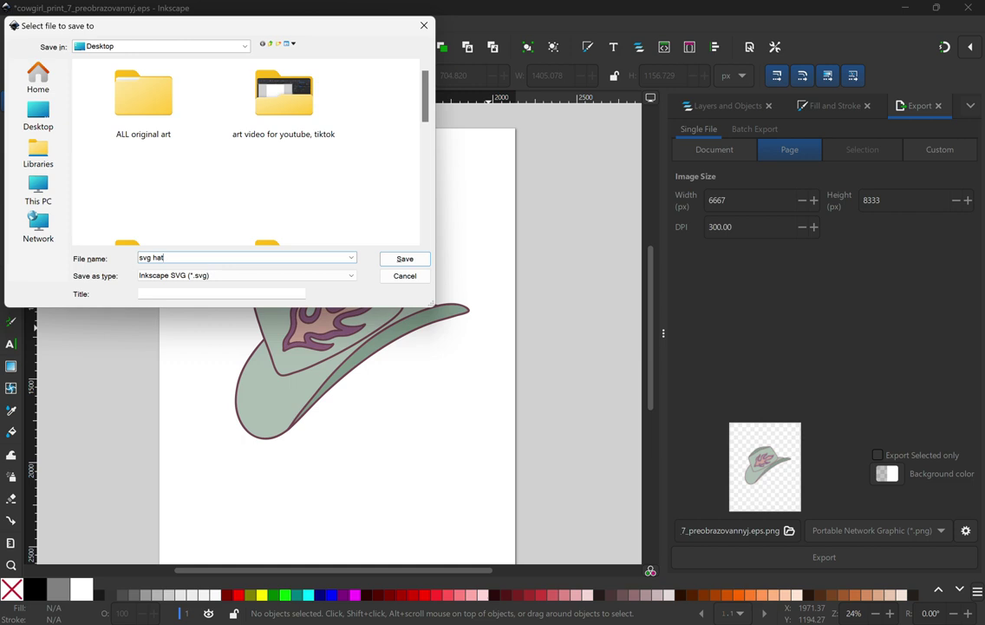
pyautogui.click(416, 264)
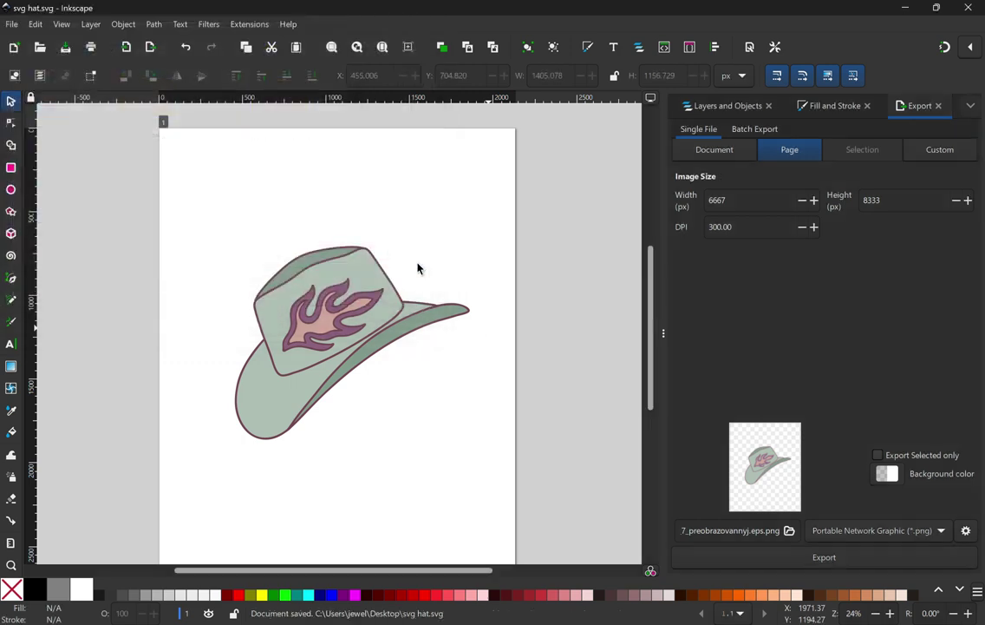
# Step: Open the ghost illustration daf3a63a-3569-41a7-8f97-2d5461188452.eps from the Desktop with the default EPS and PDF import settings
pyautogui.click(12, 23)
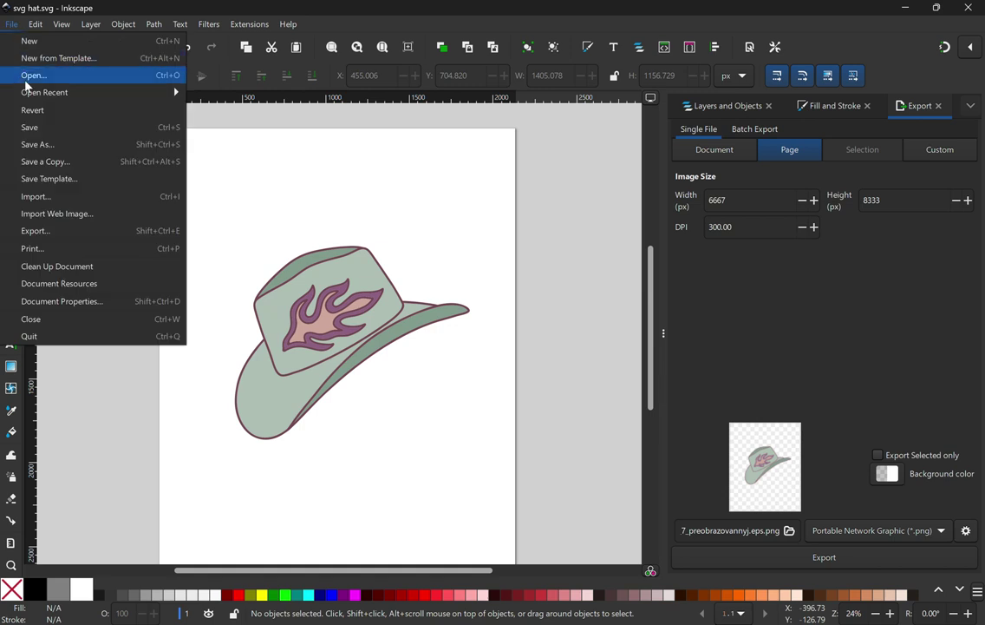
pyautogui.click(54, 76)
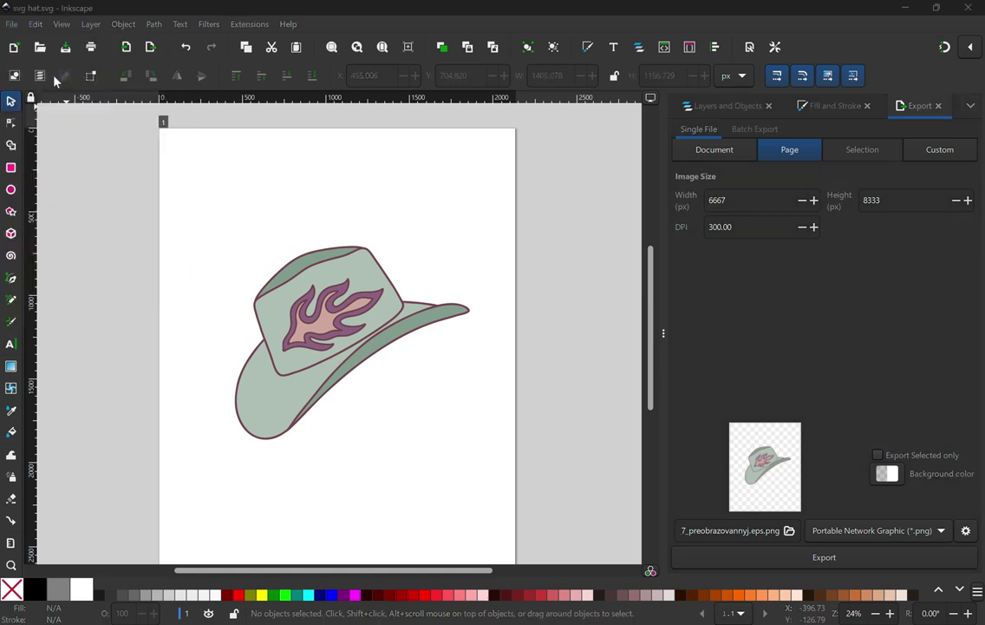
pyautogui.moveTo(327, 91); pyautogui.dragTo(328, 272)
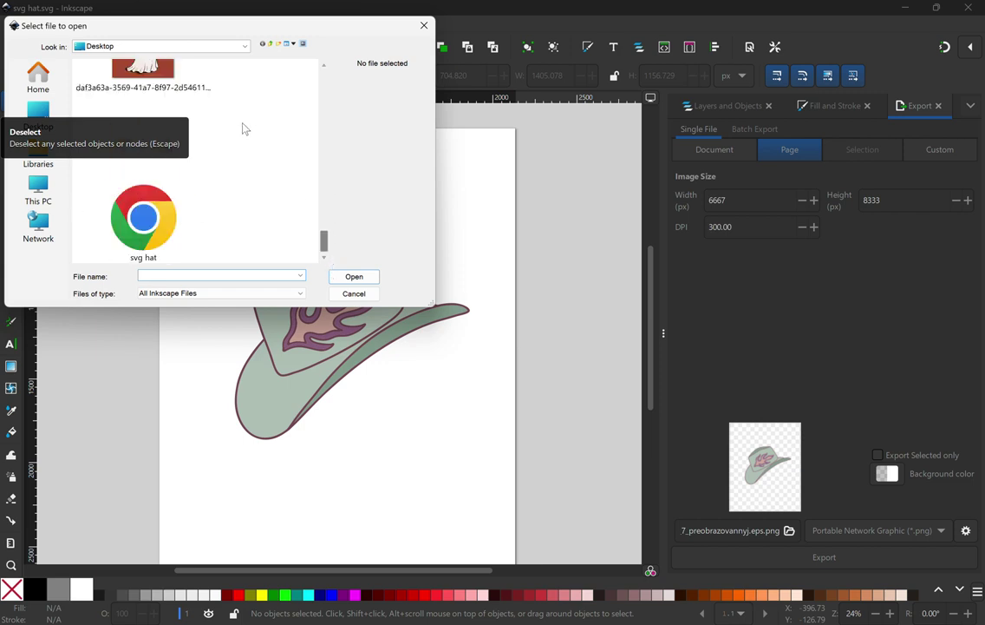
pyautogui.doubleClick(154, 90)
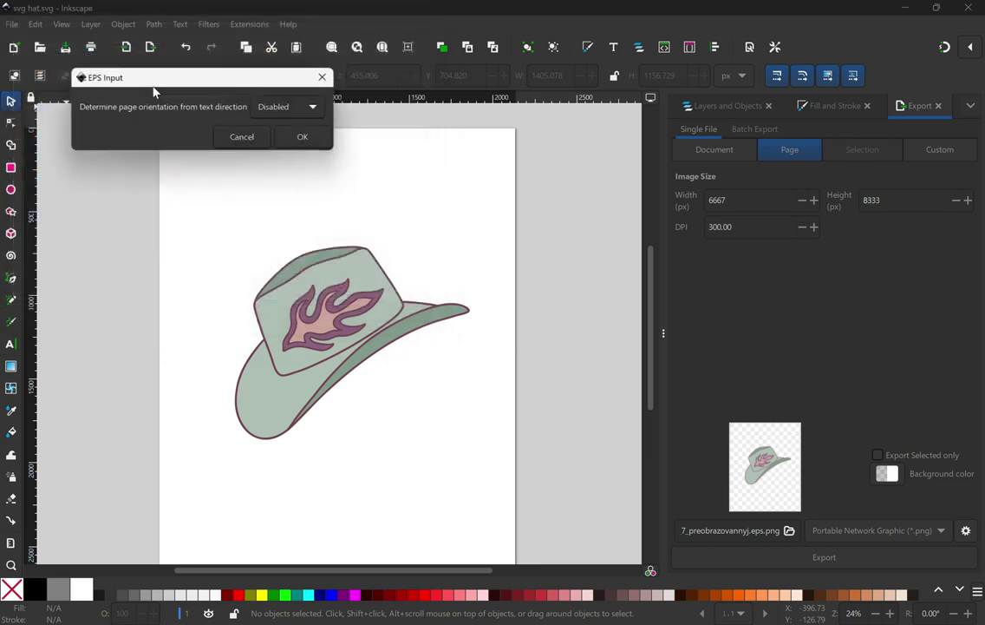
pyautogui.press('Return')
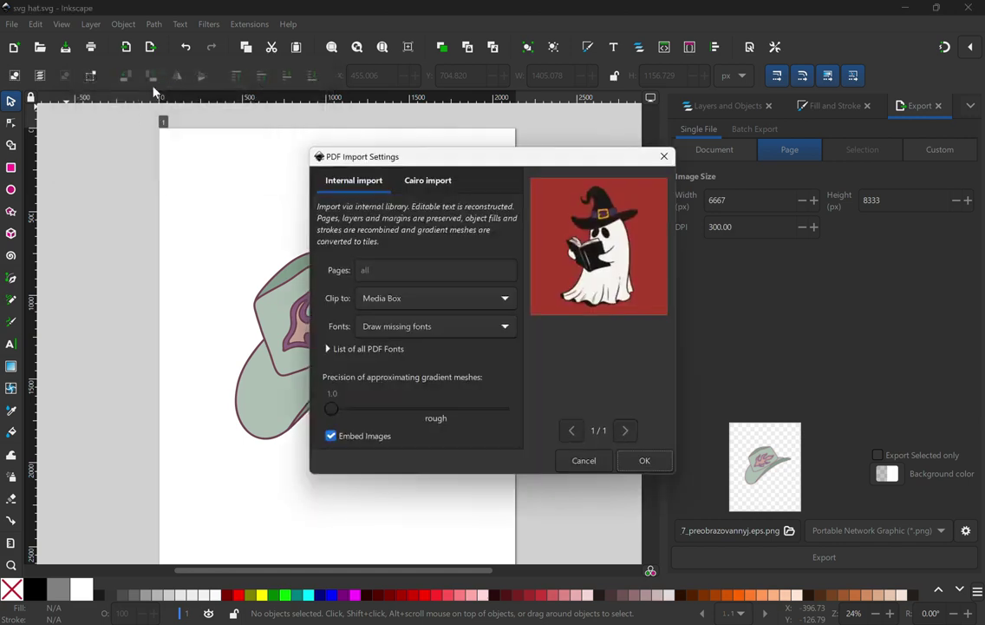
pyautogui.press('Return')
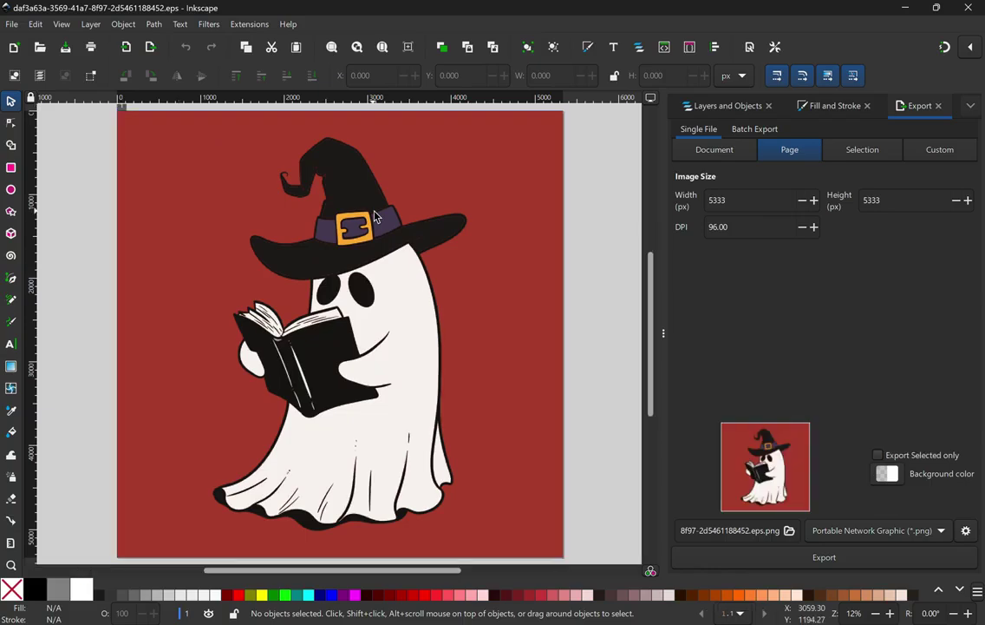
# Step: Ungroup the ghost illustration and delete its red background
pyautogui.rightClick(449, 285)
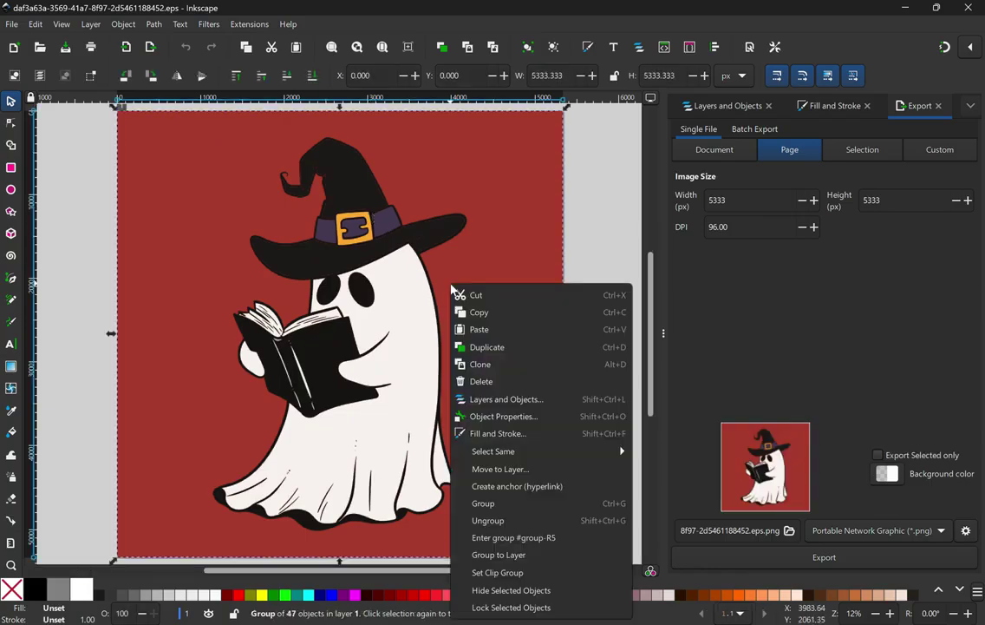
pyautogui.click(488, 521)
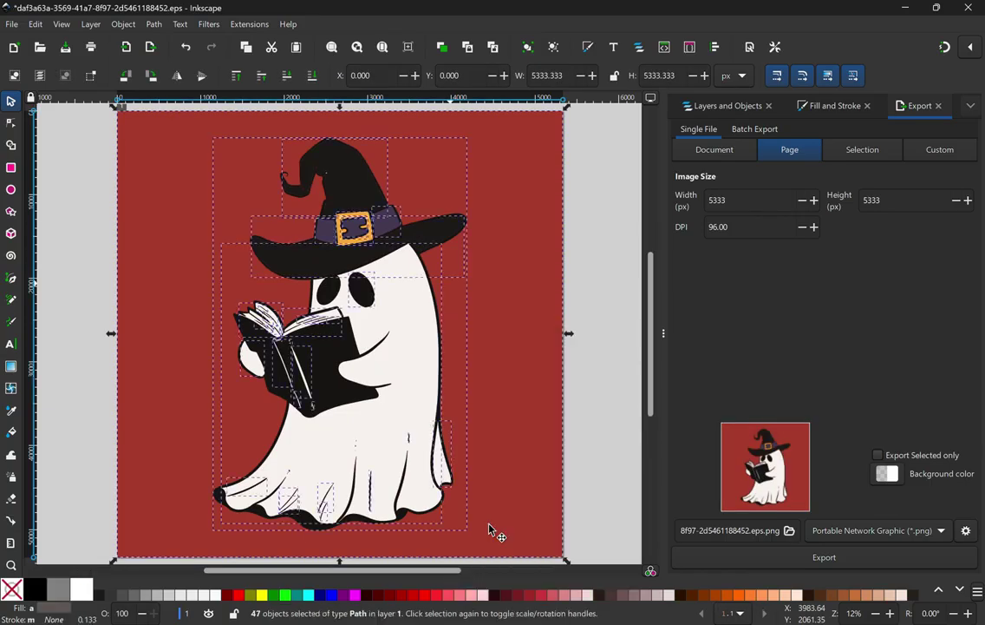
pyautogui.click(596, 420)
pyautogui.click(500, 403)
pyautogui.press('Delete')
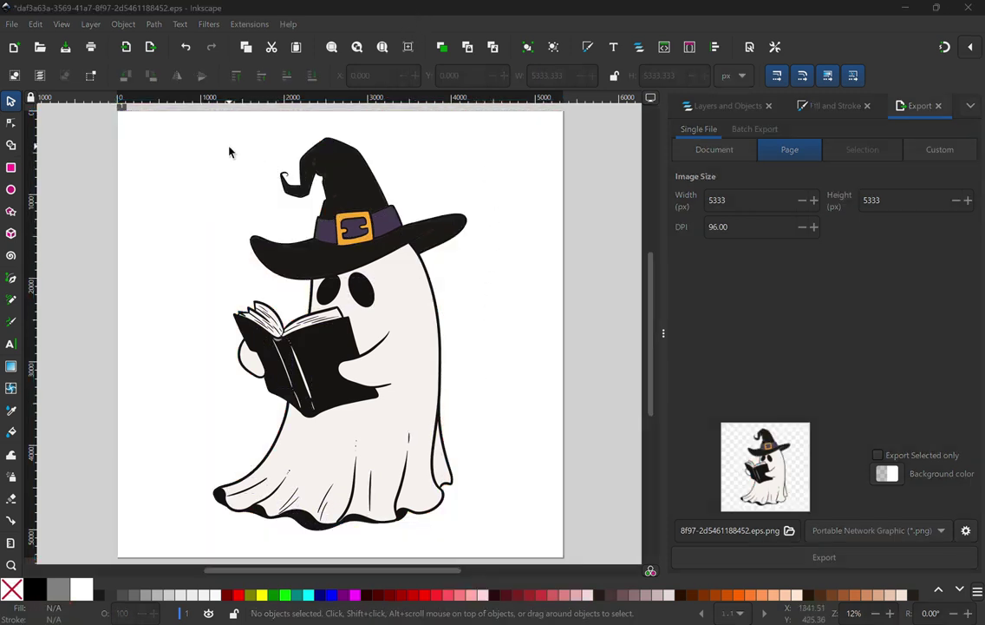
# Step: Delete the black fill of the witch hat's pointed crown
pyautogui.moveTo(222, 132); pyautogui.dragTo(411, 230)
pyautogui.press('Delete')
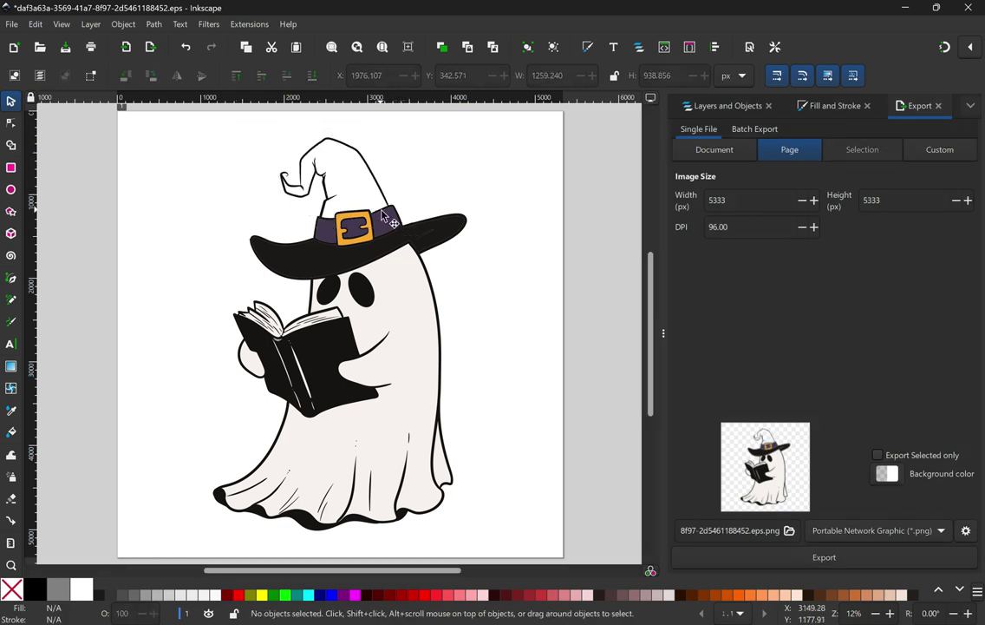
pyautogui.click(382, 230)
pyautogui.press('Delete')
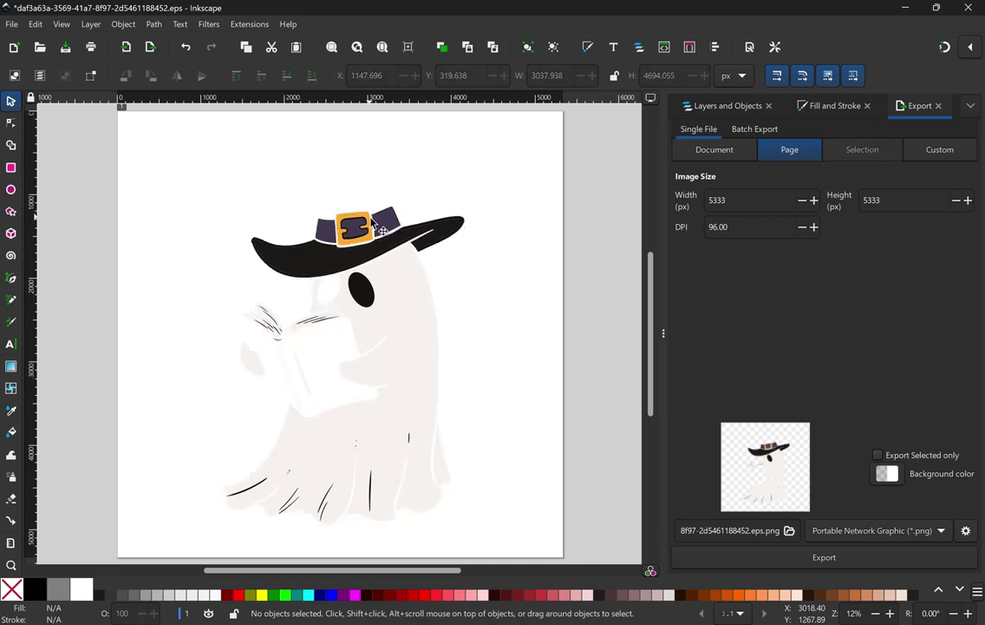
pyautogui.hotkey('ctrl', 'z')
# Step: Delete the black fill of the witch hat's brim
pyautogui.click(337, 221)
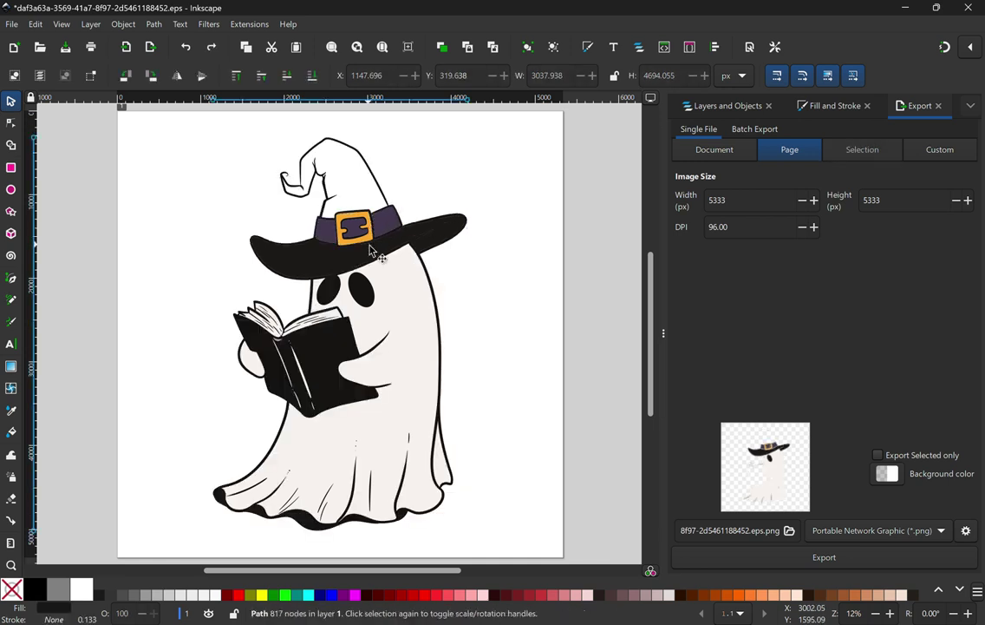
pyautogui.click(368, 255)
pyautogui.press('Delete')
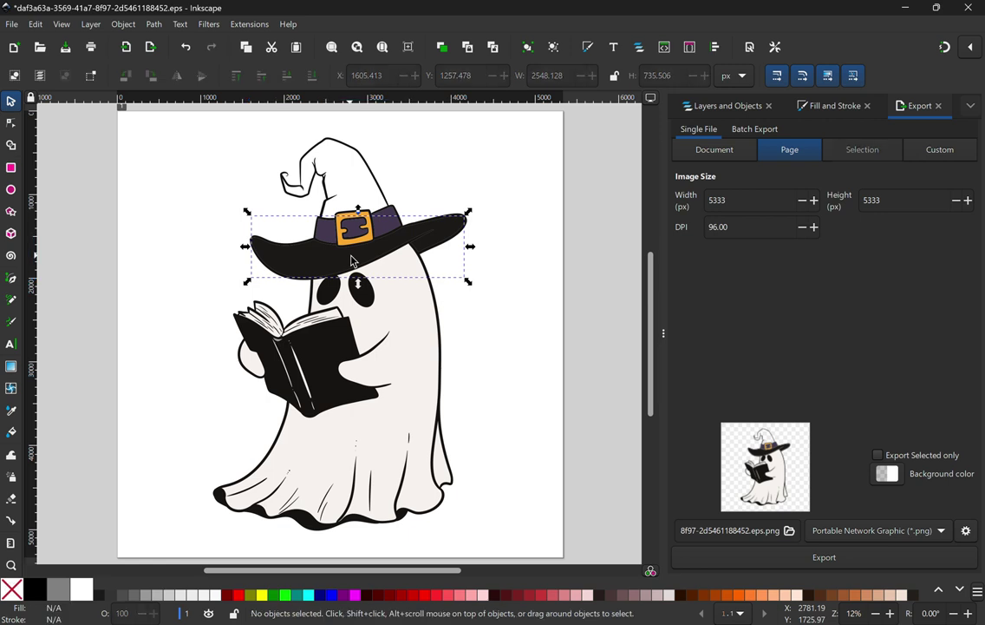
# Step: Delete the hat buckle's fills, including its dark inner detail, purple centre and orange frame
pyautogui.click(350, 240)
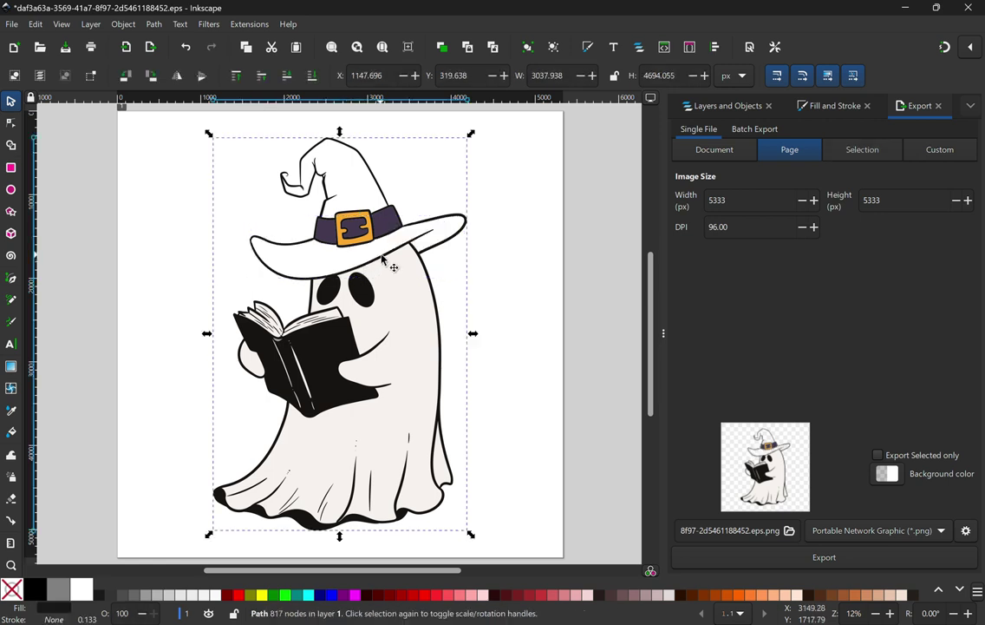
pyautogui.click(364, 228)
pyautogui.press('Escape')
pyautogui.click(359, 232)
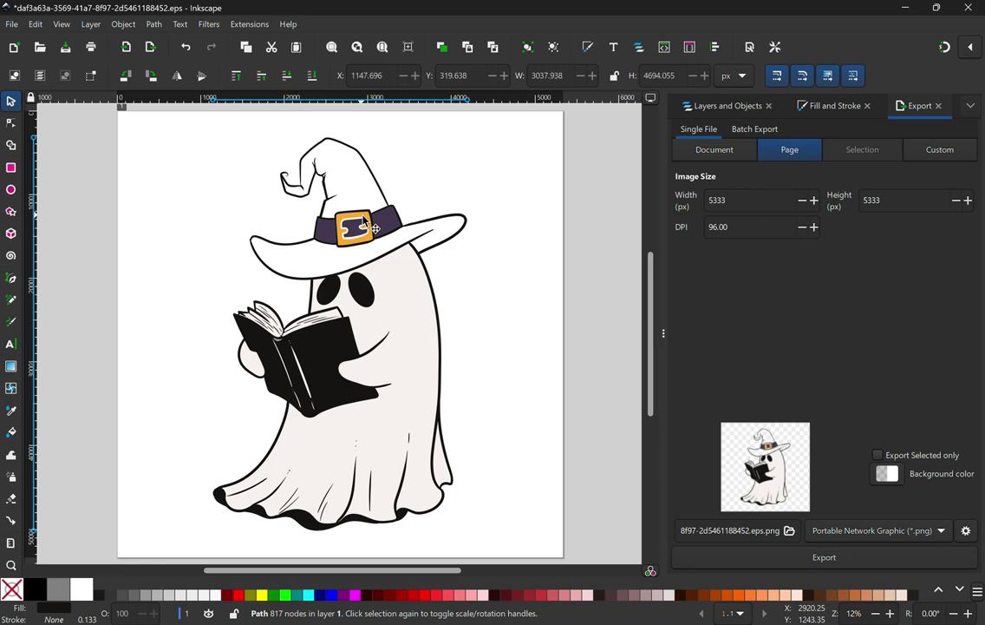
pyautogui.click(355, 234)
pyautogui.press('Escape')
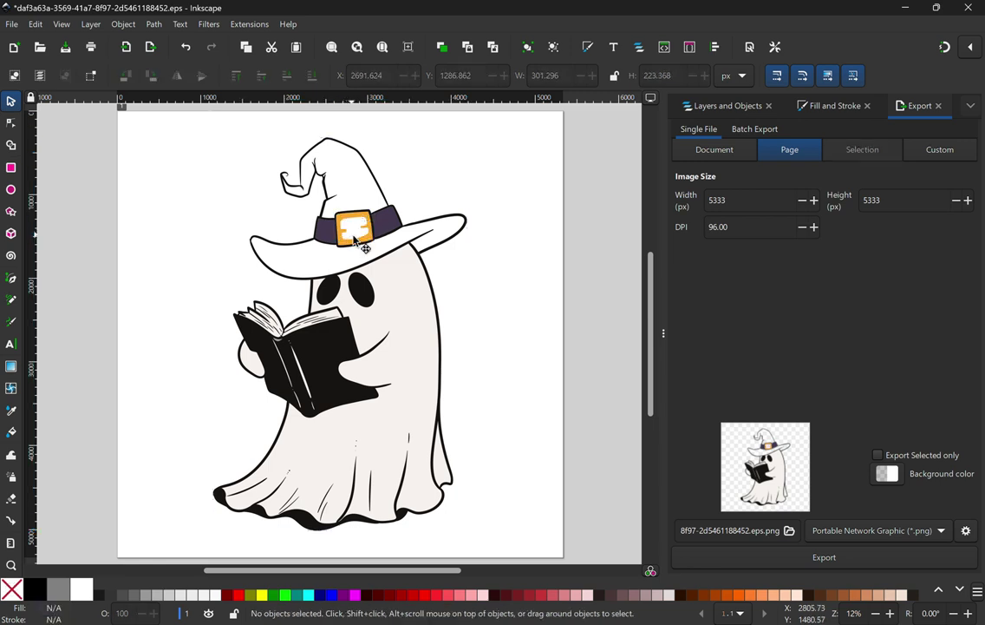
pyautogui.click(355, 237)
pyautogui.click(355, 241)
pyautogui.press('Delete')
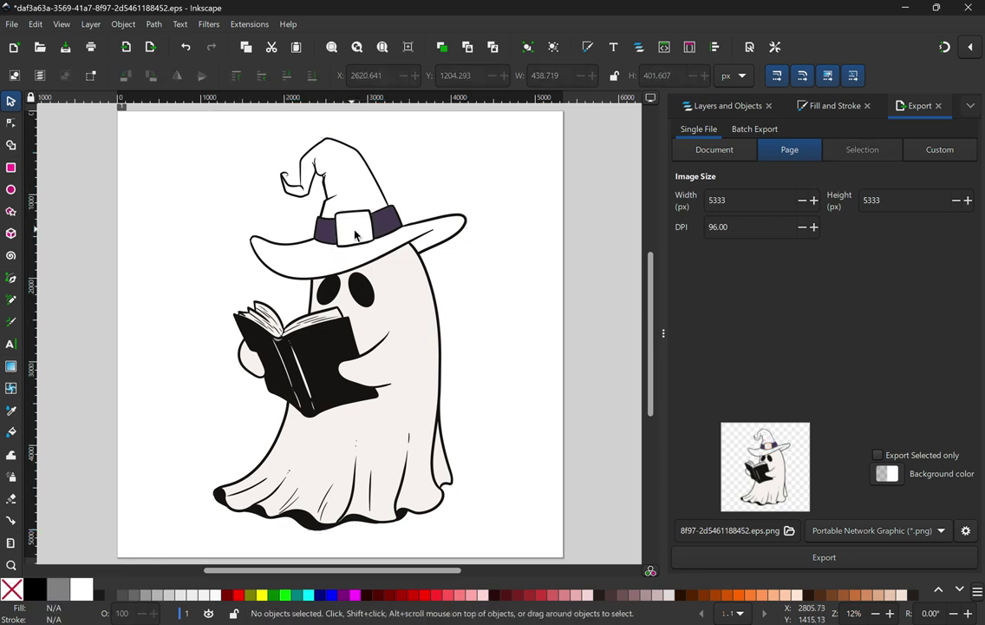
# Step: Delete the purple hat band pieces on both sides of the buckle
pyautogui.click(346, 230)
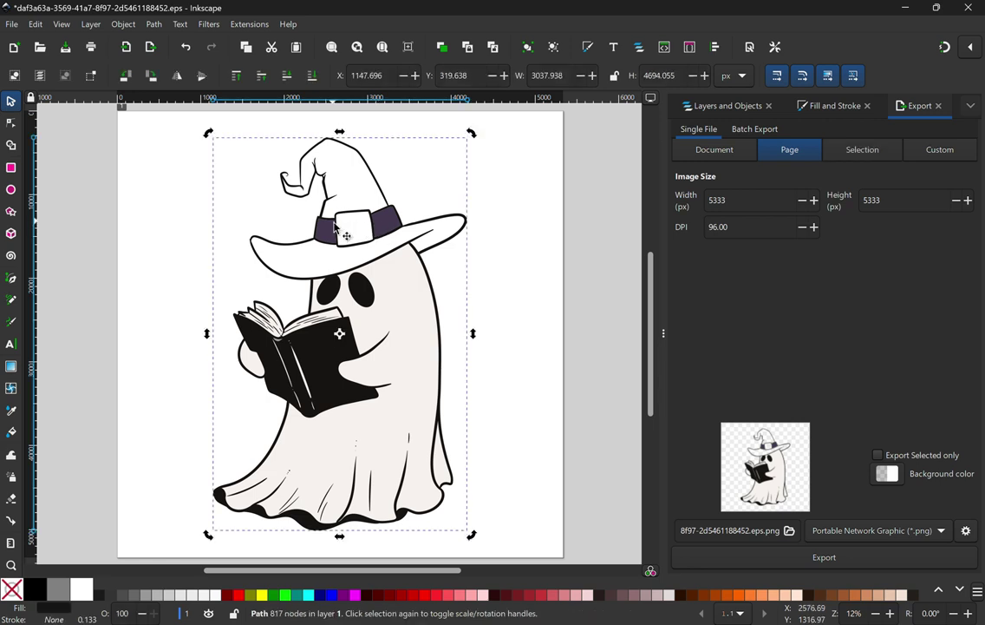
pyautogui.click(328, 234)
pyautogui.press('Delete')
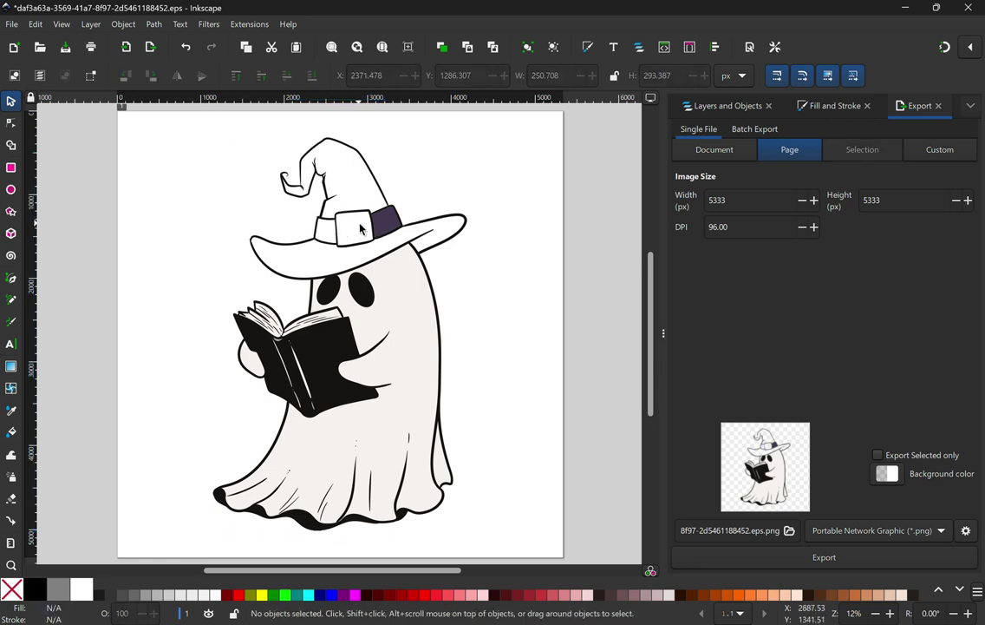
pyautogui.click(392, 230)
pyautogui.press('Delete')
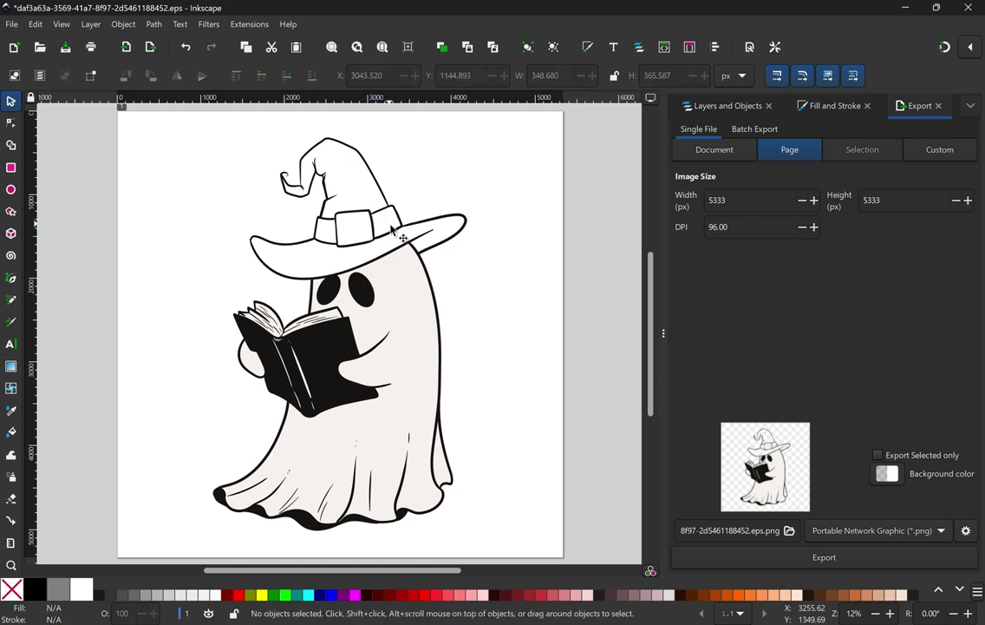
pyautogui.click(269, 230)
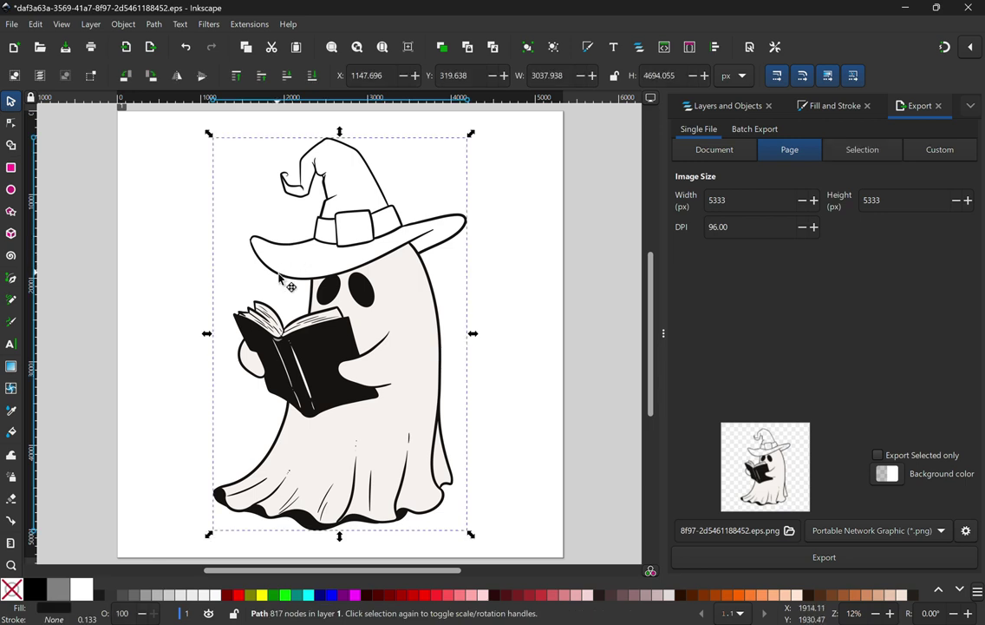
pyautogui.press('Escape')
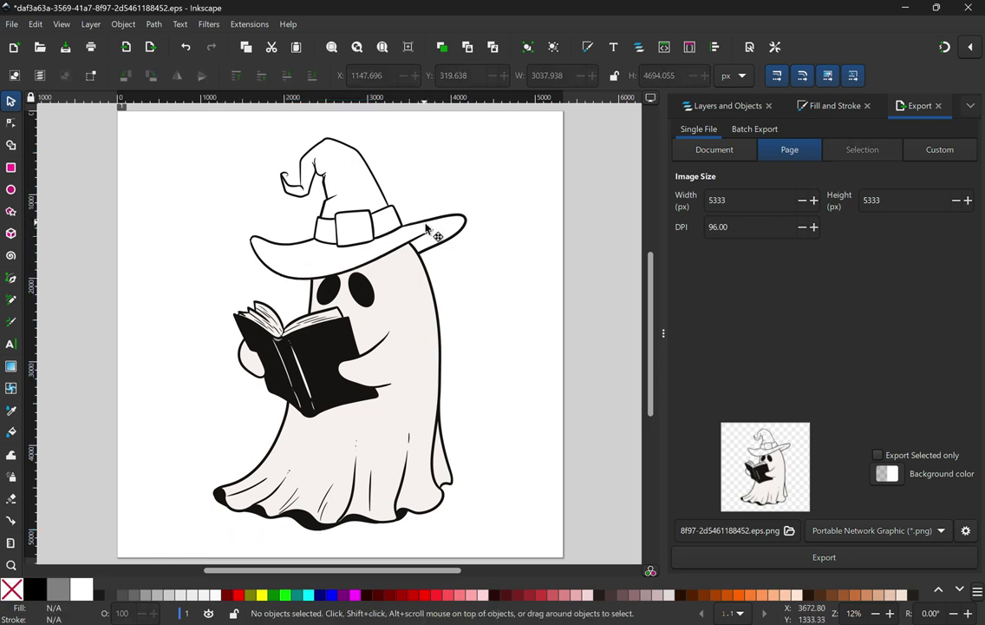
pyautogui.click(426, 227)
pyautogui.rightClick(427, 225)
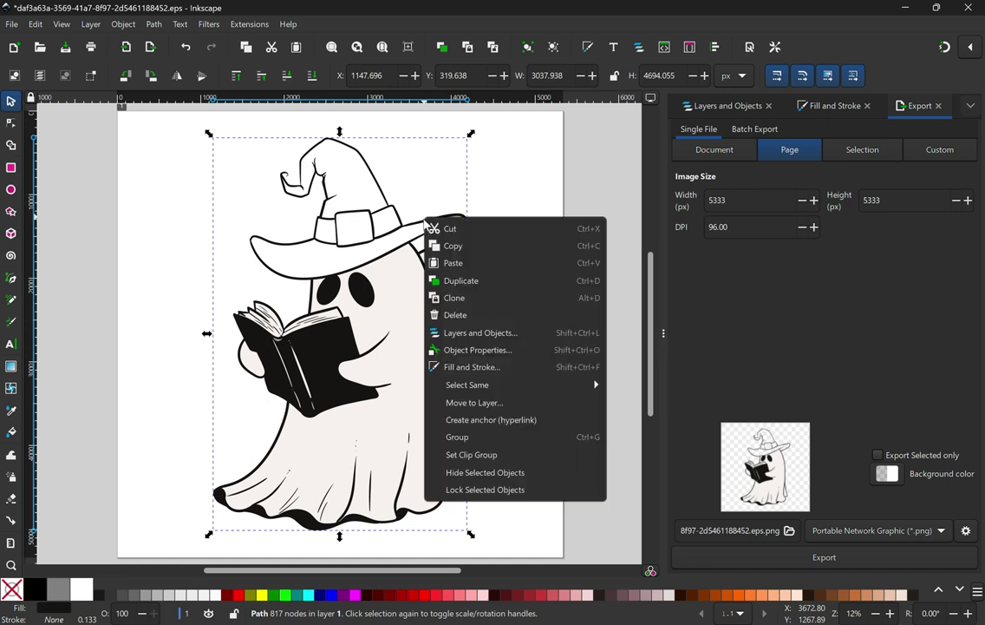
pyautogui.click(423, 161)
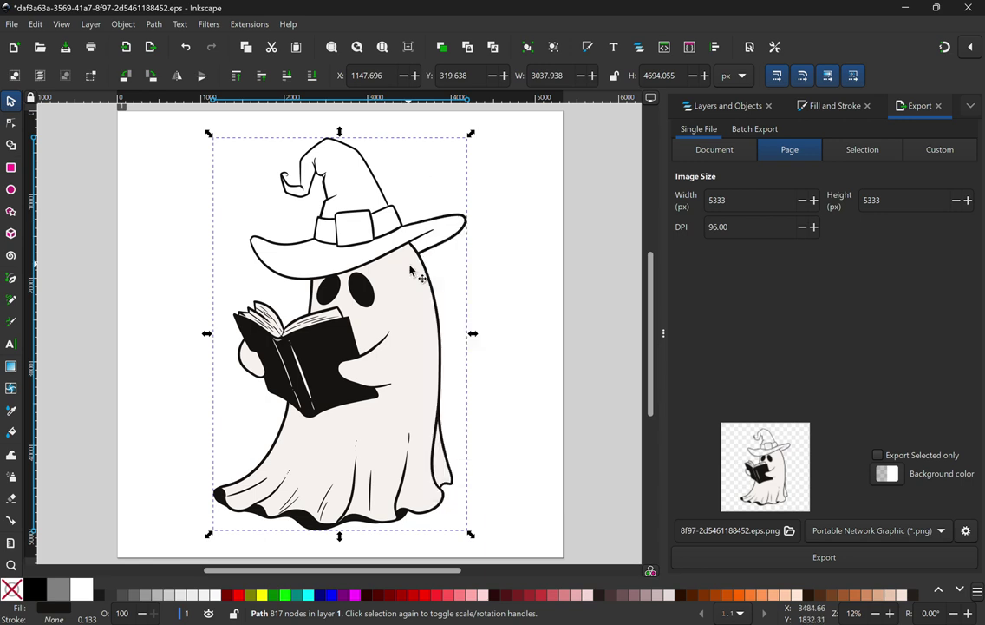
pyautogui.click(424, 254)
pyautogui.moveTo(419, 252); pyautogui.dragTo(523, 292)
pyautogui.hotkey('ctrl', 'z')
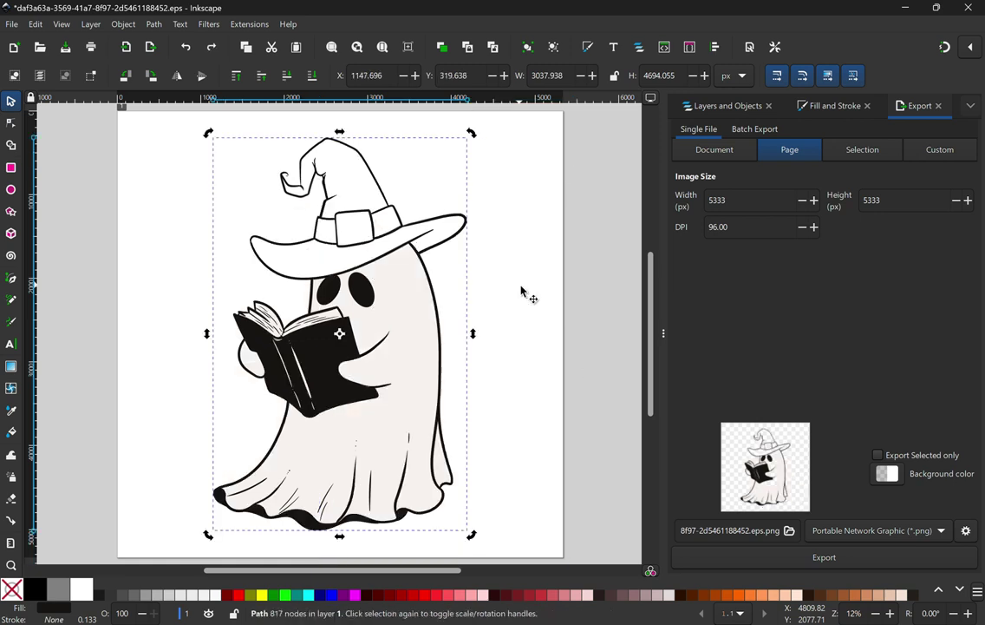
# Step: Erase the witch hat's outline above the ghost's head with the Eraser at width 50, and deselect the remaining artwork
pyautogui.click(11, 499)
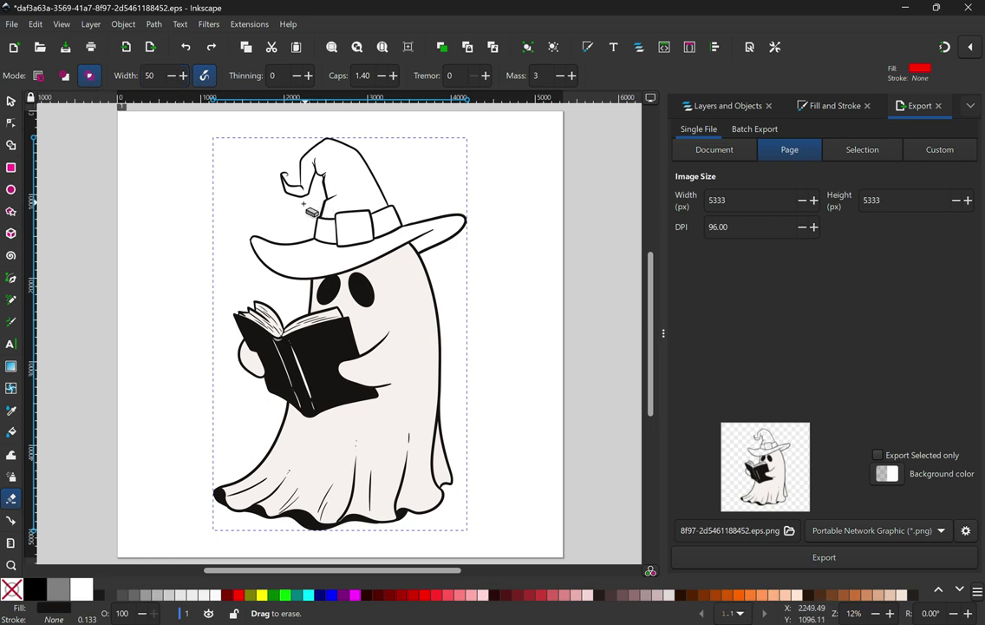
pyautogui.moveTo(247, 141)
pyautogui.mouseDown()
pyautogui.moveTo(358, 150)
pyautogui.moveTo(247, 184)
pyautogui.moveTo(322, 173)
pyautogui.moveTo(321, 202)
pyautogui.moveTo(286, 213)
pyautogui.moveTo(376, 230)
pyautogui.moveTo(387, 193)
pyautogui.moveTo(390, 222)
pyautogui.moveTo(333, 221)
pyautogui.moveTo(221, 147)
pyautogui.mouseUp()
pyautogui.moveTo(314, 243)
pyautogui.mouseDown()
pyautogui.moveTo(261, 227)
pyautogui.moveTo(265, 262)
pyautogui.moveTo(283, 281)
pyautogui.moveTo(289, 273)
pyautogui.mouseUp()
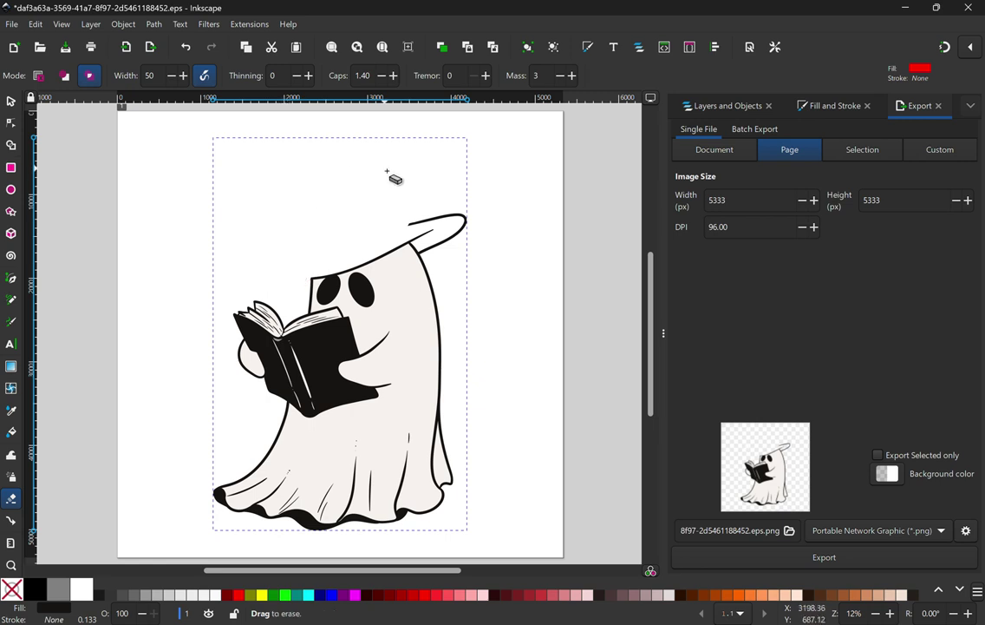
pyautogui.moveTo(397, 215)
pyautogui.mouseDown()
pyautogui.moveTo(386, 219)
pyautogui.moveTo(445, 218)
pyautogui.moveTo(455, 235)
pyautogui.moveTo(440, 244)
pyautogui.moveTo(381, 195)
pyautogui.moveTo(425, 232)
pyautogui.mouseUp()
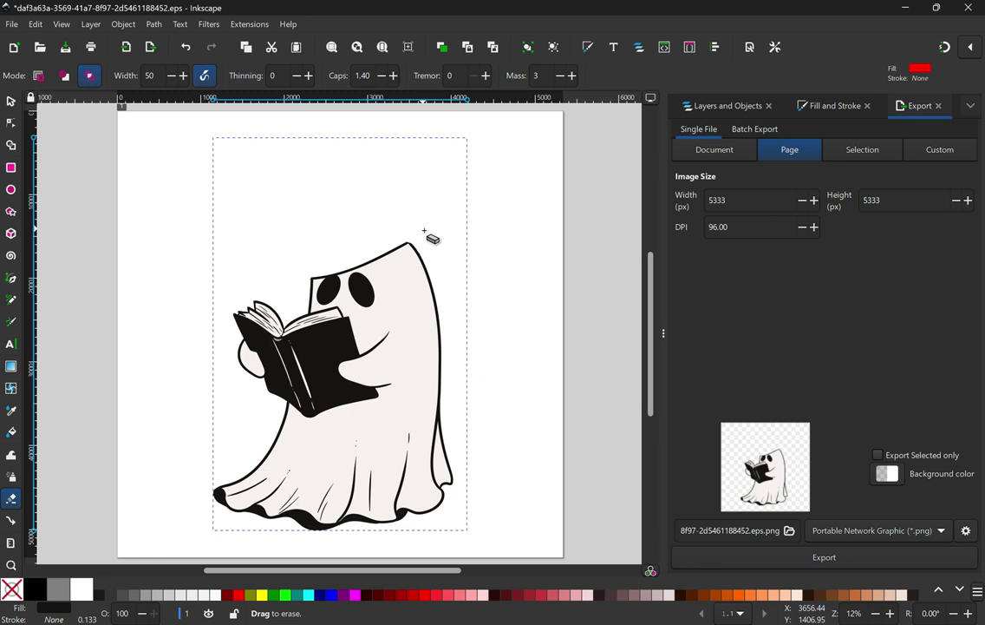
pyautogui.click(11, 100)
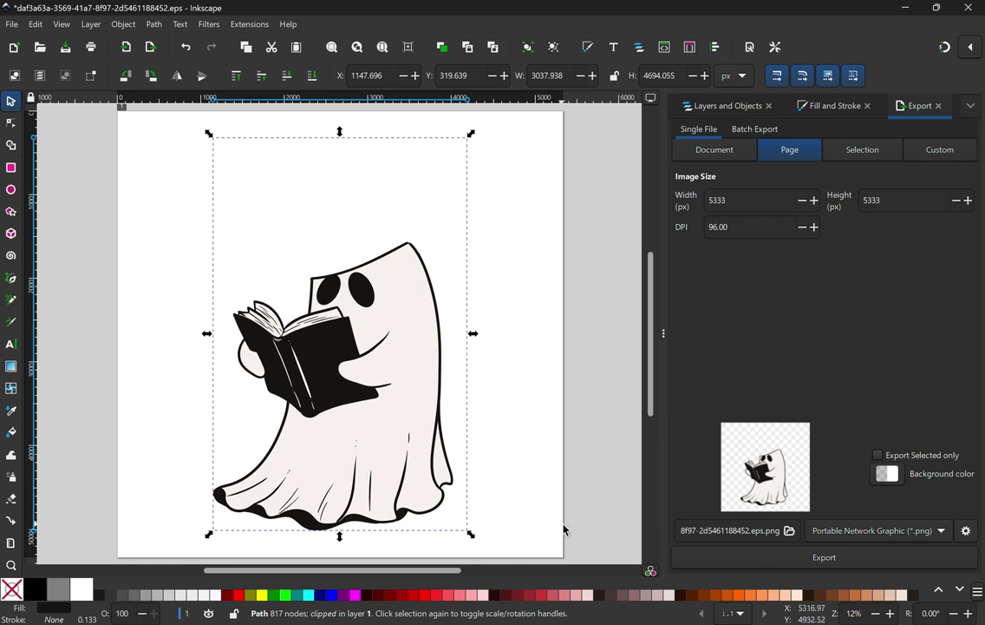
pyautogui.click(520, 520)
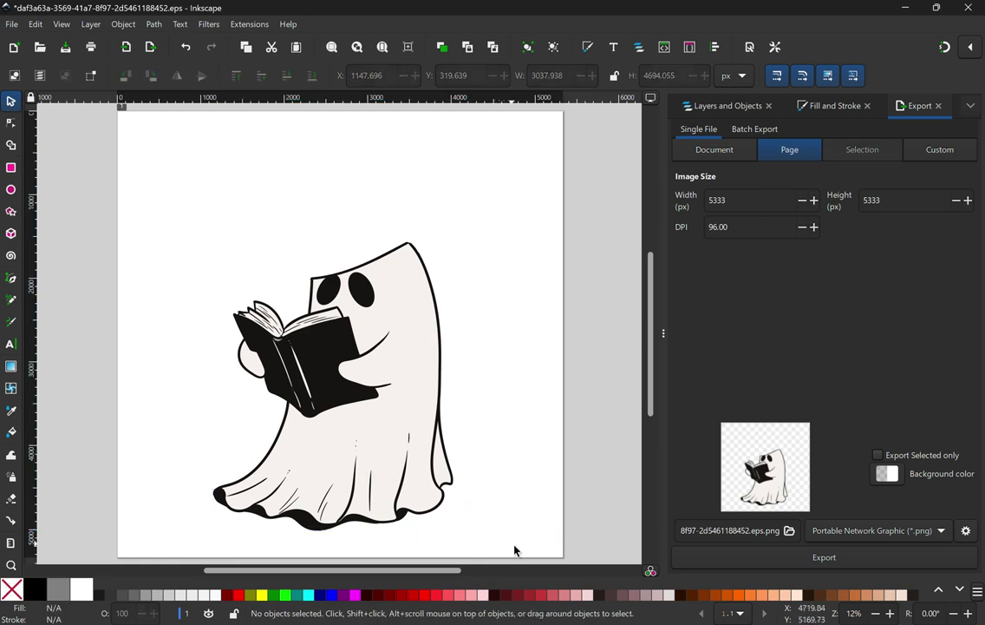
# Step: Group all the selected ghost artwork pieces, try moving the outline as a test, and undo the move
pyautogui.moveTo(540, 547); pyautogui.dragTo(195, 227)
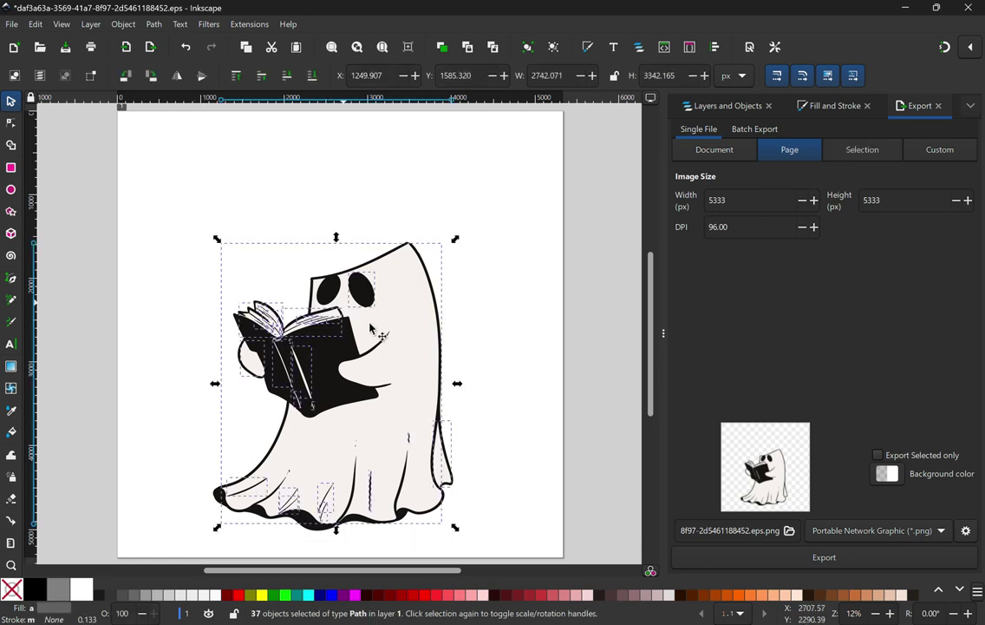
pyautogui.rightClick(413, 381)
pyautogui.click(447, 278)
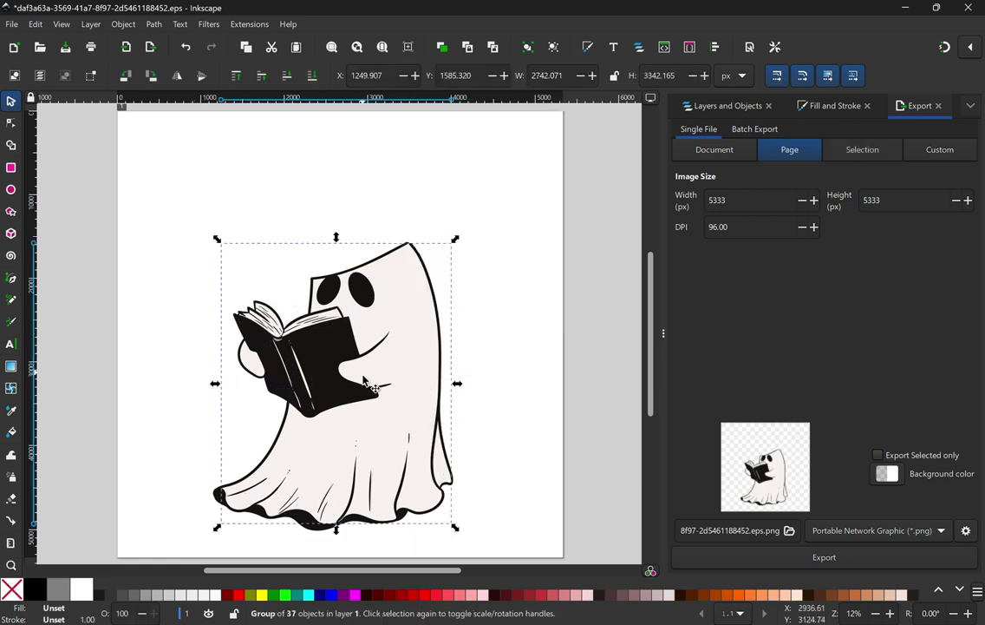
pyautogui.moveTo(342, 388); pyautogui.dragTo(329, 352)
pyautogui.hotkey('ctrl', 'z')
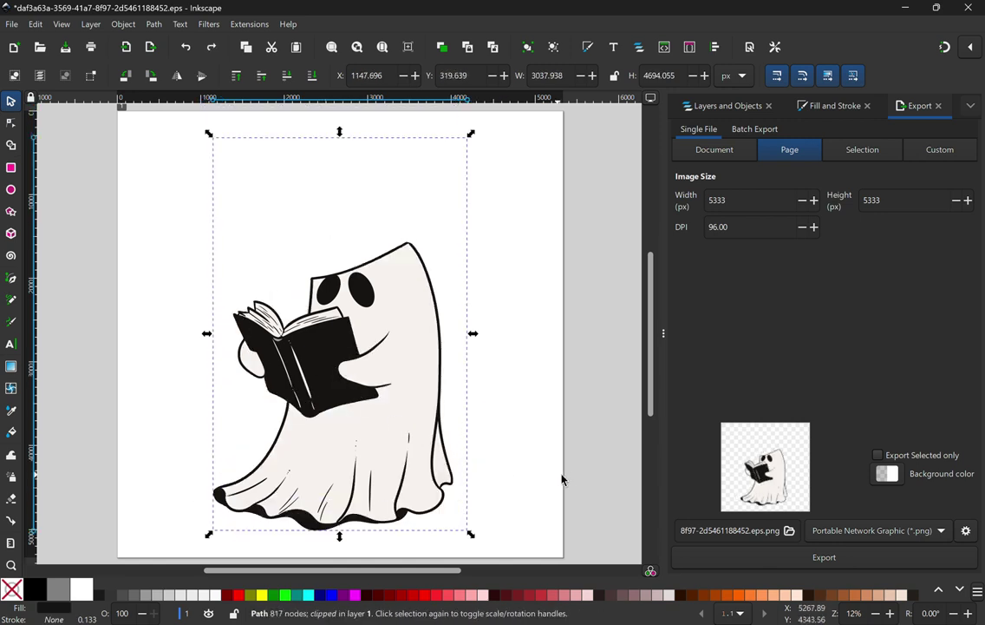
# Step: Reselect the ghost artwork and group it again, undo another test move of its outline, and deselect everything
pyautogui.click(573, 539)
pyautogui.moveTo(76, 154); pyautogui.dragTo(543, 562)
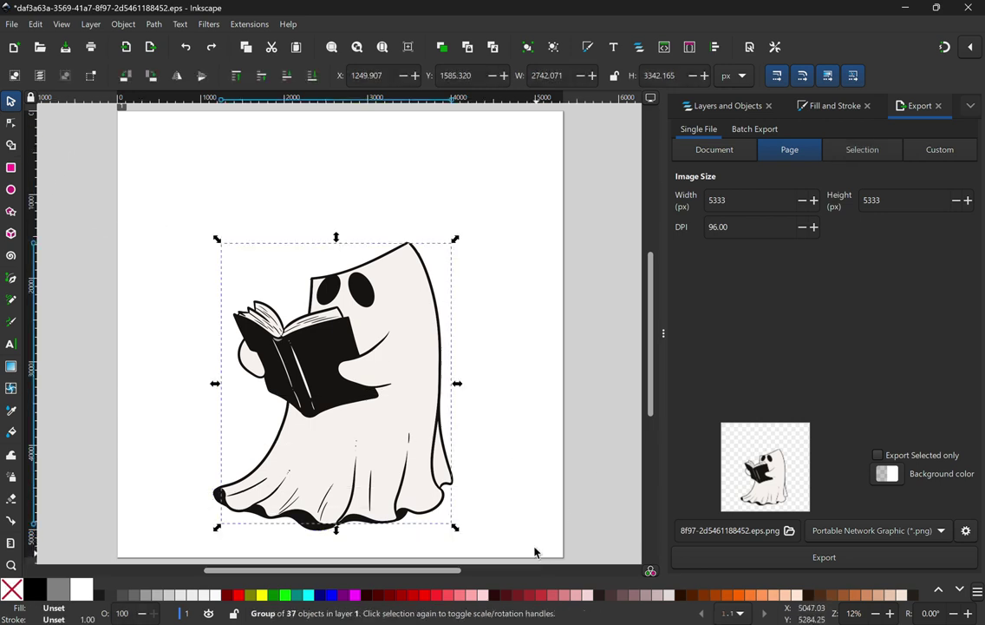
pyautogui.rightClick(386, 447)
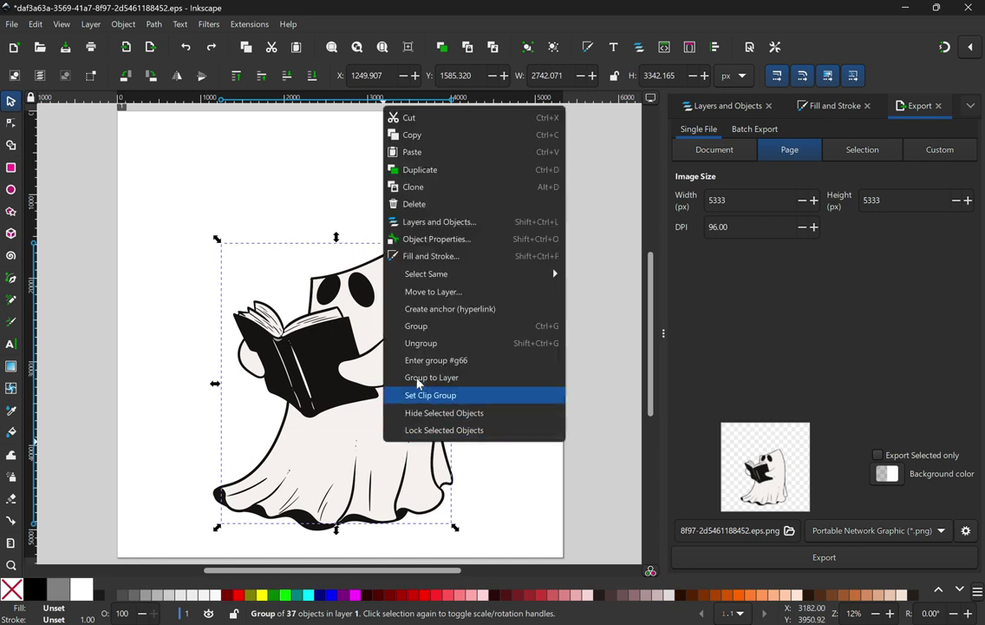
pyautogui.click(415, 325)
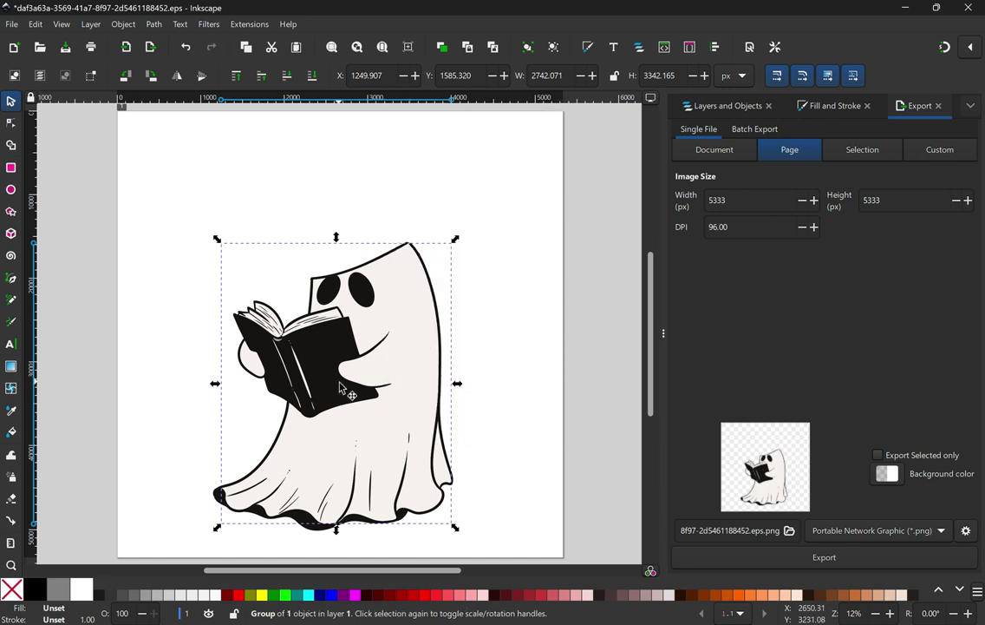
pyautogui.moveTo(339, 386)
pyautogui.mouseDown()
pyautogui.moveTo(330, 358)
pyautogui.moveTo(328, 368)
pyautogui.mouseUp()
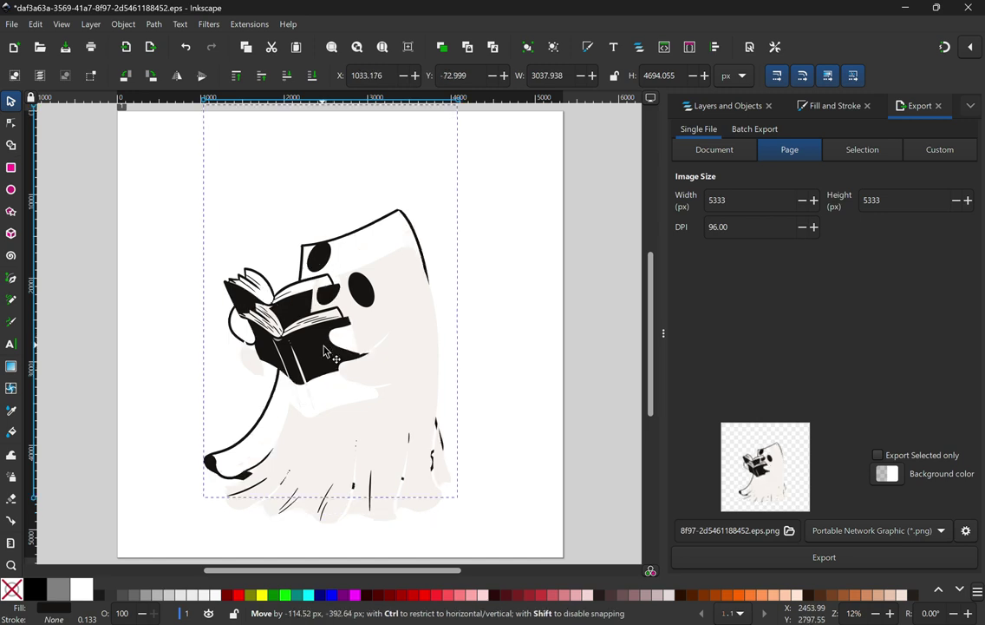
pyautogui.hotkey('ctrl', 'z')
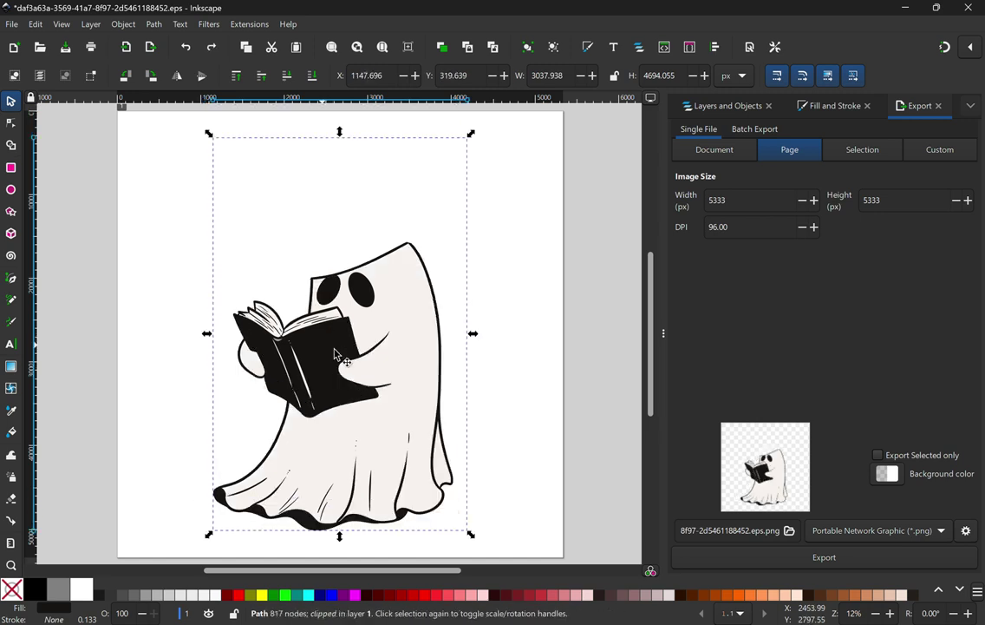
pyautogui.click(556, 357)
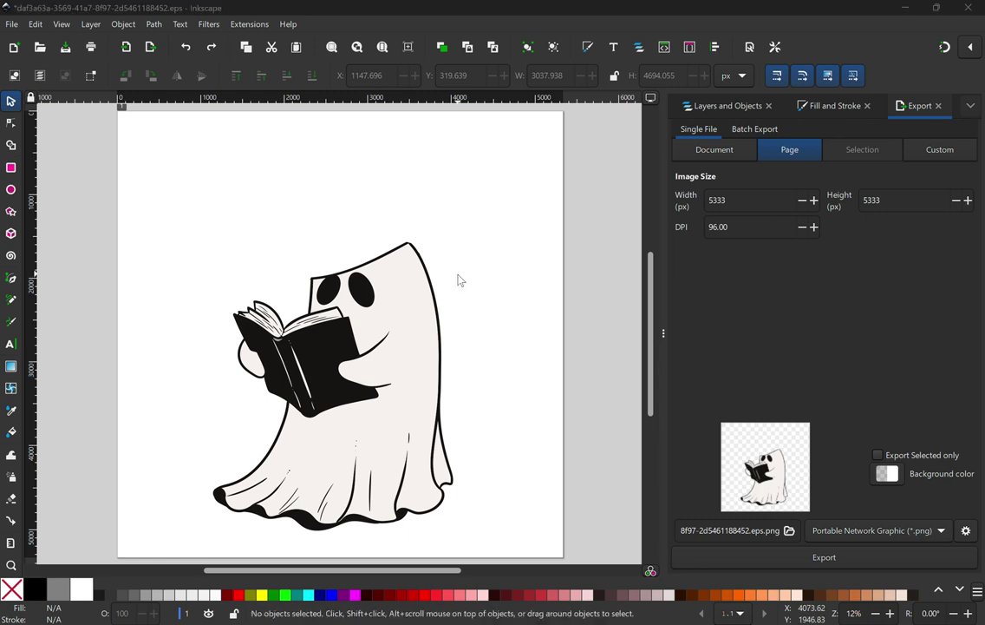
# Step: Save the ghost artwork to the Desktop as an Inkscape SVG named "svg ghost"
pyautogui.hotkey('ctrl', 'shift', 's')
pyautogui.write('sv')
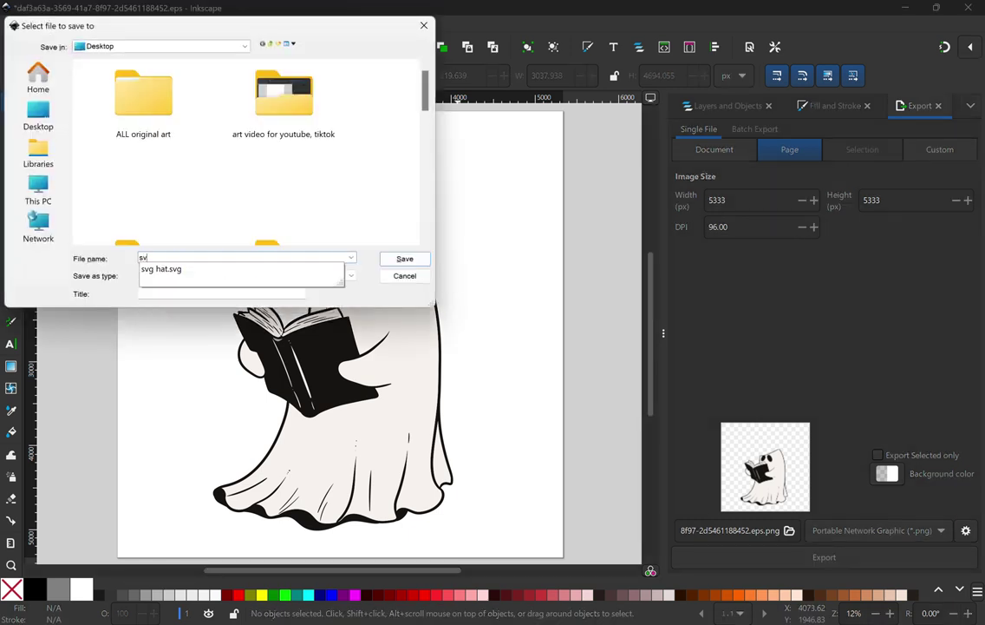
pyautogui.write('g gh')
pyautogui.press('BackSpace')
pyautogui.write('ghos')
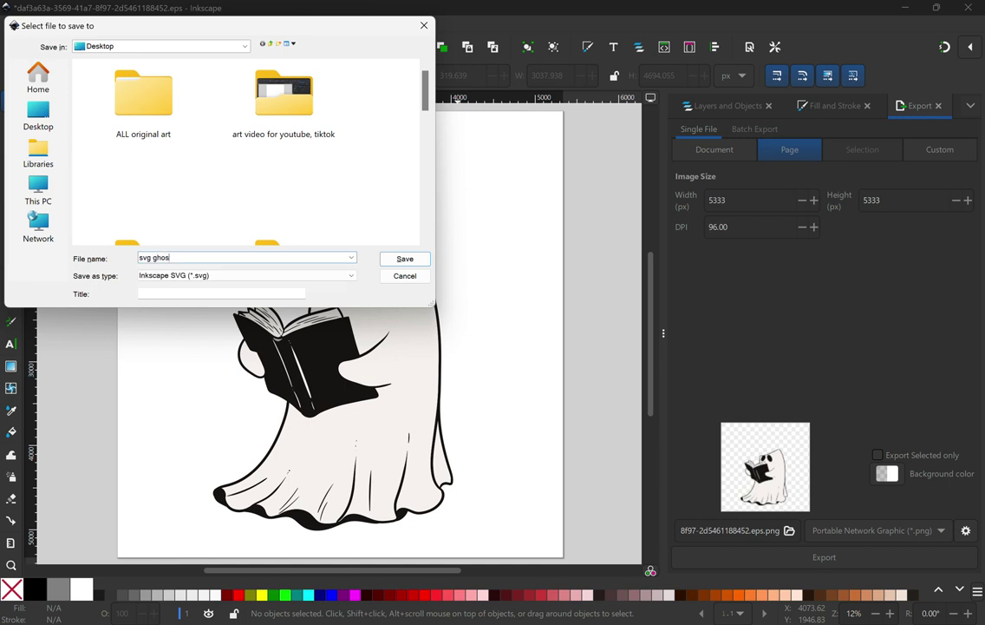
pyautogui.press('Return')
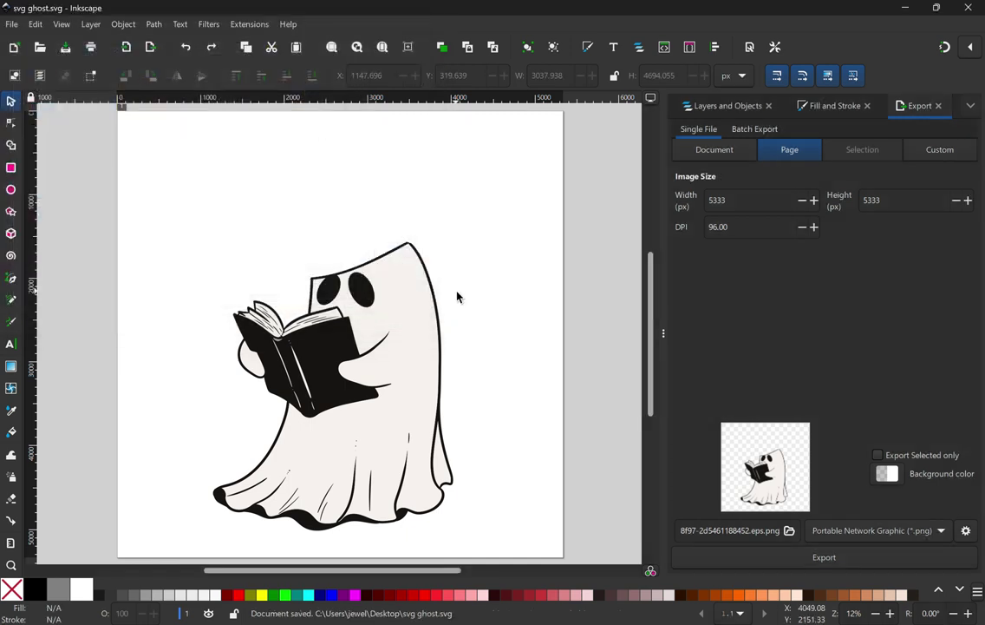
# Step: Switch to Kittl in the browser and duplicate the Wild Heart horseshoe project
pyautogui.hotkey('alt', 'Tab')
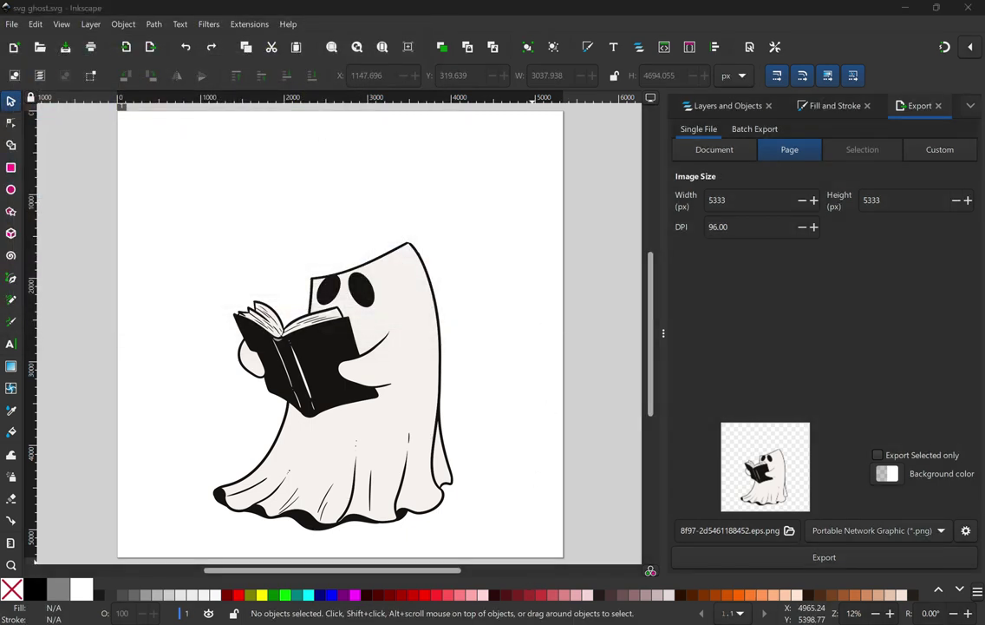
pyautogui.click(732, 14)
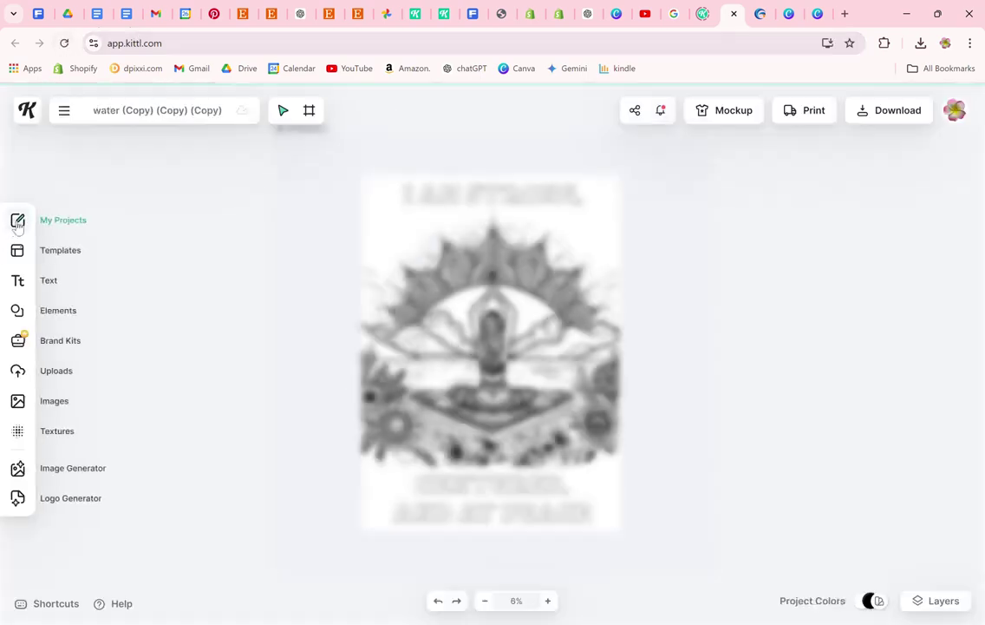
pyautogui.click(17, 222)
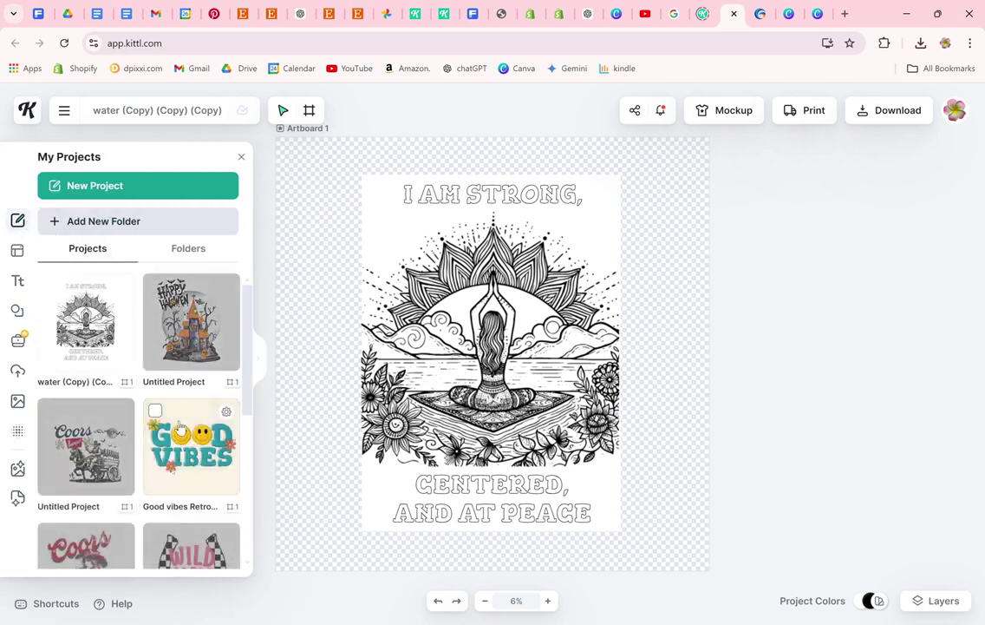
pyautogui.scroll(-3, 189, 399)
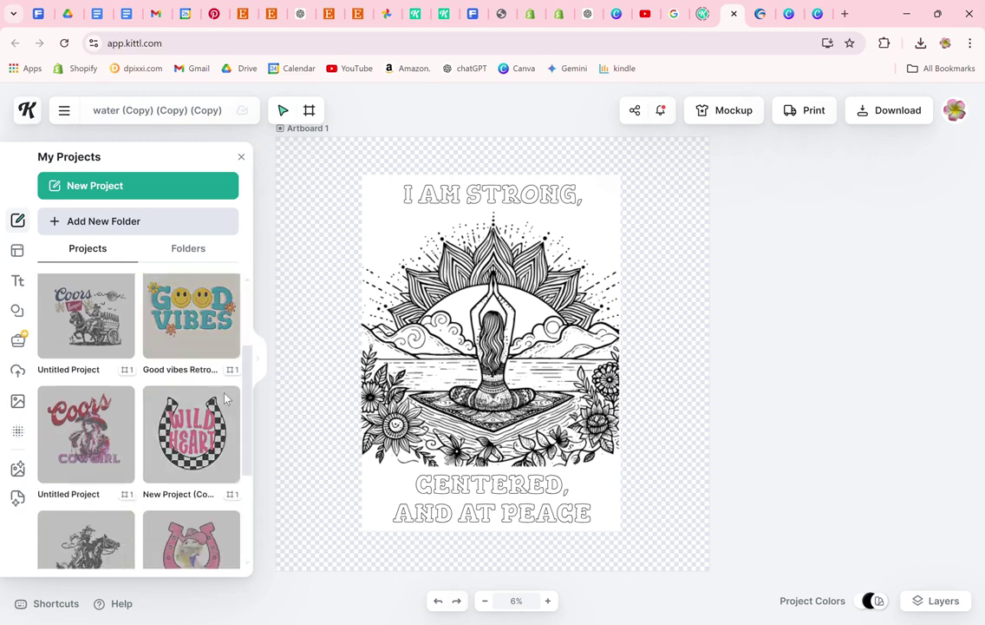
pyautogui.click(226, 400)
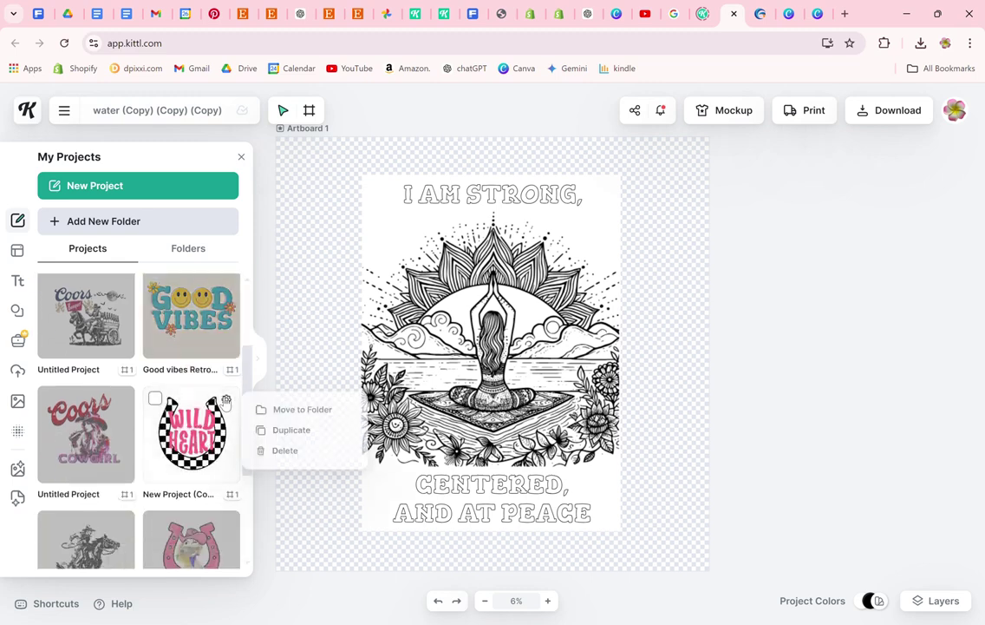
pyautogui.click(278, 438)
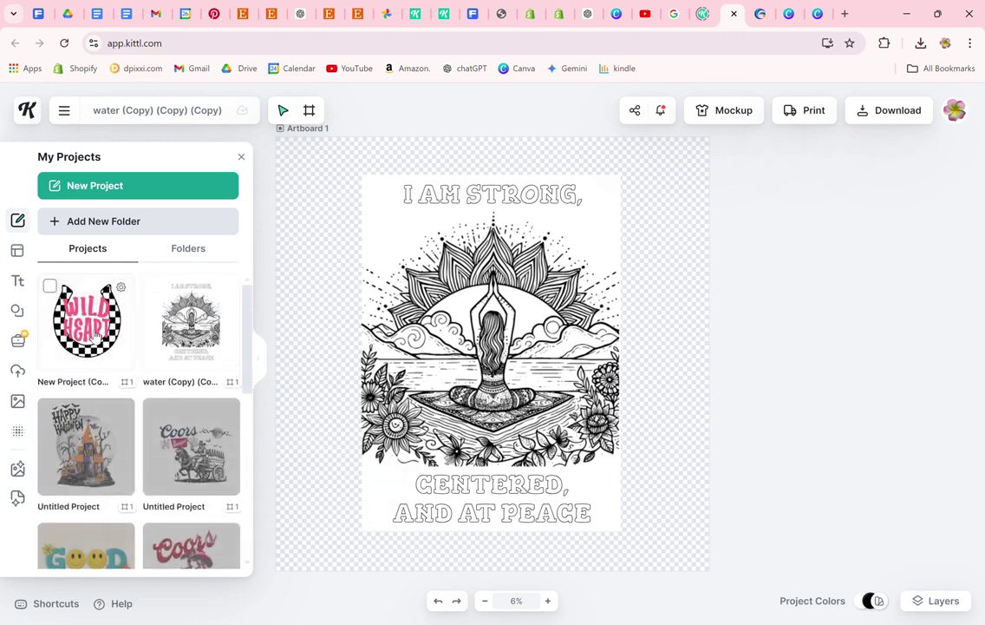
# Step: Open the duplicated Wild Heart project and delete all its artwork from the artboard
pyautogui.click(96, 334)
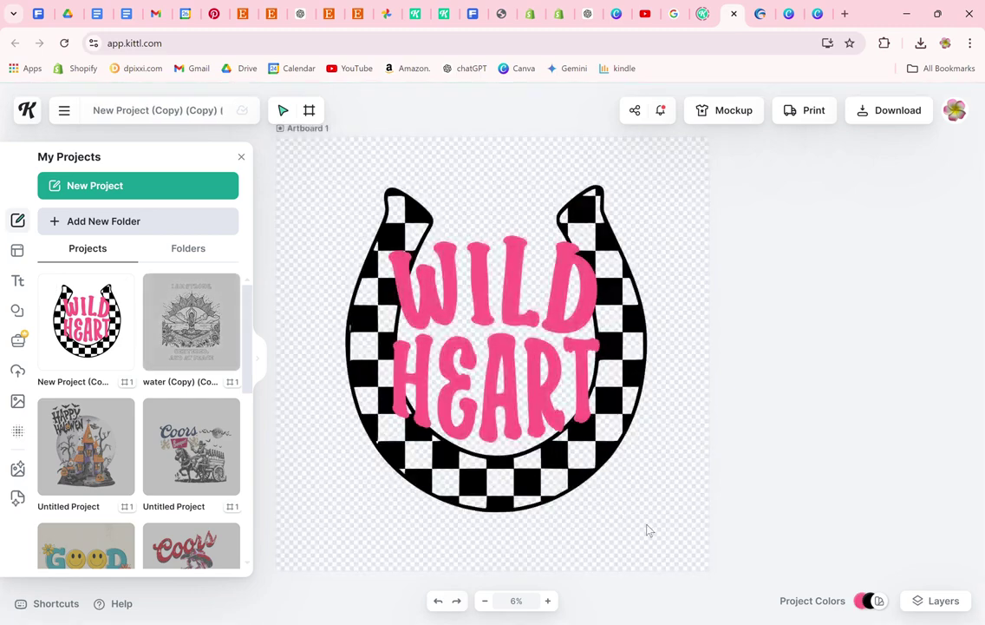
pyautogui.moveTo(648, 531); pyautogui.dragTo(352, 154)
pyautogui.press('Delete')
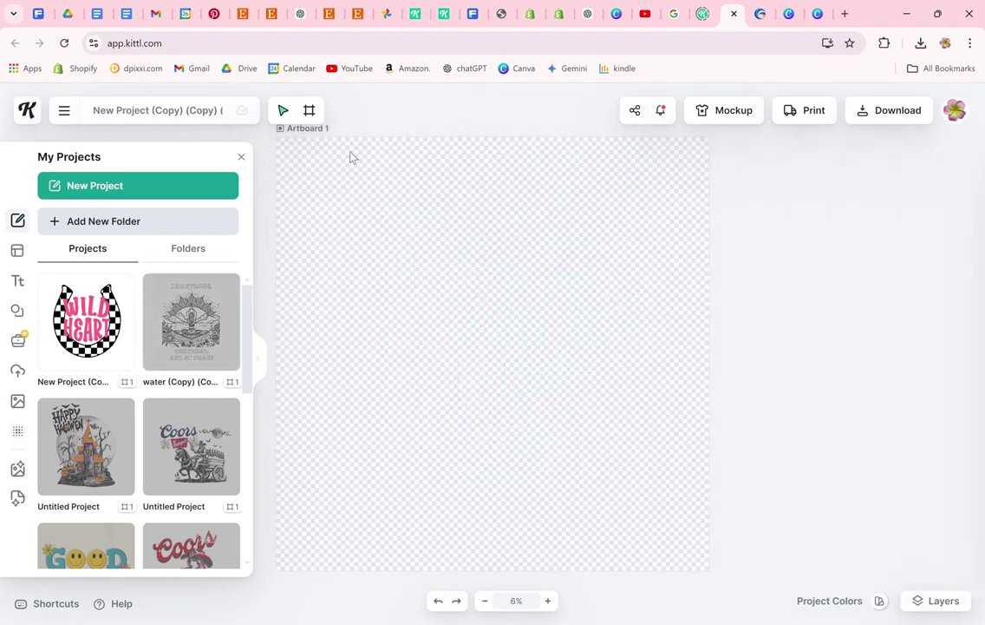
# Step: Upload the "svg ghost" and "svg hat" files from the Desktop
pyautogui.click(17, 370)
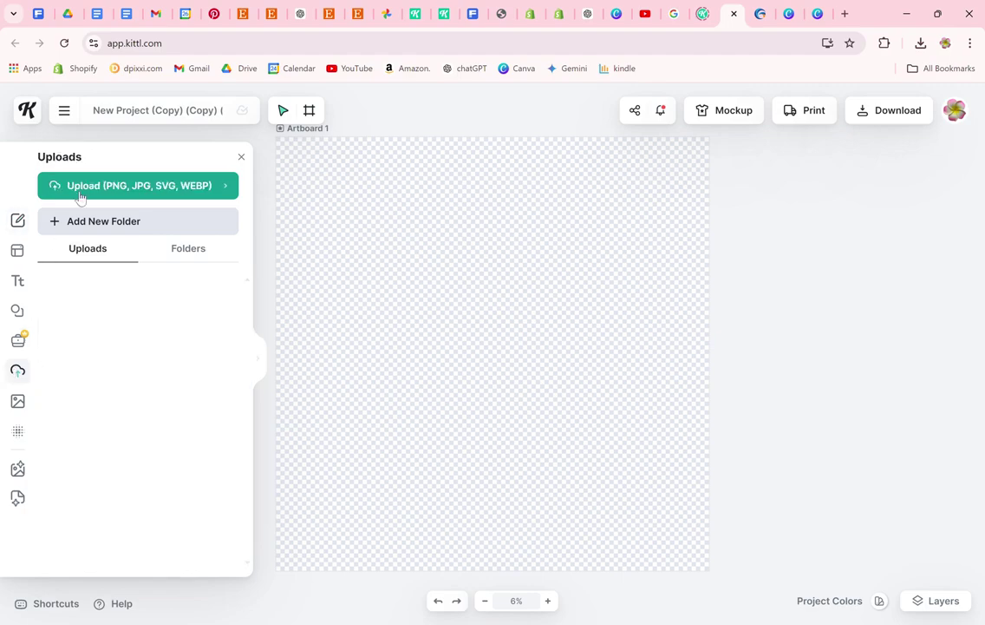
pyautogui.click(86, 189)
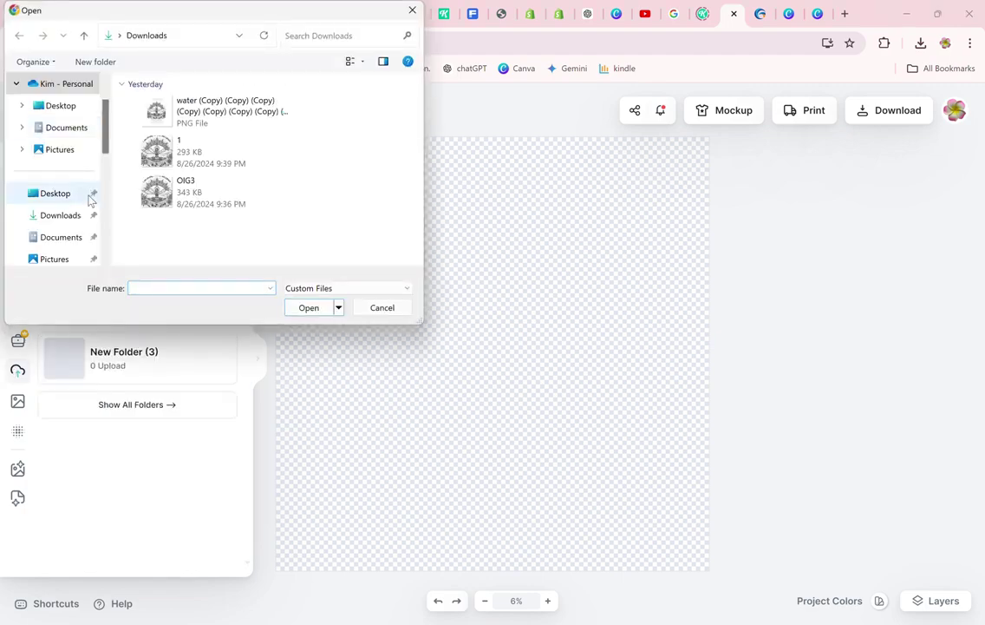
pyautogui.click(64, 196)
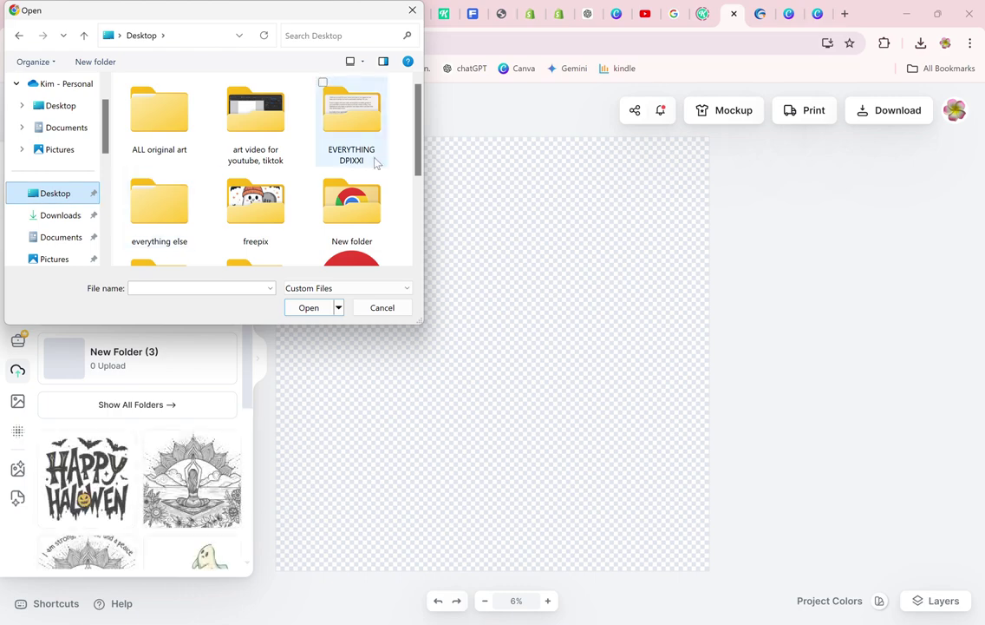
pyautogui.scroll(-3, 418, 258)
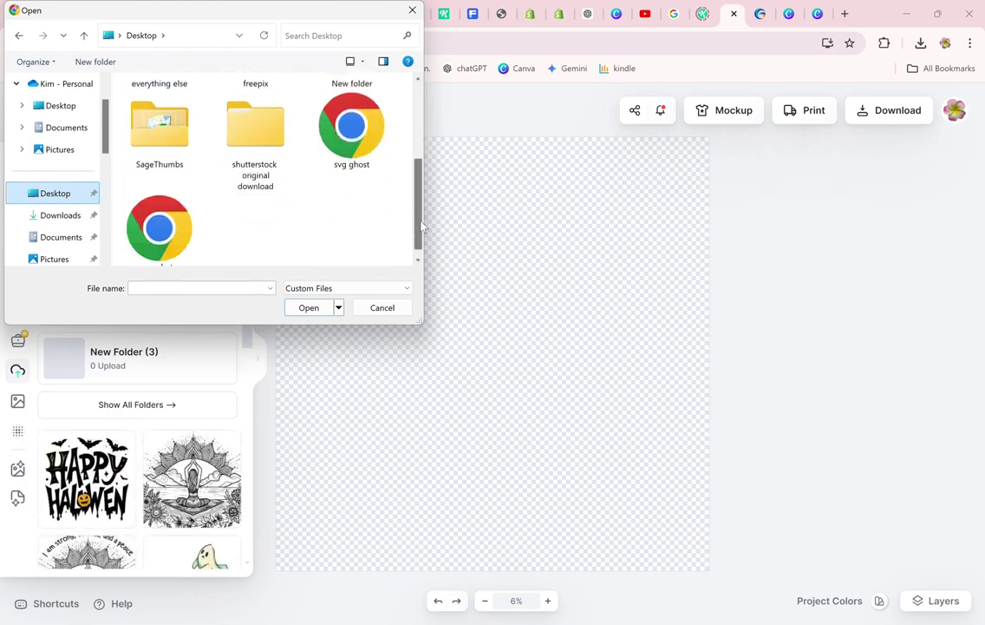
pyautogui.click(369, 139)
pyautogui.keyDown('ctrl'); pyautogui.click(161, 221); pyautogui.keyUp('ctrl')
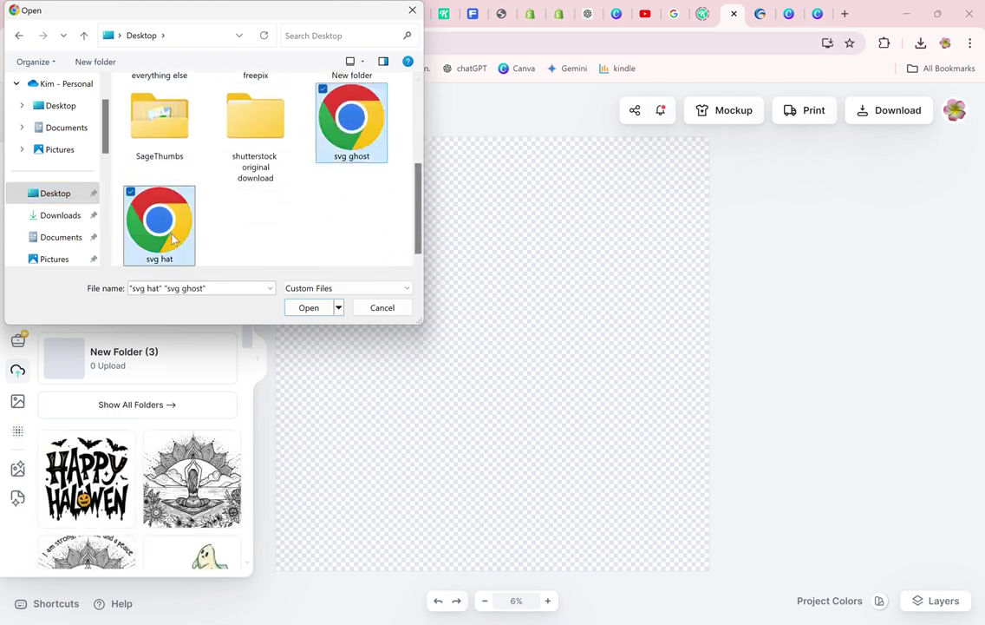
pyautogui.click(303, 308)
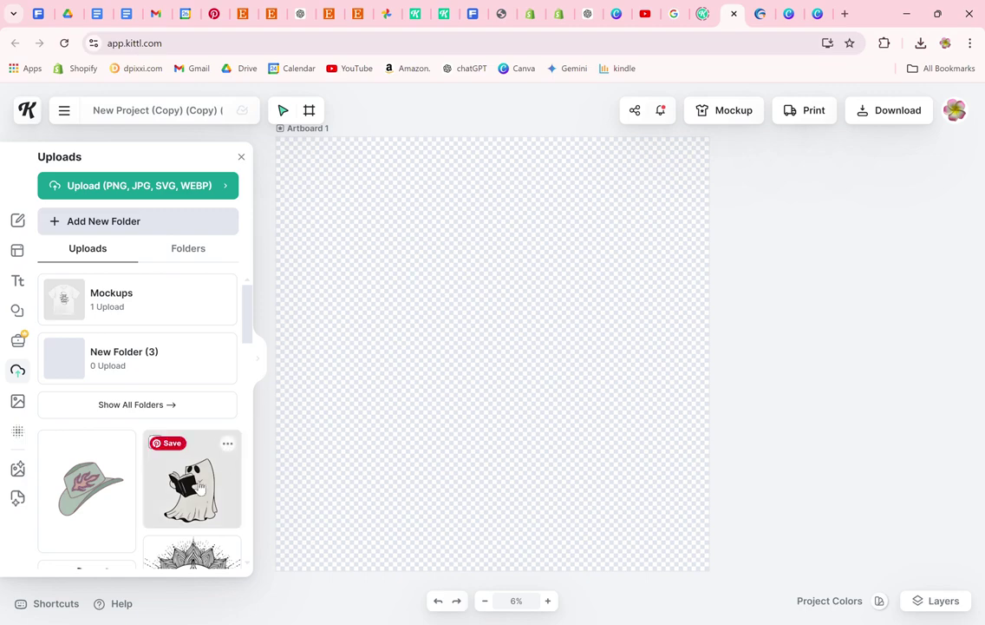
# Step: Place the uploaded ghost on the artboard, enlarge it to about 4812 × 7436 px, and position it near the centre
pyautogui.click(199, 488)
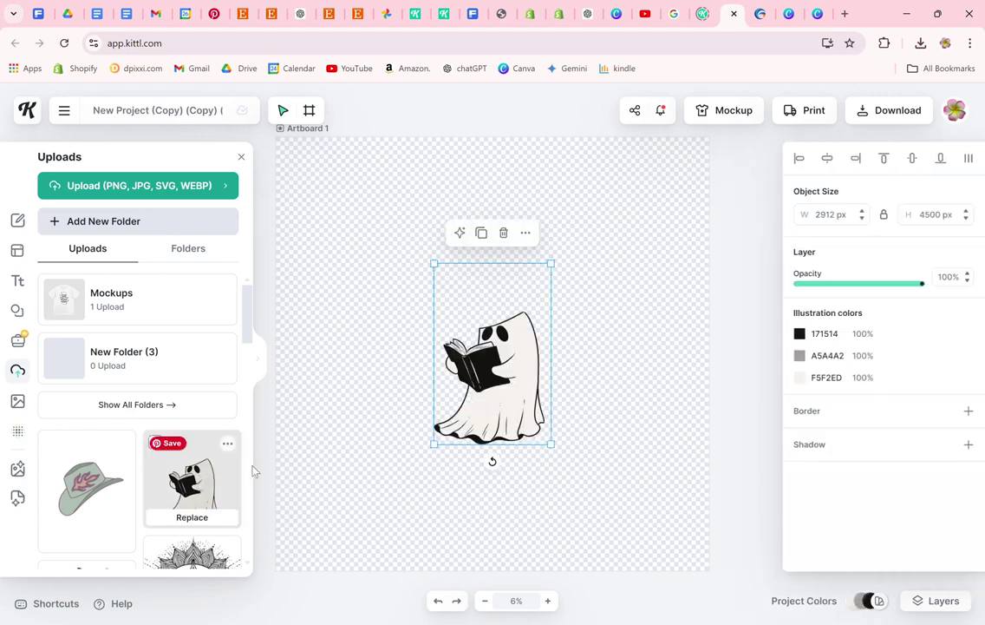
pyautogui.moveTo(434, 443); pyautogui.dragTo(345, 549)
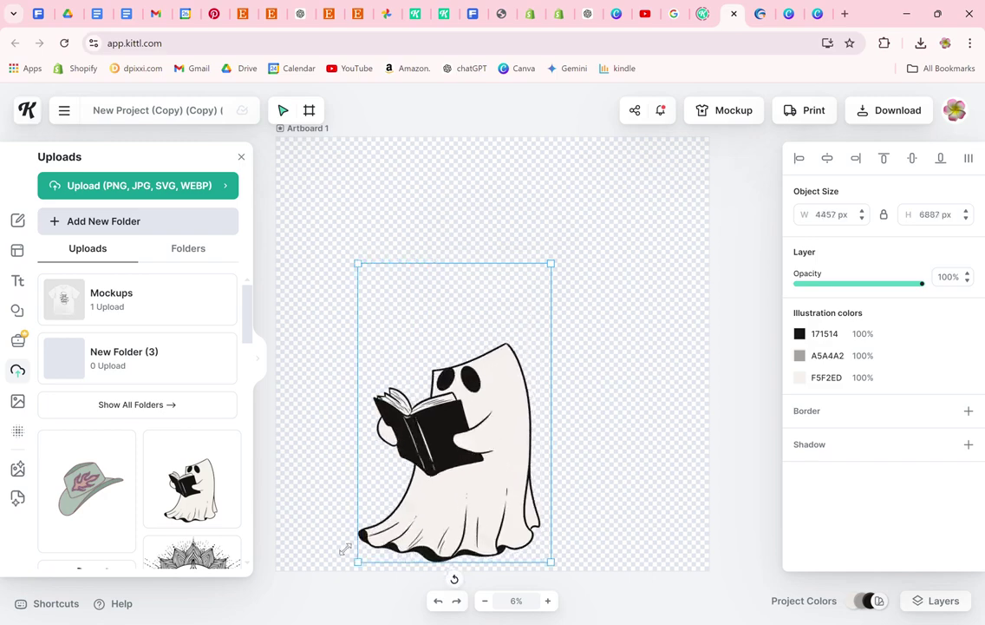
pyautogui.moveTo(434, 443); pyautogui.dragTo(443, 382)
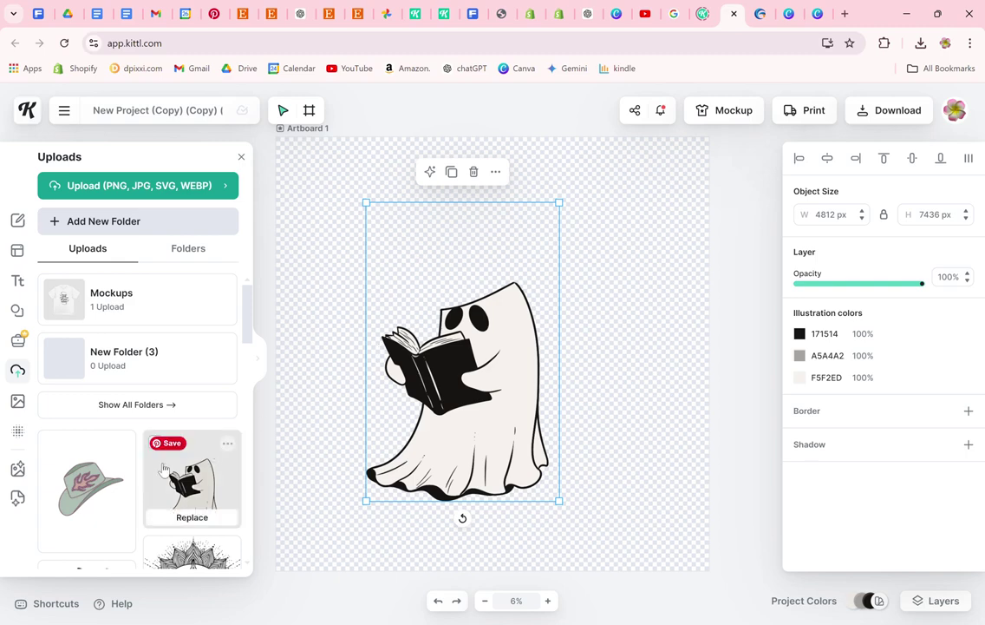
# Step: Add a single uploaded cowgirl hat to the artboard, deleting the extra copy, and move it above the ghost's head
pyautogui.click(86, 485)
pyautogui.hotkey('ctrl', 'd')
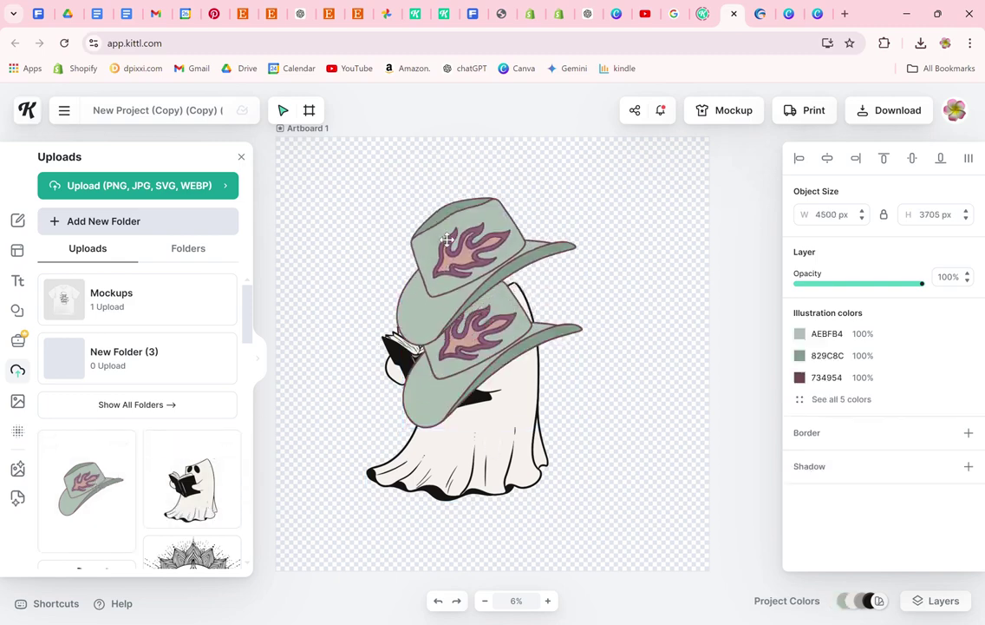
pyautogui.press('Delete')
pyautogui.click(496, 319)
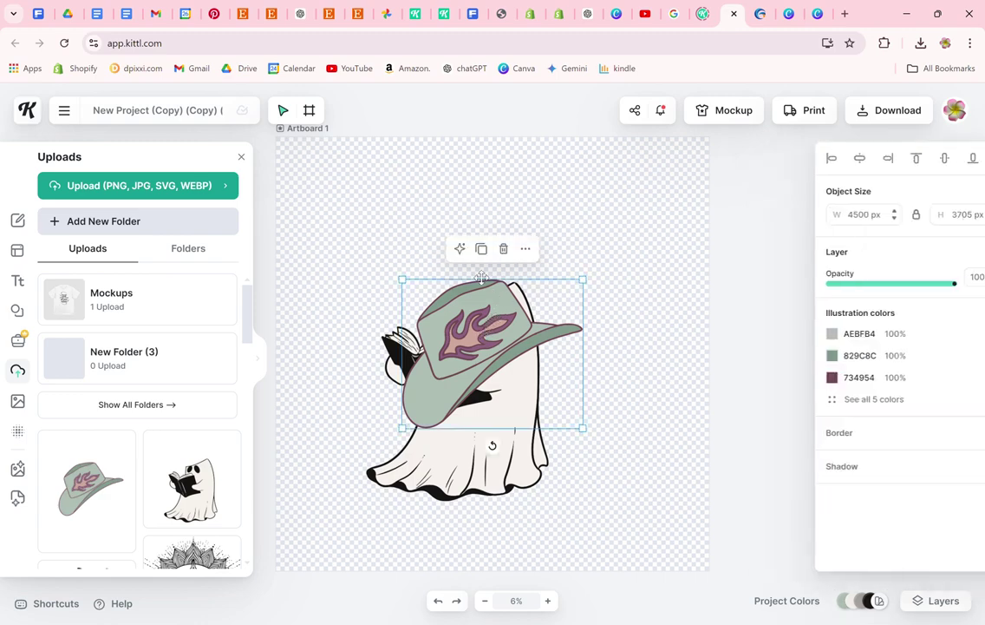
pyautogui.moveTo(497, 319); pyautogui.dragTo(493, 188)
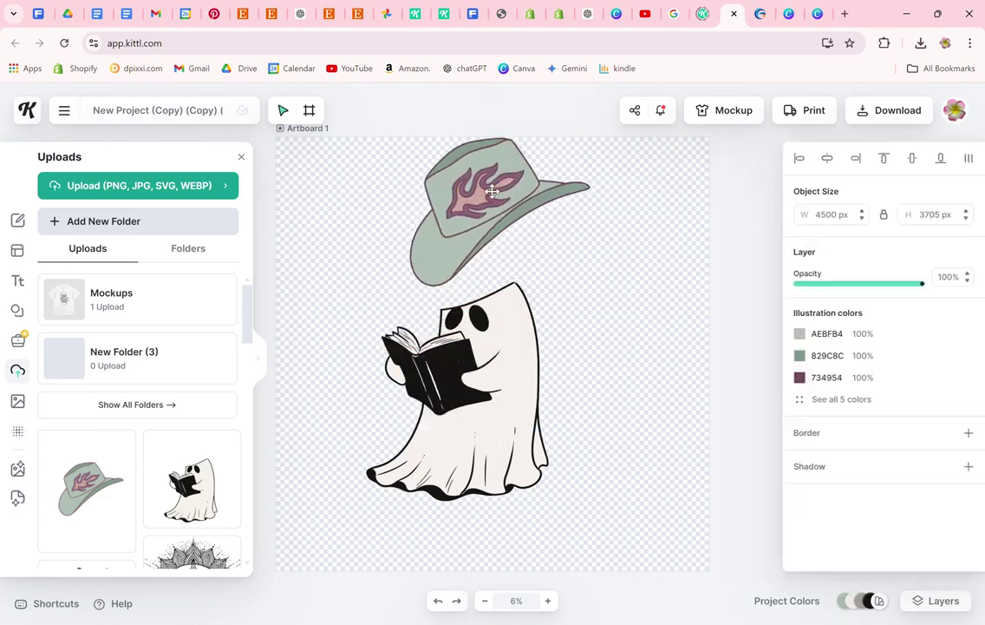
# Step: Resize the hat to about 3027 × 2492 px and rotate it clockwise so it sits level on the ghost's head
pyautogui.moveTo(591, 139); pyautogui.dragTo(533, 217)
pyautogui.moveTo(459, 246); pyautogui.dragTo(473, 272)
pyautogui.moveTo(481, 348); pyautogui.dragTo(464, 322)
pyautogui.click(532, 256)
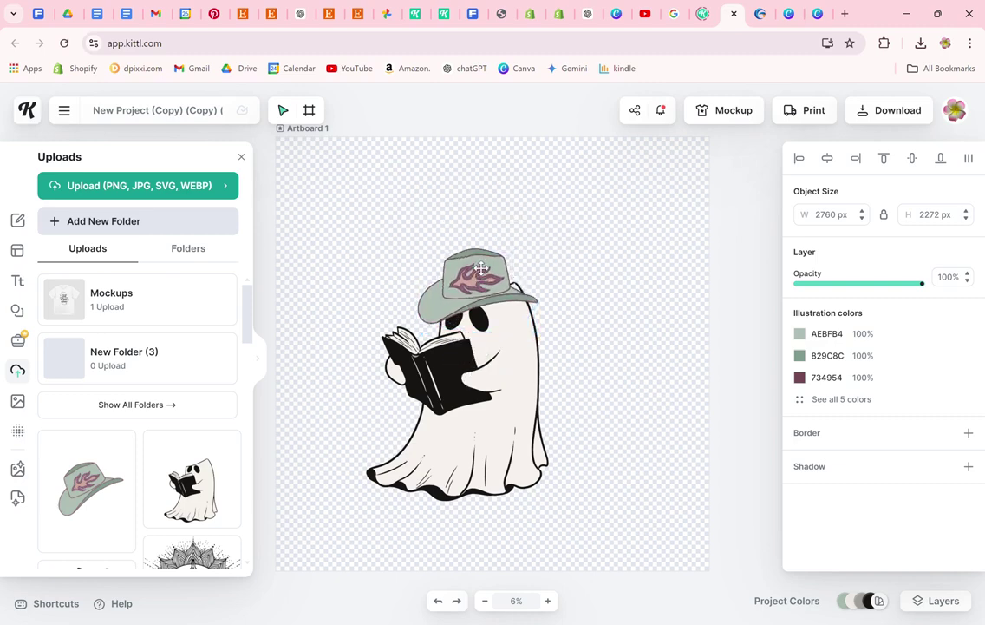
pyautogui.moveTo(548, 265); pyautogui.dragTo(493, 277)
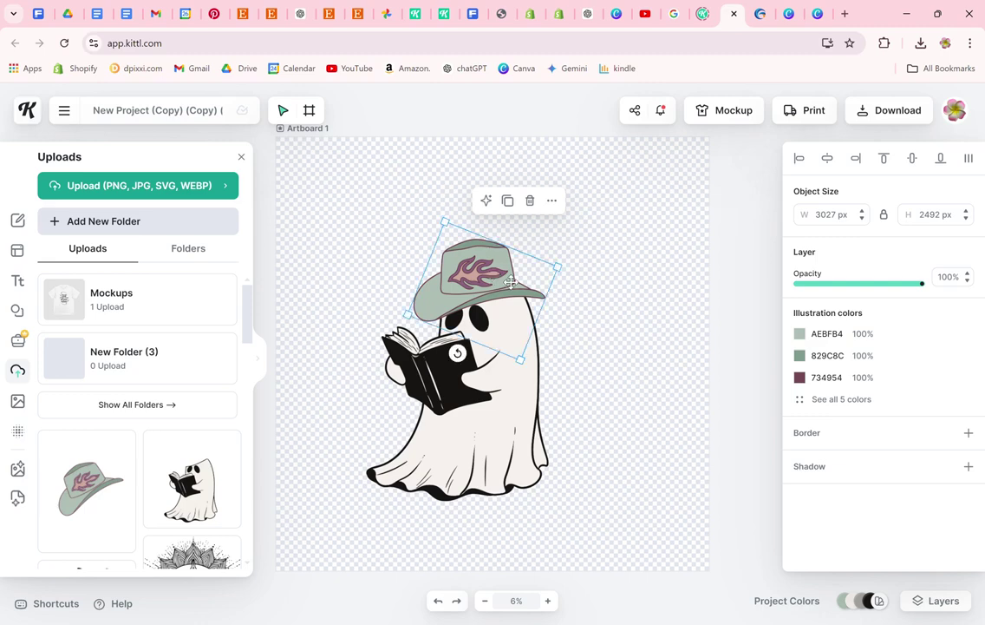
pyautogui.moveTo(458, 353); pyautogui.dragTo(464, 353)
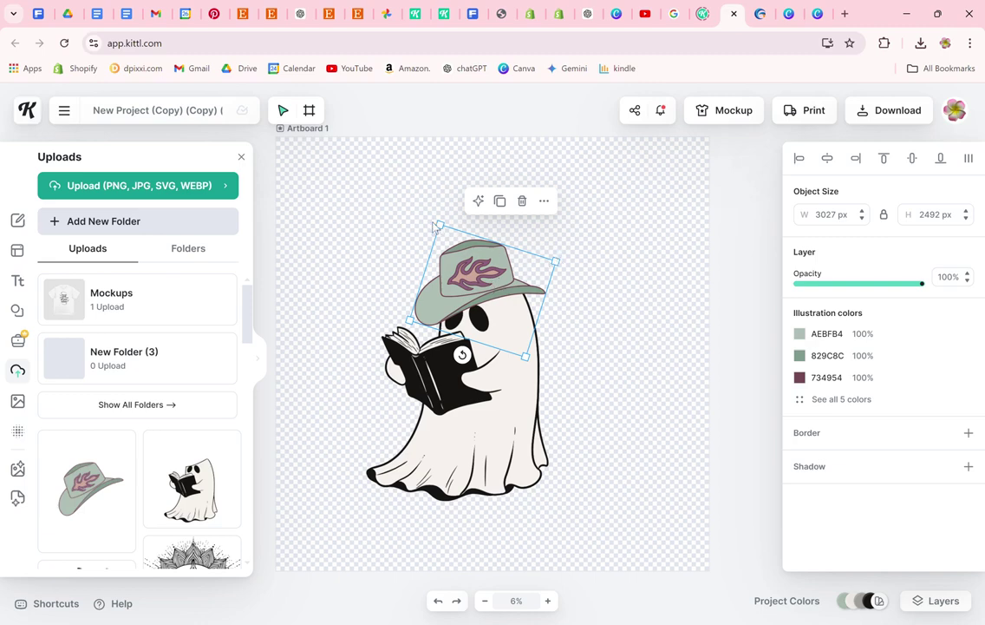
# Step: Enlarge the hat slightly to about 3173 × 2612 px so it covers the top of the ghost's head
pyautogui.moveTo(438, 227); pyautogui.dragTo(427, 220)
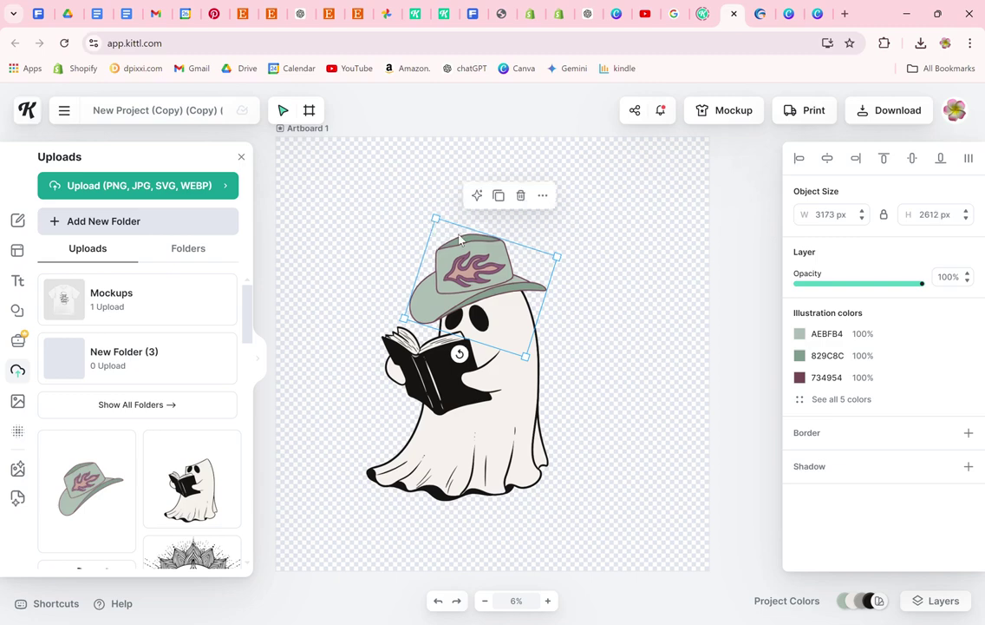
pyautogui.click(576, 315)
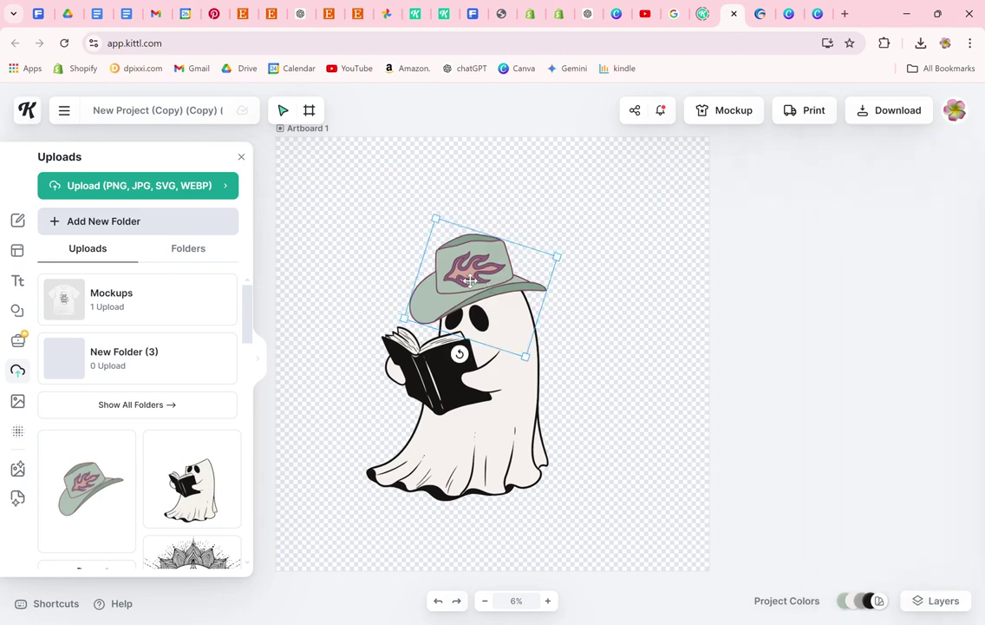
pyautogui.click(539, 288)
pyautogui.click(605, 297)
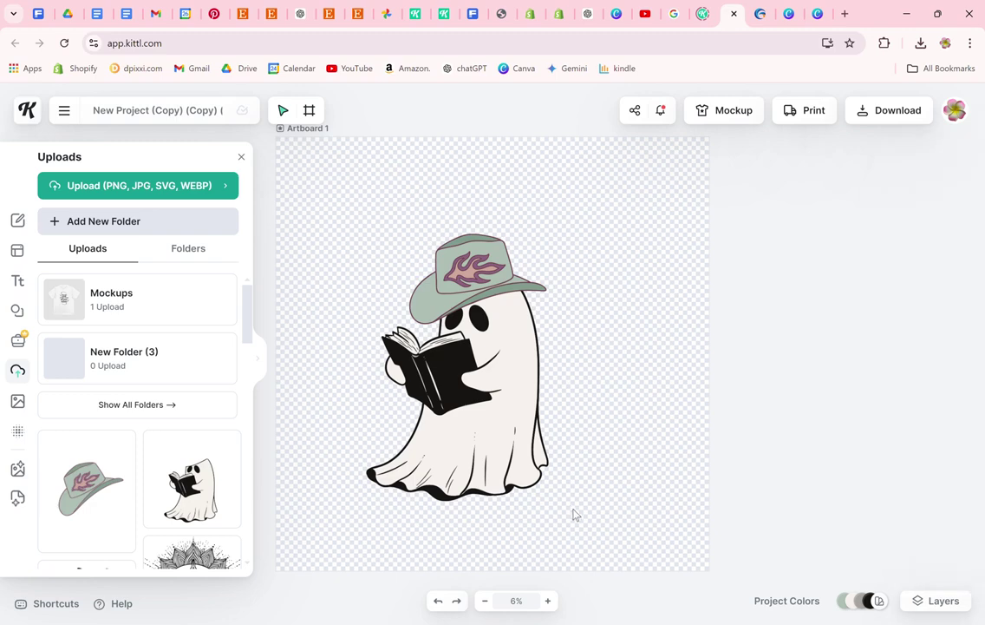
# Step: Scale the ghost and hat down together to about 4392 × 6787 px and move them near the artboard's centre
pyautogui.moveTo(573, 515); pyautogui.dragTo(290, 192)
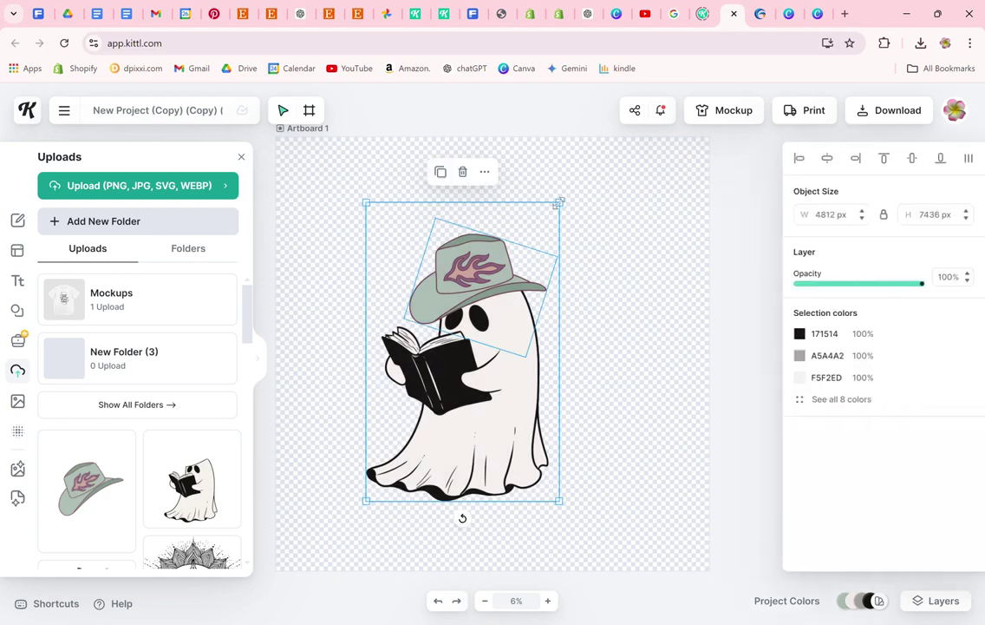
pyautogui.click(558, 209)
pyautogui.moveTo(587, 517); pyautogui.dragTo(341, 198)
pyautogui.moveTo(559, 205); pyautogui.dragTo(542, 228)
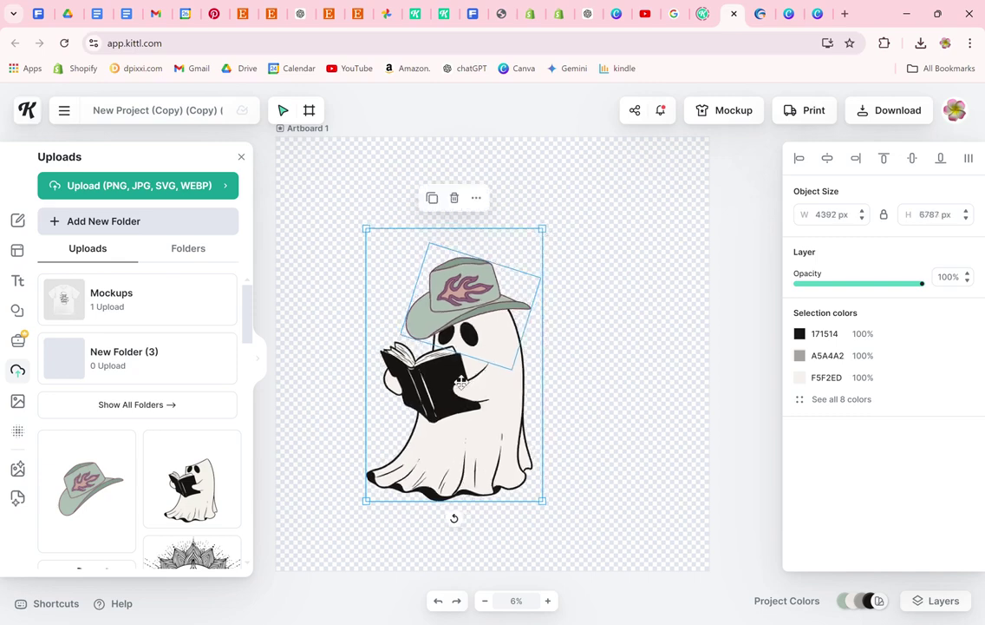
pyautogui.moveTo(462, 382); pyautogui.dragTo(490, 360)
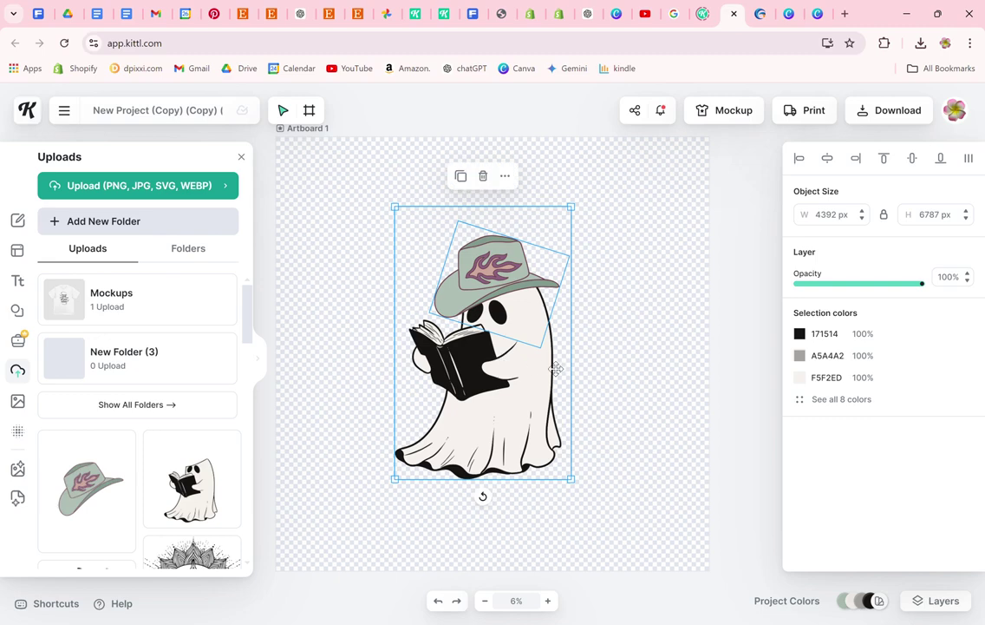
pyautogui.click(616, 371)
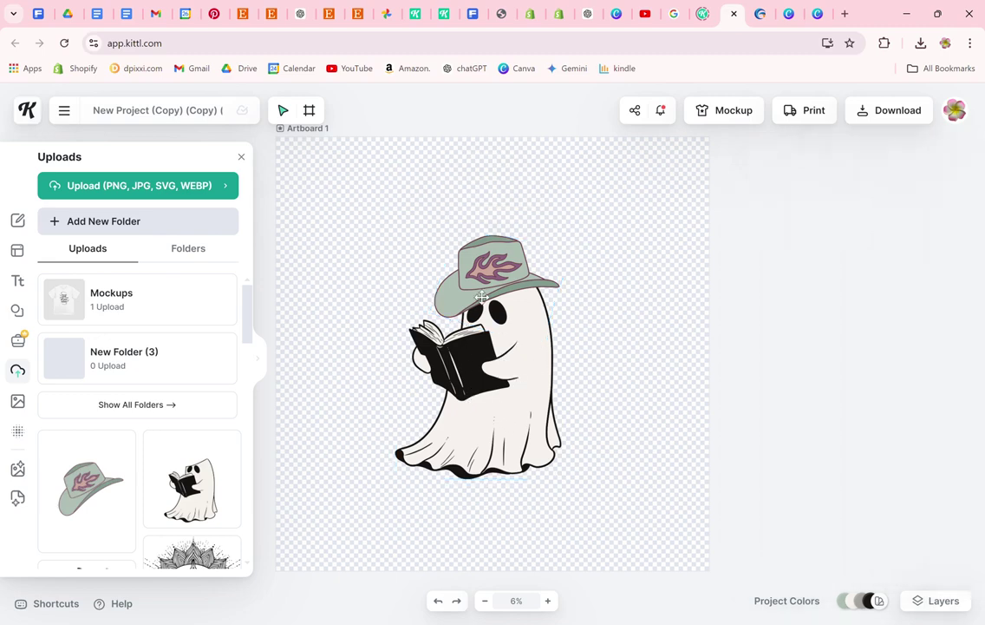
# Step: Recolour the hat's dark purple outlines (734954) to black, 000000
pyautogui.click(503, 265)
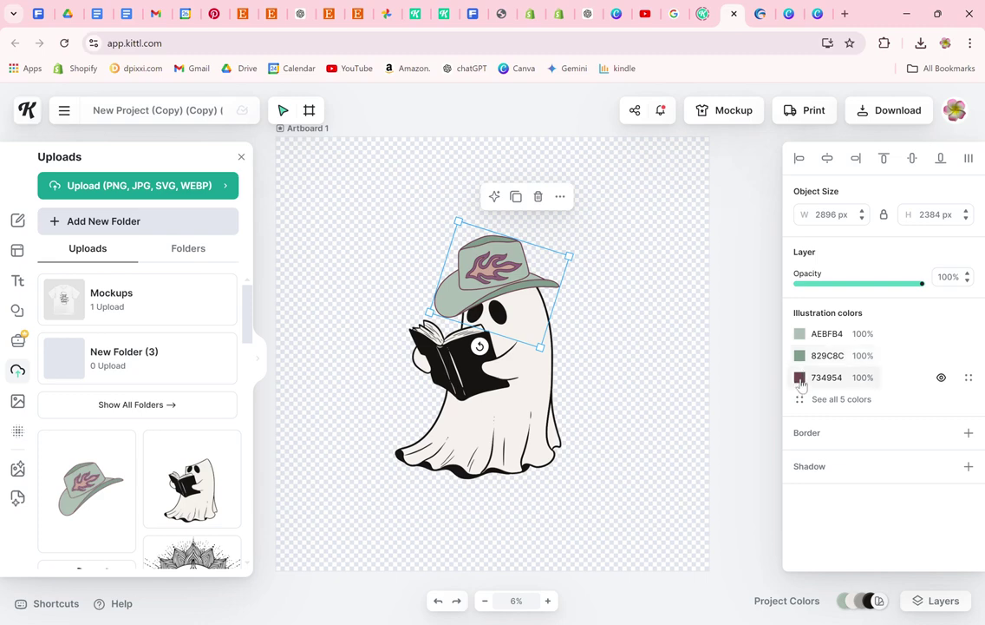
pyautogui.click(800, 379)
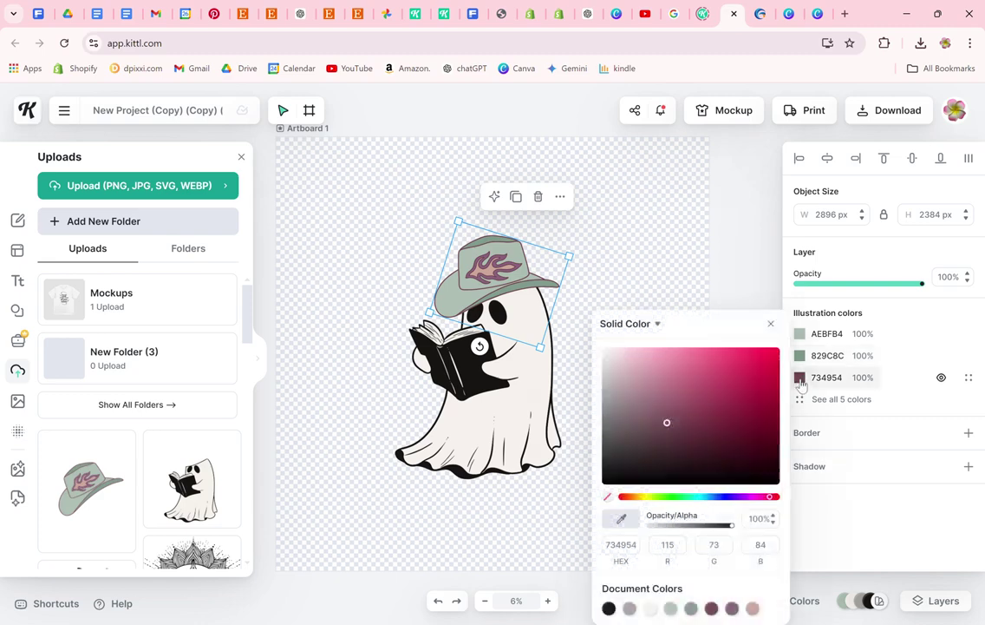
pyautogui.click(773, 362)
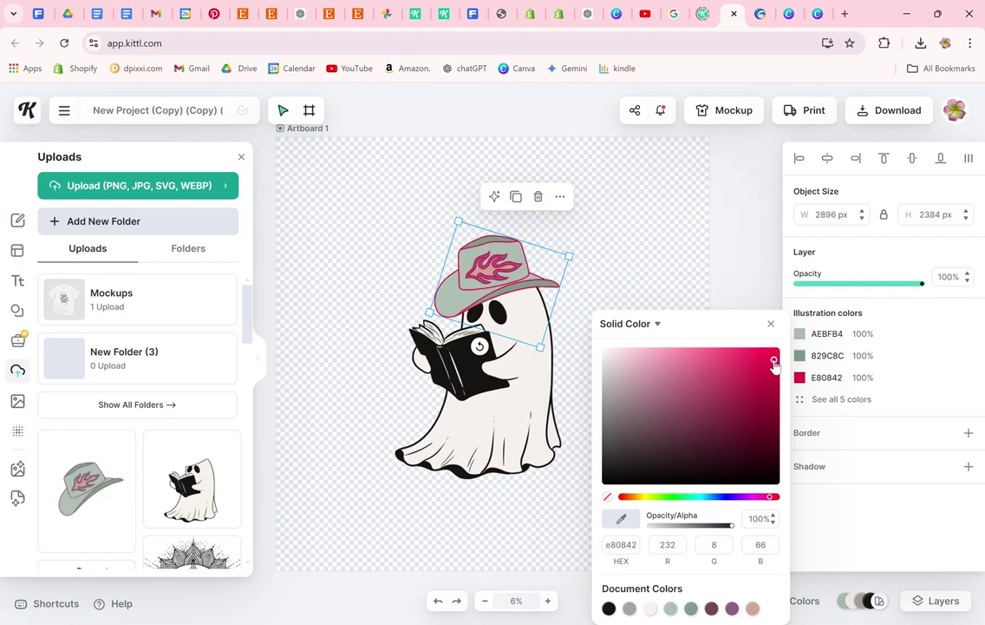
pyautogui.moveTo(774, 364); pyautogui.dragTo(609, 494)
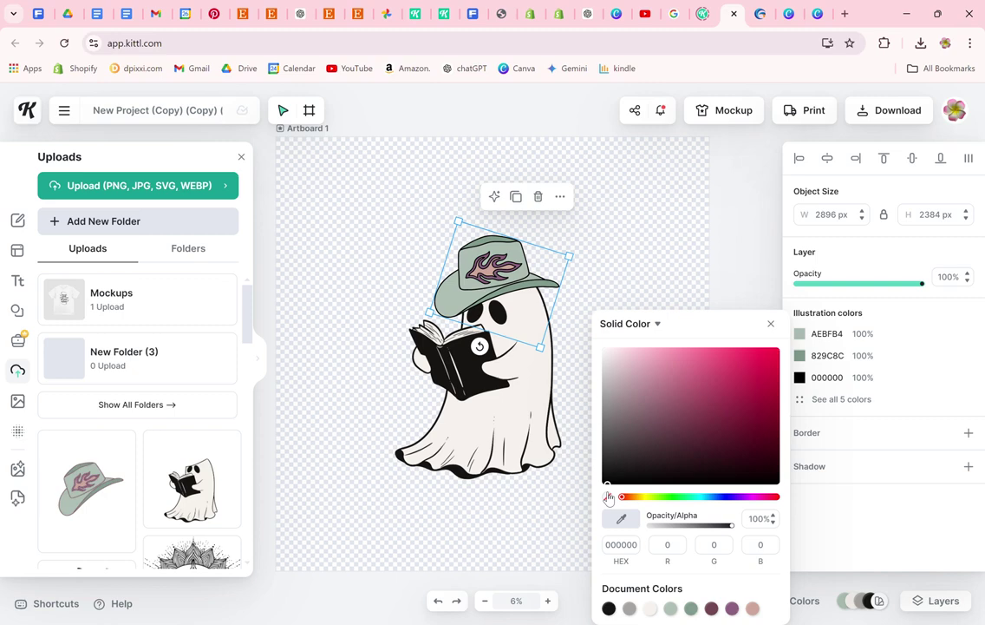
# Step: Recolour the purple area of the hat's flame (8C6181) to bright pink, FF5A78
pyautogui.click(817, 401)
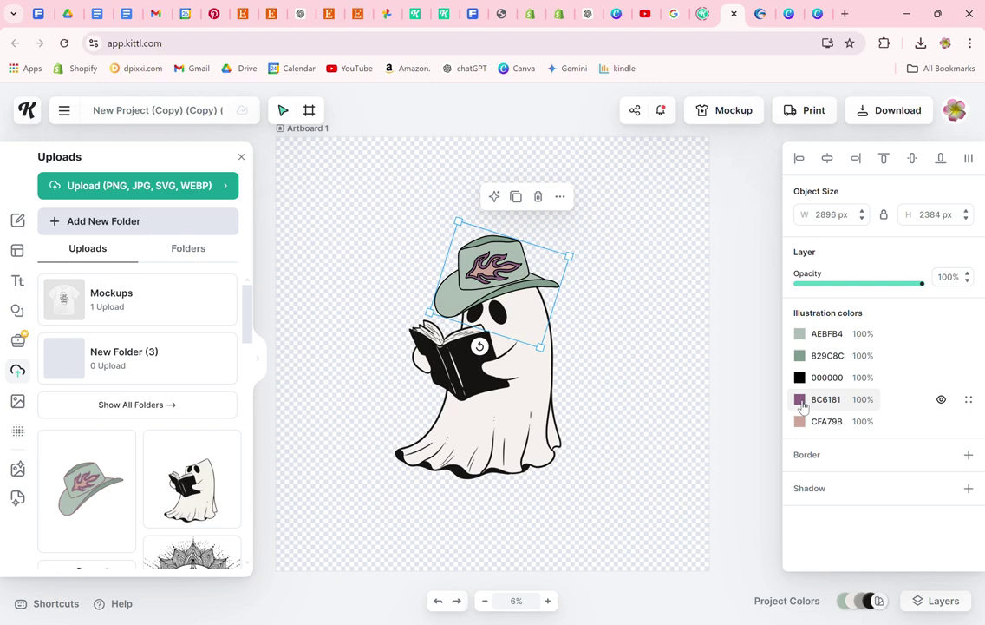
pyautogui.click(800, 400)
pyautogui.click(773, 500)
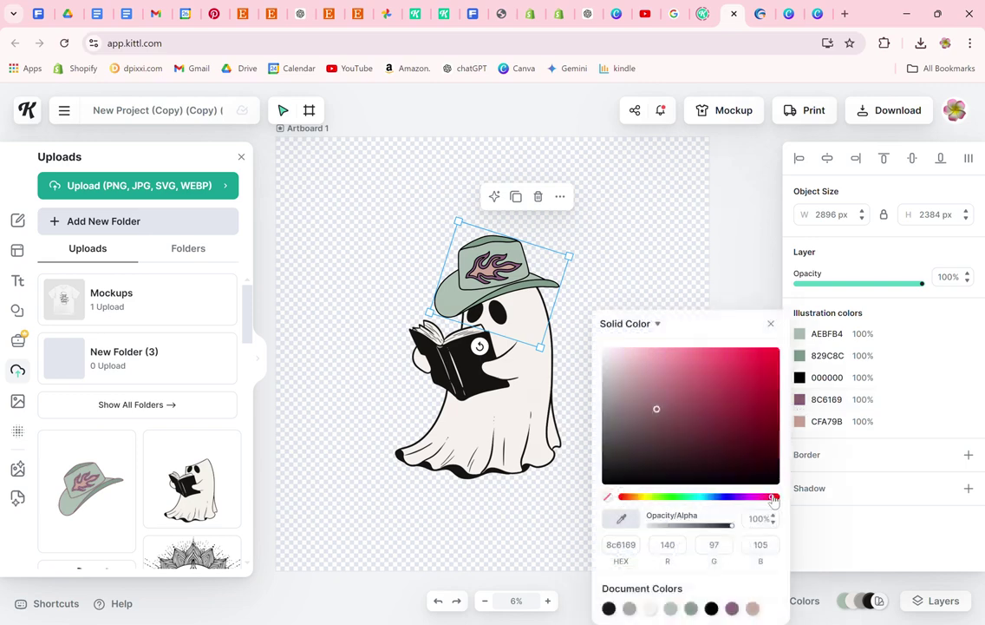
pyautogui.moveTo(756, 380); pyautogui.dragTo(719, 351)
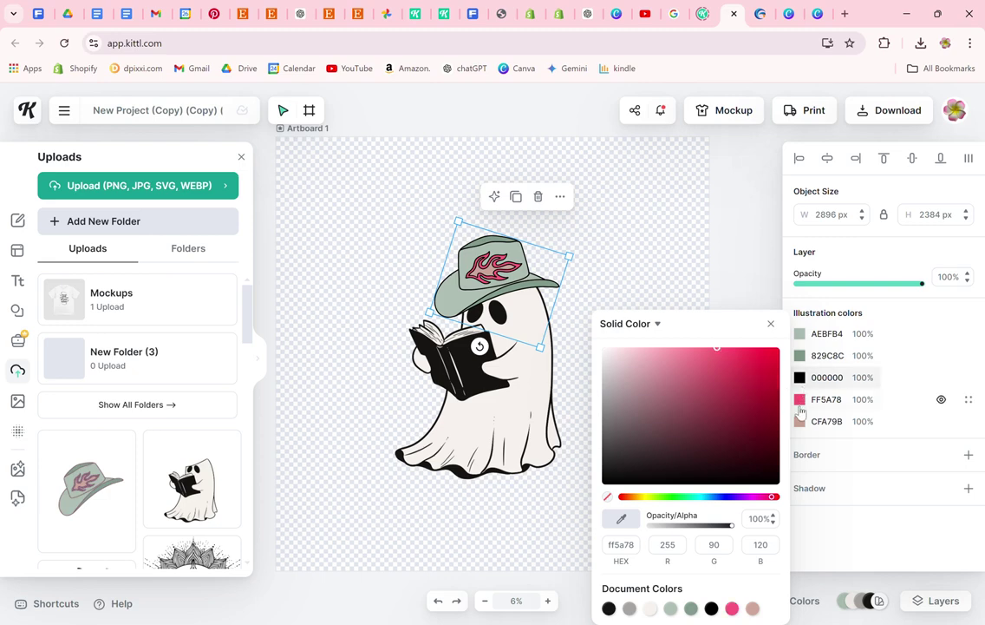
# Step: Recolour the flame's beige area to pink FF5A78 and its outer area to the deeper F42F53
pyautogui.click(940, 421)
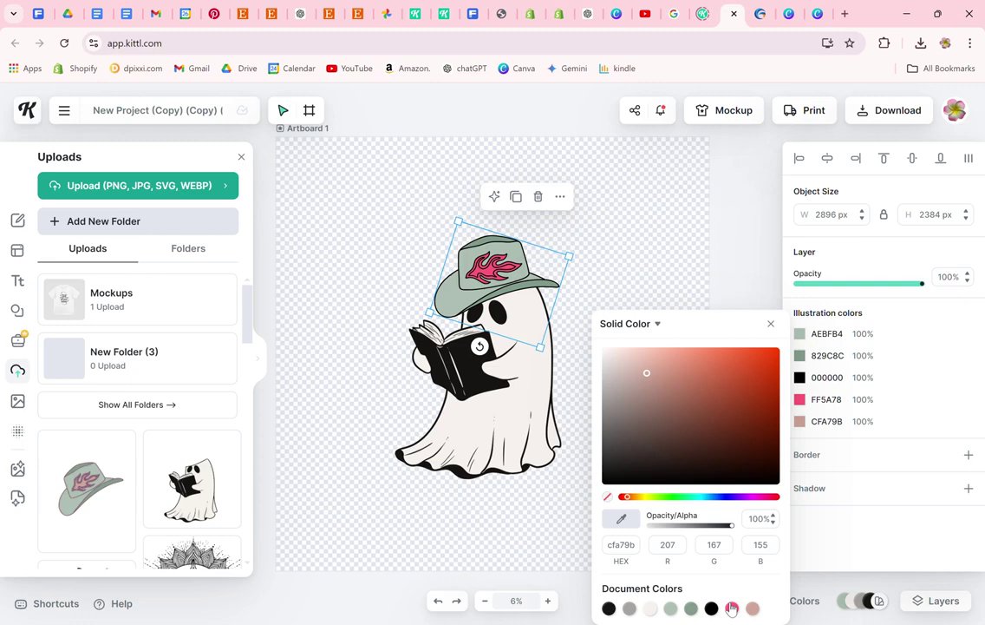
pyautogui.click(732, 609)
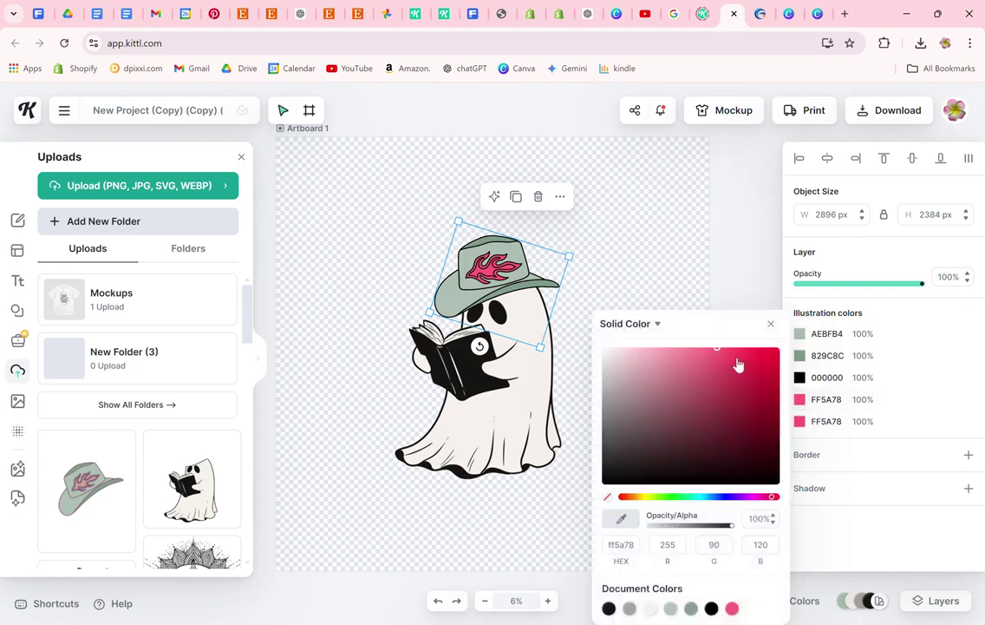
pyautogui.moveTo(737, 361); pyautogui.dragTo(746, 359)
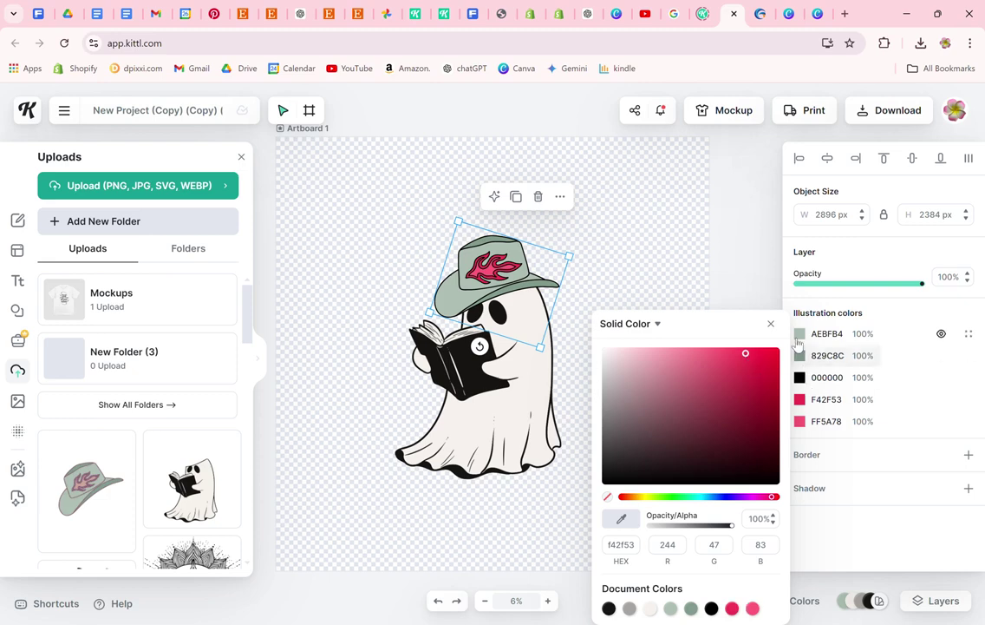
# Step: Recolour the hat's light green main area, trying light pink FFADBC before applying the document's pink FF5A78
pyautogui.click(824, 333)
pyautogui.click(752, 608)
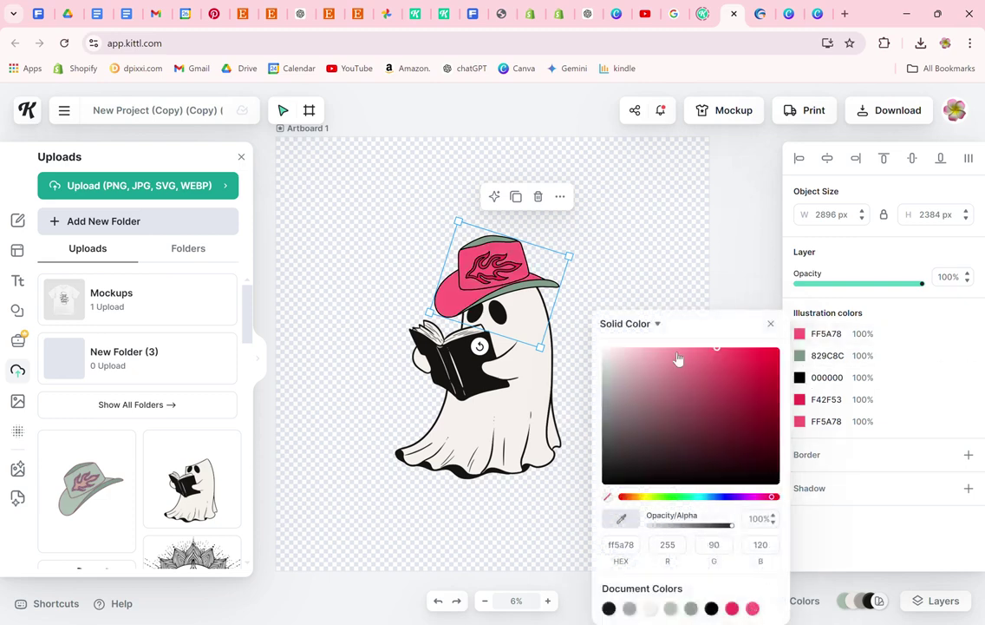
pyautogui.moveTo(682, 356)
pyautogui.mouseDown()
pyautogui.moveTo(670, 352)
pyautogui.moveTo(670, 364)
pyautogui.moveTo(677, 356)
pyautogui.moveTo(664, 353)
pyautogui.mouseUp()
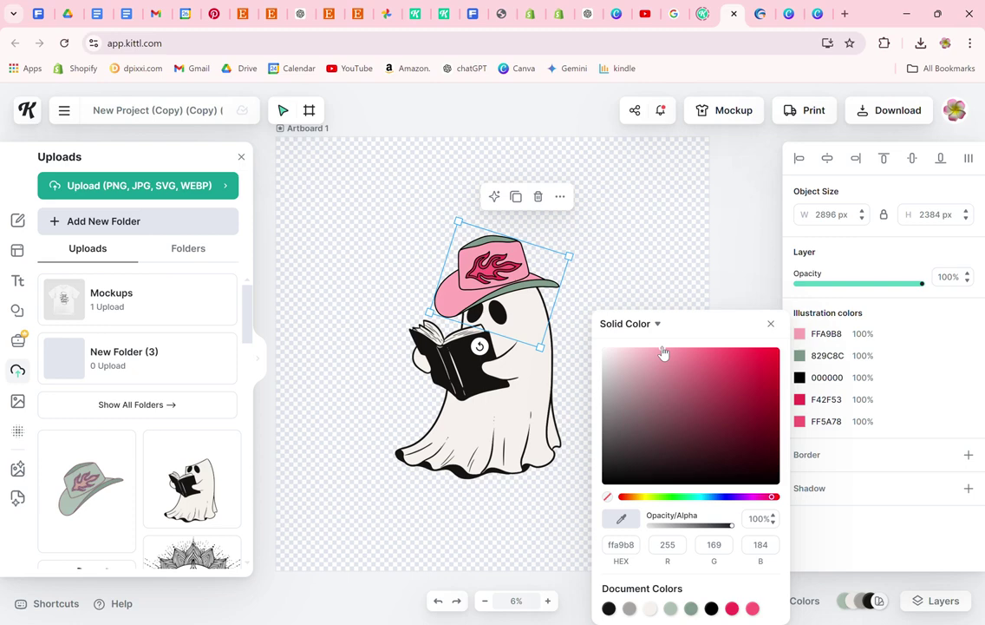
pyautogui.moveTo(662, 353)
pyautogui.mouseDown()
pyautogui.moveTo(660, 378)
pyautogui.moveTo(631, 343)
pyautogui.moveTo(675, 344)
pyautogui.moveTo(660, 344)
pyautogui.mouseUp()
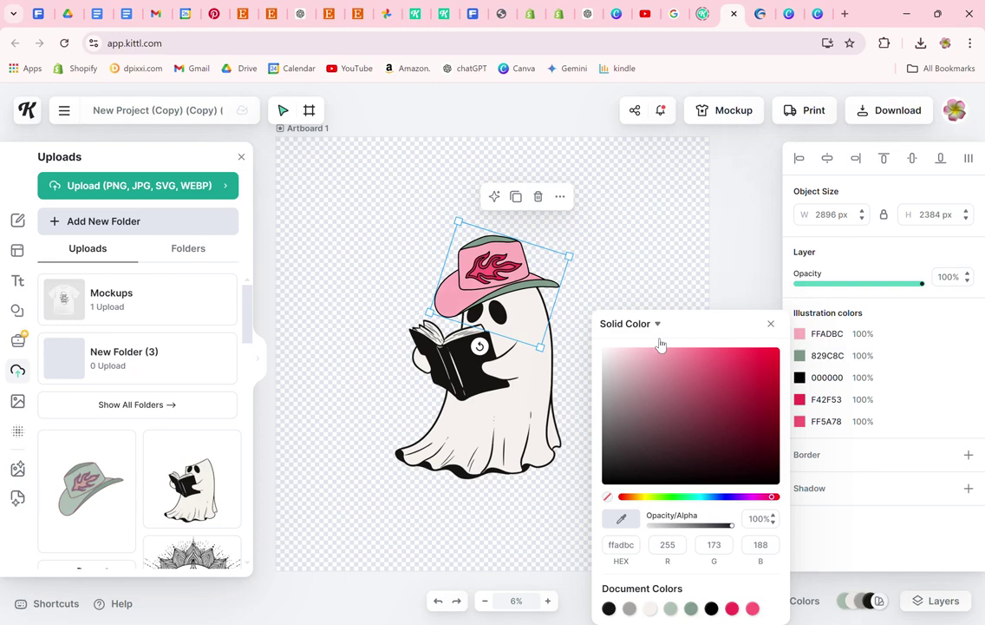
pyautogui.click(731, 610)
pyautogui.click(752, 609)
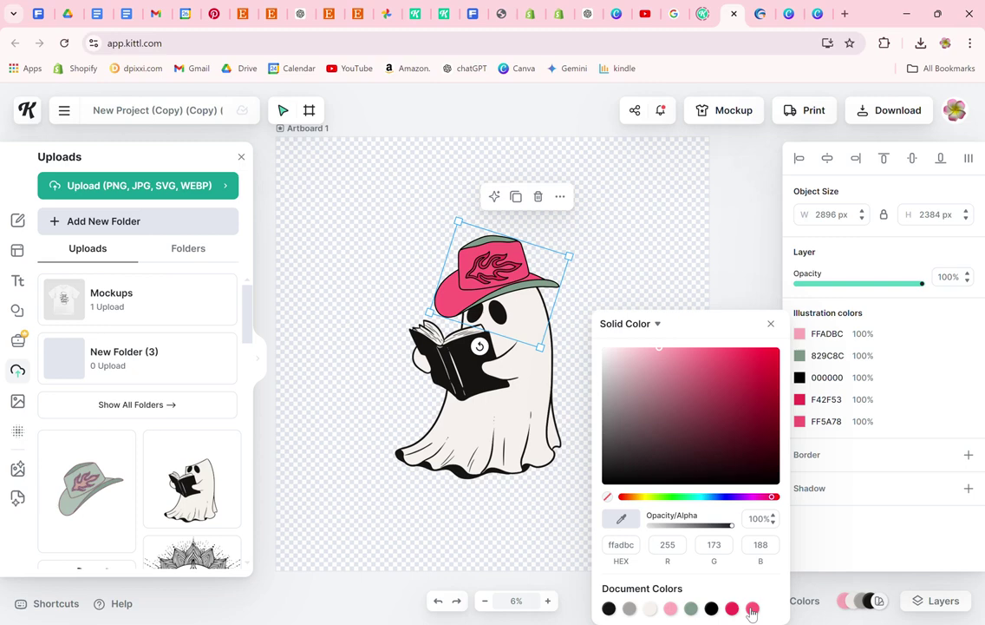
# Step: Recolour the hat's darker green areas to the document's pink FF5A78
pyautogui.click(799, 359)
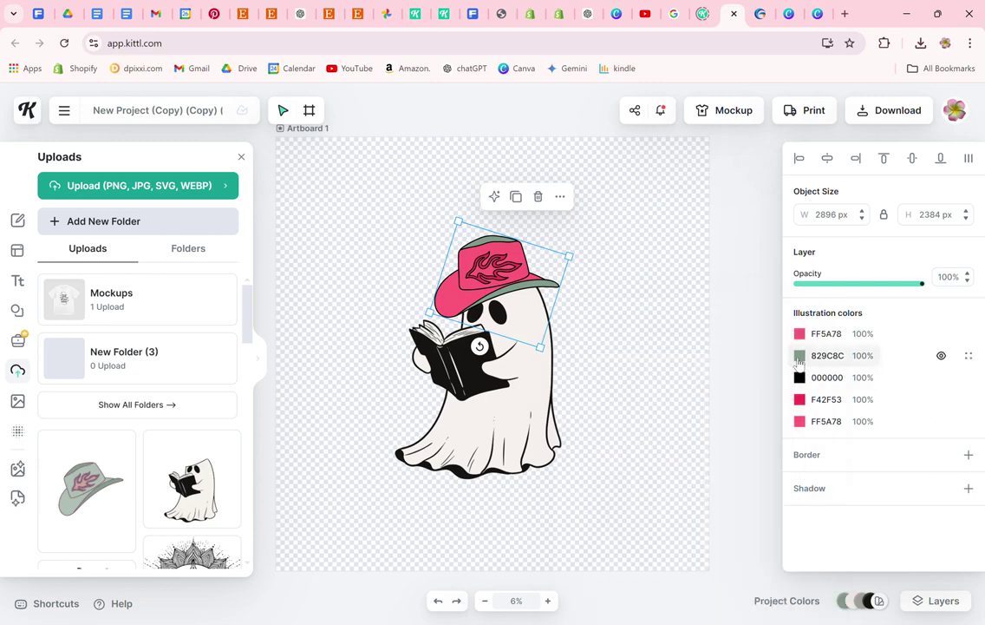
pyautogui.click(798, 356)
pyautogui.click(733, 611)
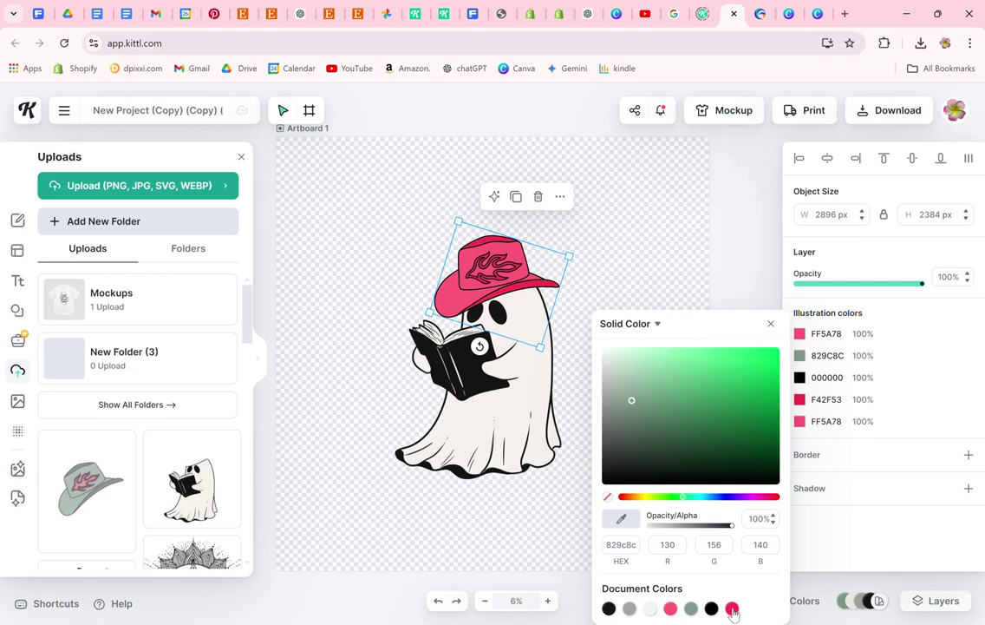
pyautogui.click(670, 609)
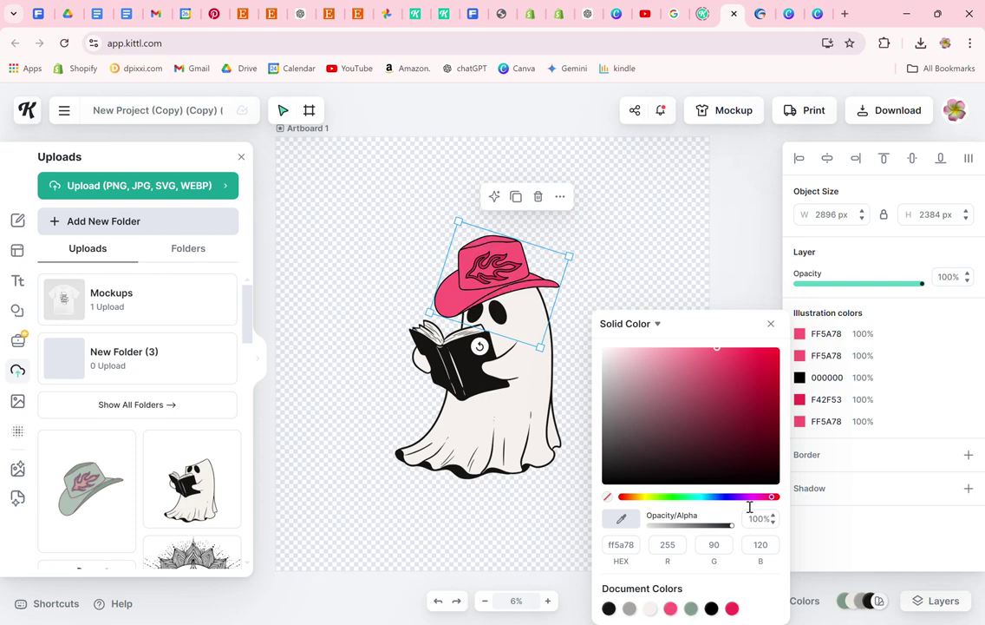
# Step: Try red FC113C and blue 11C5FC on the flame's outer area, and return it to F42F53
pyautogui.click(940, 398)
pyautogui.click(799, 399)
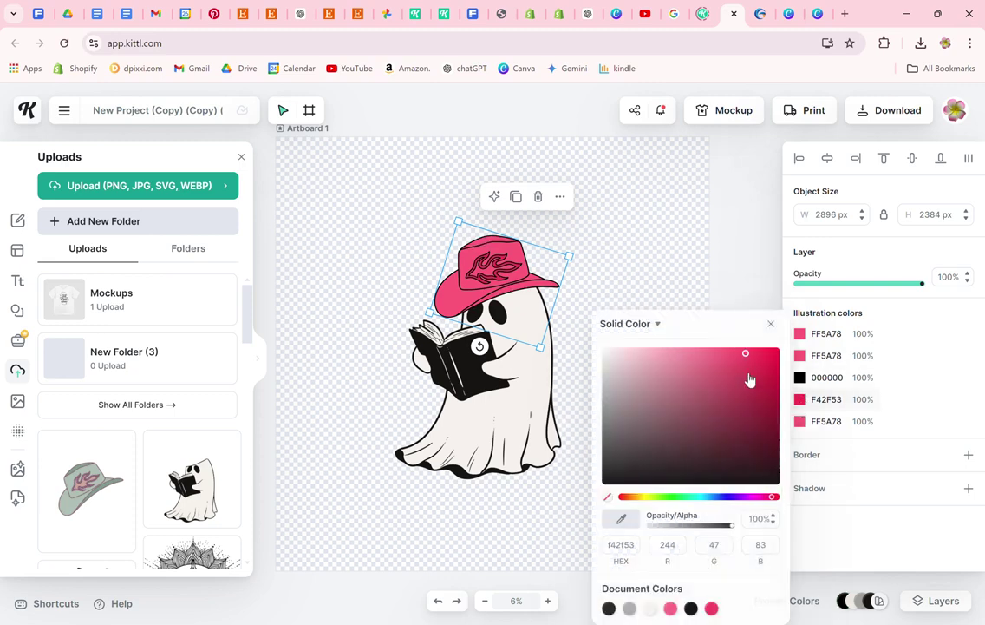
pyautogui.click(772, 355)
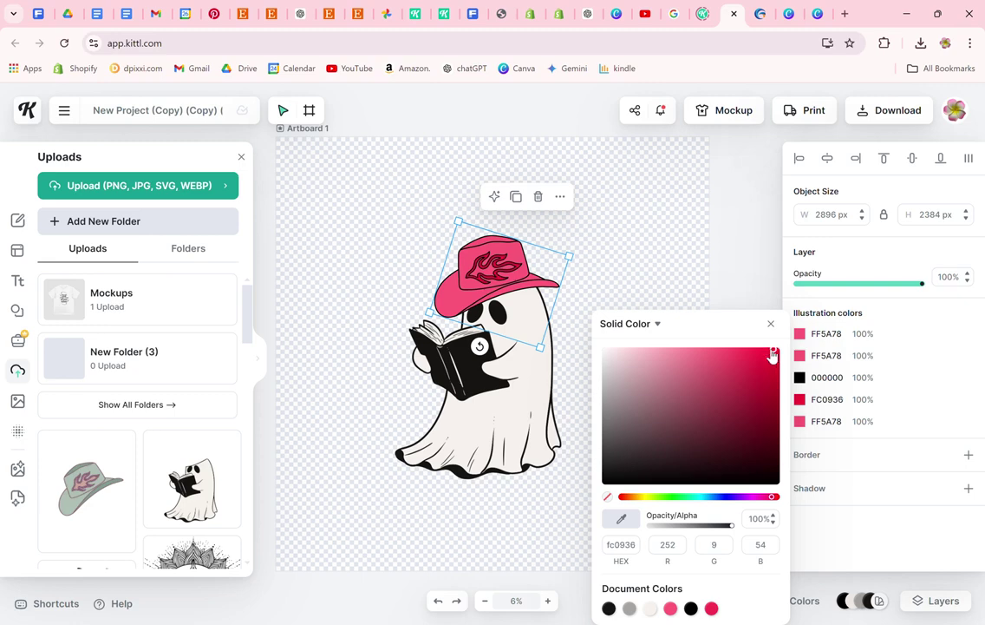
pyautogui.click(768, 350)
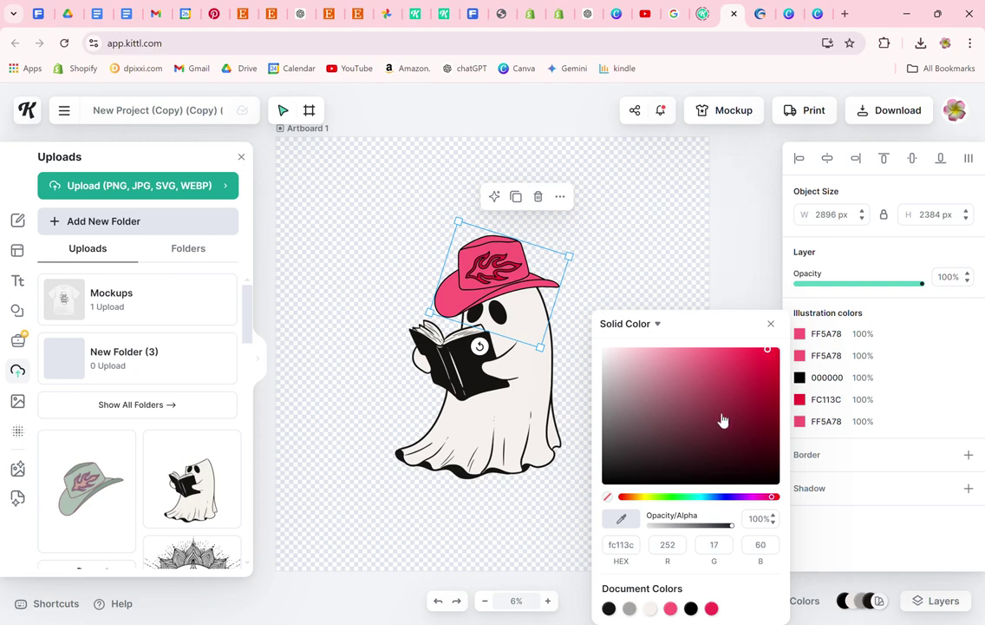
pyautogui.click(706, 499)
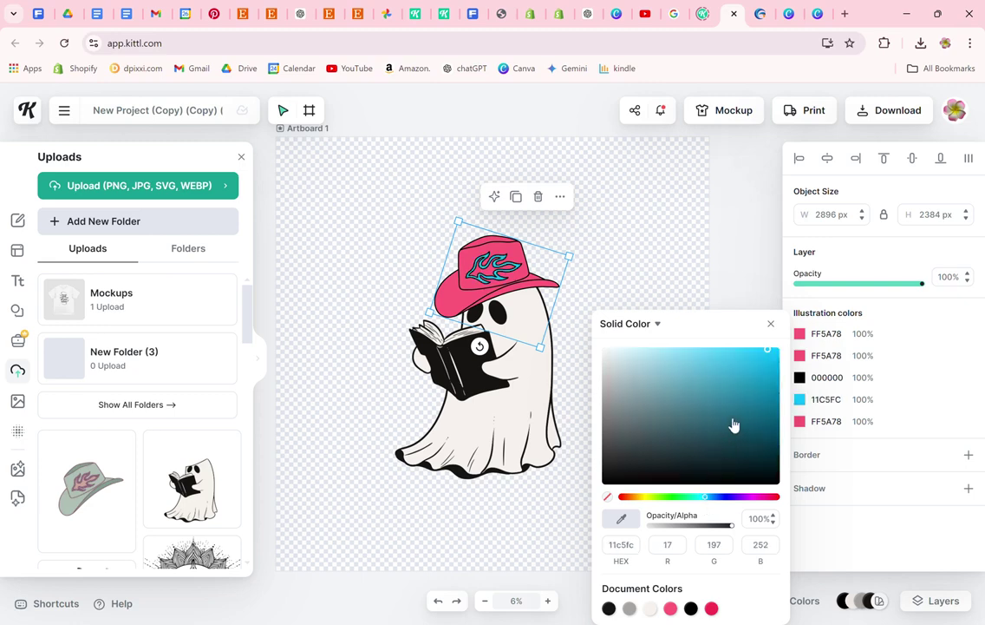
pyautogui.click(711, 608)
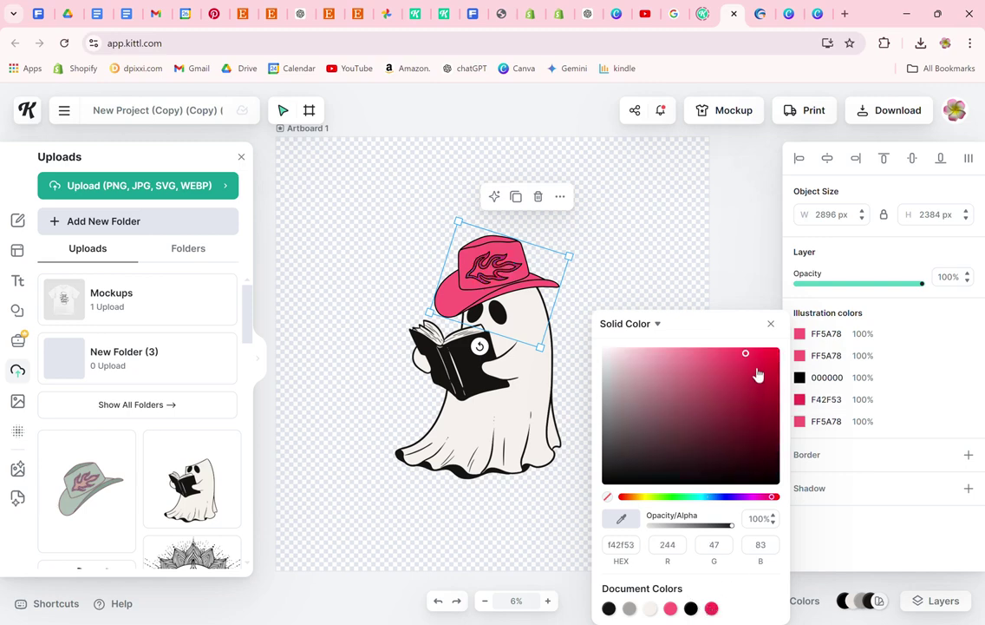
# Step: Try other pink-red shades on the flame's outer area and match it to the hat's pink FF5A78
pyautogui.moveTo(760, 360); pyautogui.dragTo(752, 346)
pyautogui.click(752, 352)
pyautogui.click(759, 353)
pyautogui.moveTo(762, 356)
pyautogui.mouseDown()
pyautogui.moveTo(757, 386)
pyautogui.moveTo(694, 374)
pyautogui.moveTo(689, 415)
pyautogui.moveTo(680, 373)
pyautogui.moveTo(639, 357)
pyautogui.moveTo(740, 351)
pyautogui.moveTo(734, 334)
pyautogui.moveTo(759, 334)
pyautogui.moveTo(717, 331)
pyautogui.mouseUp()
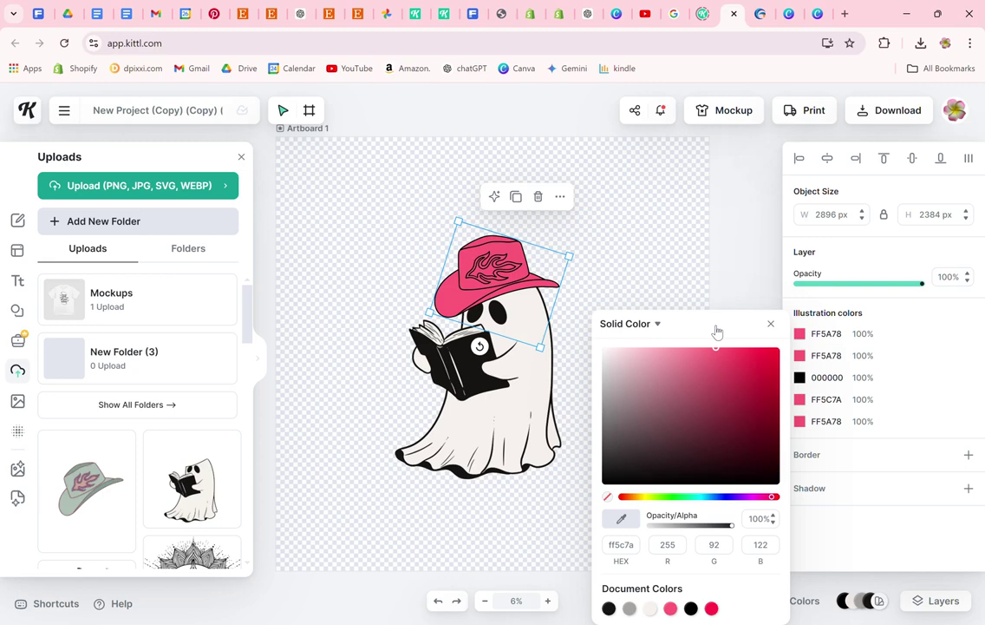
pyautogui.click(671, 610)
pyautogui.click(800, 400)
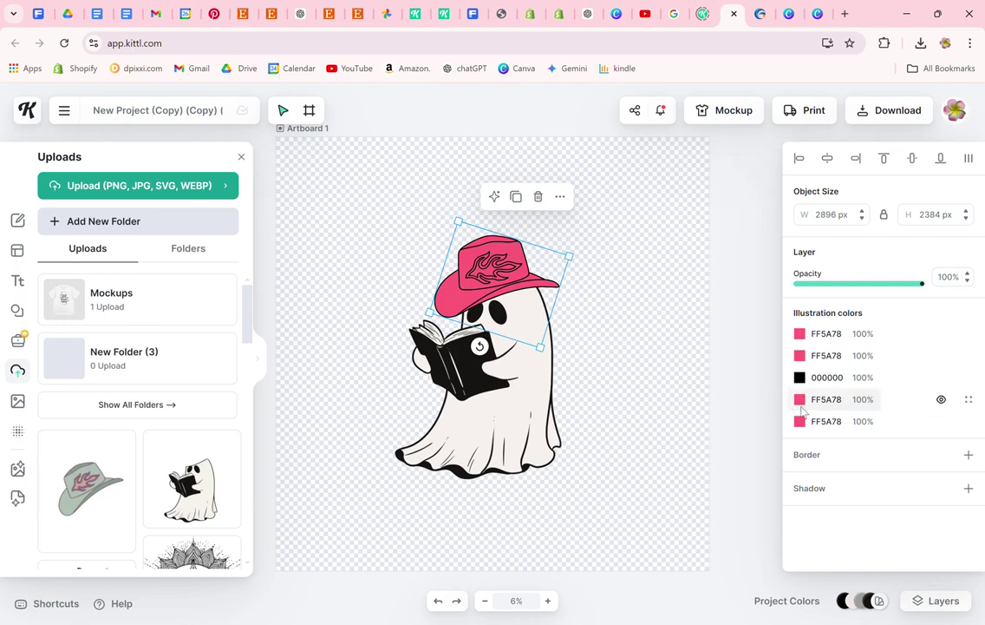
# Step: Recolour the flame's outer area in a pink-red slightly deeper than the hat's pink, and deselect the hat
pyautogui.click(799, 400)
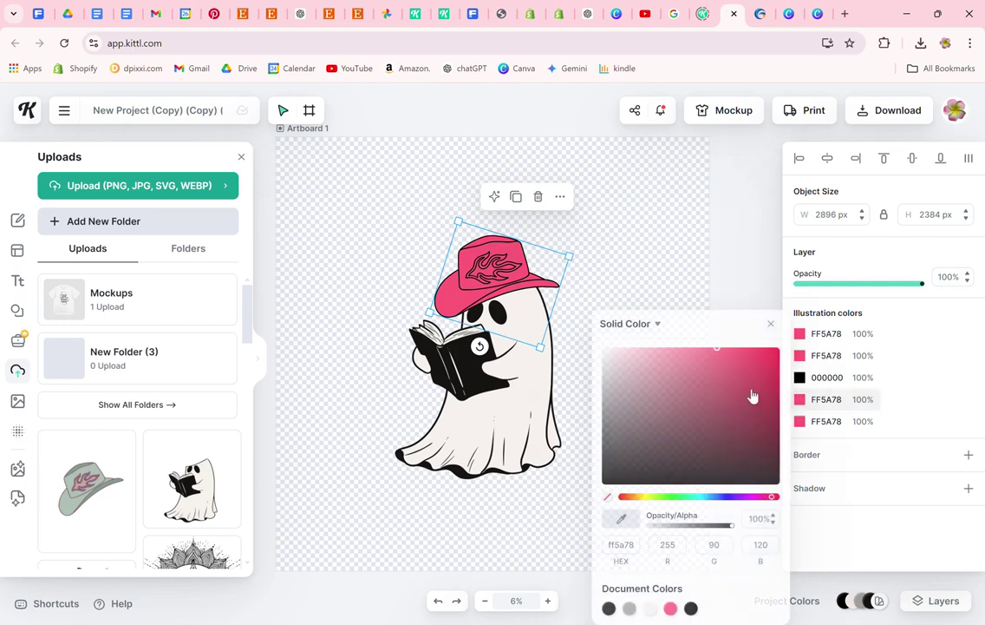
pyautogui.click(716, 367)
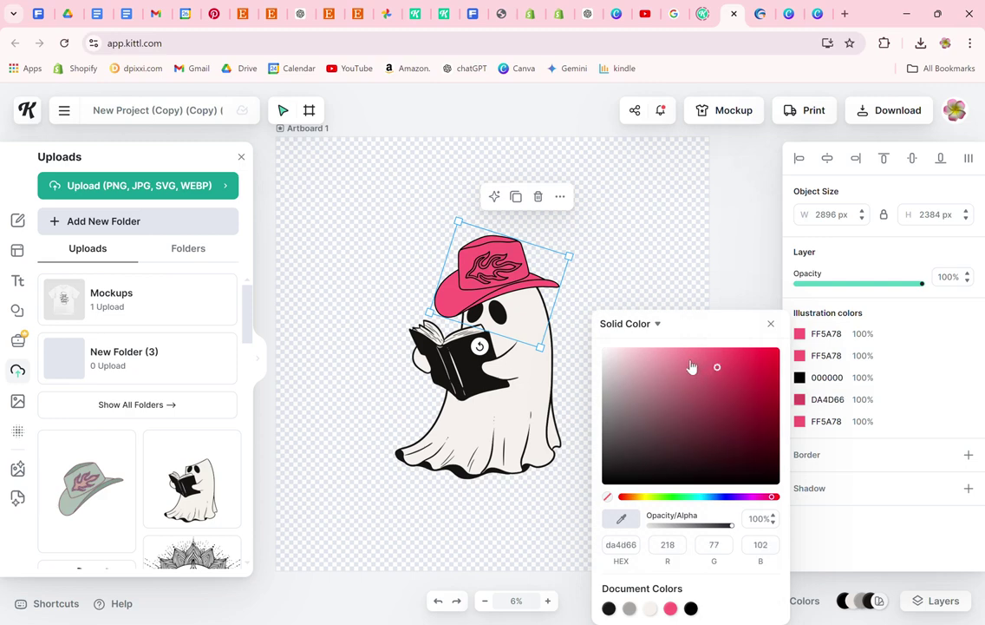
pyautogui.click(741, 359)
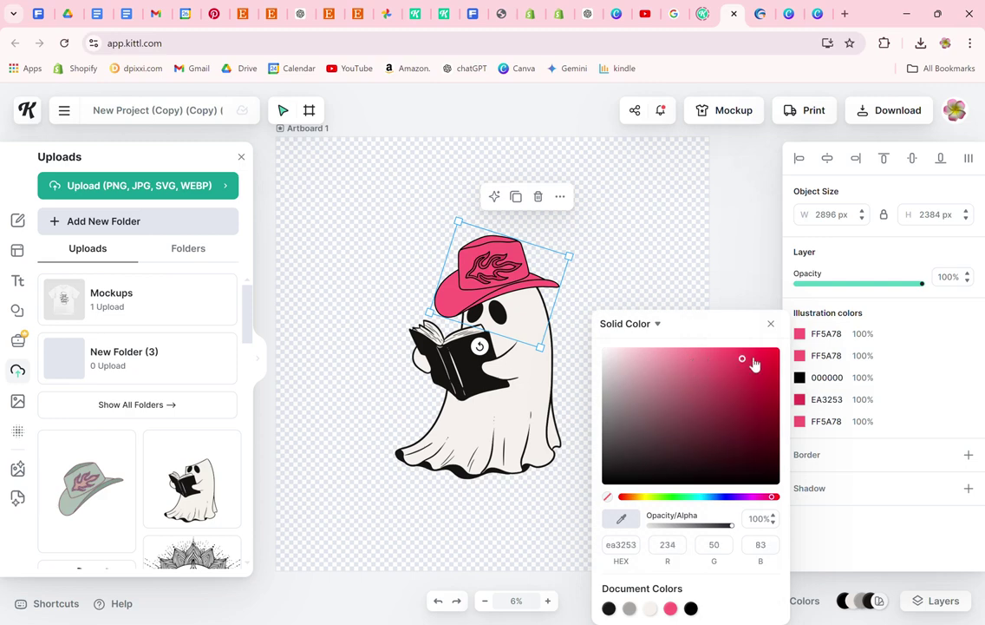
pyautogui.click(755, 359)
pyautogui.moveTo(756, 362); pyautogui.dragTo(743, 348)
pyautogui.click(585, 236)
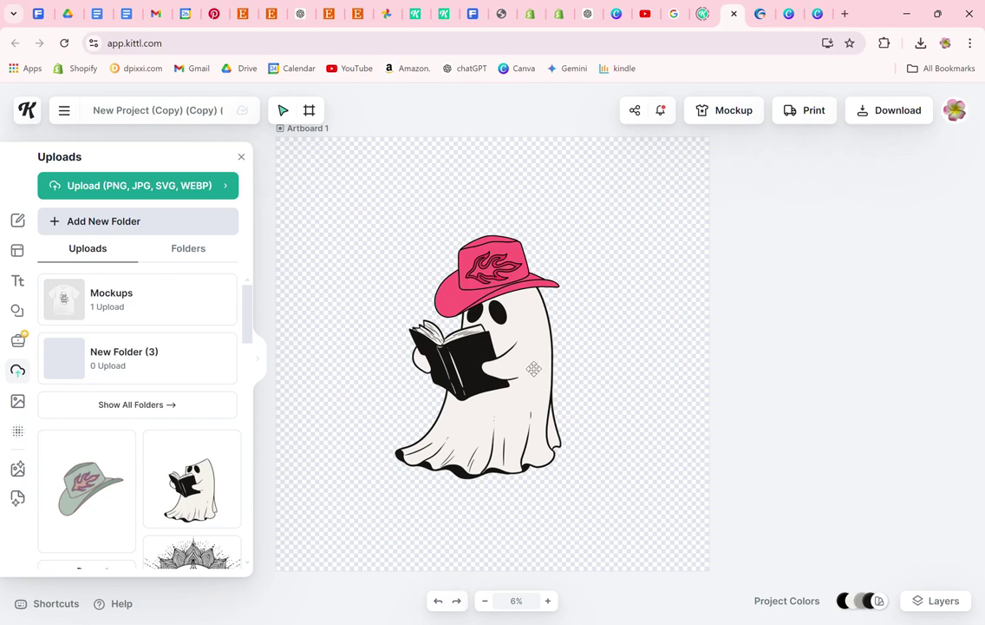
# Step: Recolour the ghost's off-white F5F2ED areas to a lighter, warmer cream, and deselect the ghost
pyautogui.click(478, 383)
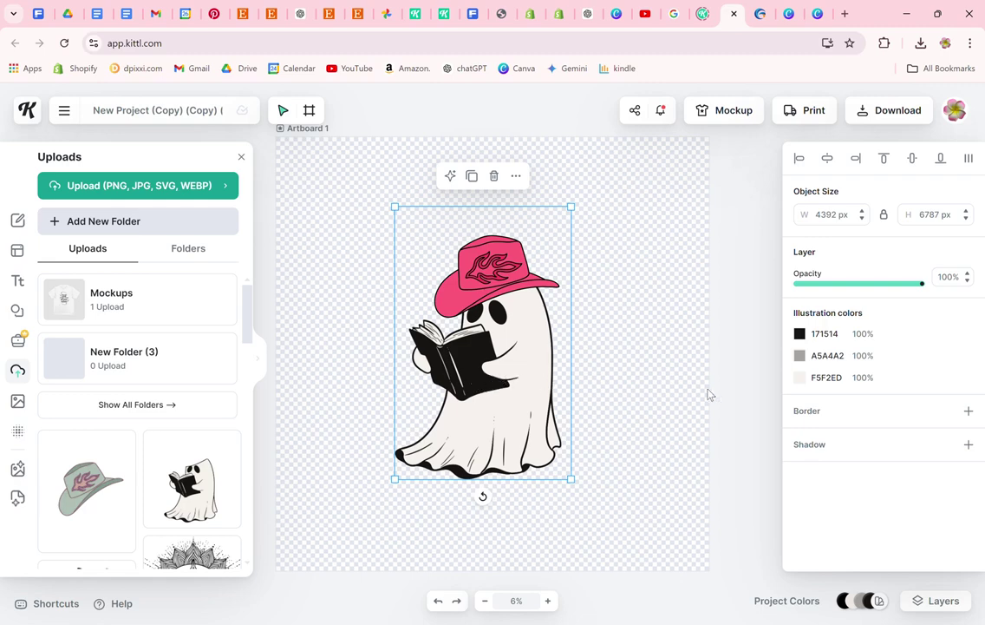
pyautogui.click(802, 381)
pyautogui.click(617, 361)
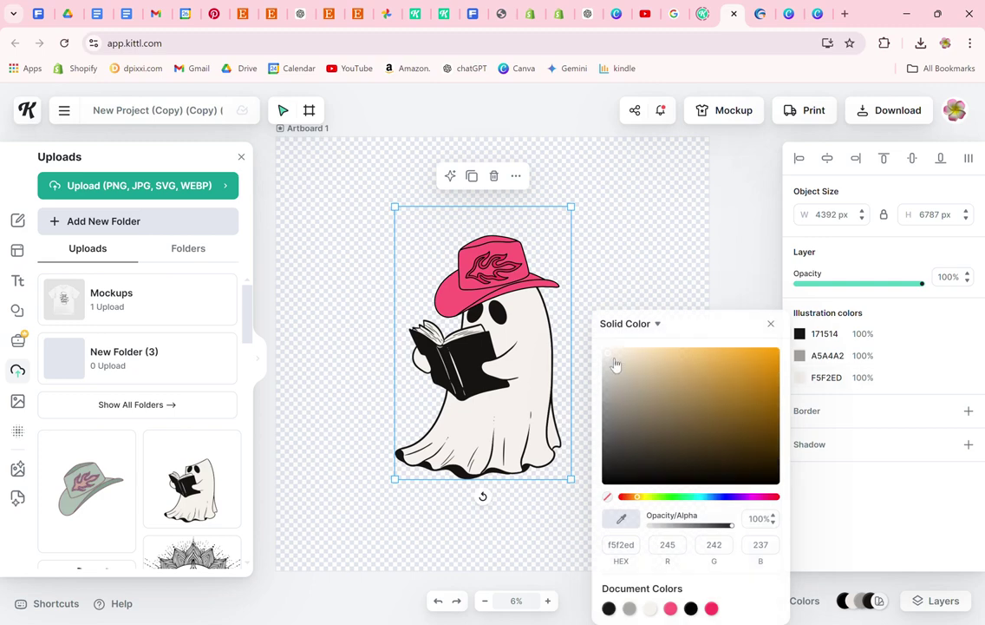
pyautogui.moveTo(623, 360); pyautogui.dragTo(614, 353)
pyautogui.click(621, 281)
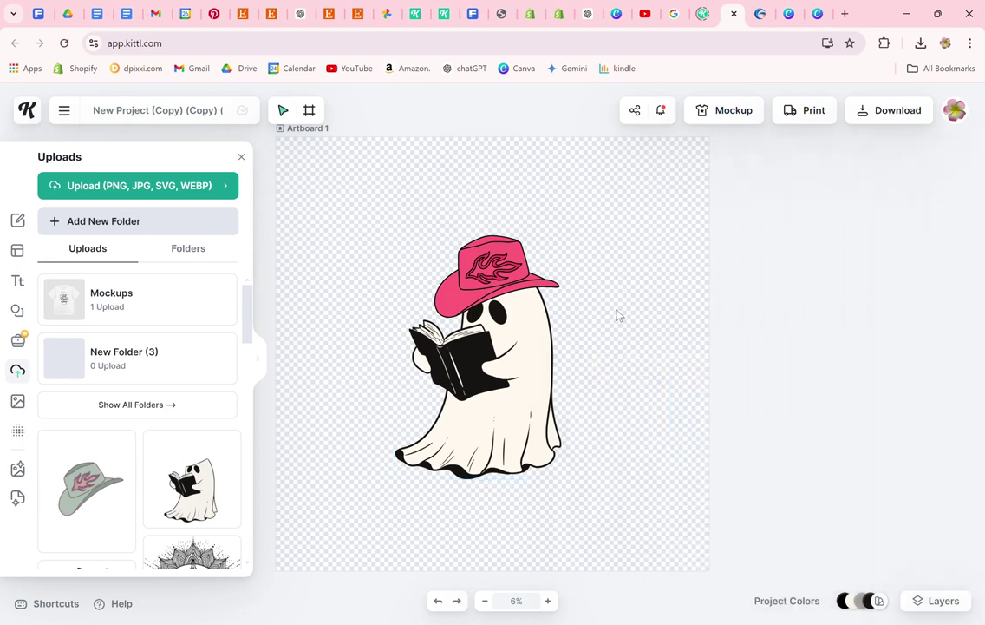
# Step: Add a headline text at font size 300, widen its box to about 2259 px, and place it above the hat
pyautogui.click(18, 281)
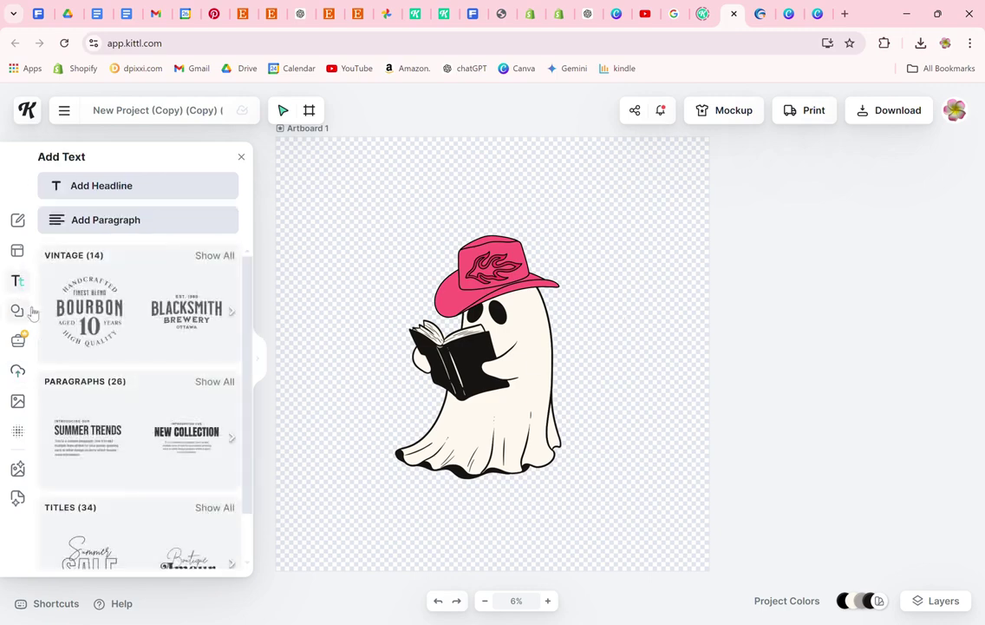
pyautogui.click(130, 187)
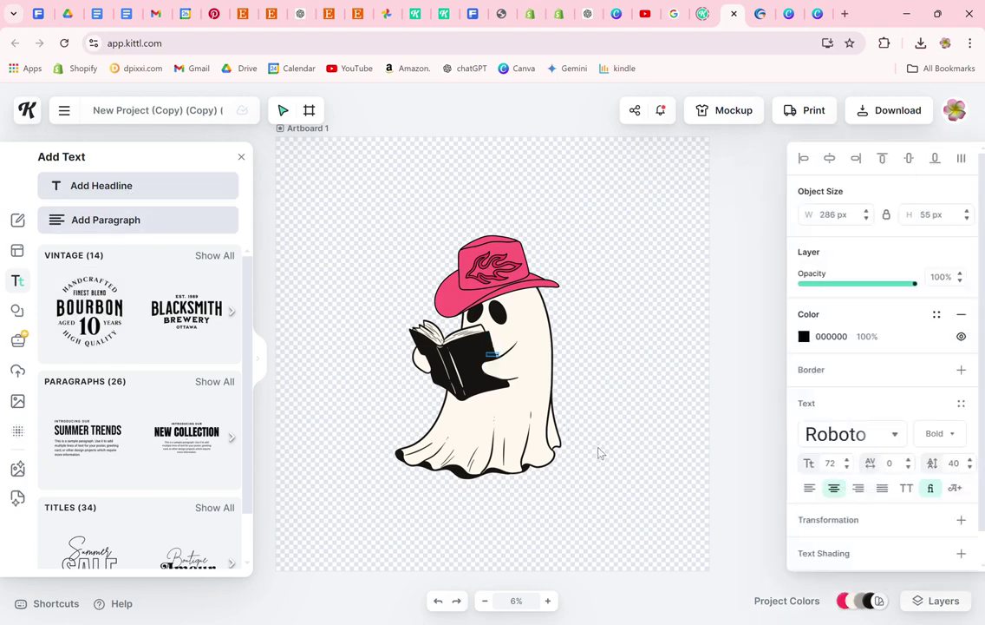
pyautogui.click(826, 463)
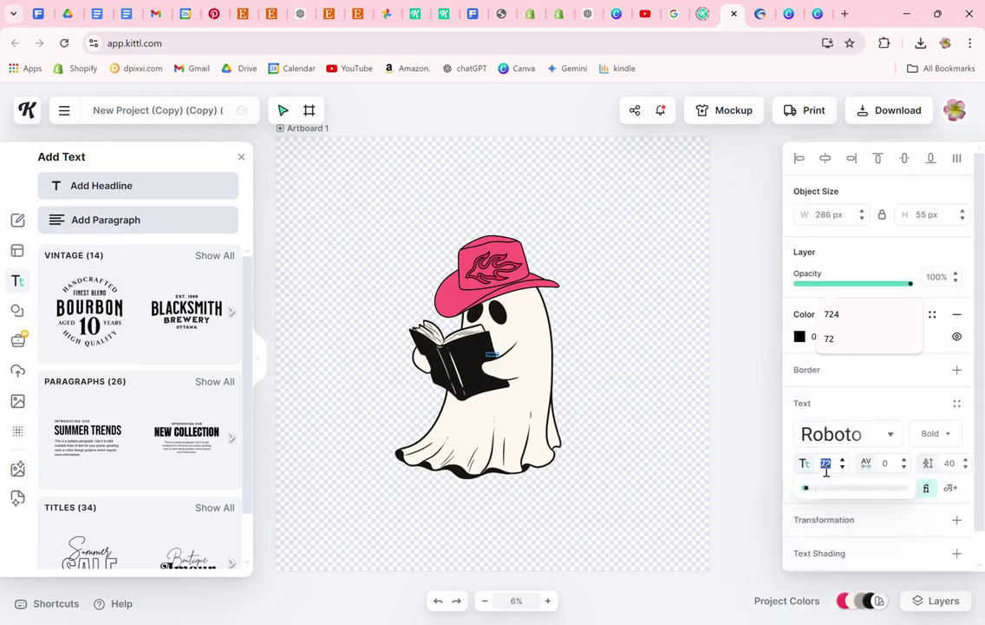
pyautogui.write('300')
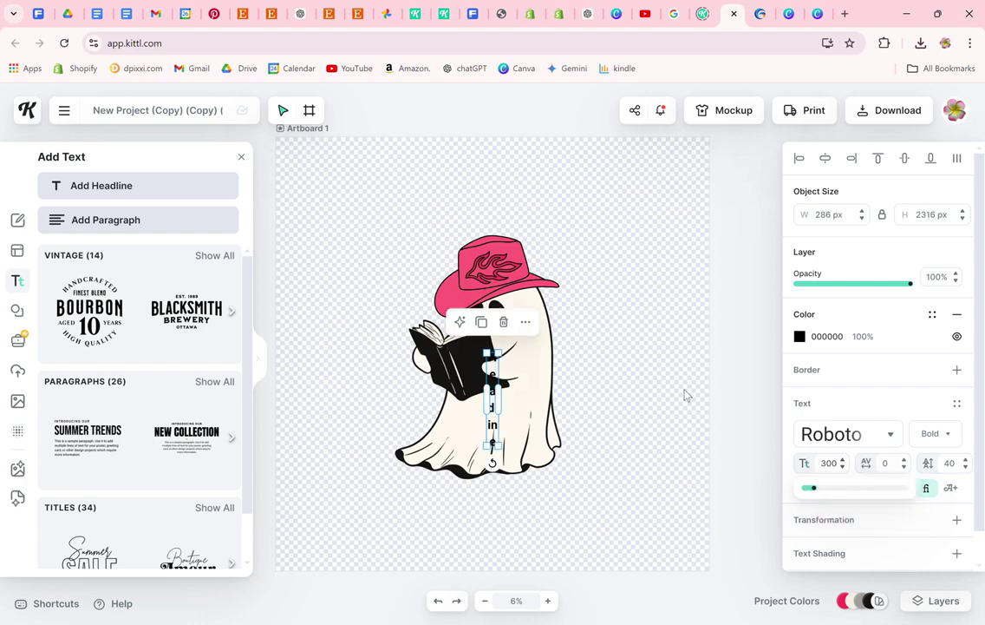
pyautogui.click(500, 405)
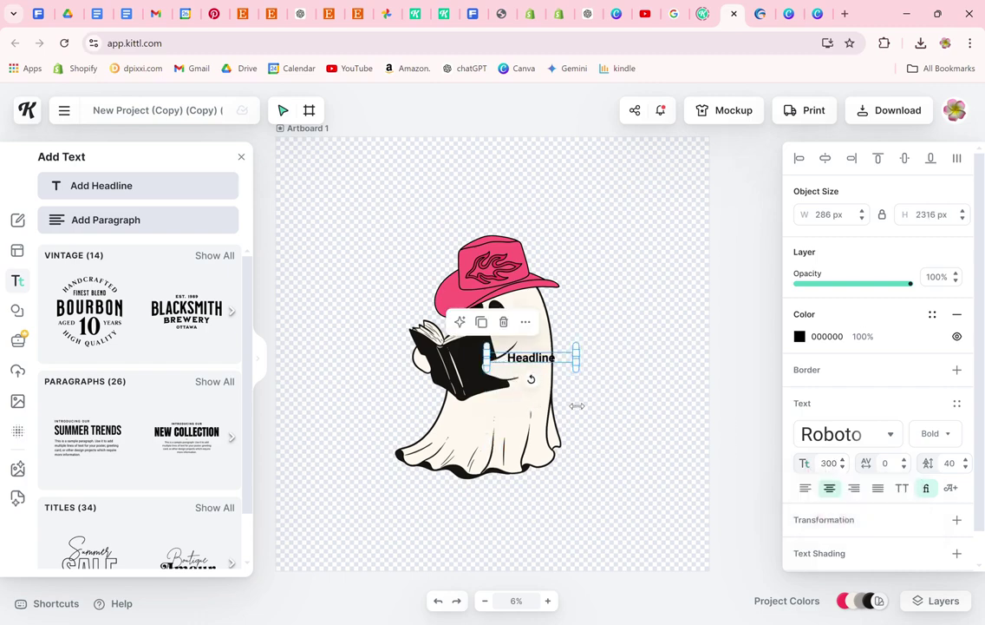
pyautogui.moveTo(534, 357); pyautogui.dragTo(503, 179)
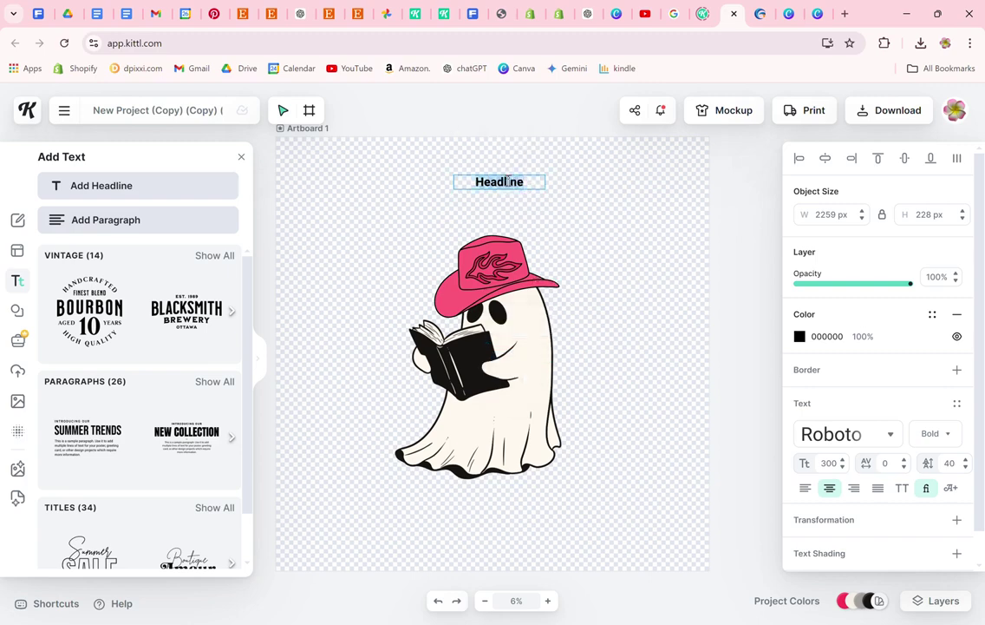
# Step: Replace the headline's text with HOLY and BIBLE on two separate lines
pyautogui.doubleClick(508, 182)
pyautogui.write('HOLY B')
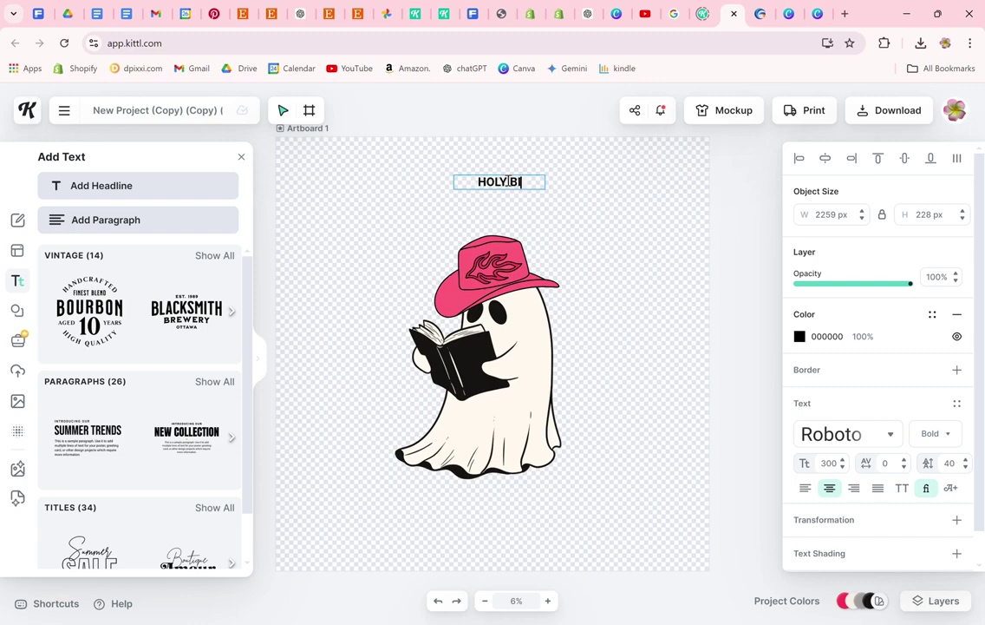
pyautogui.press('BackSpace')
pyautogui.press('BackSpace')
pyautogui.press('Return')
pyautogui.write('BIBLE')
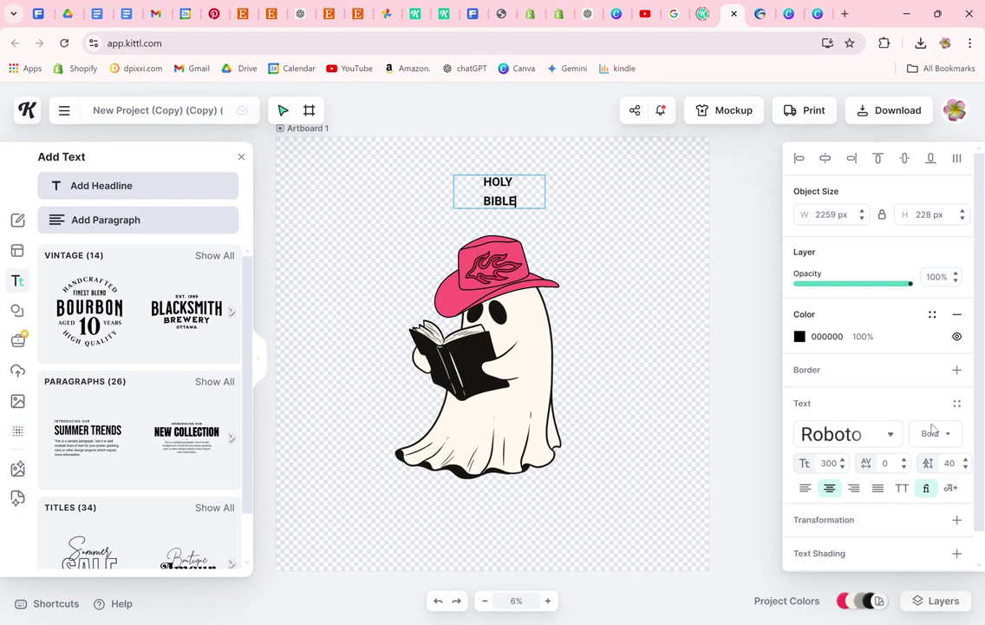
# Step: Tighten the line spacing of the HOLY BIBLE text to 2, keeping the lines centre-aligned
pyautogui.click(963, 460)
pyautogui.click(962, 460)
pyautogui.click(963, 460)
pyautogui.click(963, 459)
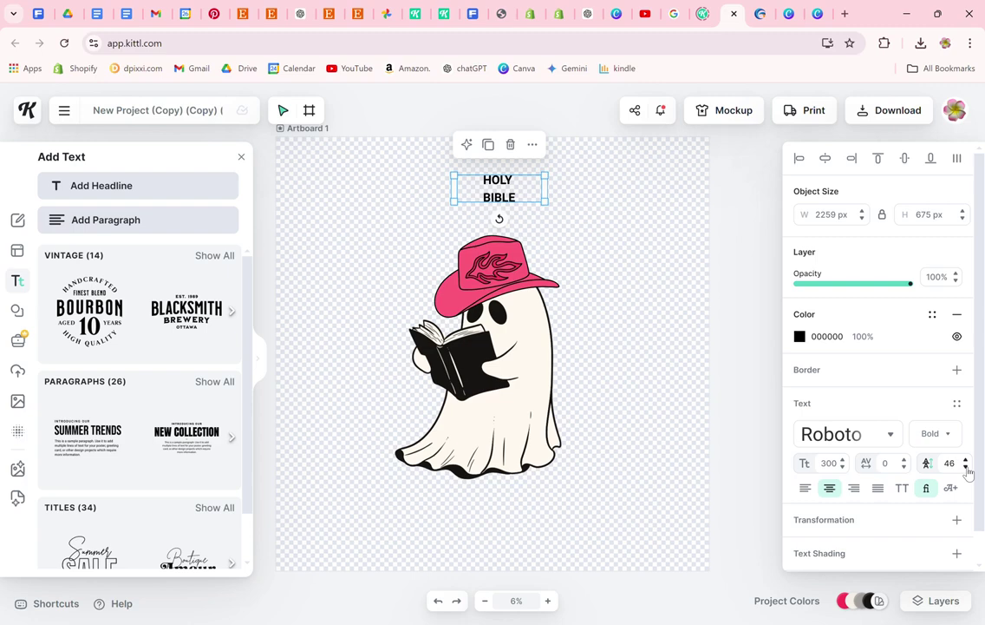
pyautogui.moveTo(967, 468); pyautogui.dragTo(966, 468)
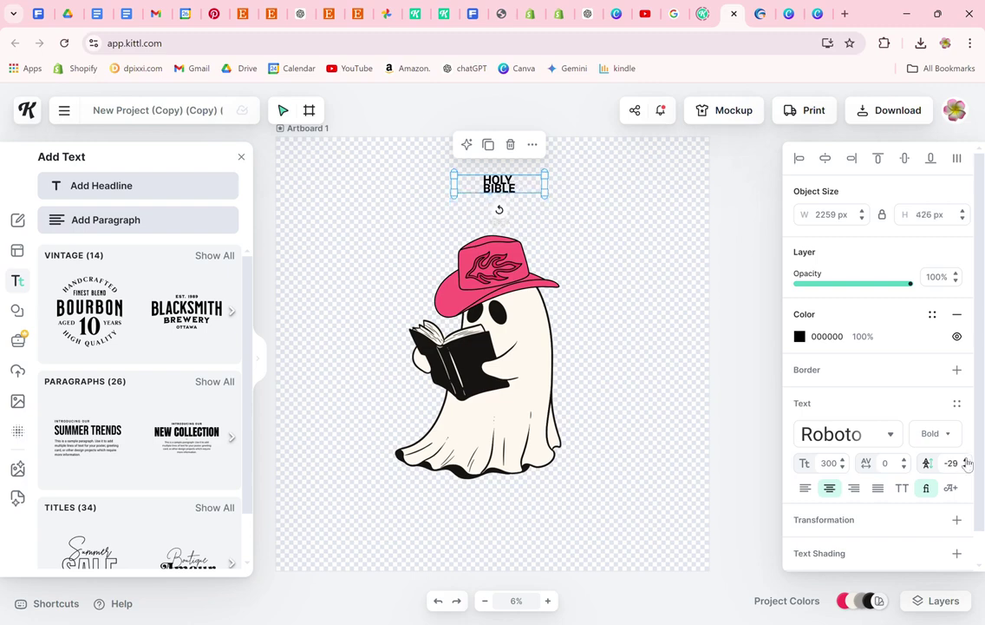
pyautogui.moveTo(966, 460); pyautogui.dragTo(968, 469)
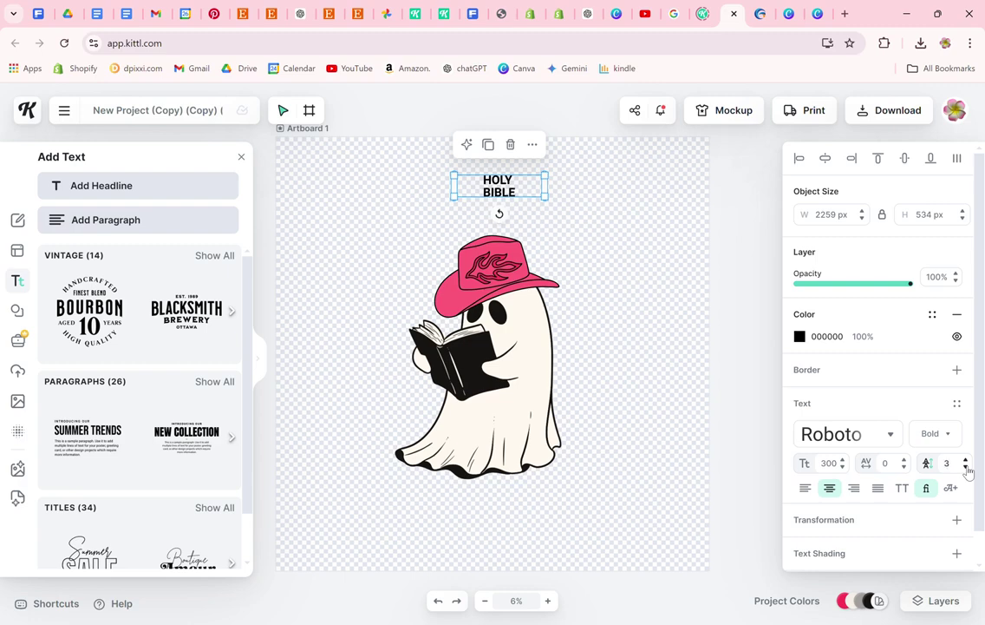
pyautogui.click(855, 487)
pyautogui.click(829, 487)
# Step: Narrow the HOLY BIBLE text box to about 1419 px and move it beside the ghost, opposite the book
pyautogui.moveTo(545, 185); pyautogui.dragTo(512, 184)
pyautogui.doubleClick(472, 183)
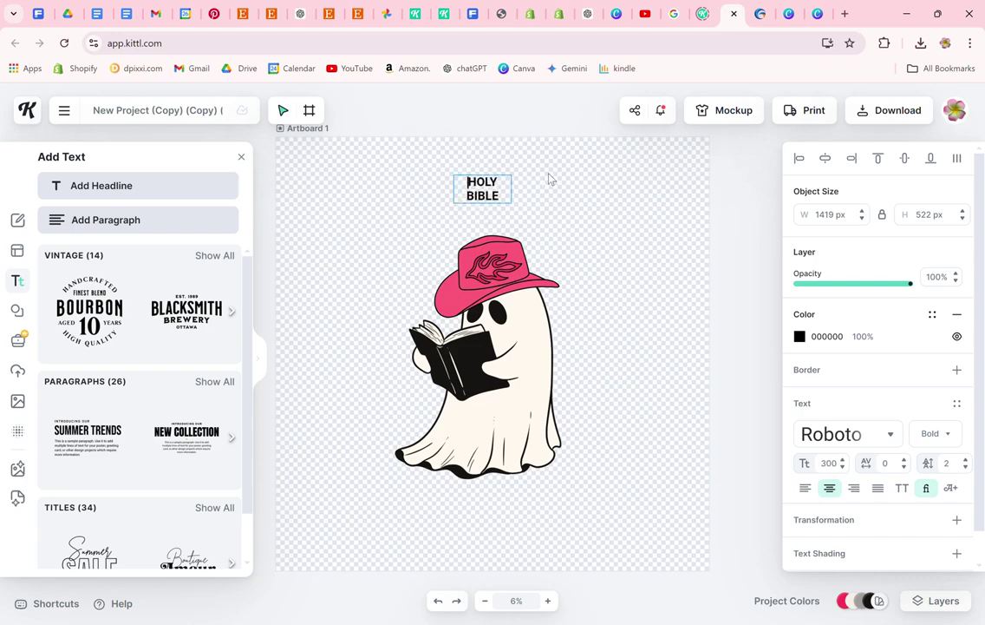
pyautogui.press('Escape')
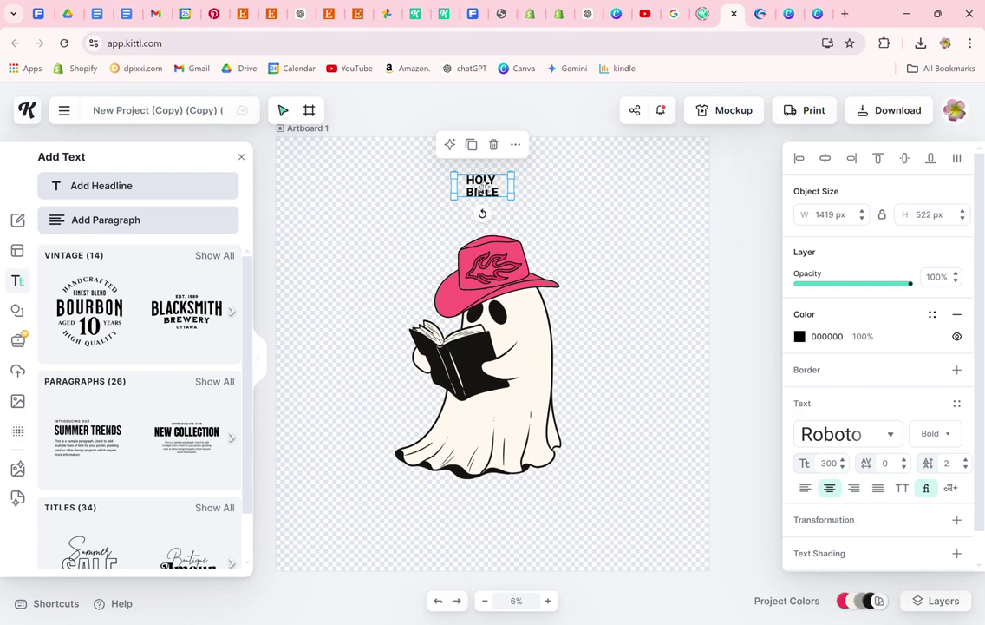
pyautogui.doubleClick(483, 188)
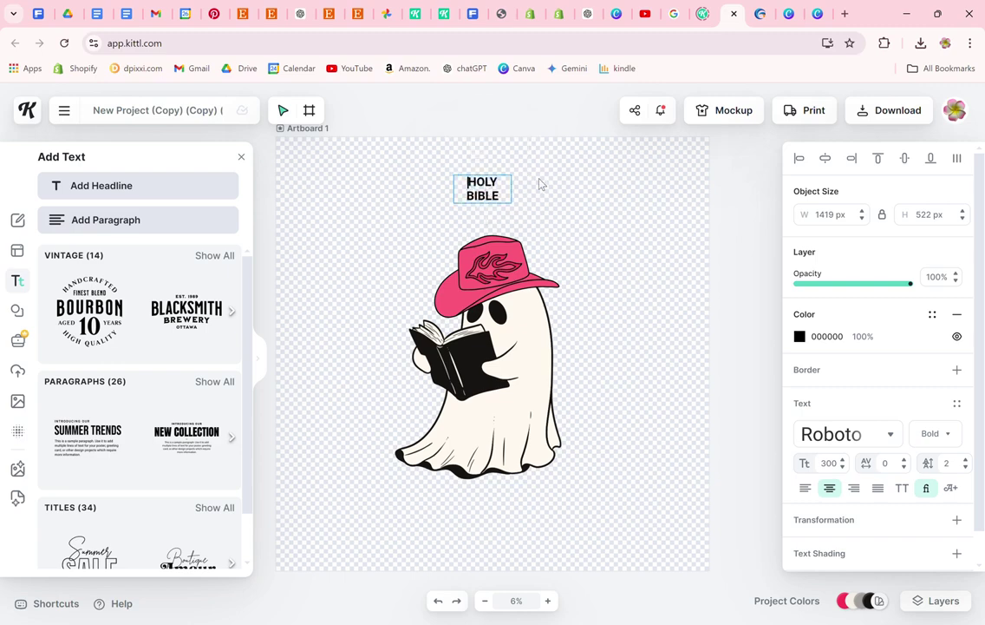
pyautogui.press('Escape')
pyautogui.press('Escape')
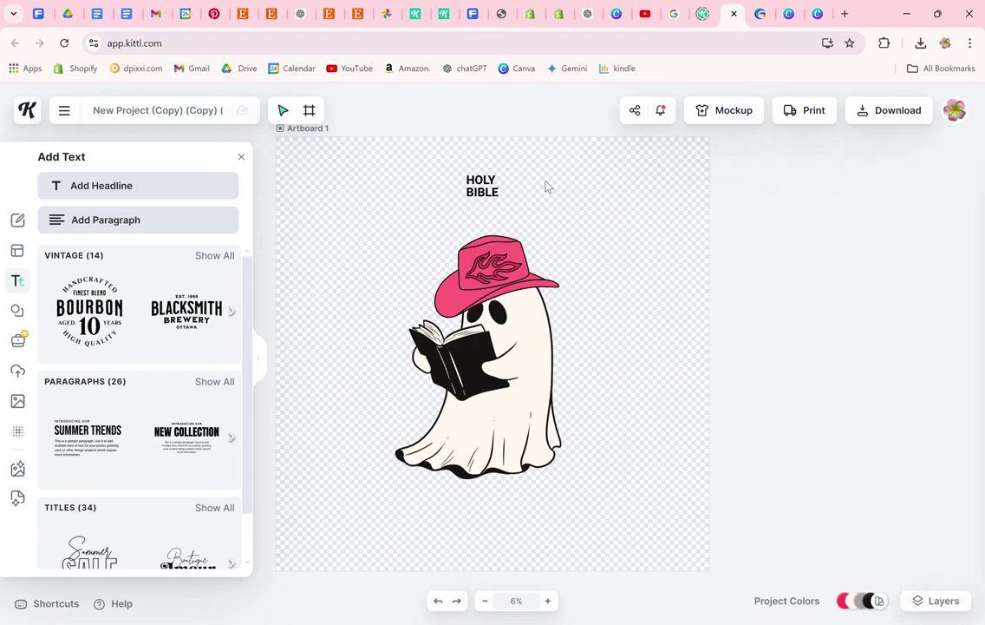
pyautogui.moveTo(485, 186); pyautogui.dragTo(618, 359)
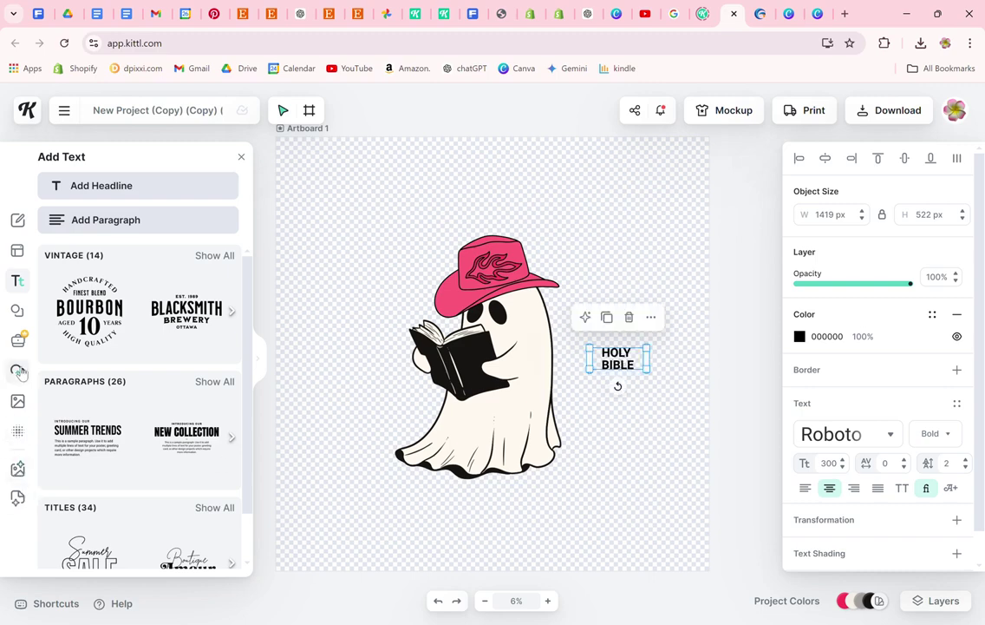
# Step: Look through the Ornate Lines ornaments for a decoration that suits the Bible cover
pyautogui.click(17, 310)
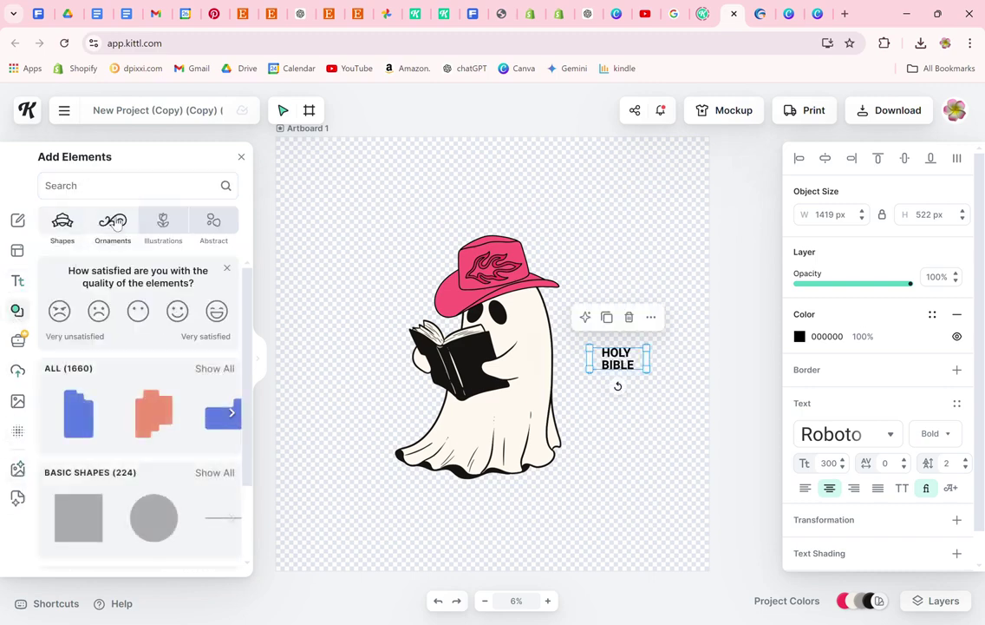
pyautogui.click(114, 222)
pyautogui.scroll(-2, 172, 447)
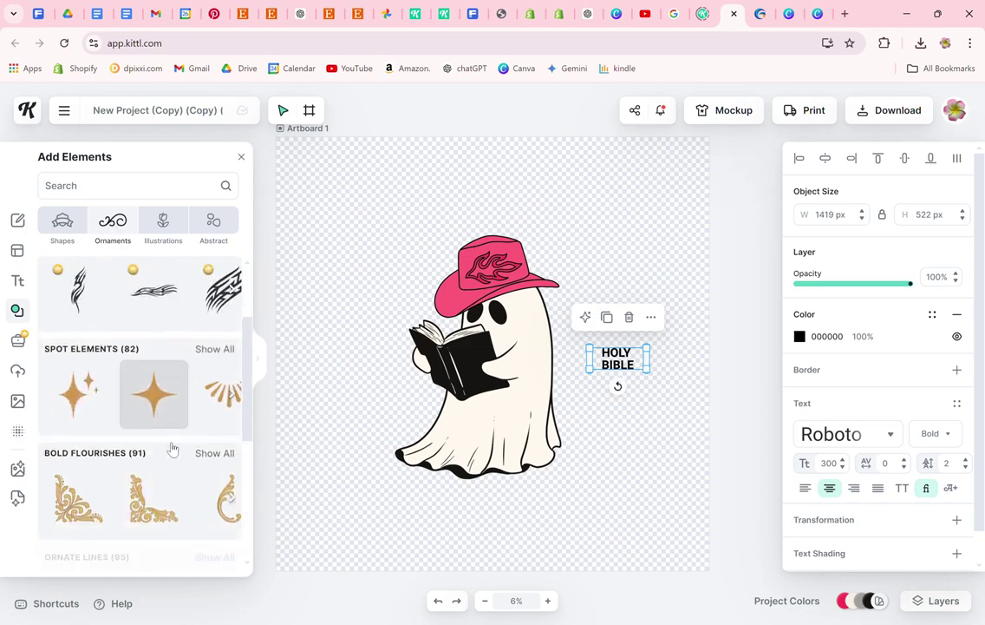
pyautogui.scroll(-2, 172, 449)
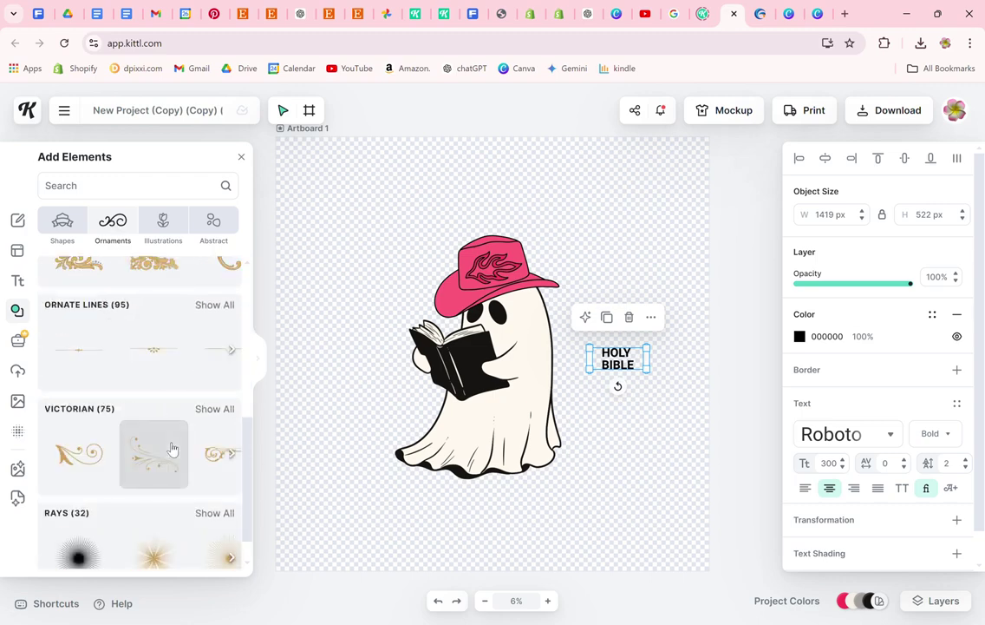
pyautogui.click(227, 306)
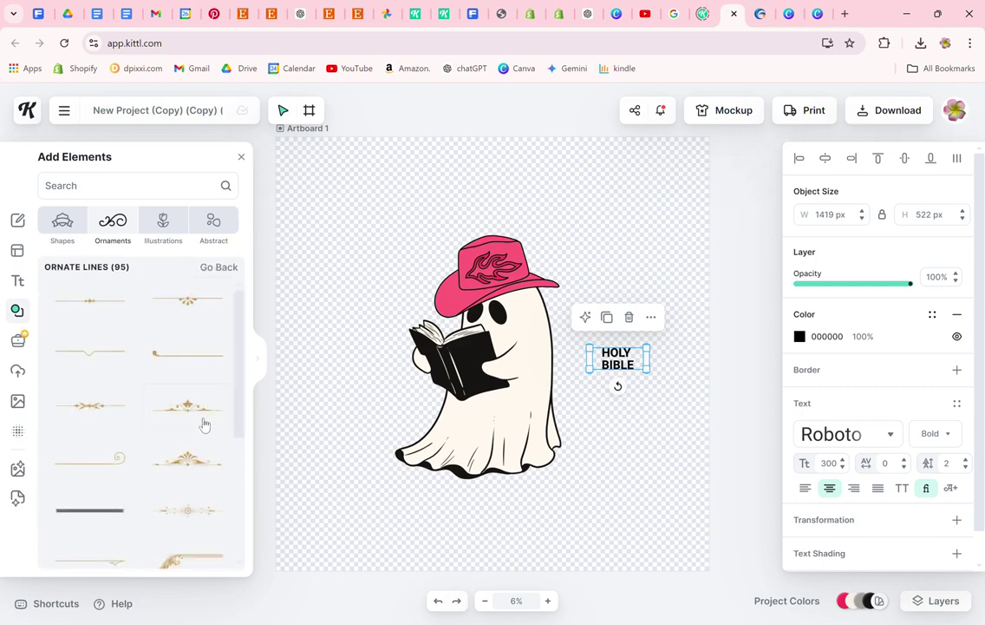
pyautogui.scroll(-5, 204, 424)
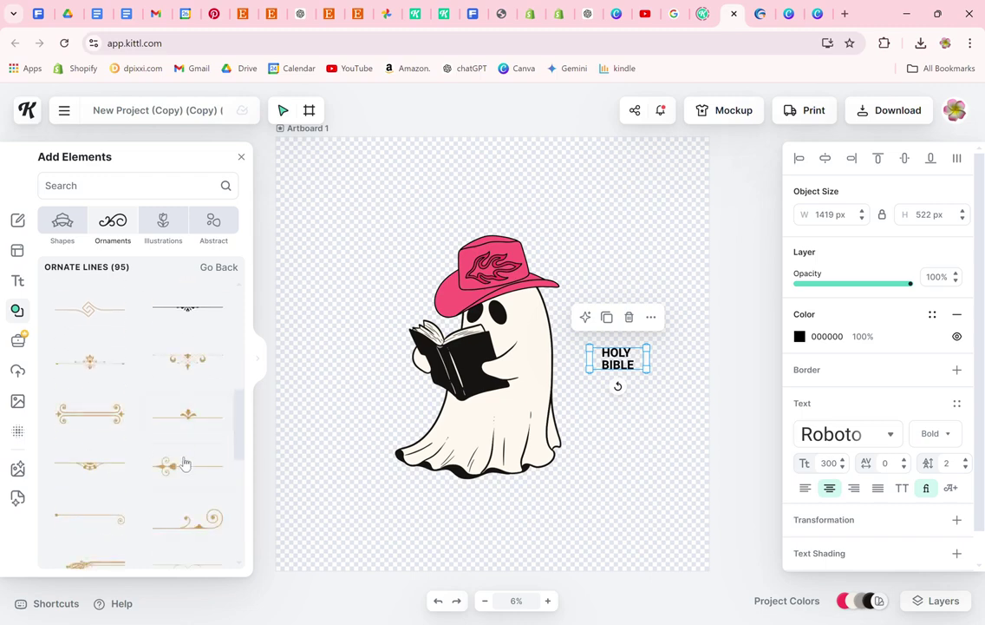
pyautogui.scroll(-3, 189, 462)
pyautogui.scroll(-4, 190, 462)
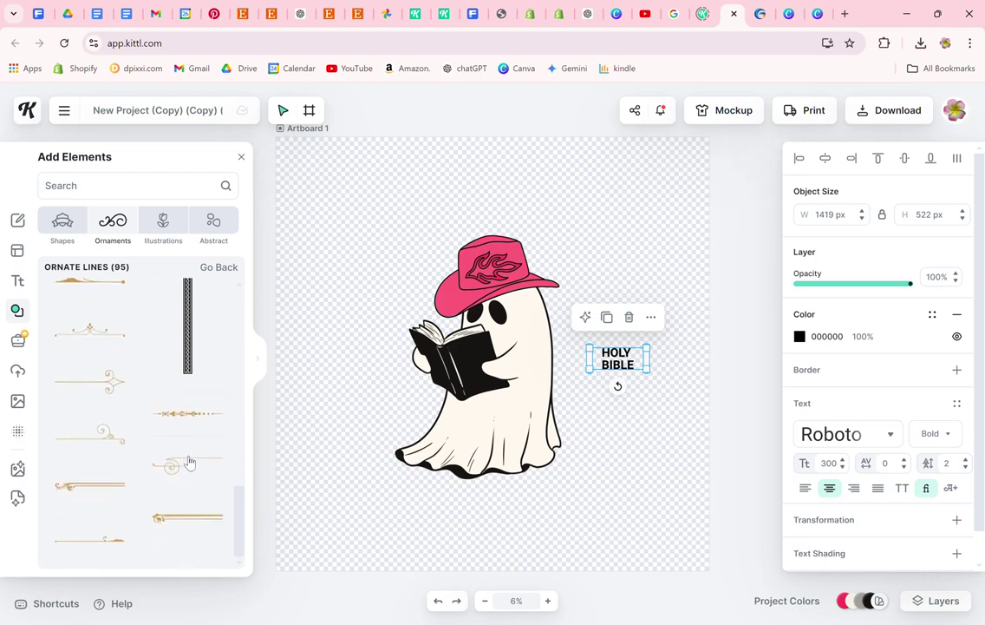
pyautogui.scroll(-5, 189, 462)
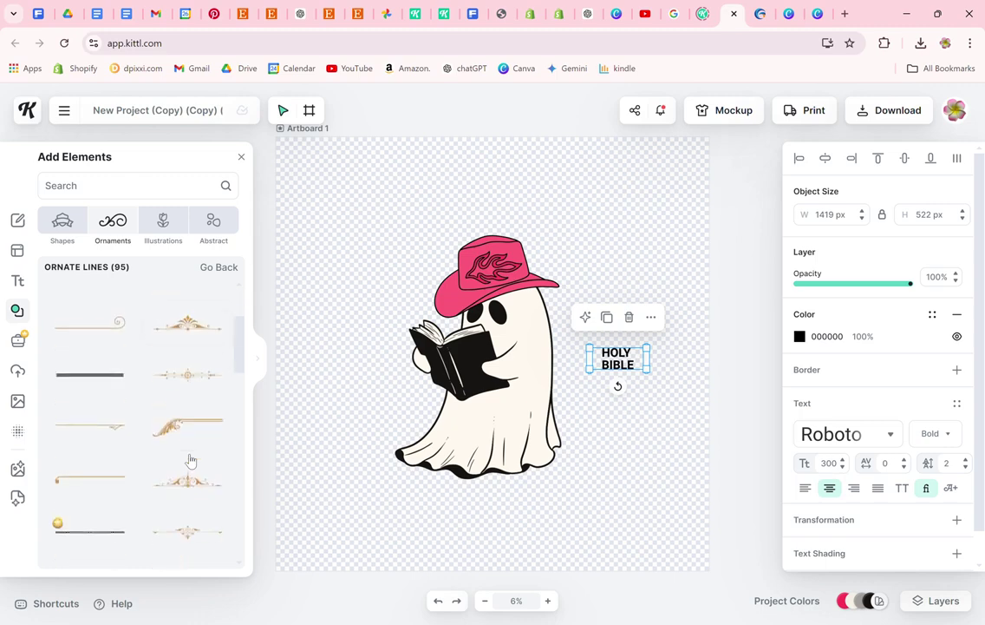
pyautogui.scroll(3, 191, 459)
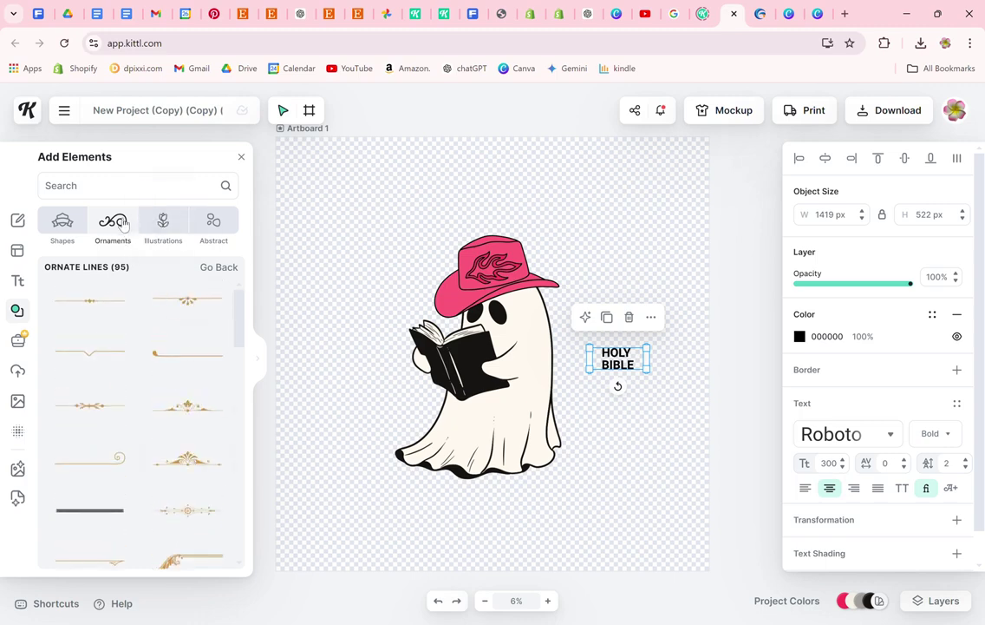
# Step: Add the half-round fan ornament with five rounded petals from the Spot Elements ornaments to the artboard
pyautogui.click(218, 267)
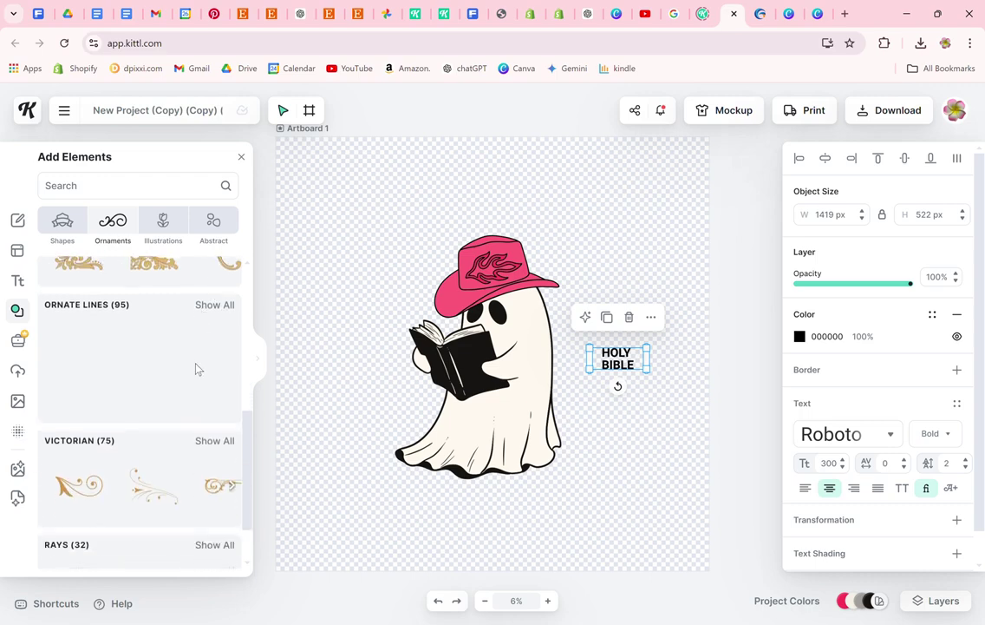
pyautogui.scroll(-1, 201, 417)
pyautogui.scroll(3, 205, 423)
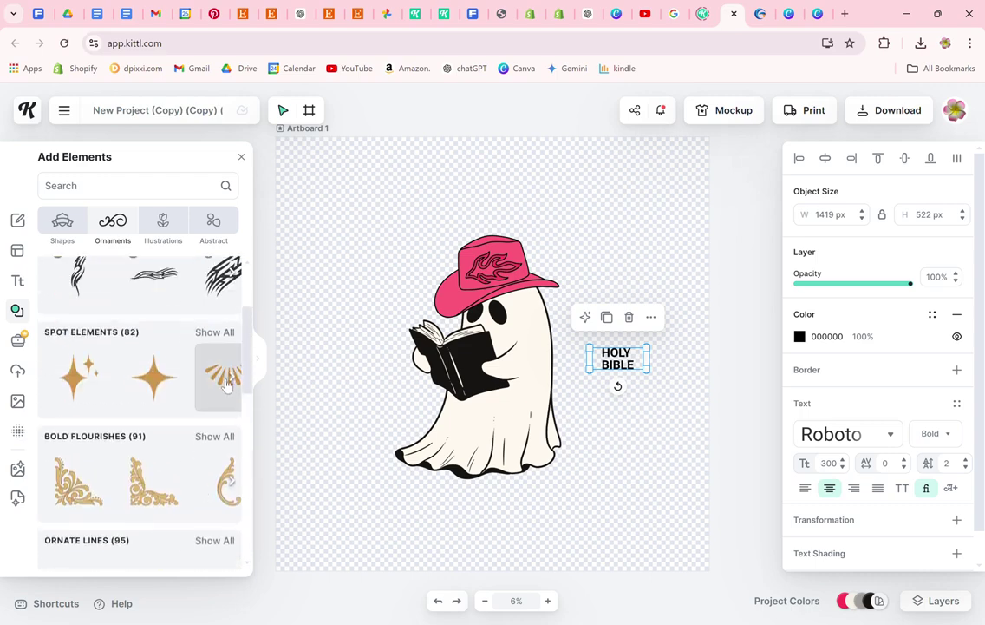
pyautogui.click(228, 333)
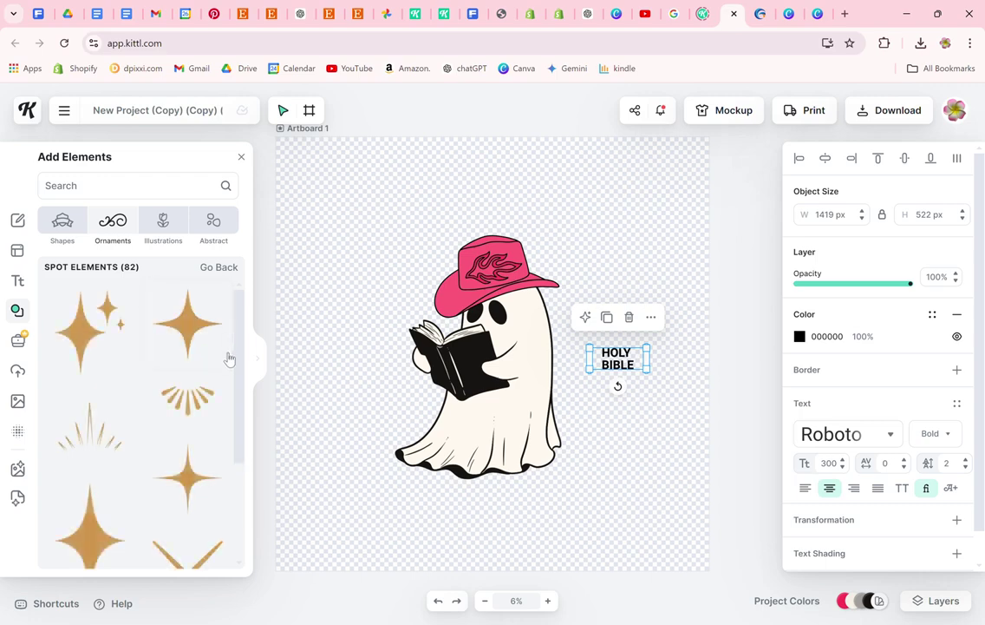
pyautogui.scroll(-2, 200, 397)
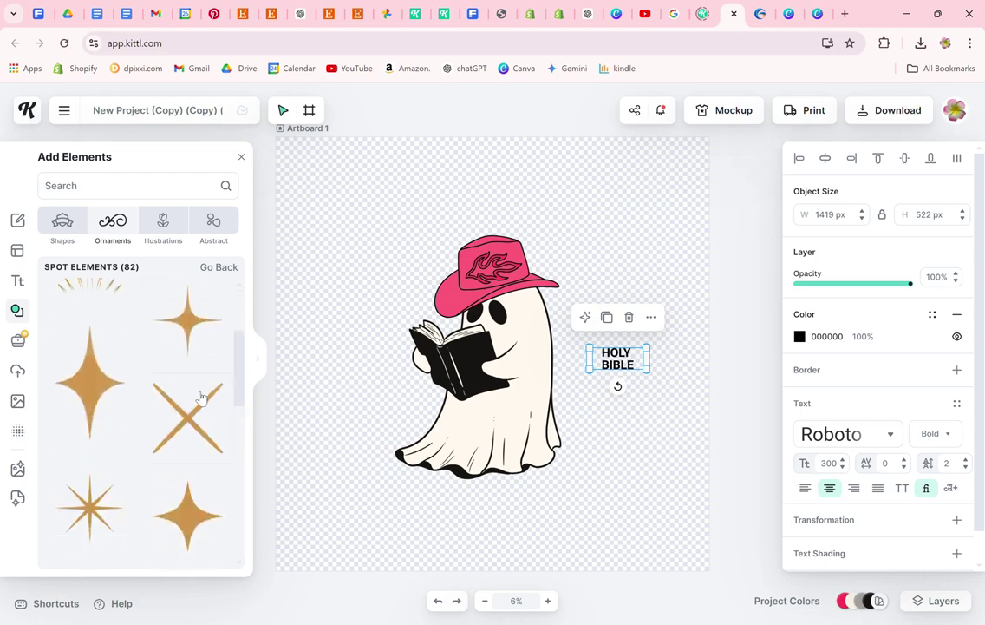
pyautogui.scroll(-2, 200, 397)
pyautogui.scroll(-2, 201, 397)
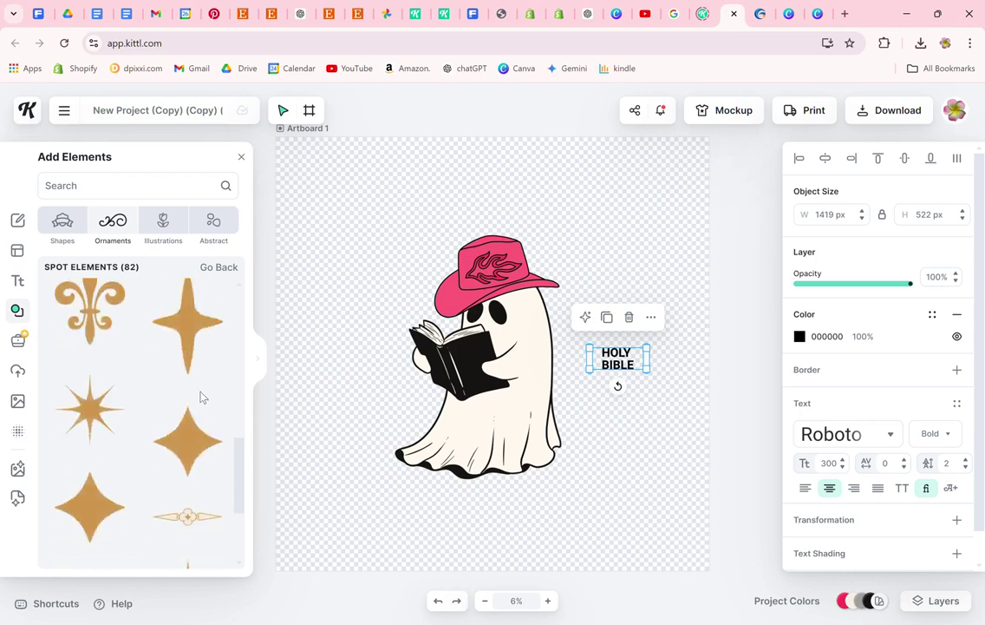
pyautogui.scroll(-3, 200, 396)
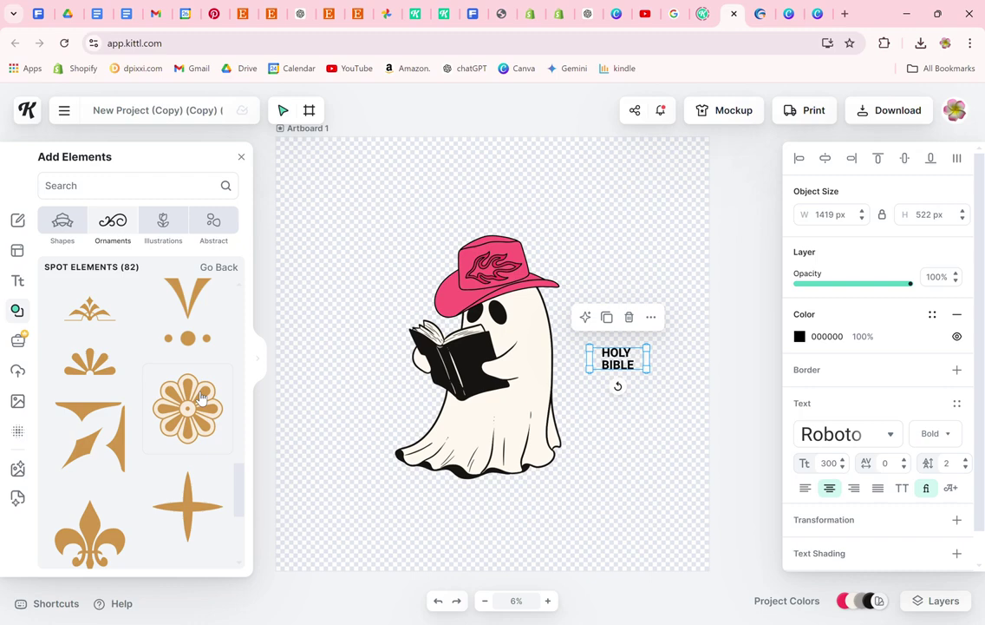
pyautogui.click(89, 371)
# Step: Scale the gold fan ornament down to about 658 × 342 px and place it on the empty area above the HOLY BIBLE text
pyautogui.scroll(-4, 150, 387)
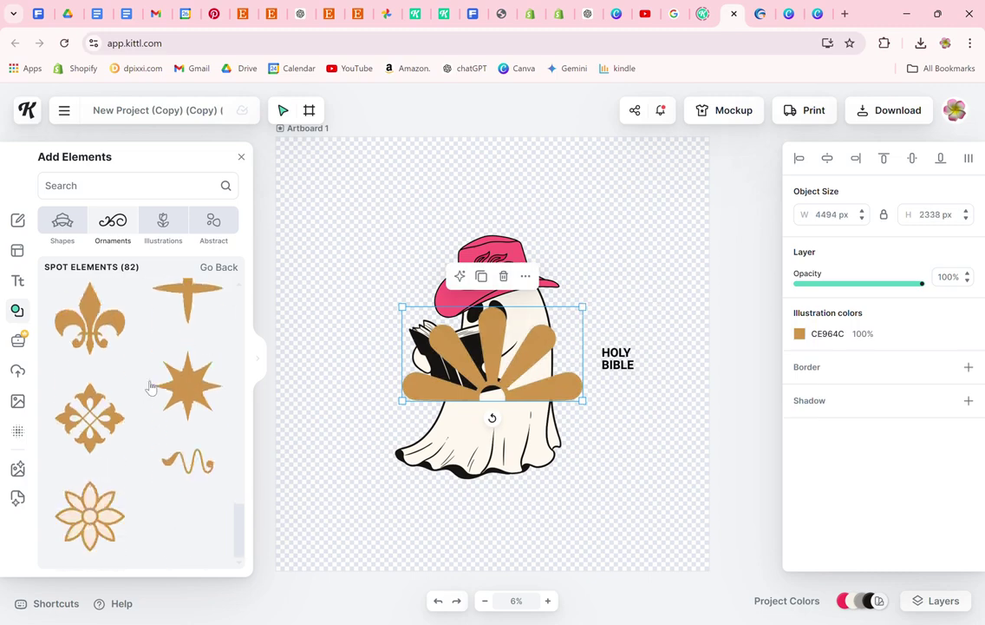
pyautogui.scroll(-5, 149, 386)
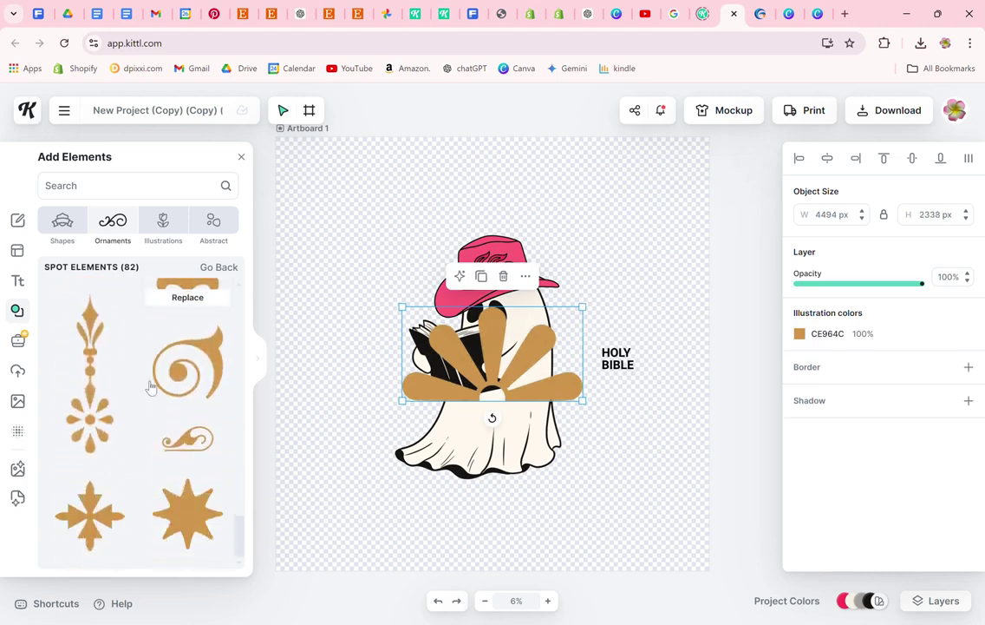
pyautogui.scroll(-6, 149, 387)
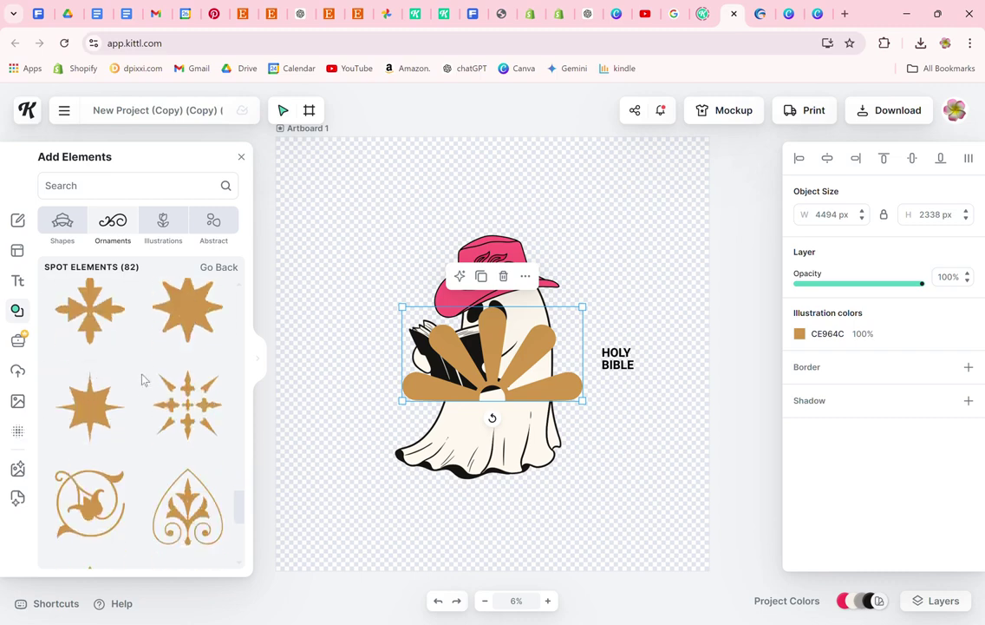
pyautogui.scroll(-6, 144, 379)
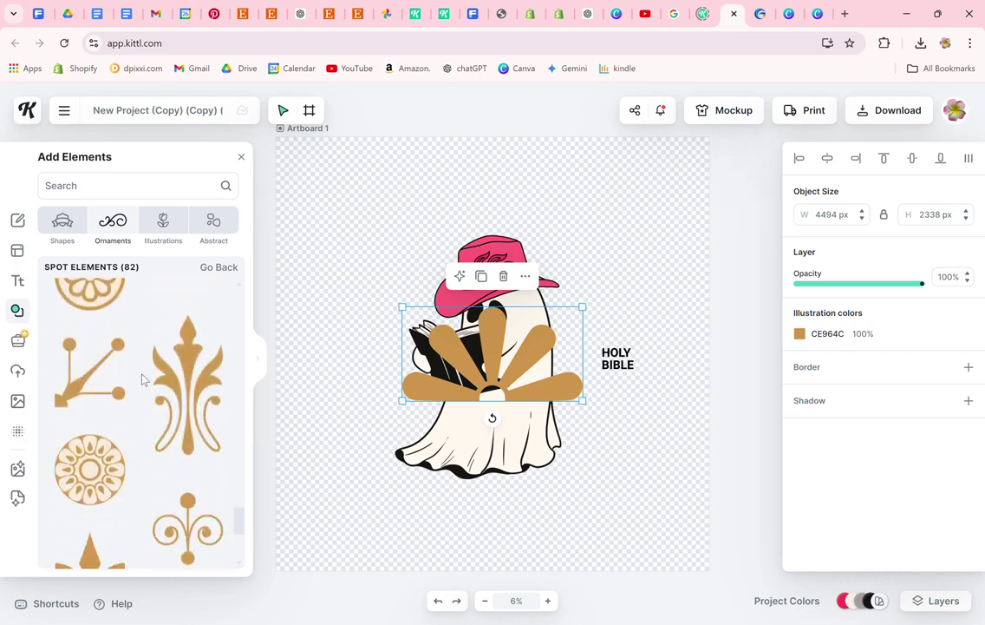
pyautogui.click(515, 270)
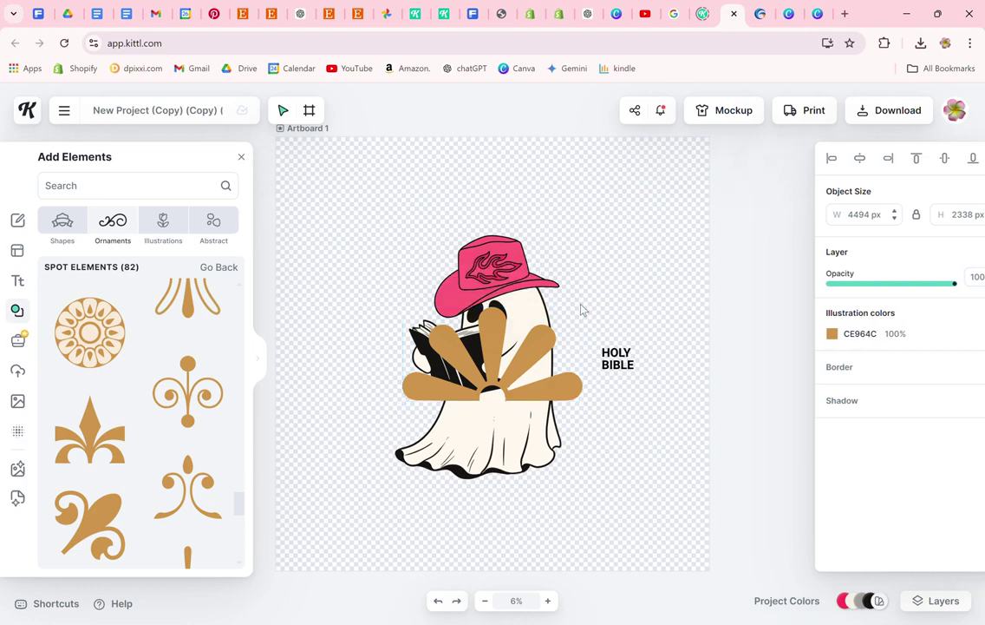
pyautogui.moveTo(545, 349); pyautogui.dragTo(674, 260)
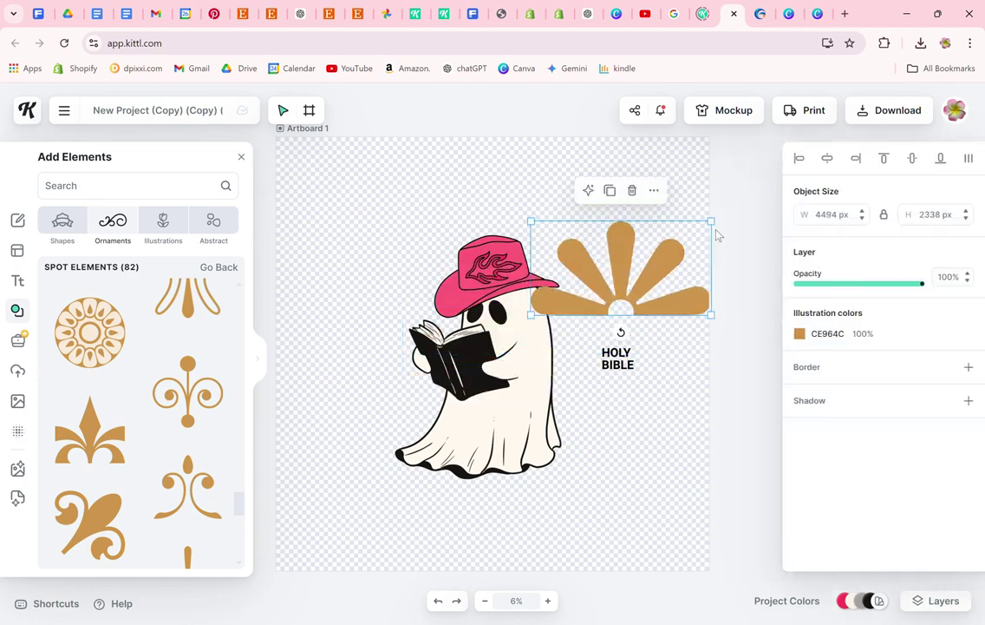
pyautogui.moveTo(710, 222); pyautogui.dragTo(612, 189)
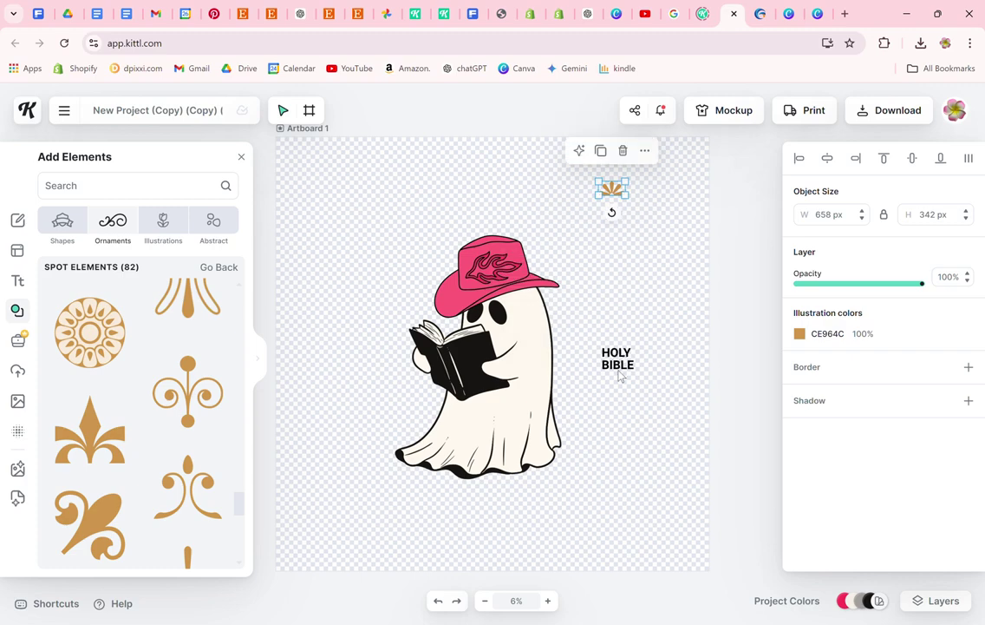
# Step: Enlarge the HOLY BIBLE text to font size 553 and place it directly beneath the fan ornament
pyautogui.click(592, 359)
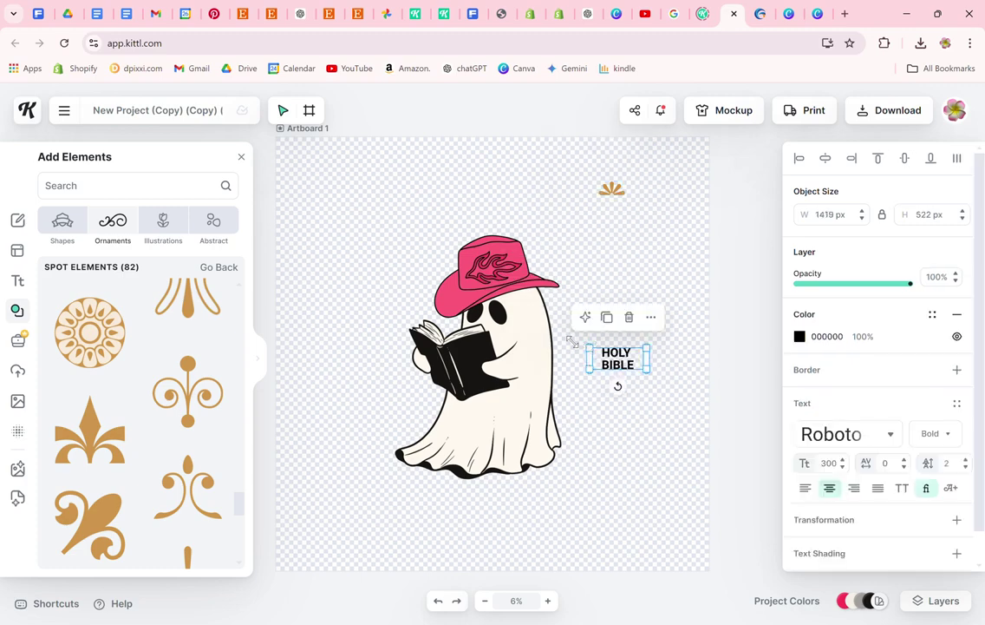
pyautogui.moveTo(572, 341); pyautogui.dragTo(604, 209)
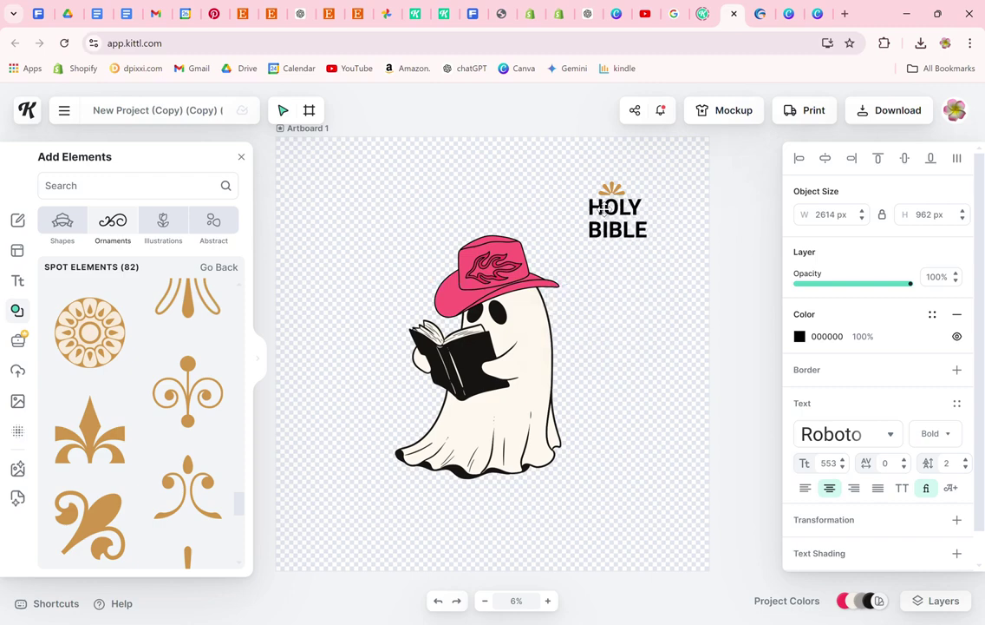
pyautogui.click(617, 255)
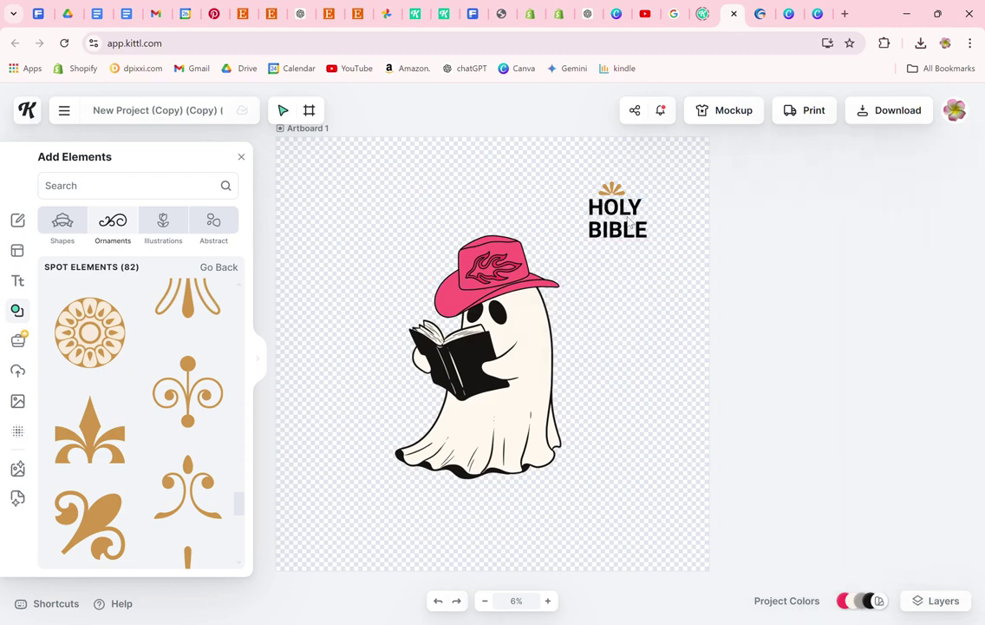
pyautogui.click(610, 190)
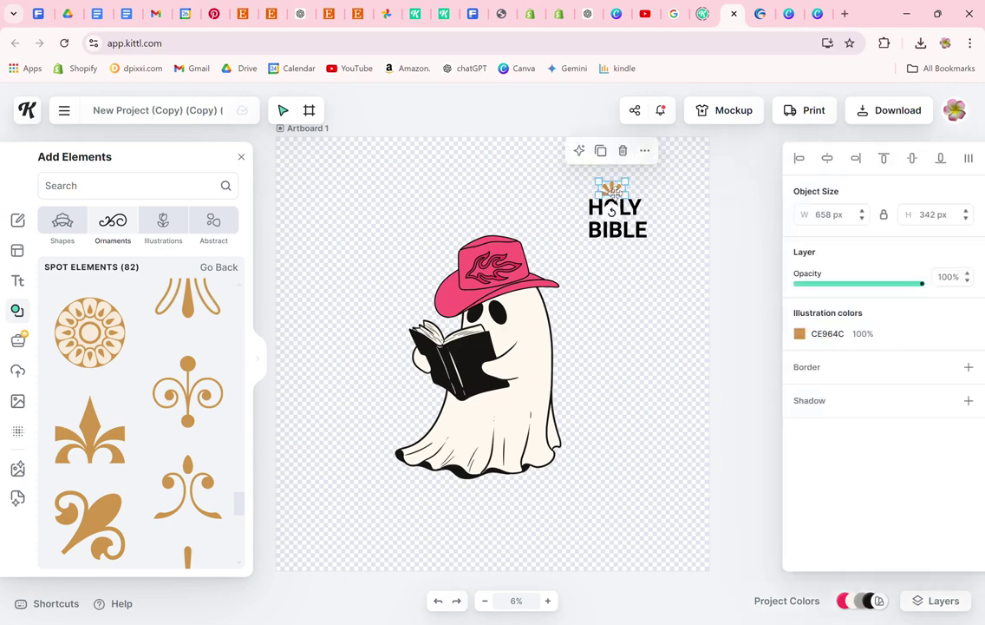
pyautogui.hotkey('ctrl', 'z')
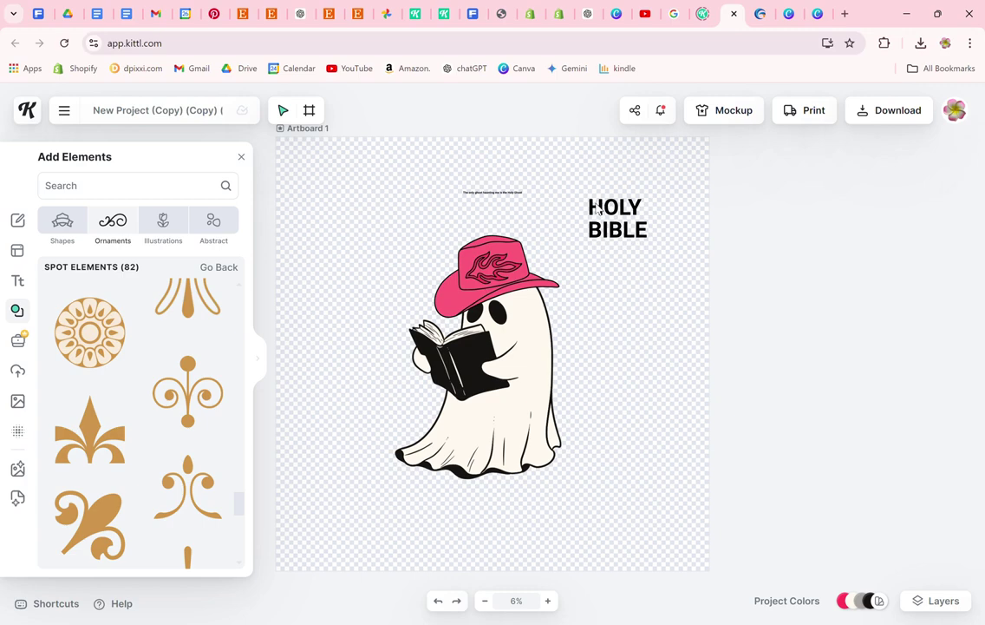
pyautogui.hotkey('ctrl', 'shift', 'z')
# Step: Duplicate the fan ornament, turn the copy upside down and place it just below the word BIBLE
pyautogui.click(612, 188)
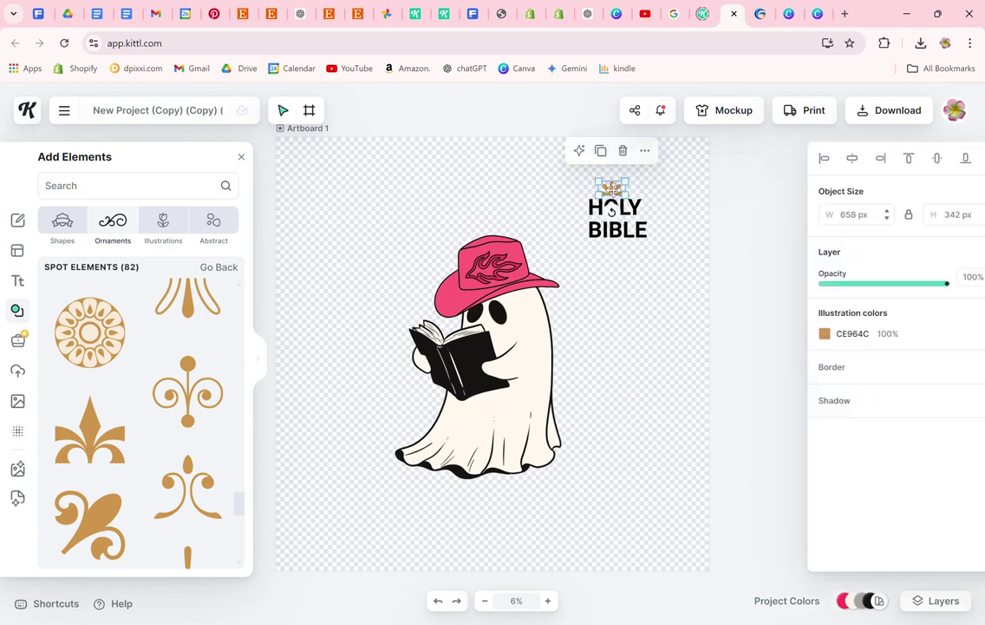
pyautogui.hotkey('ctrl', 'c')
pyautogui.hotkey('ctrl', 'v')
pyautogui.moveTo(612, 187); pyautogui.dragTo(617, 249)
pyautogui.click(656, 310)
pyautogui.click(625, 208)
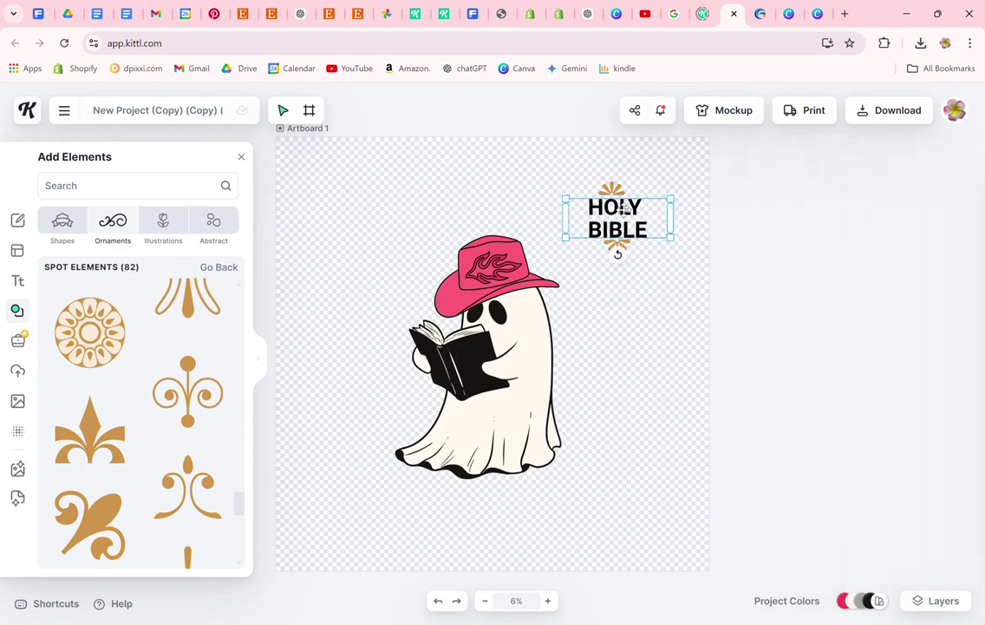
pyautogui.click(626, 301)
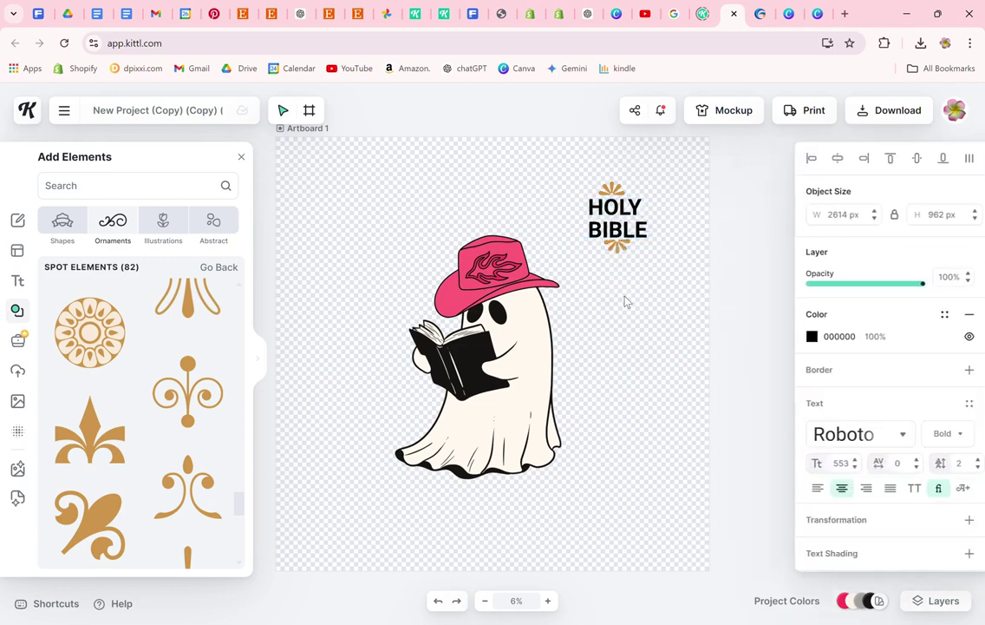
# Step: Duplicate the HOLY BIBLE text and place the copy on the empty area below the original
pyautogui.click(625, 234)
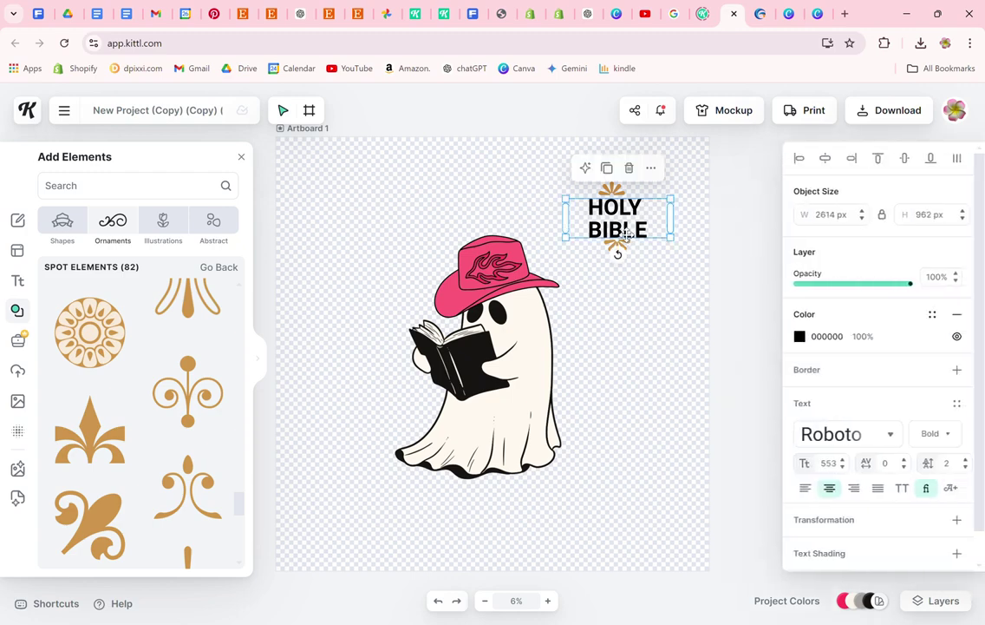
pyautogui.hotkey('ctrl', 'v')
pyautogui.moveTo(625, 234); pyautogui.dragTo(630, 347)
pyautogui.click(632, 317)
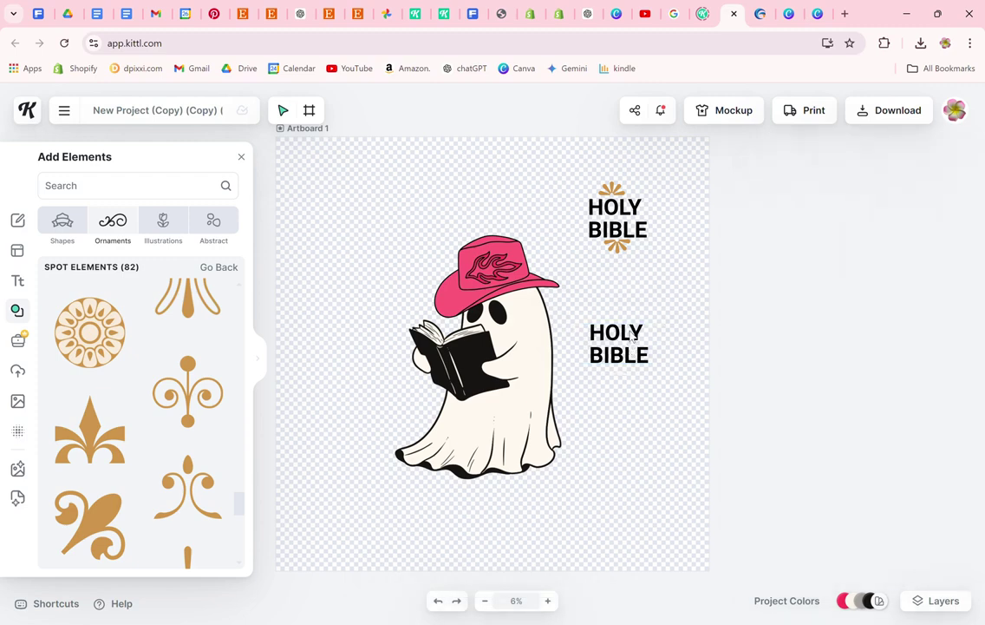
# Step: Delete HOLY and its leading space from the lower text copy so that it reads only BIBLE
pyautogui.click(633, 339)
pyautogui.doubleClick(633, 334)
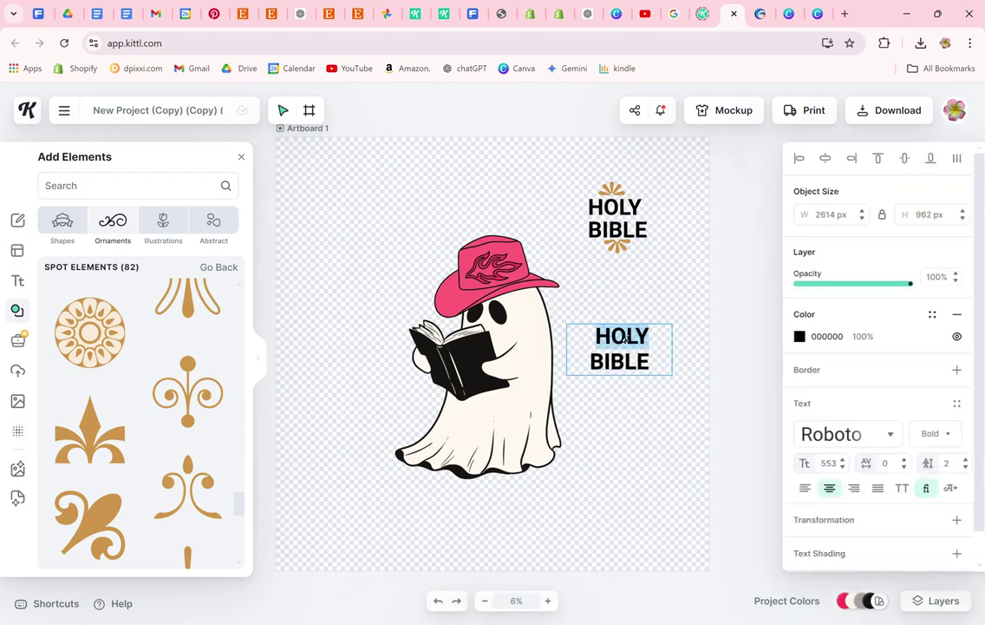
pyautogui.click(633, 337)
pyautogui.press('BackSpace')
pyautogui.doubleClick(626, 333)
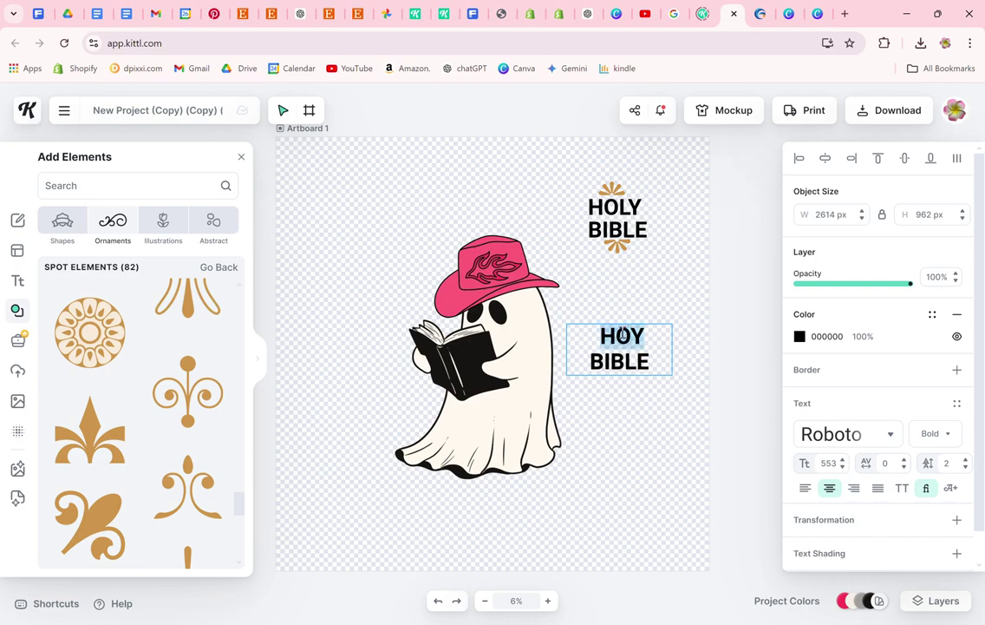
pyautogui.press('BackSpace')
pyautogui.press('BackSpace')
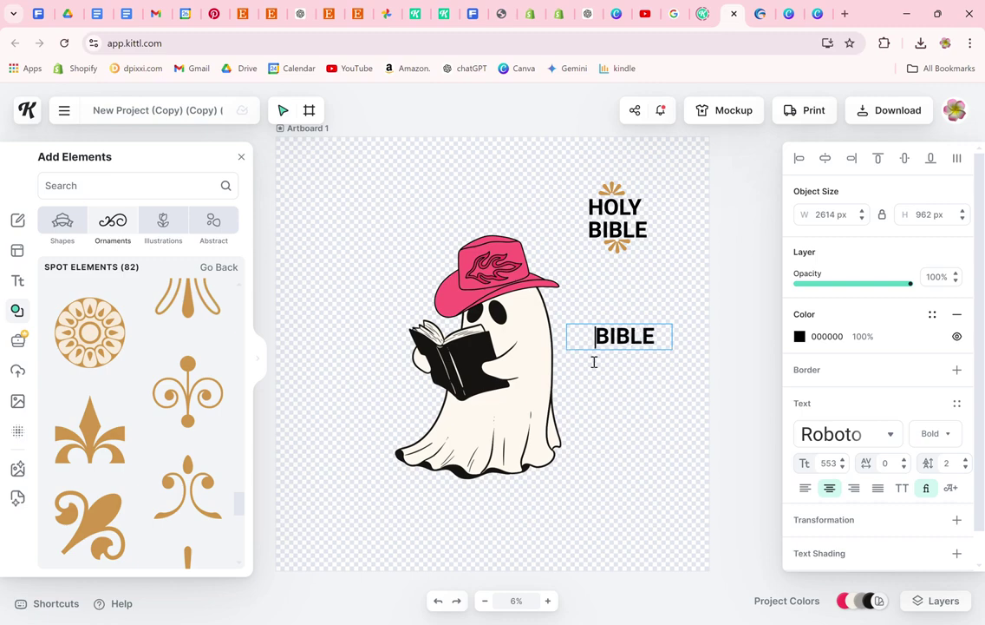
pyautogui.press('BackSpace')
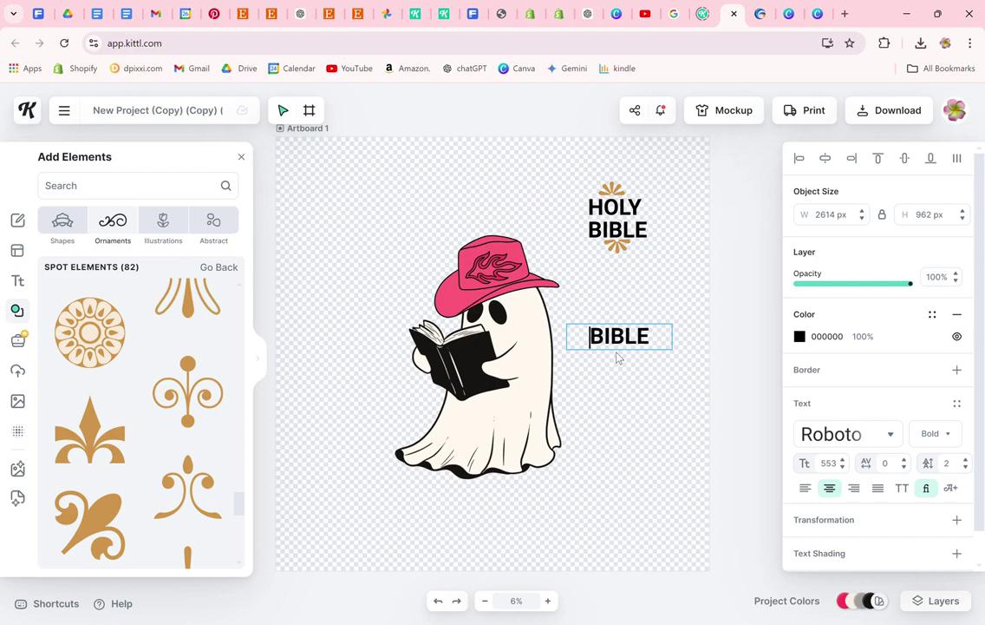
pyautogui.press('Escape')
# Step: Delete BIBLE from the original text between the fan ornaments so that it reads only HOLY
pyautogui.click(621, 221)
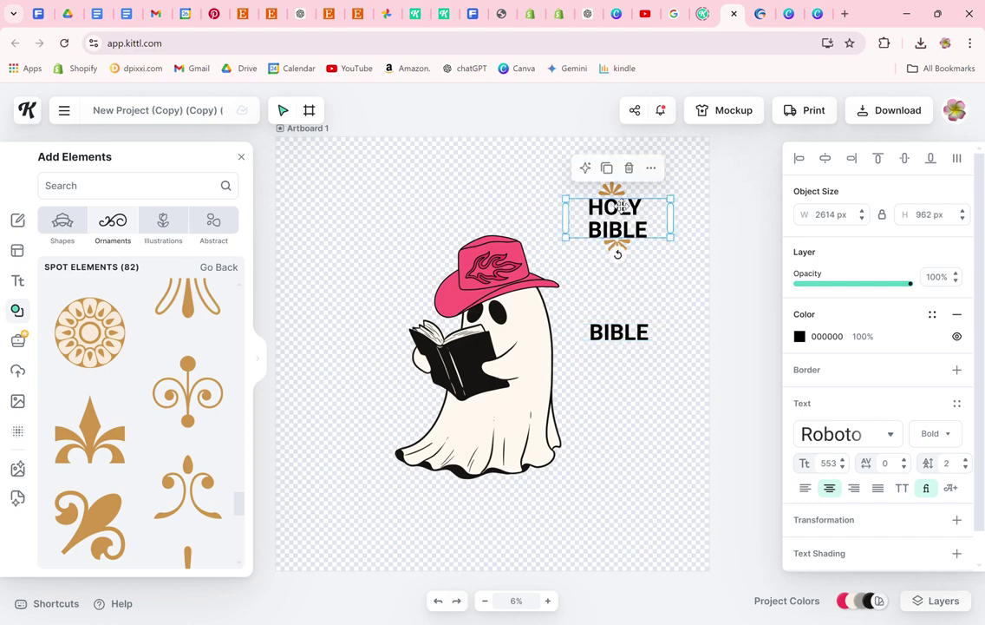
pyautogui.moveTo(621, 221); pyautogui.dragTo(621, 227)
pyautogui.doubleClick(621, 227)
pyautogui.press('BackSpace')
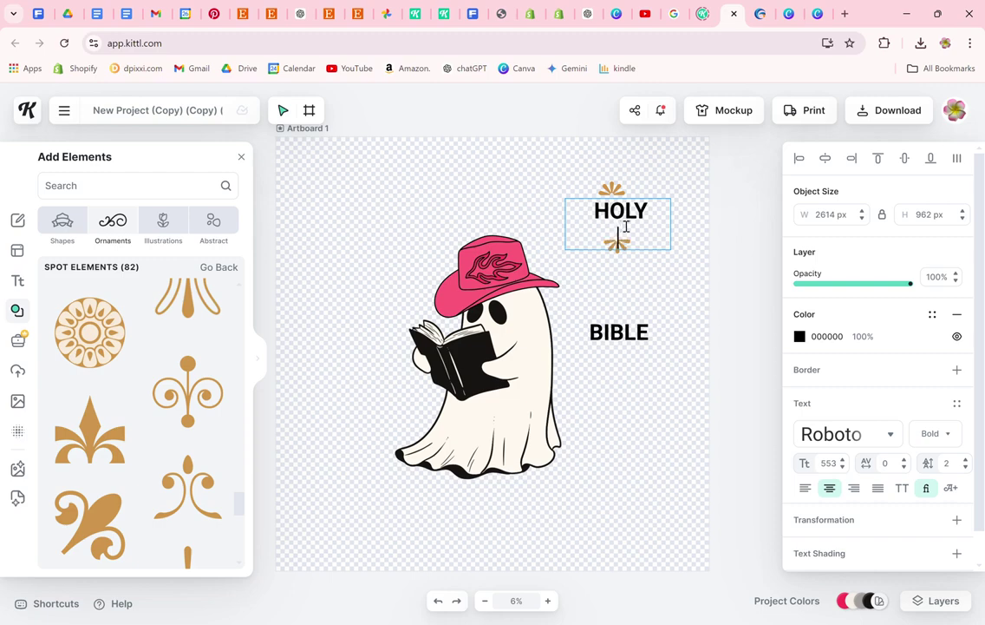
pyautogui.press('BackSpace')
pyautogui.press('Escape')
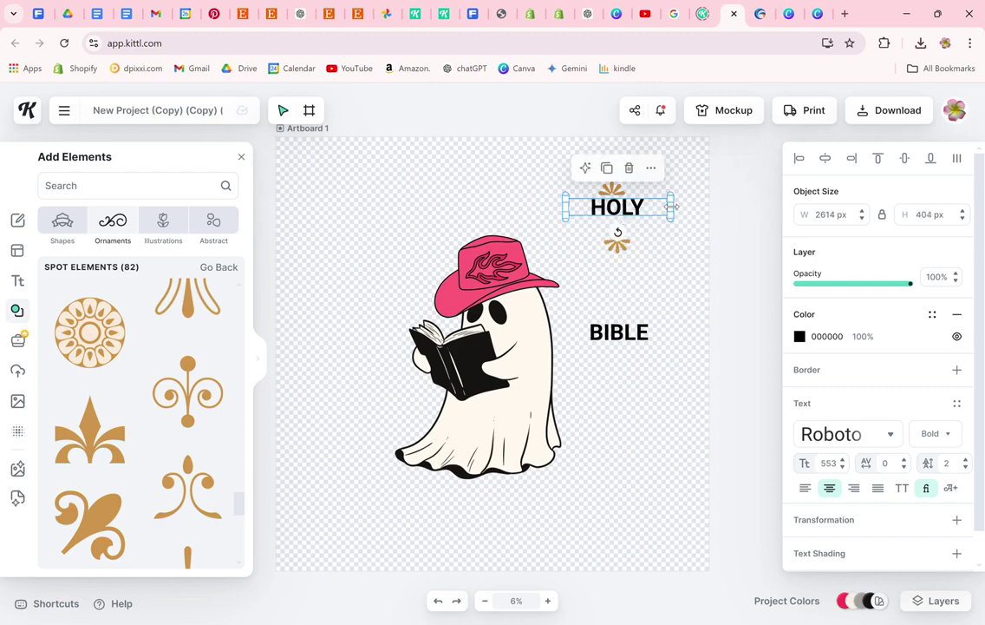
# Step: Narrow the HOLY text box to about 1607 px and the BIBLE box to about 1760 px, and stack BIBLE closely beneath HOLY
pyautogui.moveTo(671, 206); pyautogui.dragTo(620, 206)
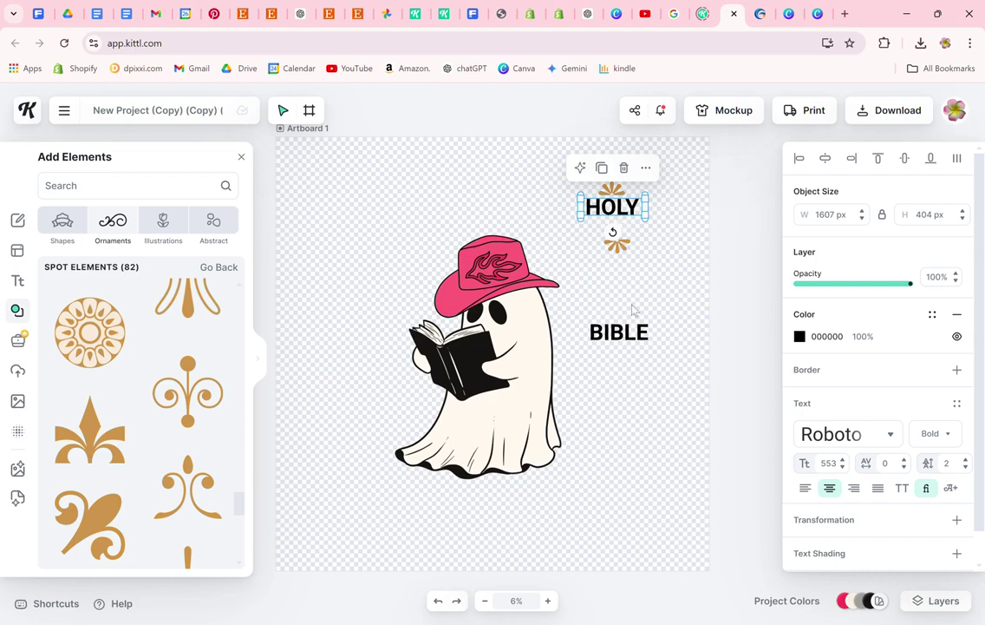
pyautogui.click(623, 330)
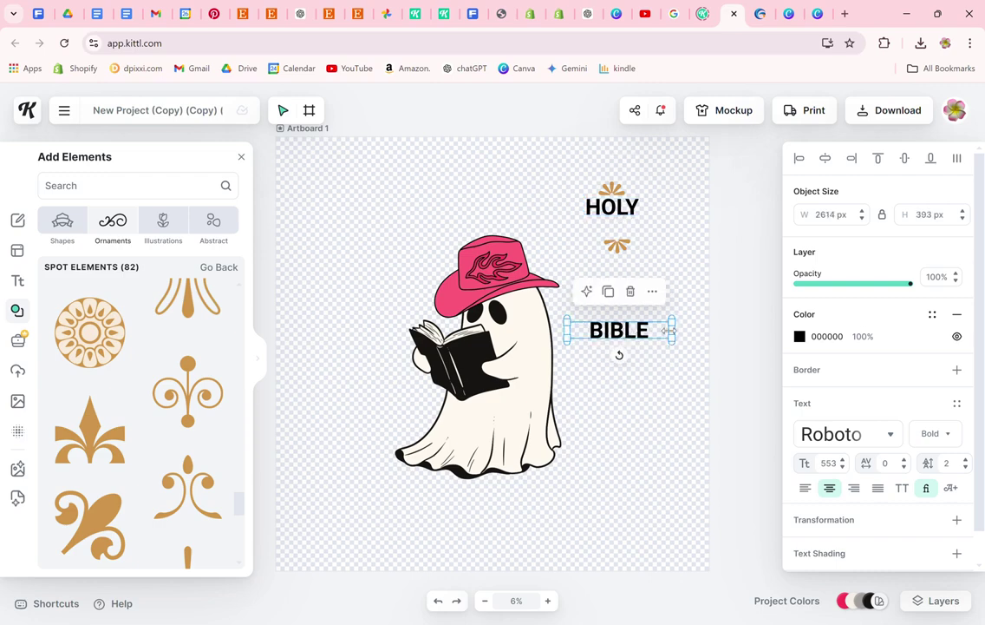
pyautogui.moveTo(650, 324); pyautogui.dragTo(622, 236)
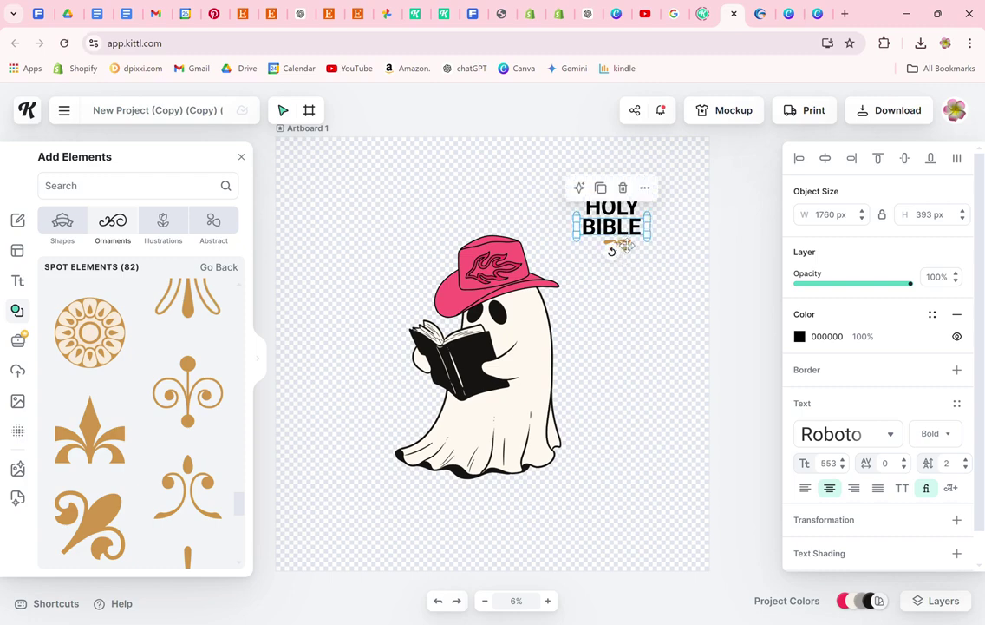
# Step: Centre the inverted fan ornament under BIBLE and nudge the upper fan closer to HOLY
pyautogui.click(607, 243)
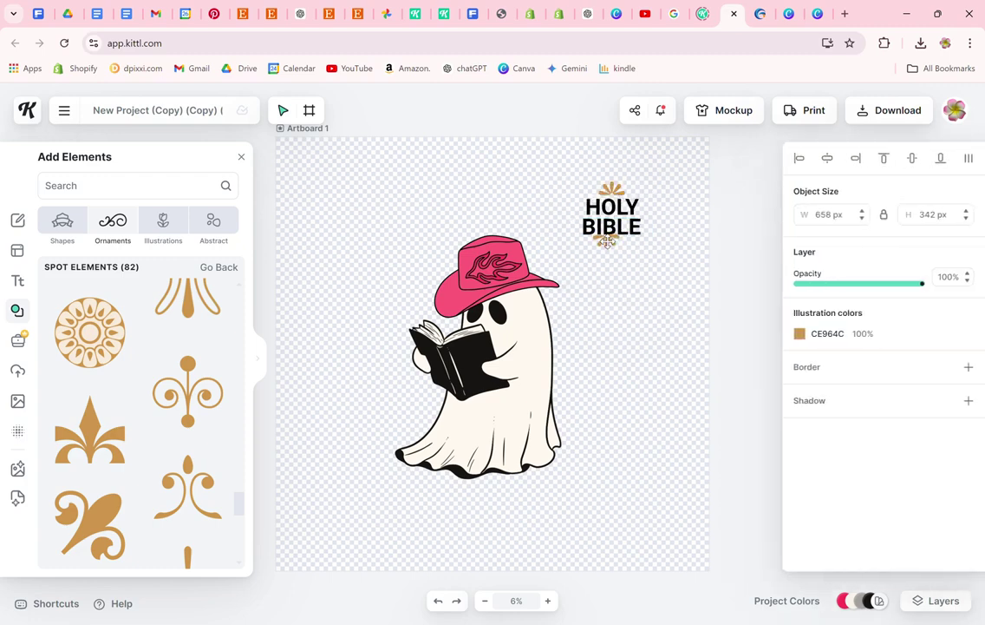
pyautogui.moveTo(607, 243); pyautogui.dragTo(613, 244)
pyautogui.click(617, 191)
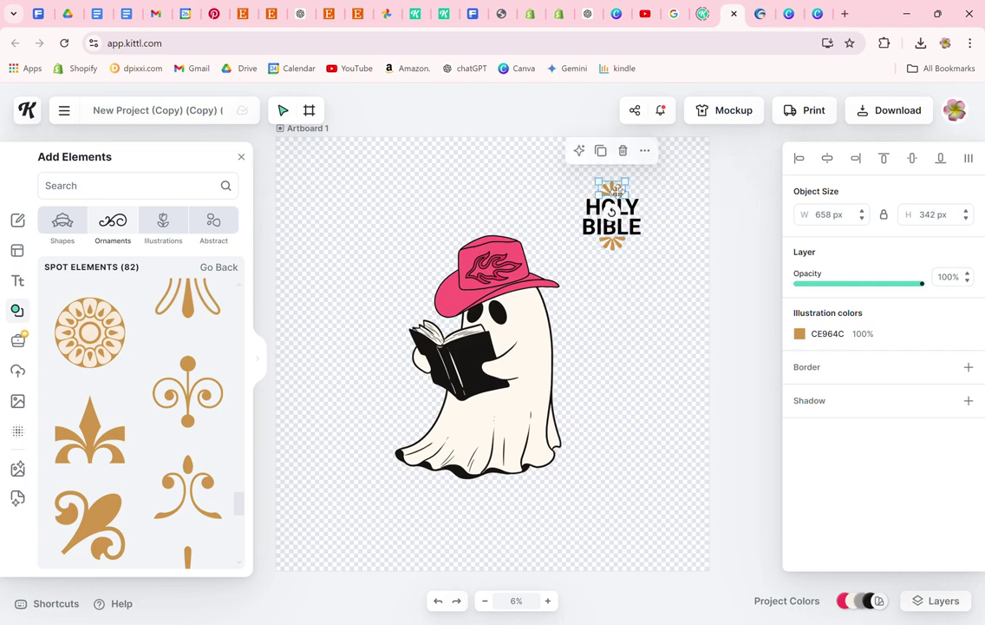
pyautogui.moveTo(614, 189); pyautogui.dragTo(614, 188)
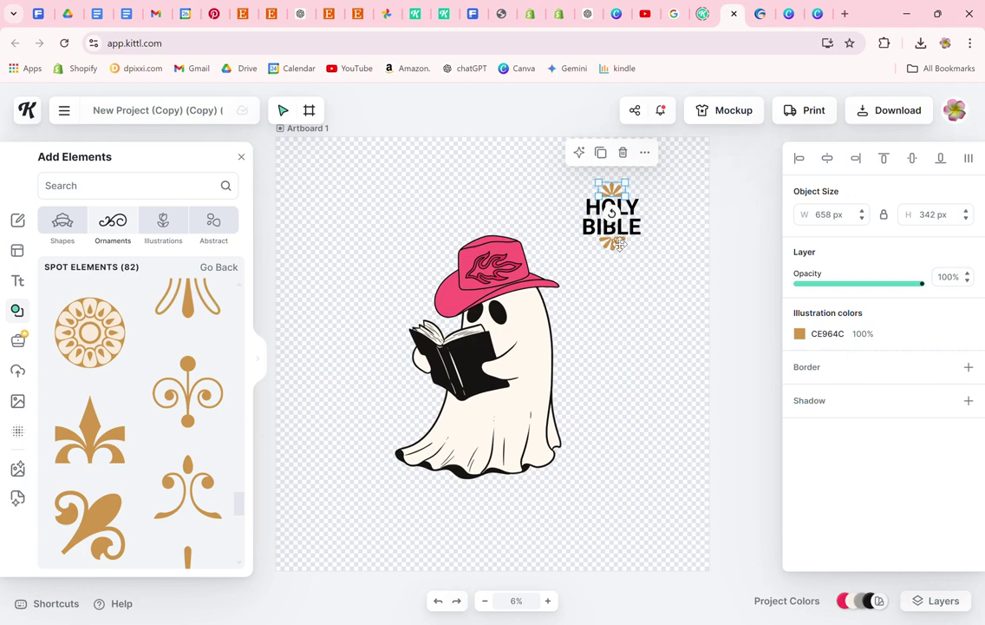
pyautogui.click(620, 245)
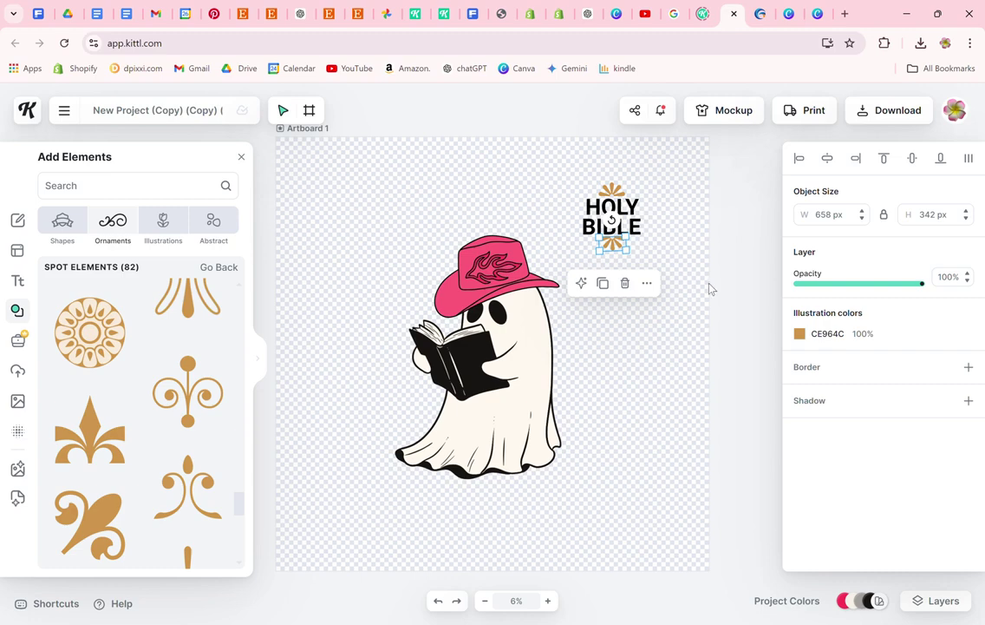
pyautogui.click(669, 272)
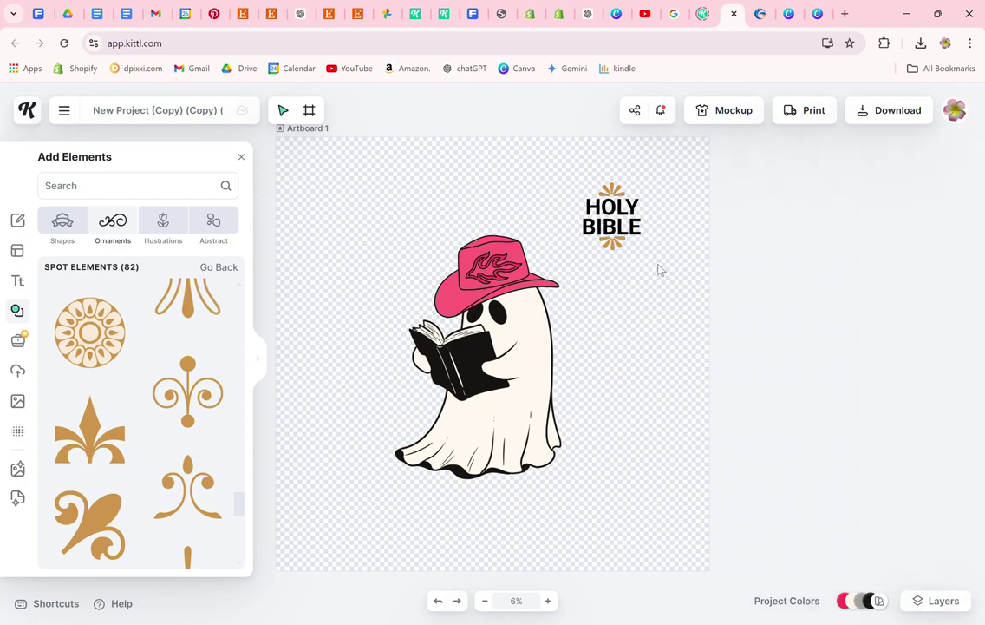
# Step: Select the whole HOLY BIBLE lockup and recolour its gold CE964C ornaments with the black document colour
pyautogui.moveTo(654, 270); pyautogui.dragTo(552, 154)
pyautogui.click(651, 275)
pyautogui.moveTo(668, 257); pyautogui.dragTo(577, 176)
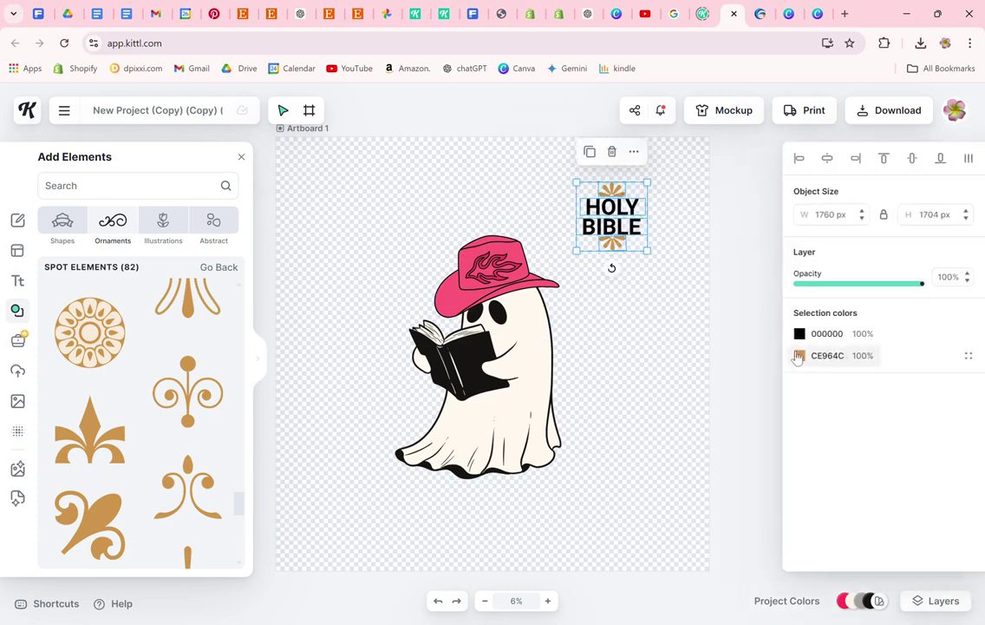
pyautogui.click(799, 356)
pyautogui.click(607, 610)
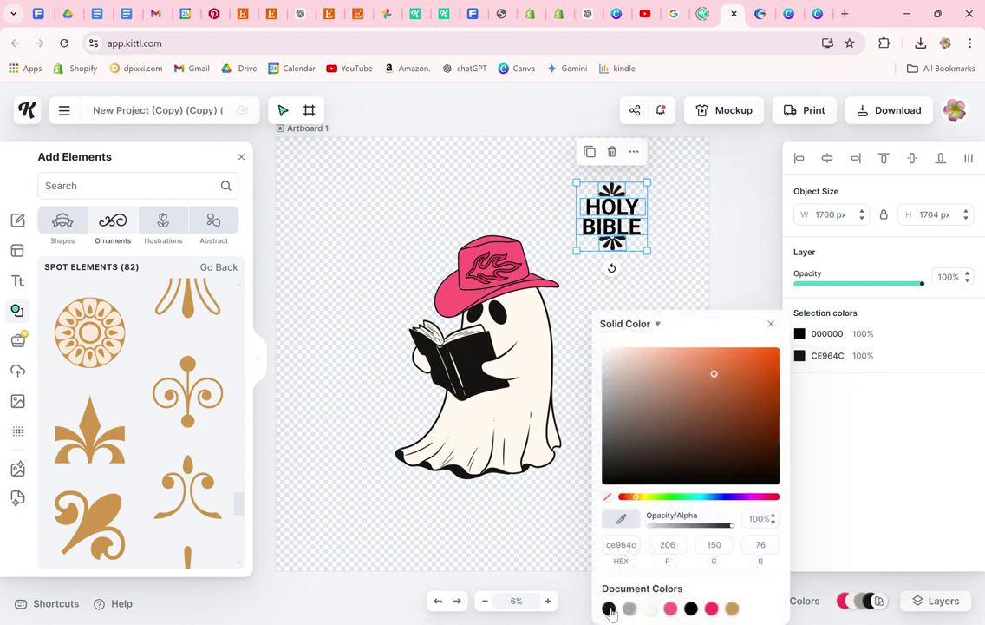
pyautogui.click(625, 299)
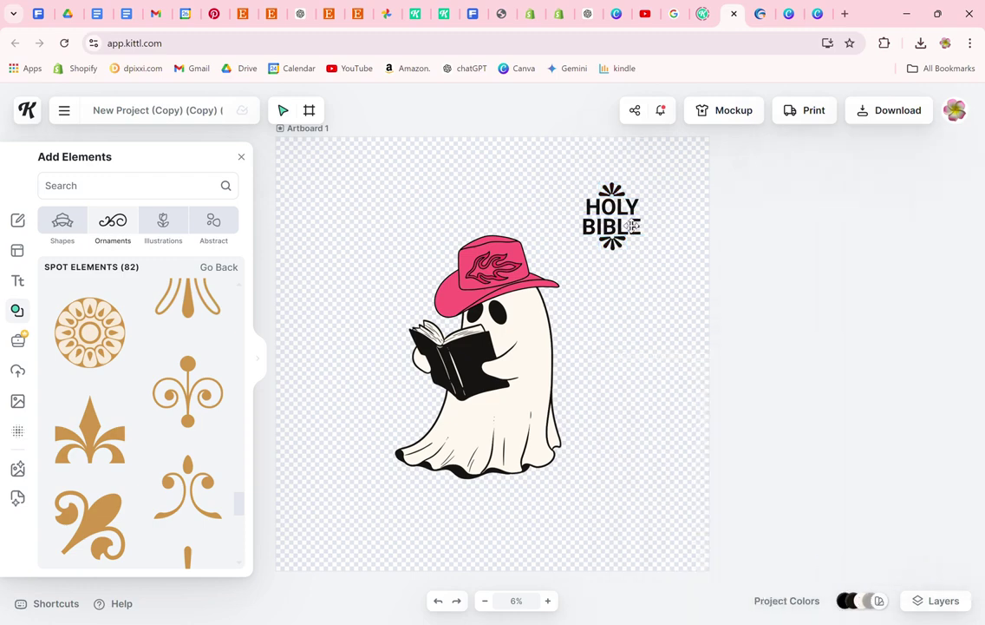
pyautogui.click(632, 225)
pyautogui.moveTo(670, 272); pyautogui.dragTo(557, 165)
pyautogui.click(543, 151)
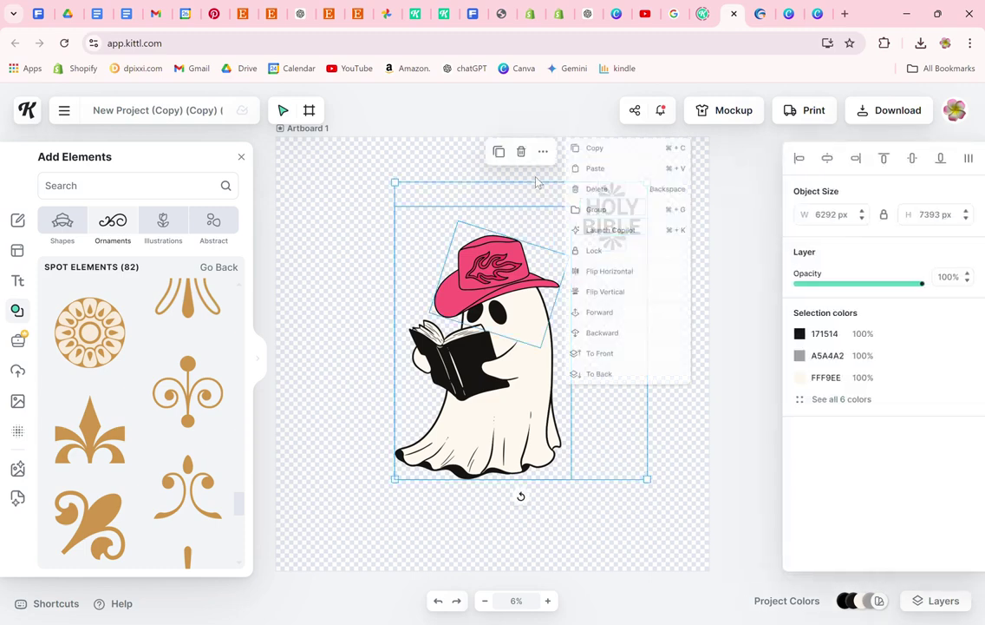
pyautogui.click(595, 209)
pyautogui.click(658, 193)
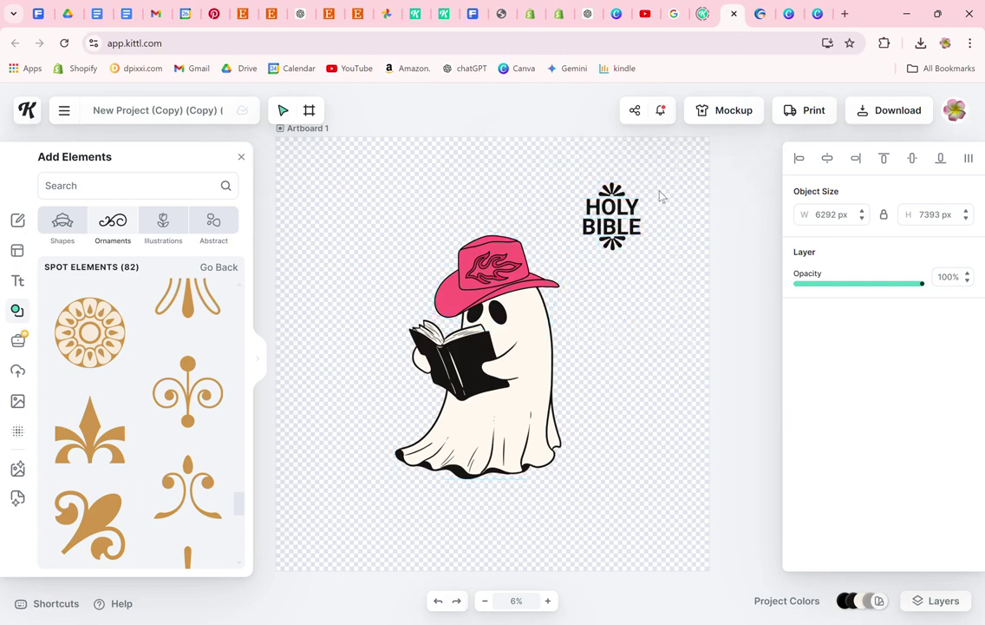
pyautogui.click(624, 208)
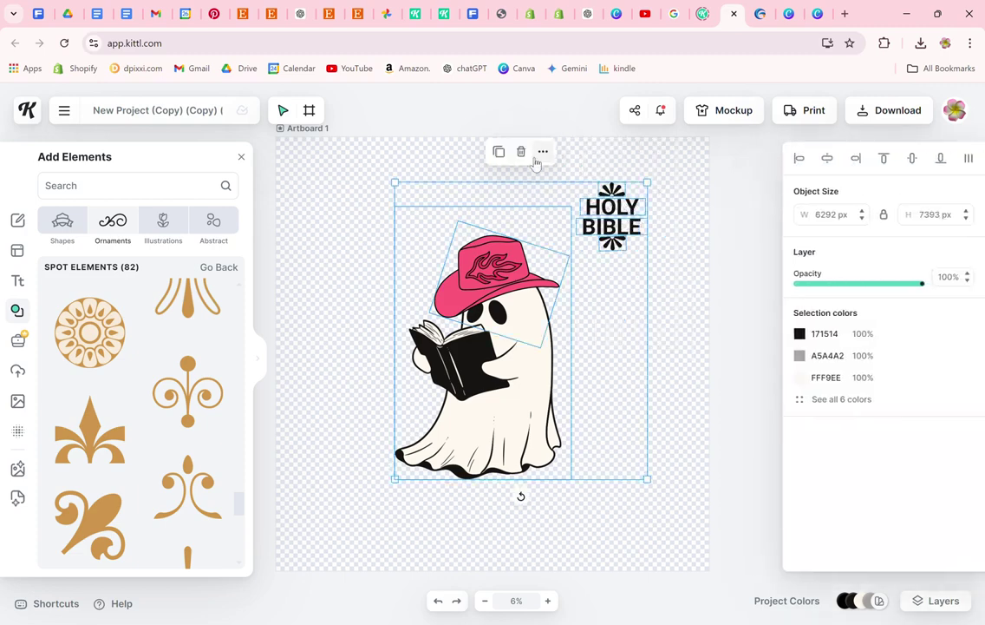
pyautogui.click(543, 151)
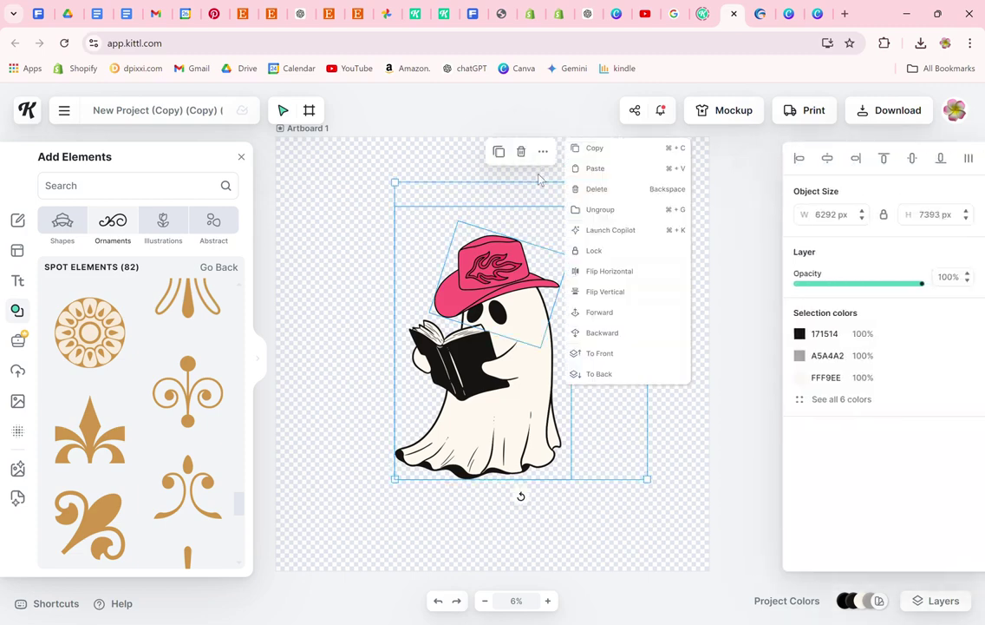
pyautogui.click(597, 210)
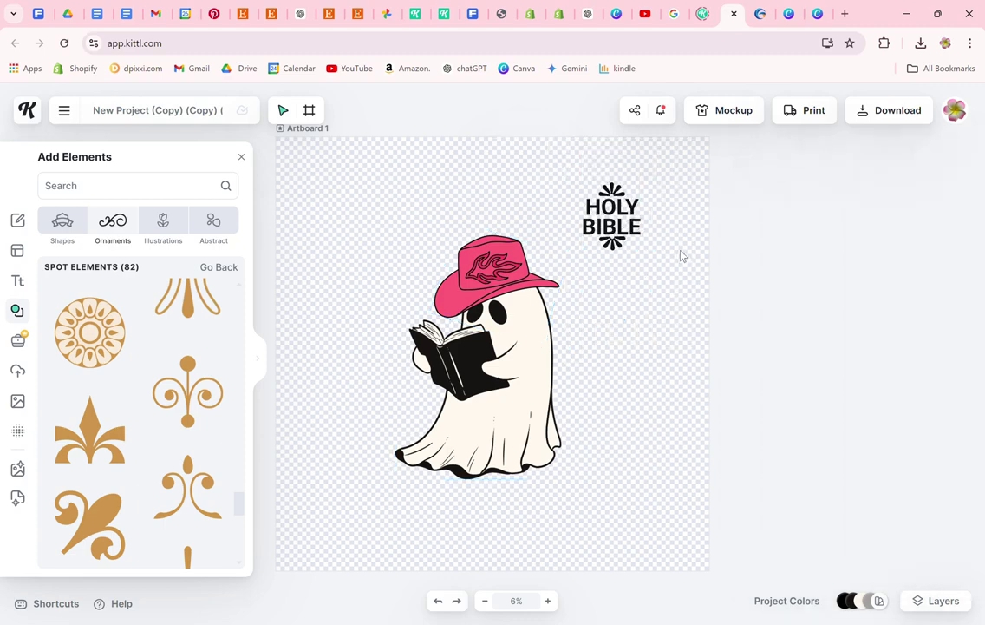
# Step: Group the HOLY BIBLE text with its two fan ornaments and recolour the lockup white FFFFFF
pyautogui.moveTo(681, 255); pyautogui.dragTo(571, 175)
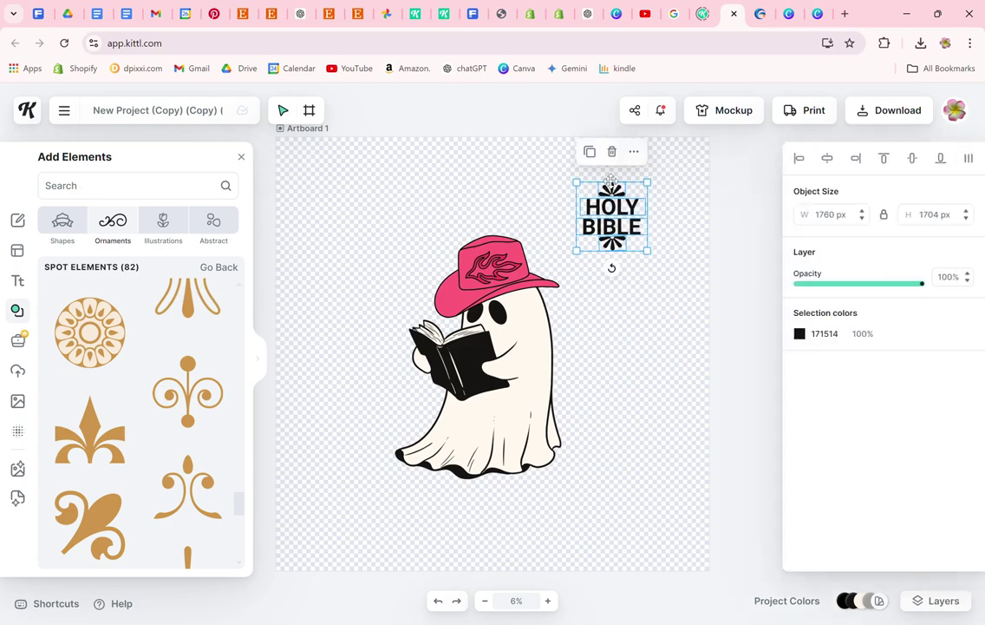
pyautogui.click(634, 151)
pyautogui.click(685, 206)
pyautogui.click(799, 333)
pyautogui.moveTo(611, 361); pyautogui.dragTo(587, 337)
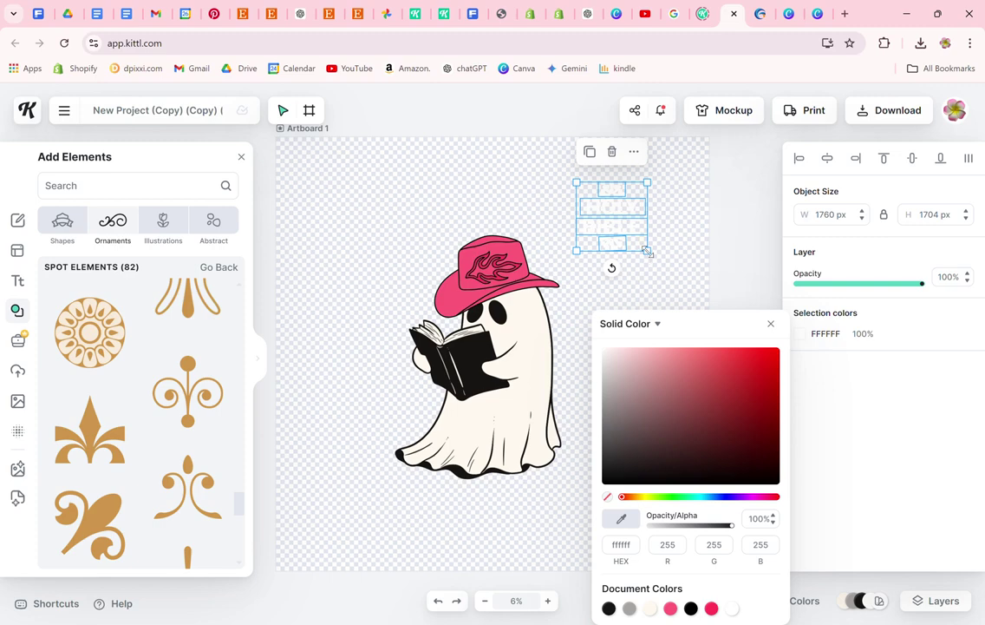
# Step: Shrink the HOLY BIBLE lockup to about 771 by 747 px, place it on the ghost's book cover and rotate it to about -20°
pyautogui.moveTo(649, 250); pyautogui.dragTo(478, 386)
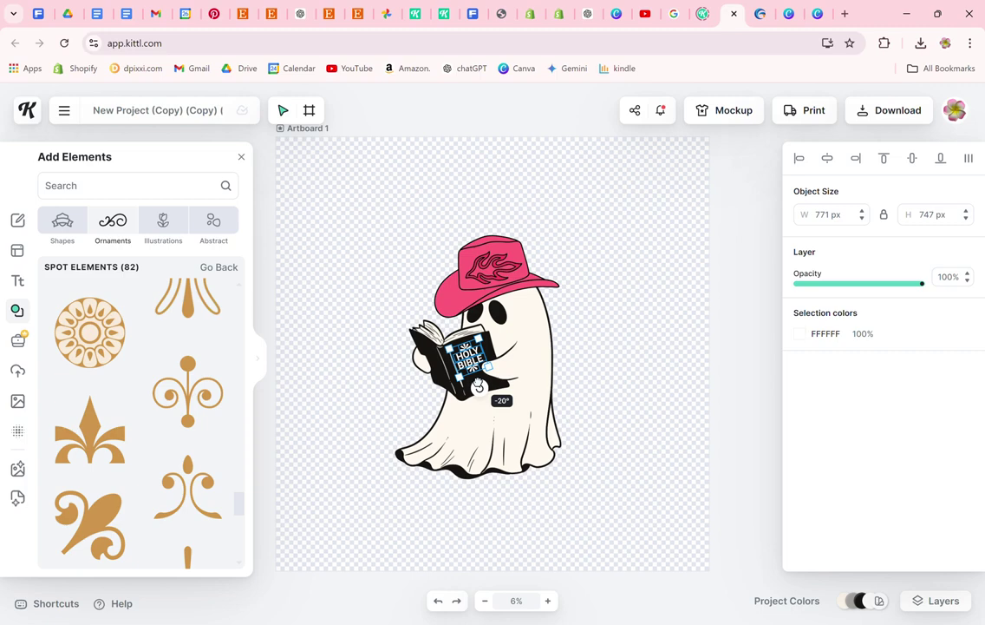
pyautogui.moveTo(479, 386); pyautogui.dragTo(479, 387)
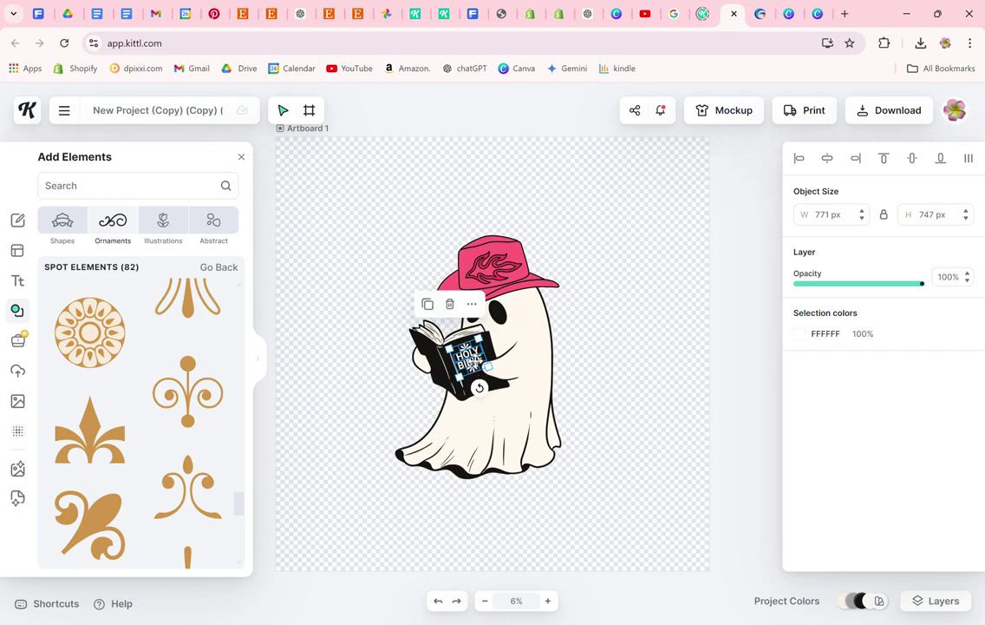
pyautogui.press('Escape')
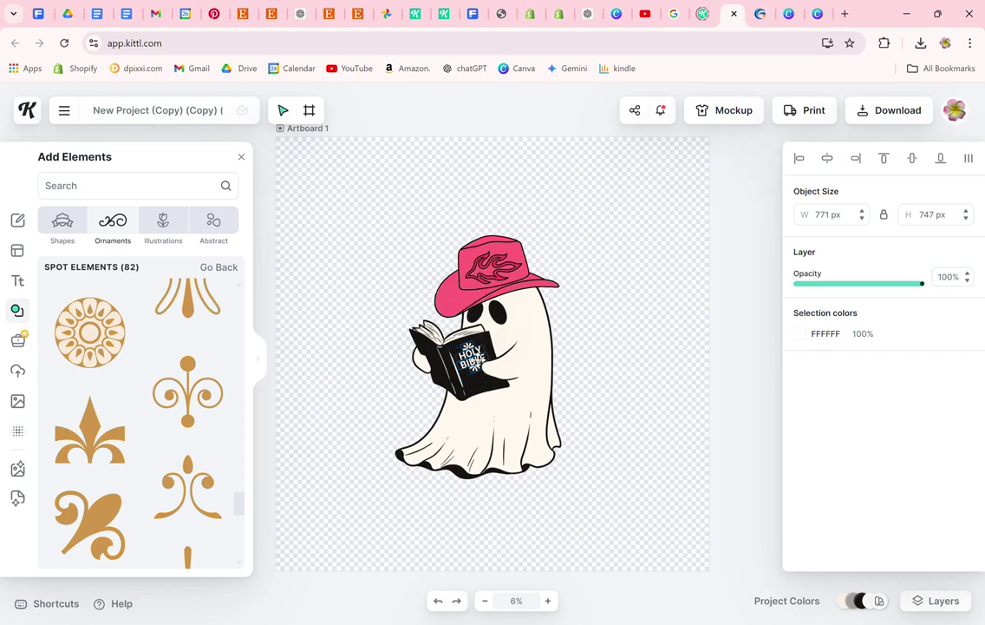
pyautogui.click(631, 403)
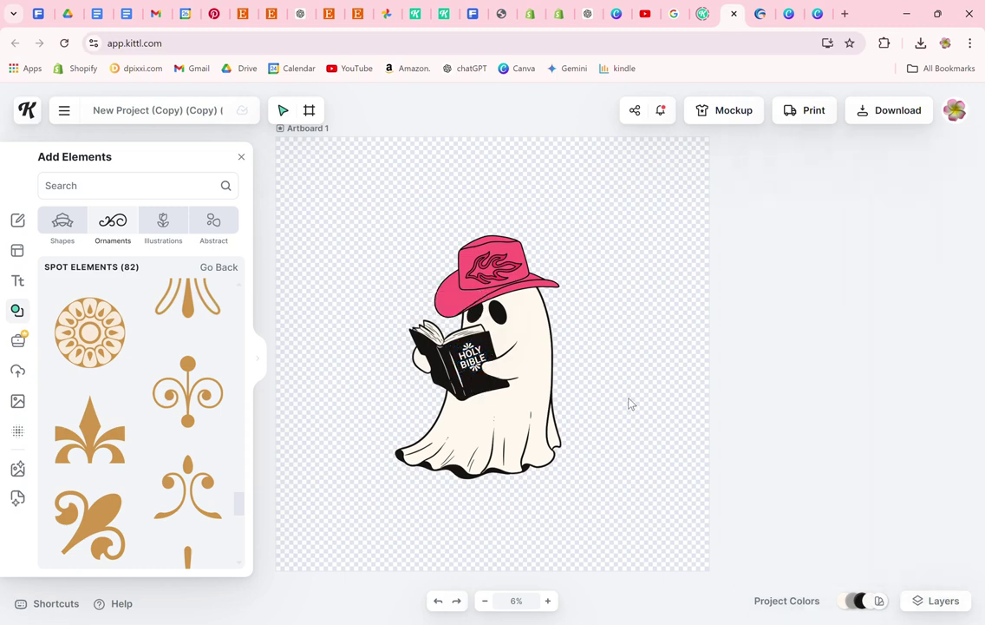
pyautogui.click(470, 357)
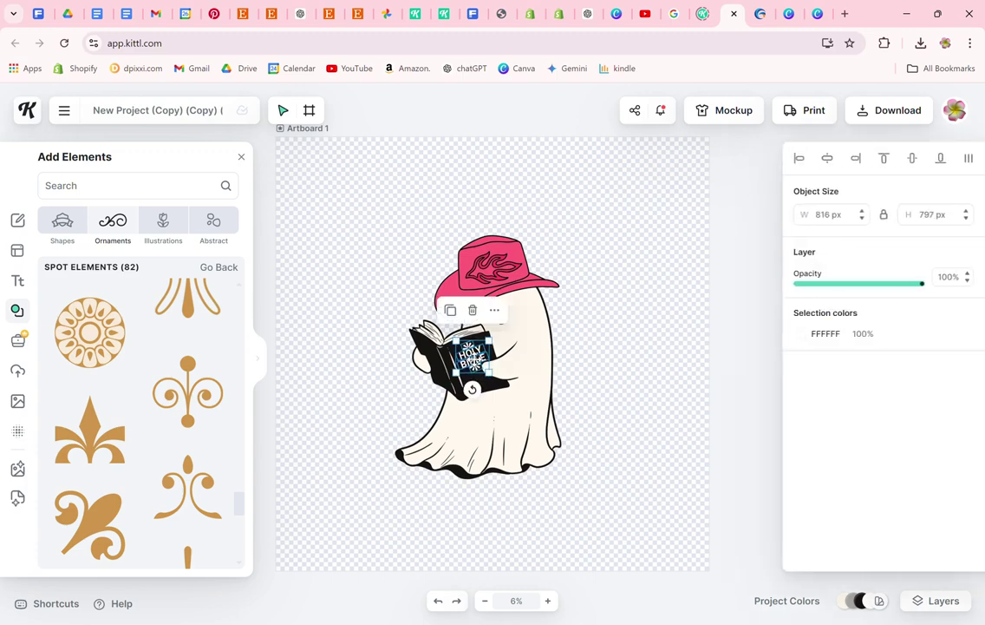
pyautogui.click(607, 358)
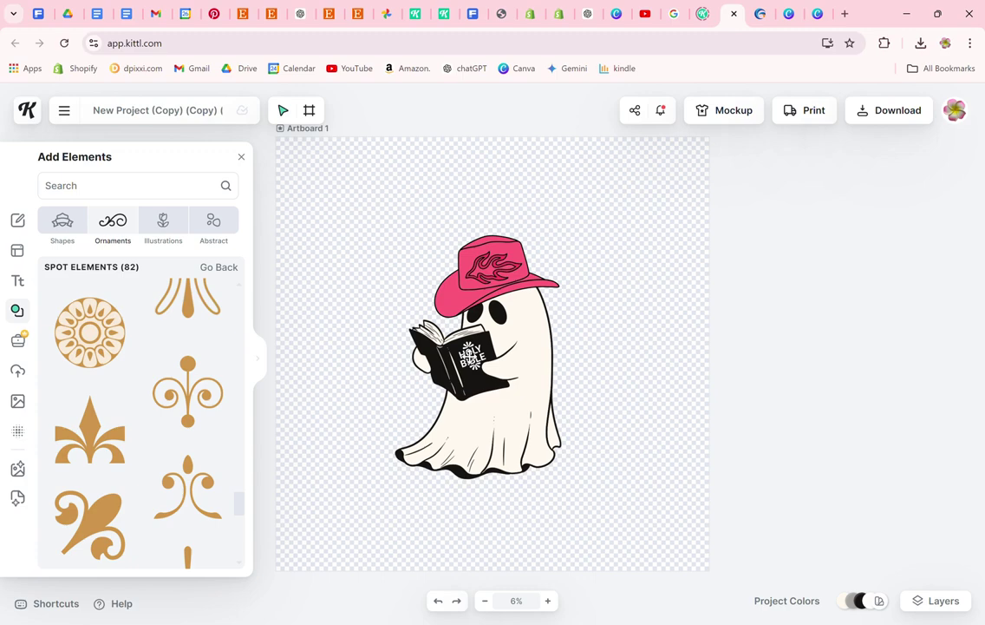
# Step: Recolour the HOLY BIBLE lockup on the book with the cream document colour FFF9EE
pyautogui.click(473, 354)
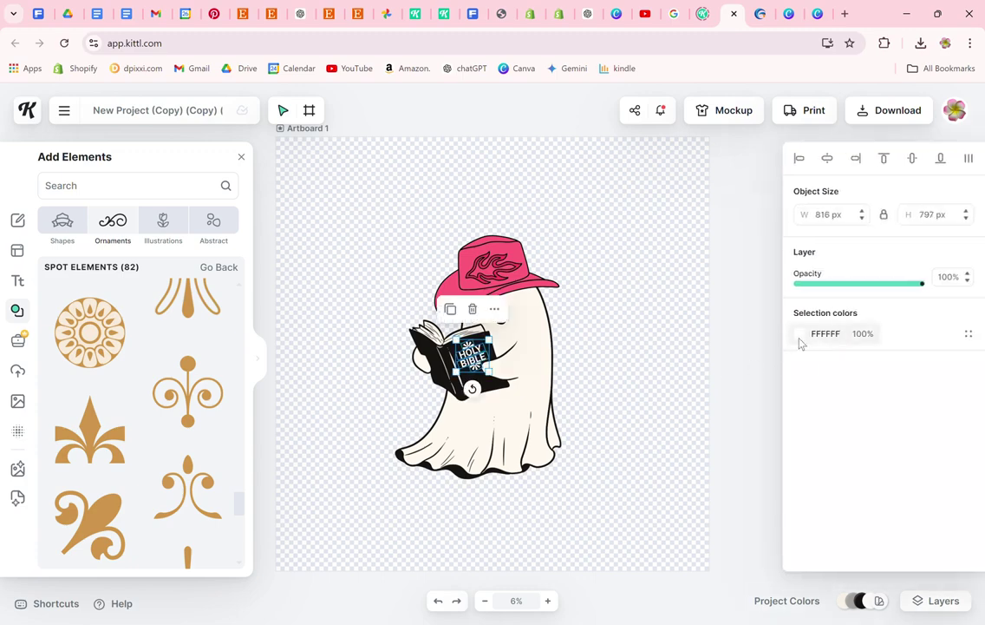
pyautogui.click(798, 335)
pyautogui.click(657, 608)
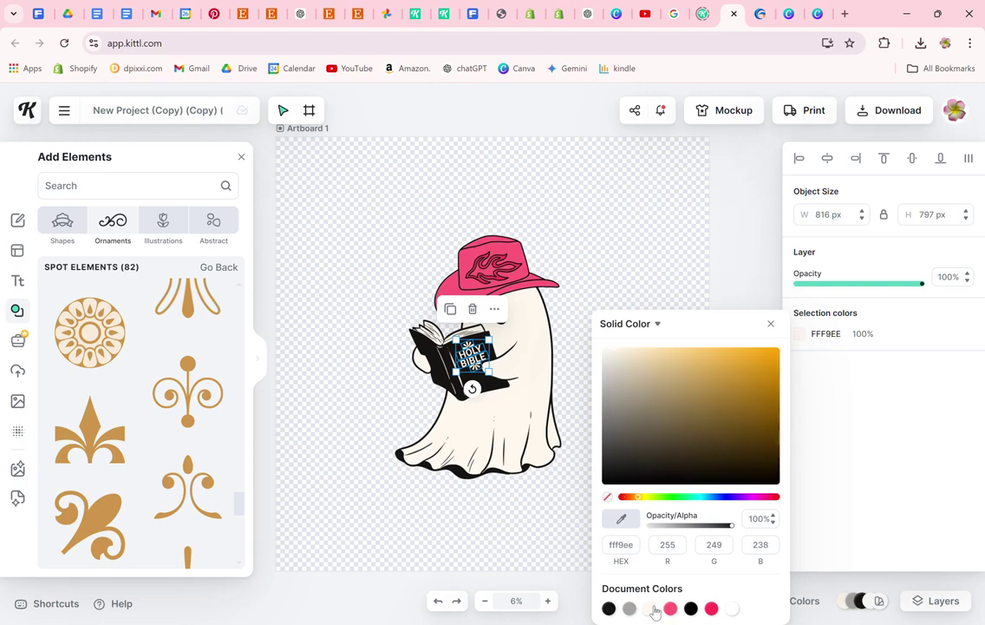
pyautogui.click(530, 537)
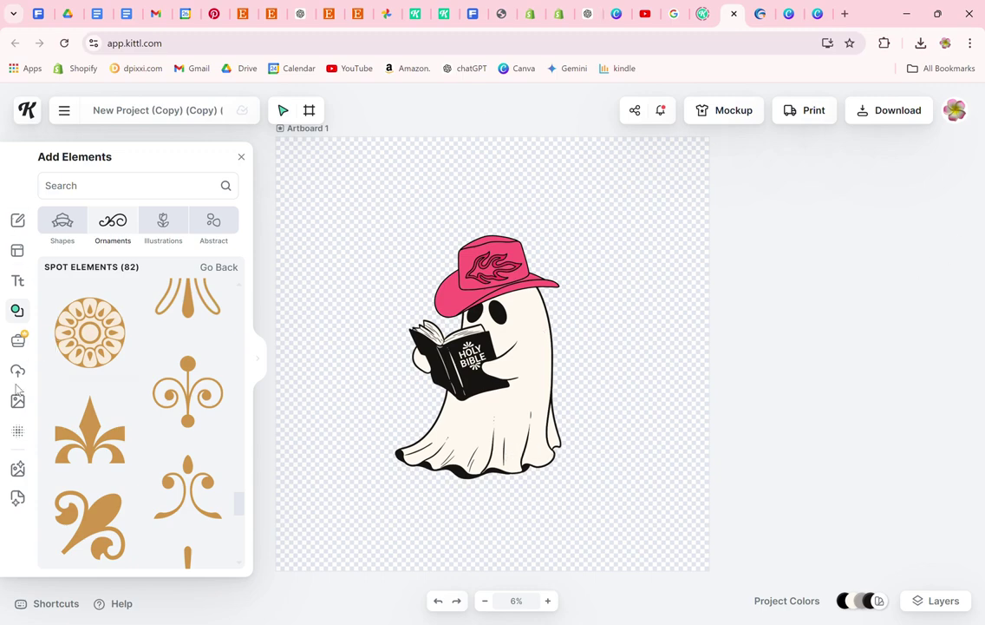
# Step: Search the elements library for "cross" and look through the results for a suitable design
pyautogui.click(16, 372)
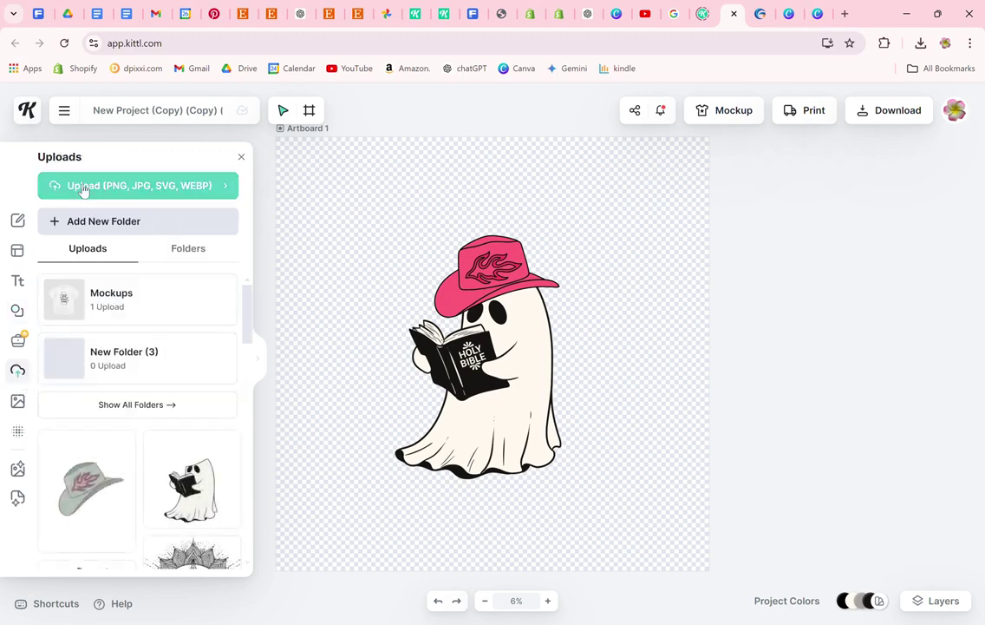
pyautogui.click(19, 314)
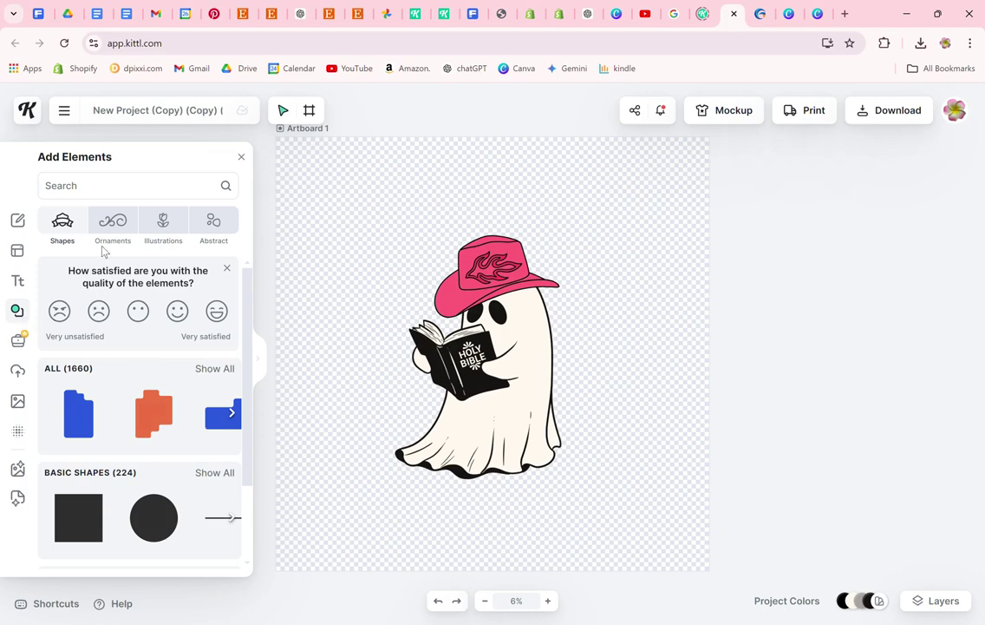
pyautogui.click(99, 185)
pyautogui.write('CROSS')
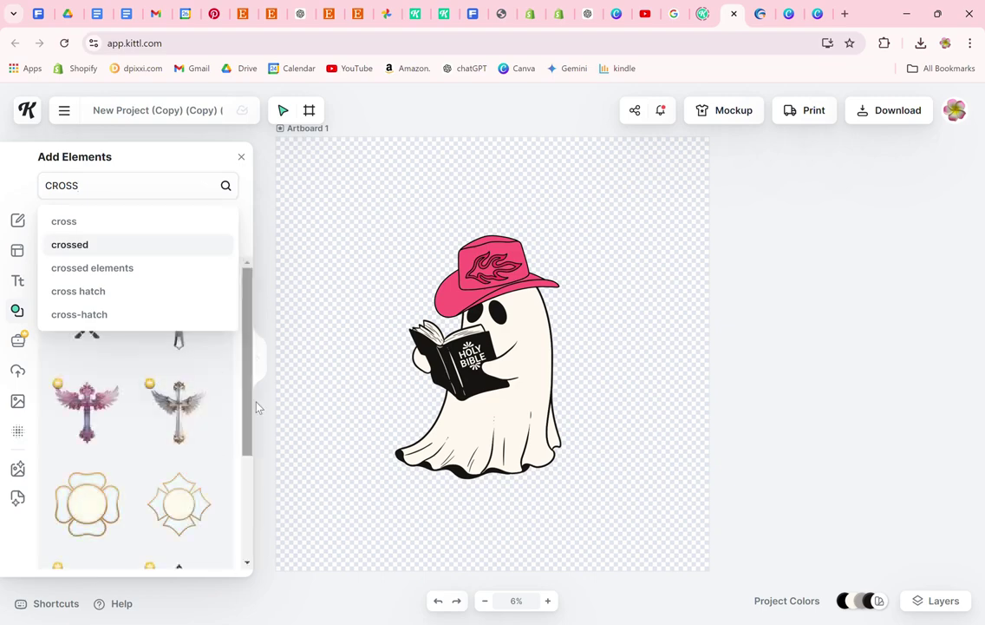
pyautogui.press('Return')
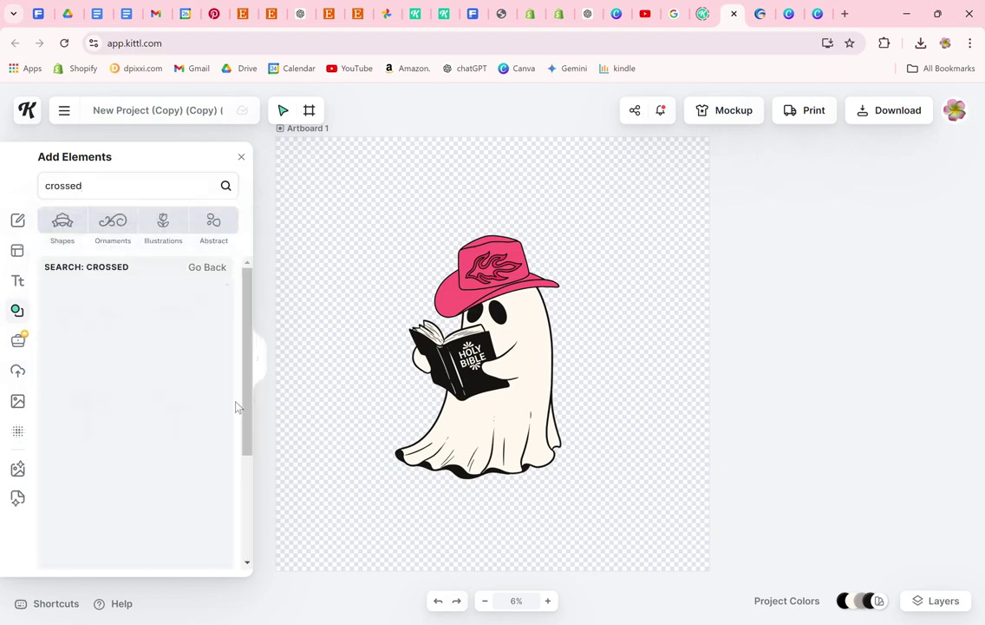
pyautogui.scroll(-2, 143, 285)
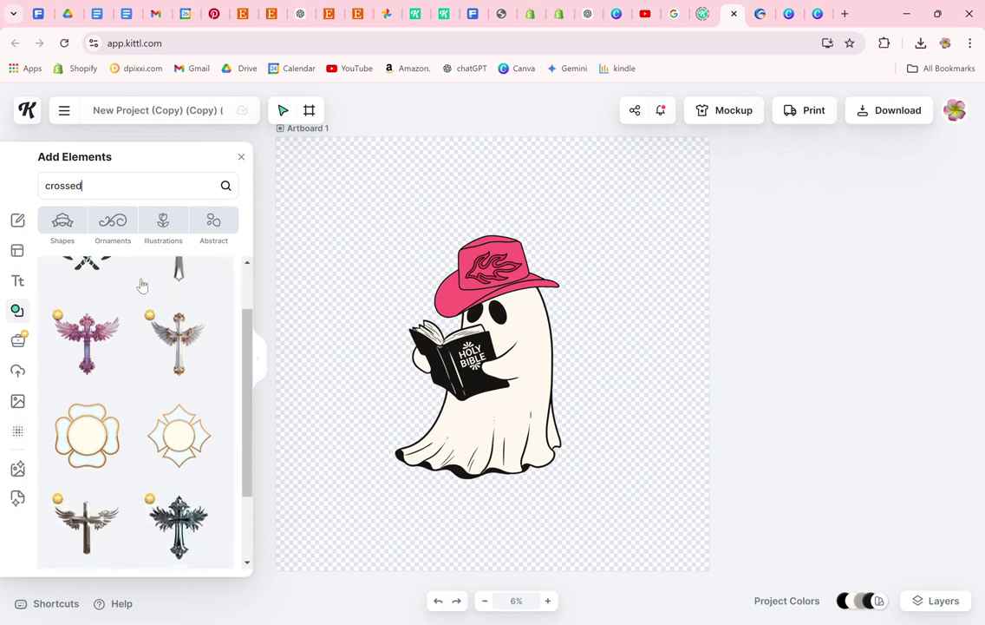
pyautogui.press('BackSpace')
pyautogui.press('BackSpace')
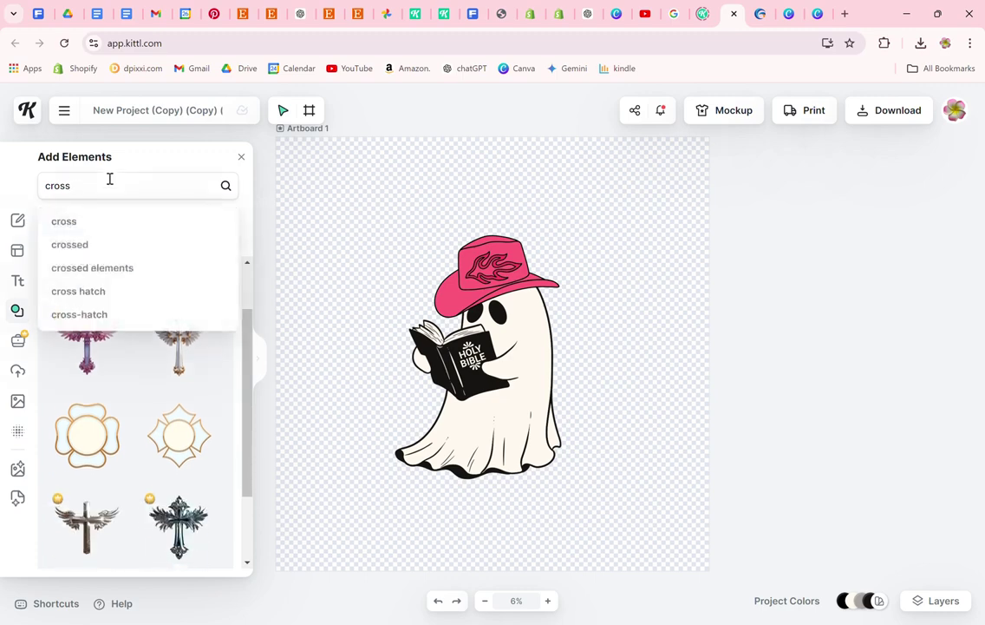
pyautogui.press('Return')
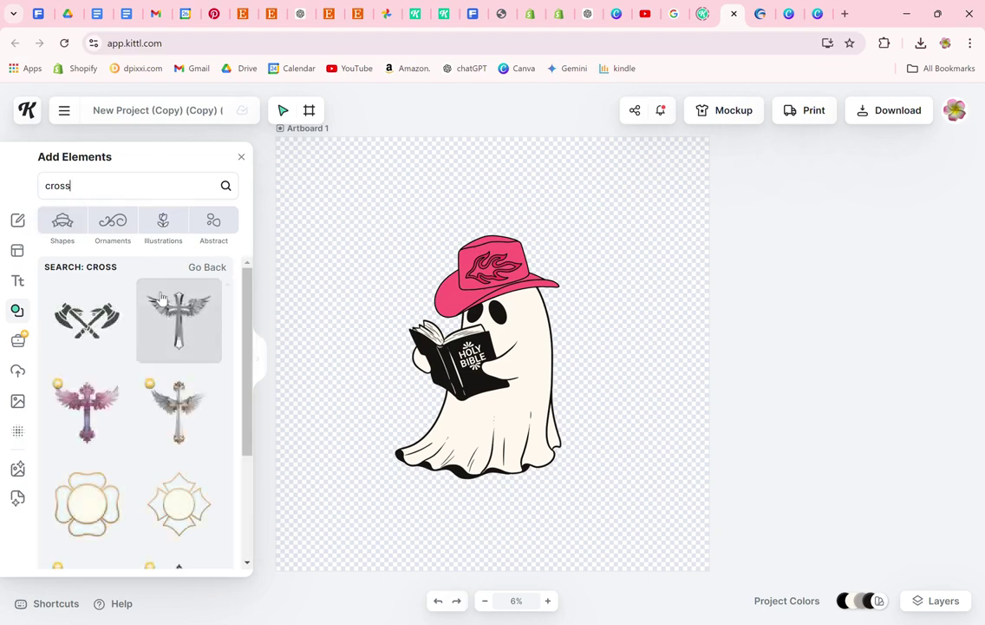
pyautogui.scroll(-3, 165, 323)
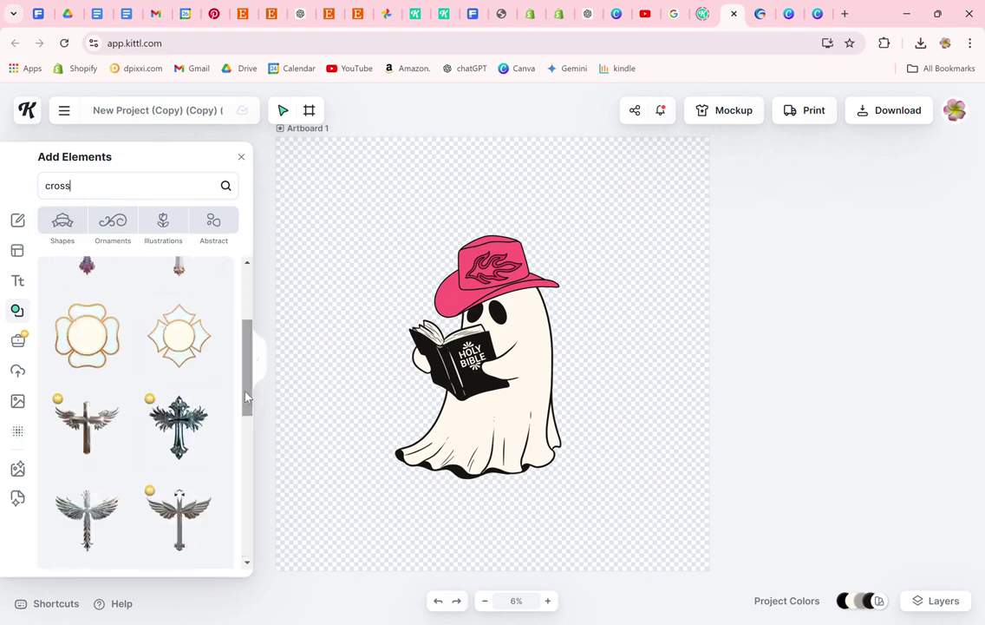
pyautogui.scroll(-5, 221, 407)
pyautogui.scroll(1, 233, 559)
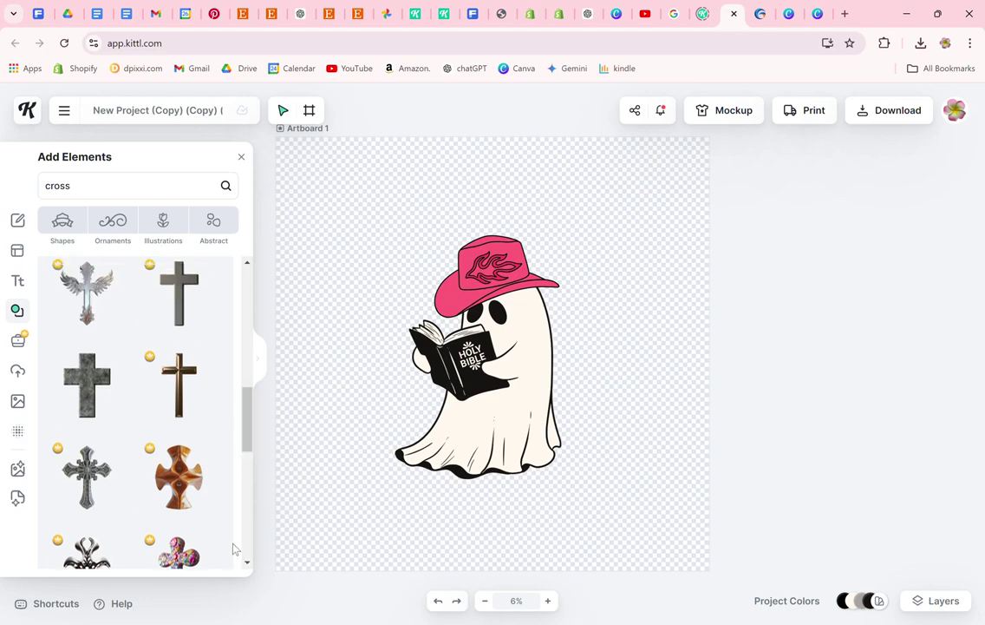
pyautogui.moveTo(248, 439); pyautogui.dragTo(244, 550)
pyautogui.scroll(-3, 216, 469)
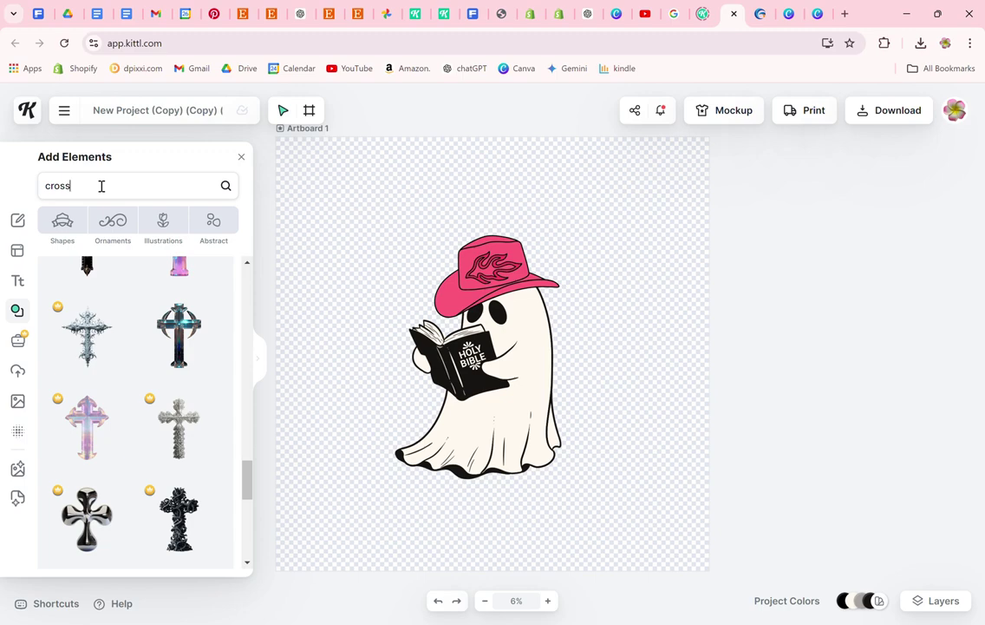
# Step: Search the elements for "cross shape", add the black pixel-block cross and move it beside the ghost
pyautogui.write('shape')
pyautogui.press('Return')
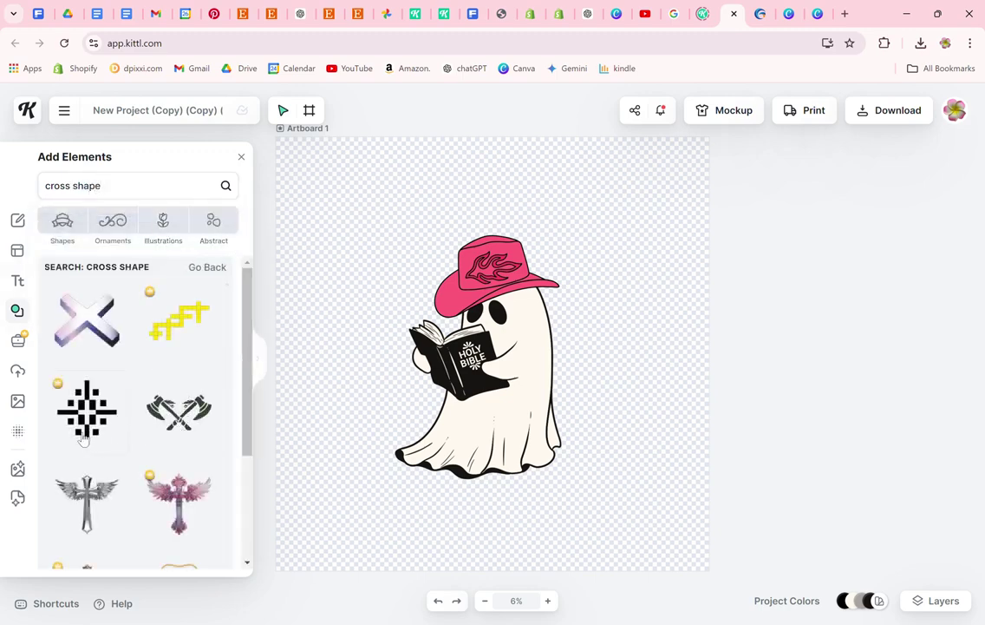
pyautogui.click(84, 440)
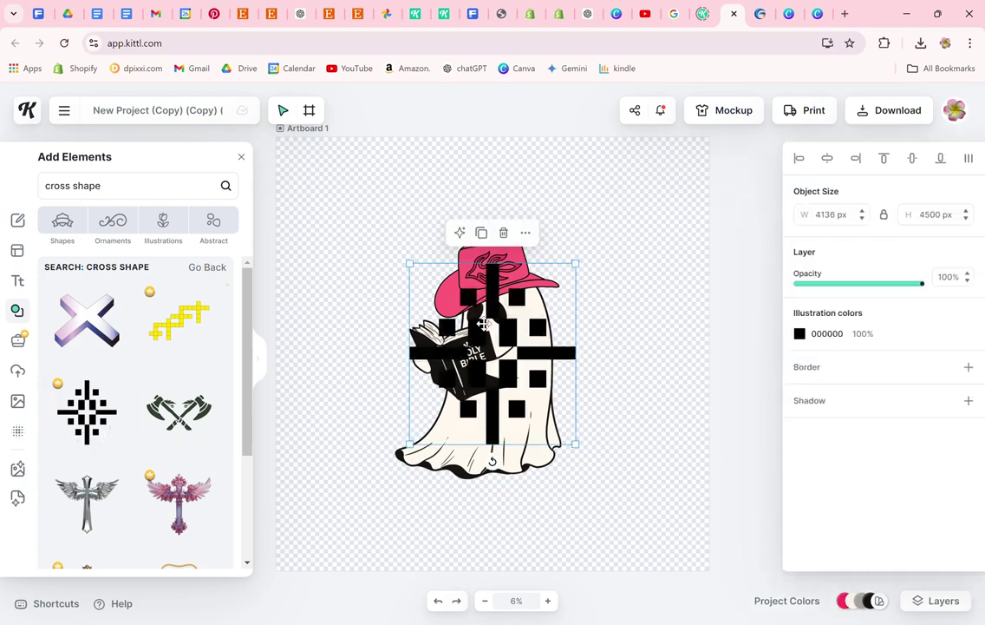
pyautogui.moveTo(519, 321); pyautogui.dragTo(668, 271)
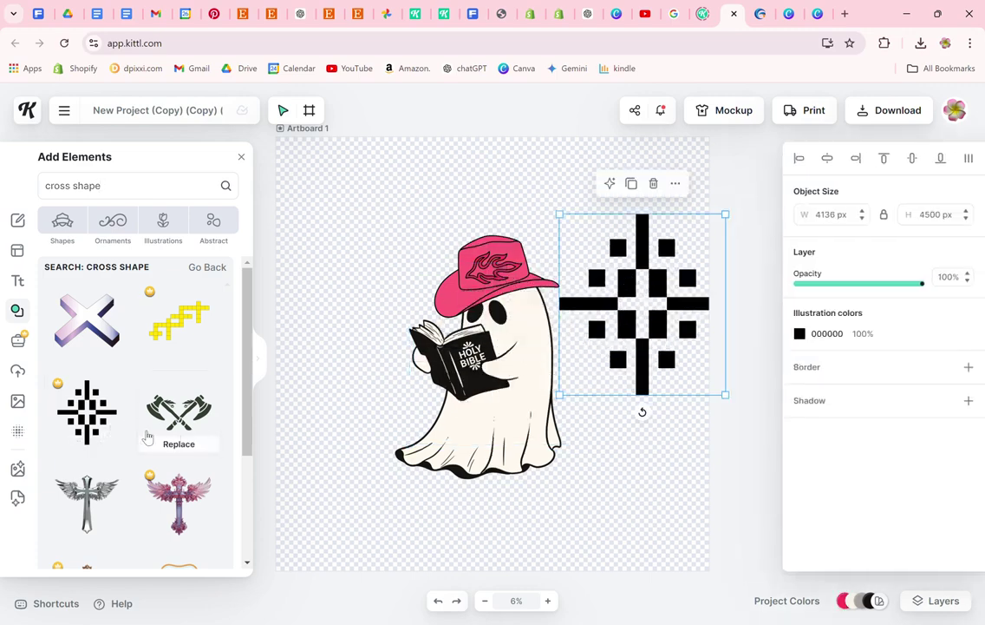
# Step: Expand the "cross shape" results and look through them for a simple cross design
pyautogui.scroll(-2, 136, 431)
pyautogui.scroll(-3, 182, 416)
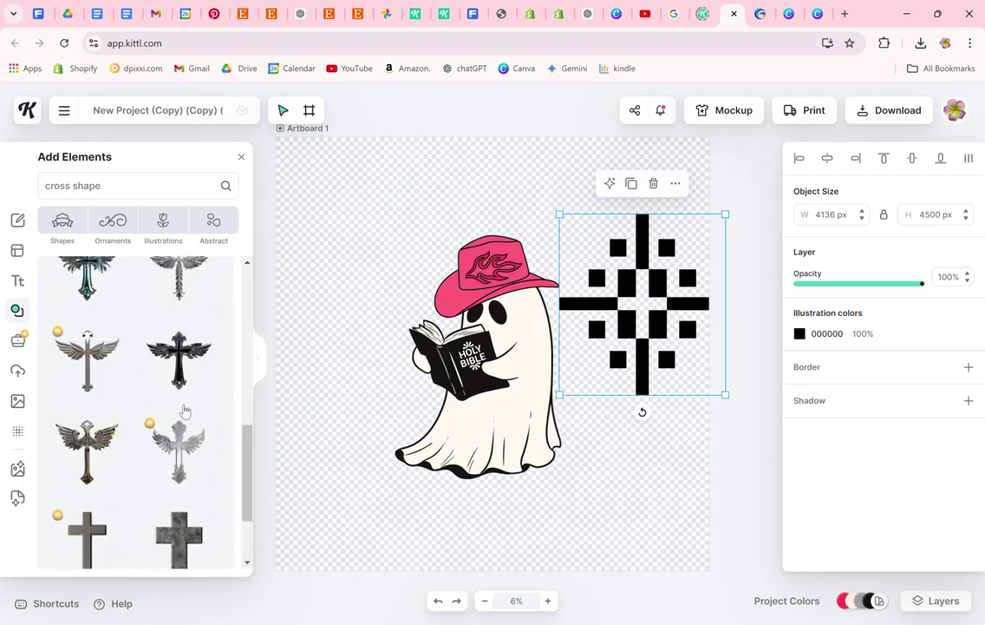
pyautogui.scroll(-2, 184, 410)
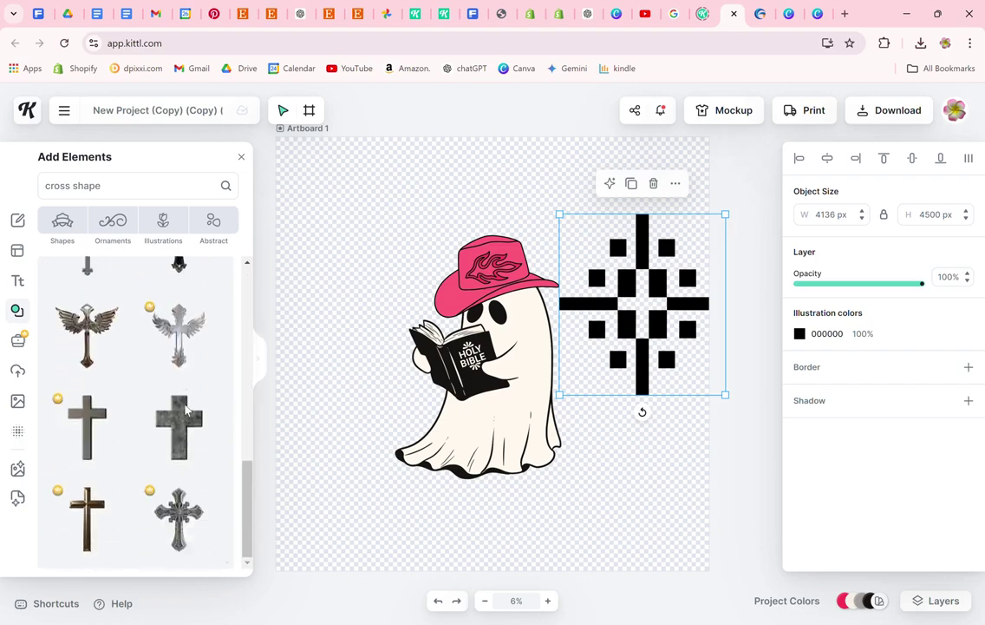
pyautogui.click(260, 365)
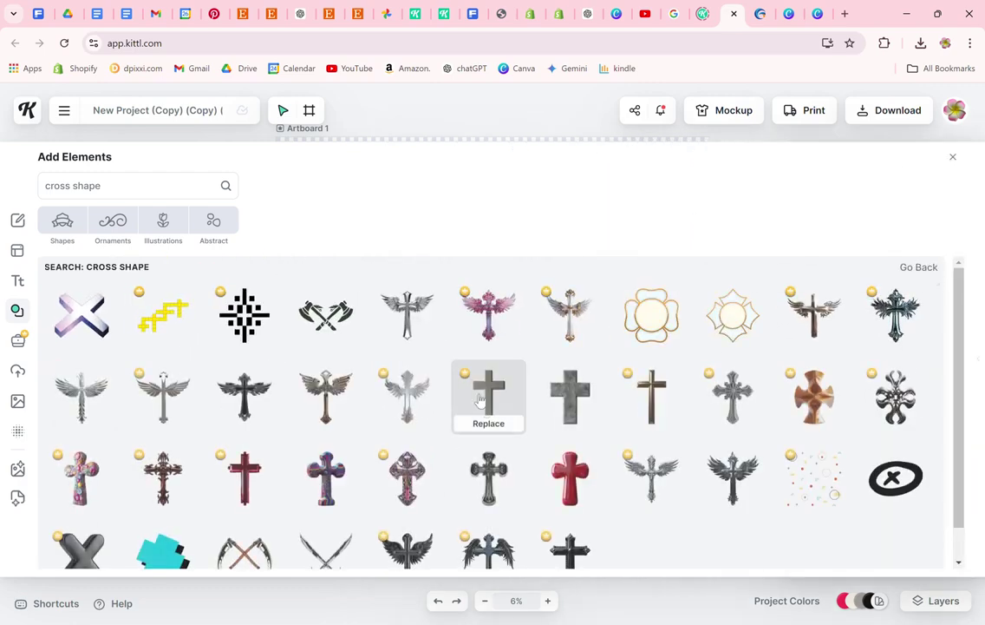
pyautogui.scroll(-3, 482, 399)
pyautogui.scroll(-2, 484, 406)
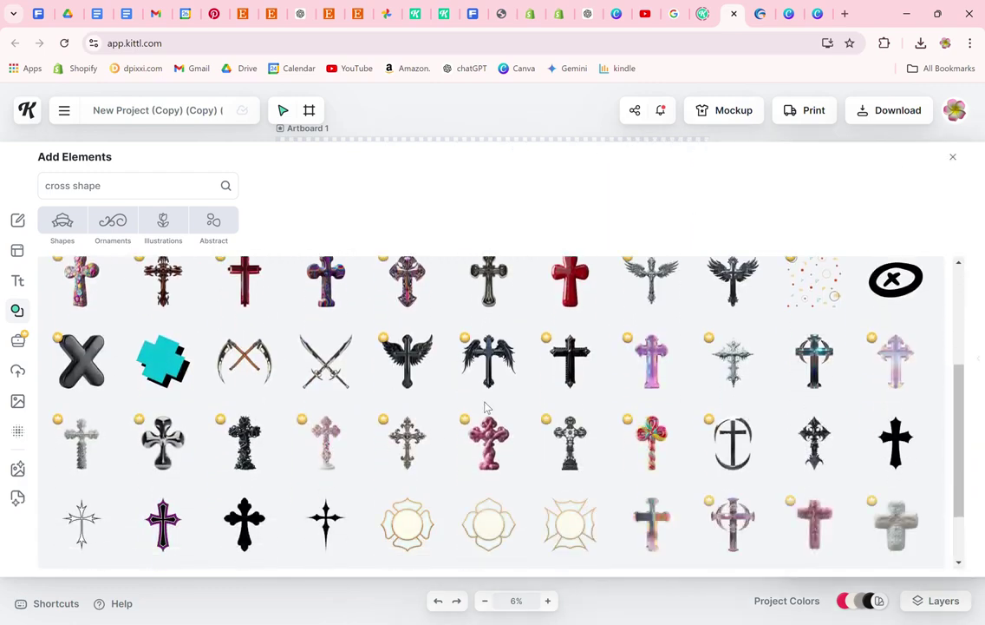
pyautogui.scroll(-2, 486, 408)
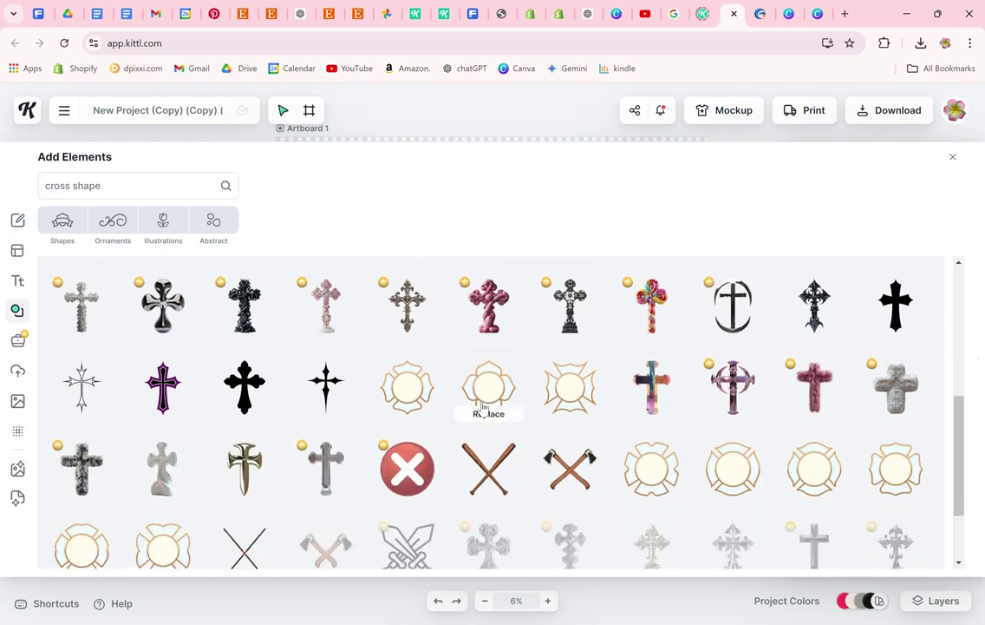
pyautogui.scroll(-3, 484, 408)
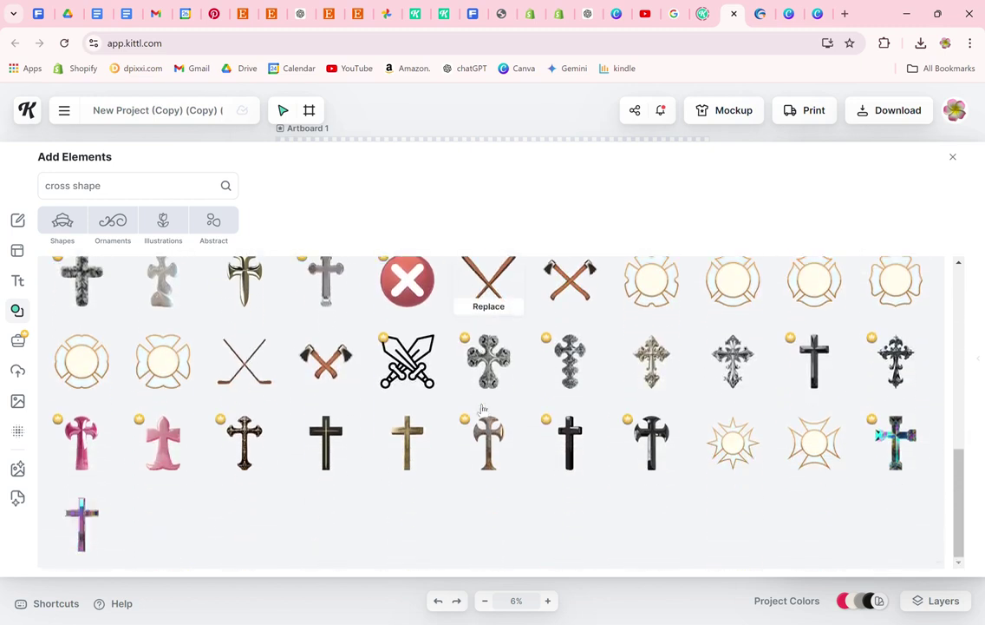
pyautogui.scroll(-2, 367, 428)
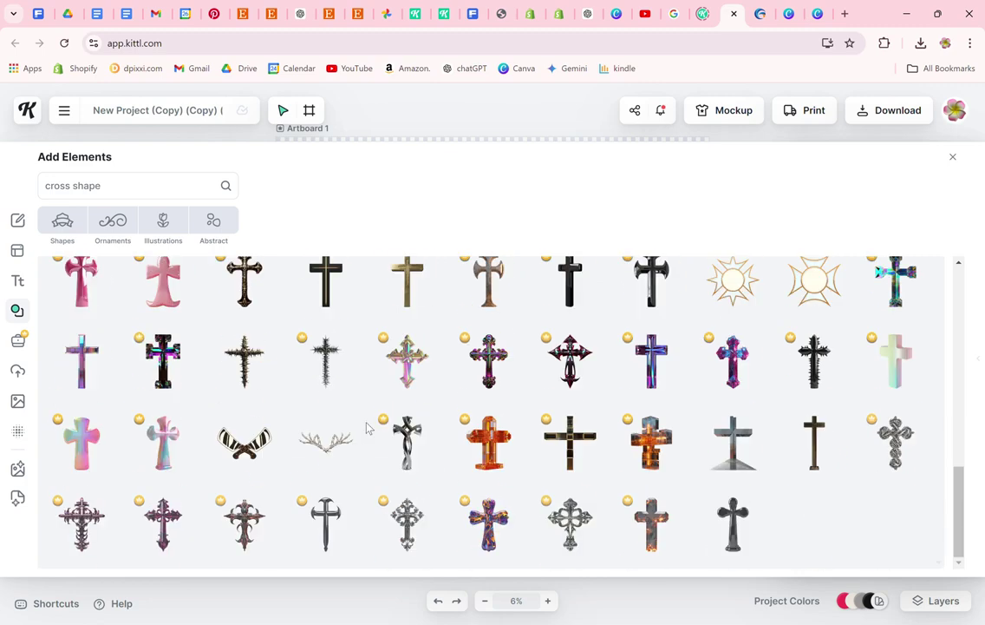
pyautogui.scroll(-2, 400, 395)
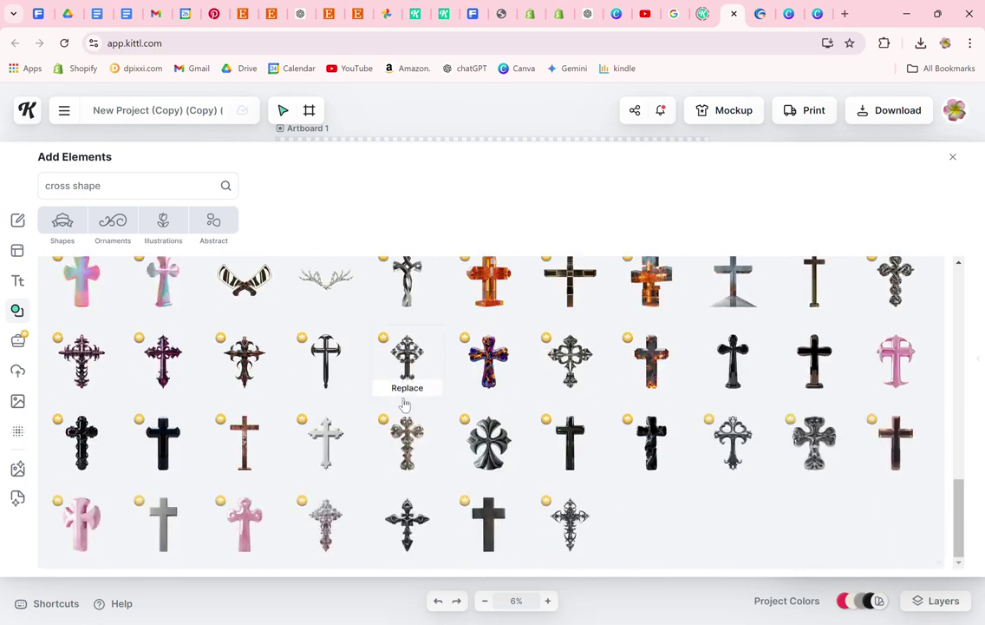
pyautogui.scroll(-2, 404, 403)
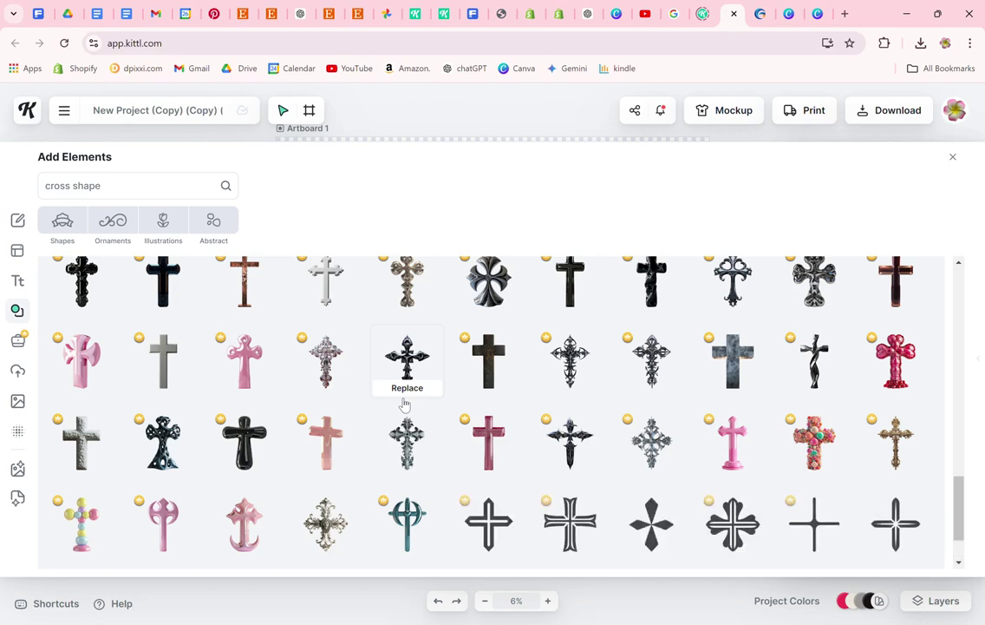
# Step: Browse the cross shape results and add the thin four-armed cross with the small rounded centre to the artboard
pyautogui.scroll(-3, 404, 403)
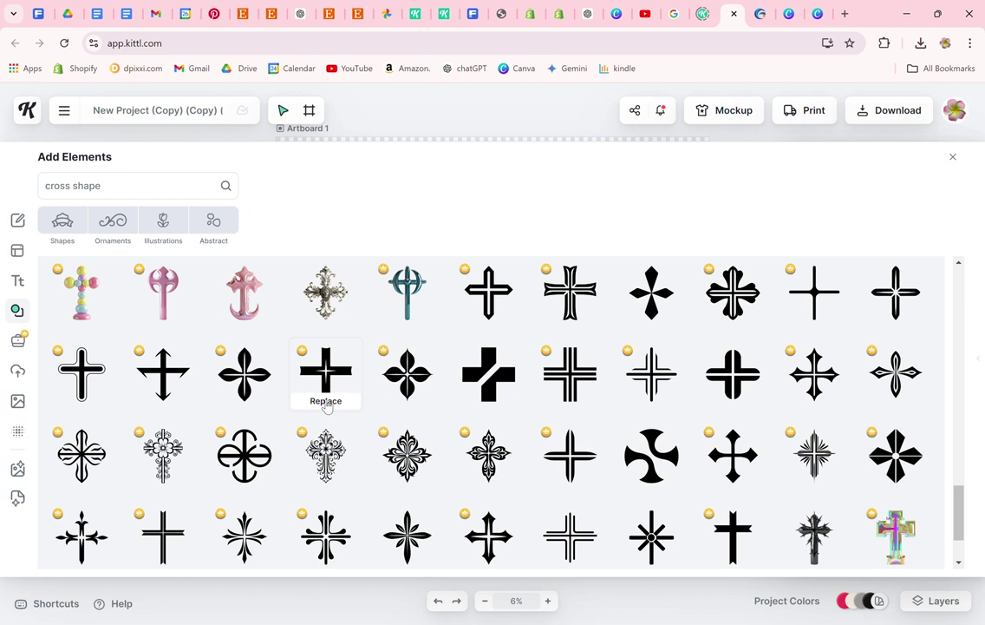
pyautogui.scroll(-1, 326, 405)
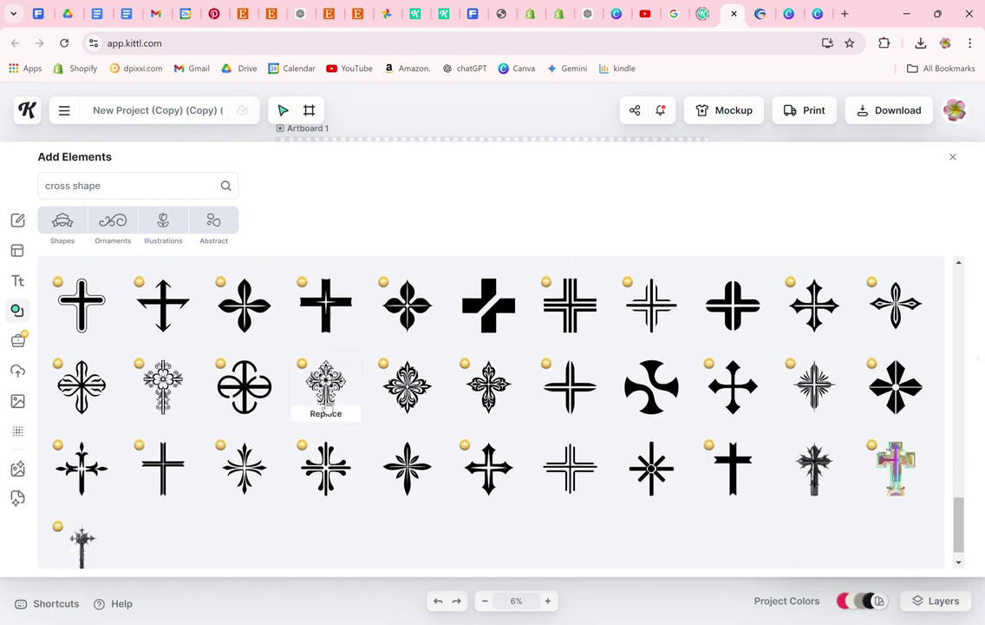
pyautogui.scroll(-1, 326, 404)
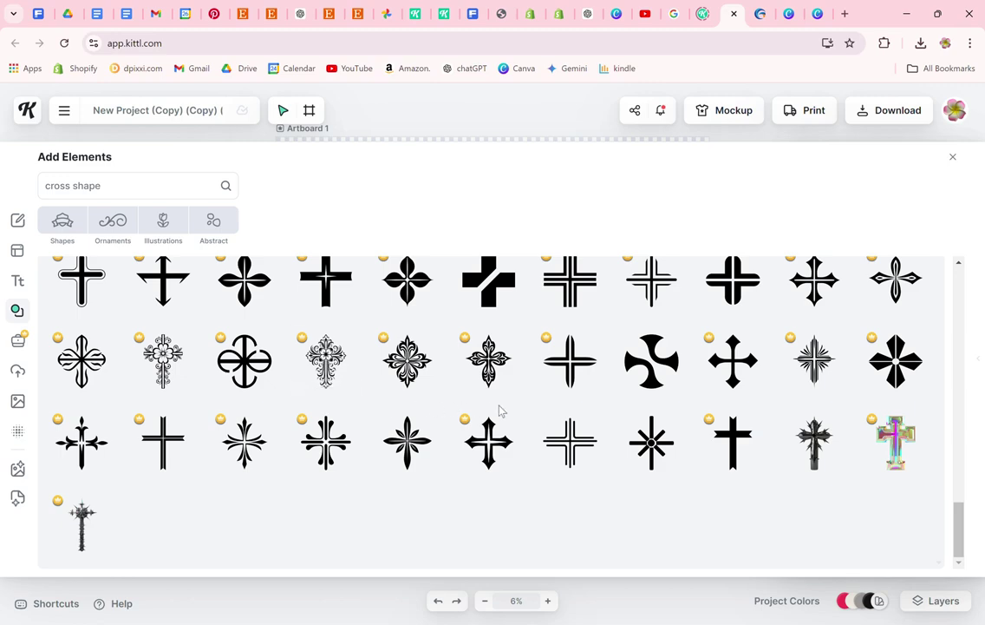
pyautogui.scroll(1, 507, 413)
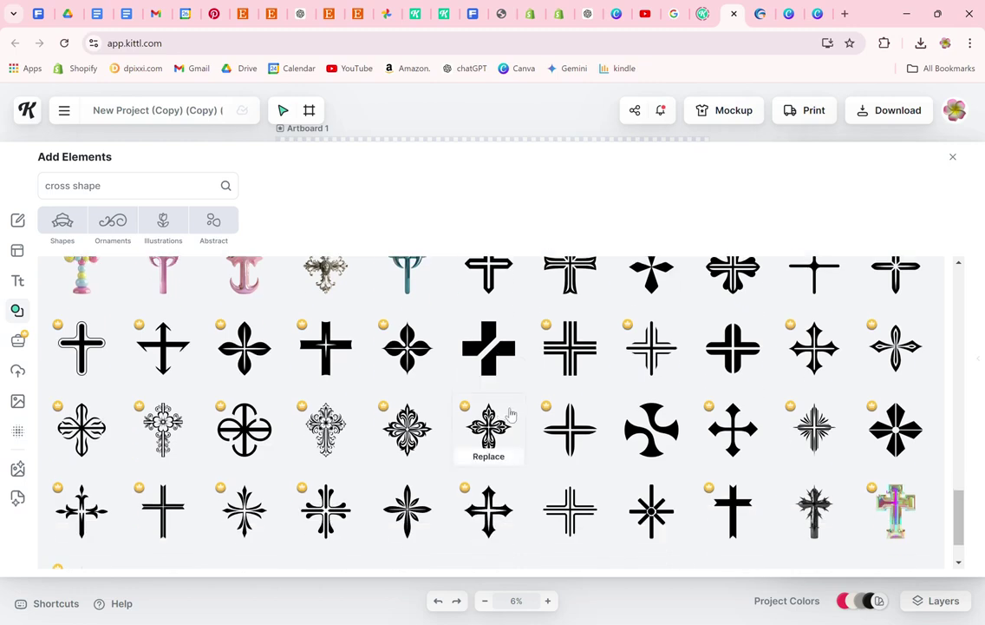
pyautogui.scroll(1, 520, 412)
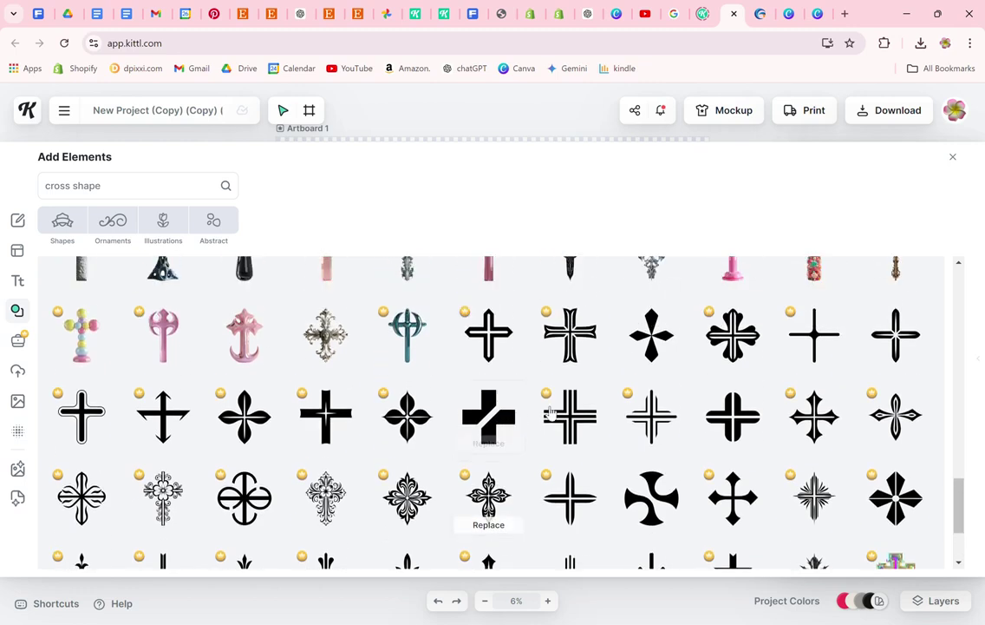
pyautogui.click(826, 338)
pyautogui.scroll(-2, 570, 421)
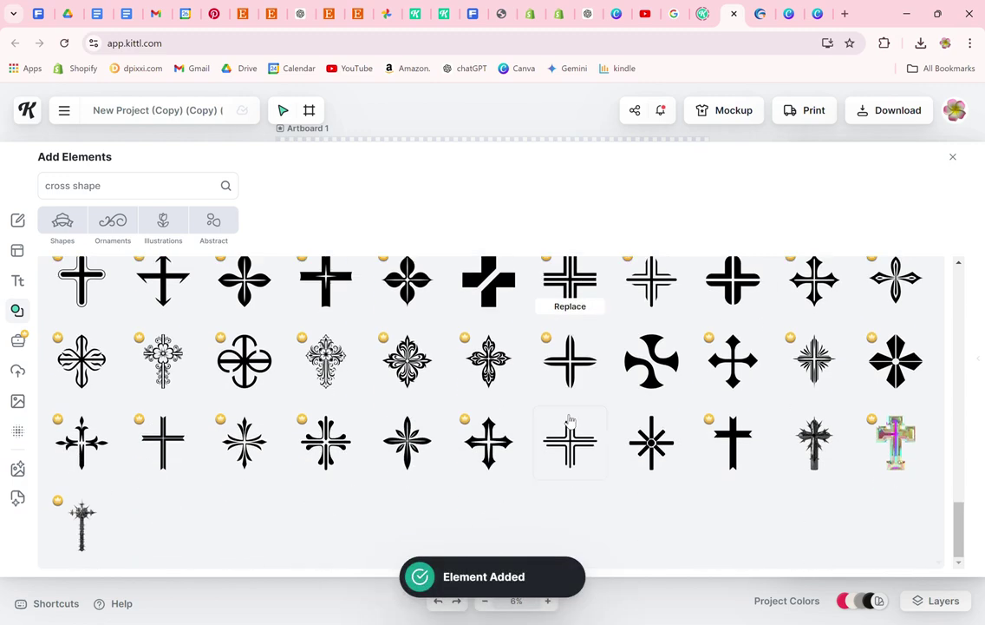
pyautogui.click(955, 157)
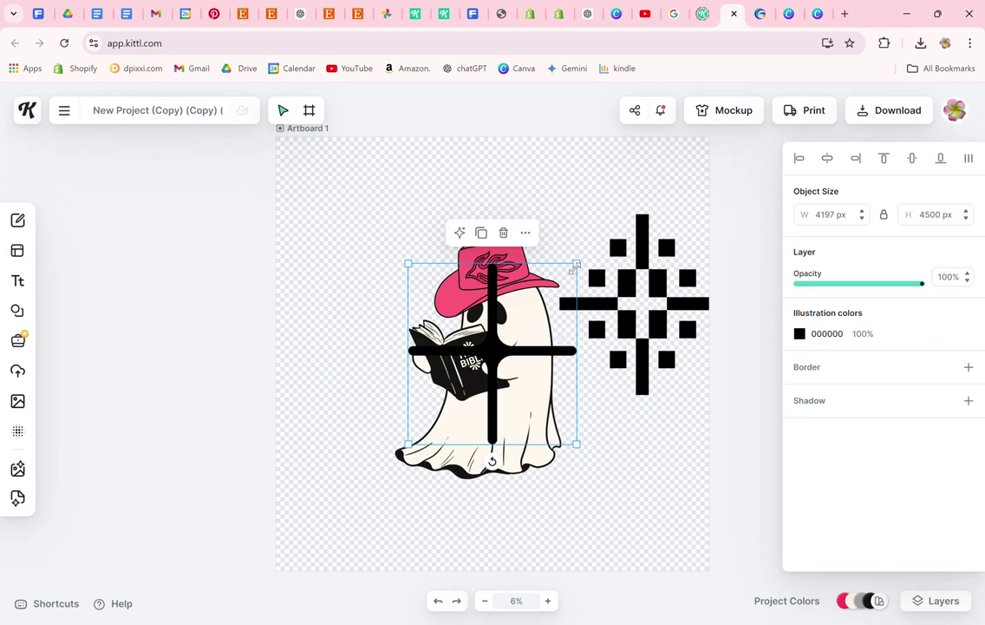
# Step: Shrink the thin cross to about 671 × 719 px left of the ghost and the pixel-style cross to about 1311 × 1426 px on its right
pyautogui.moveTo(573, 268); pyautogui.dragTo(275, 320)
pyautogui.click(648, 271)
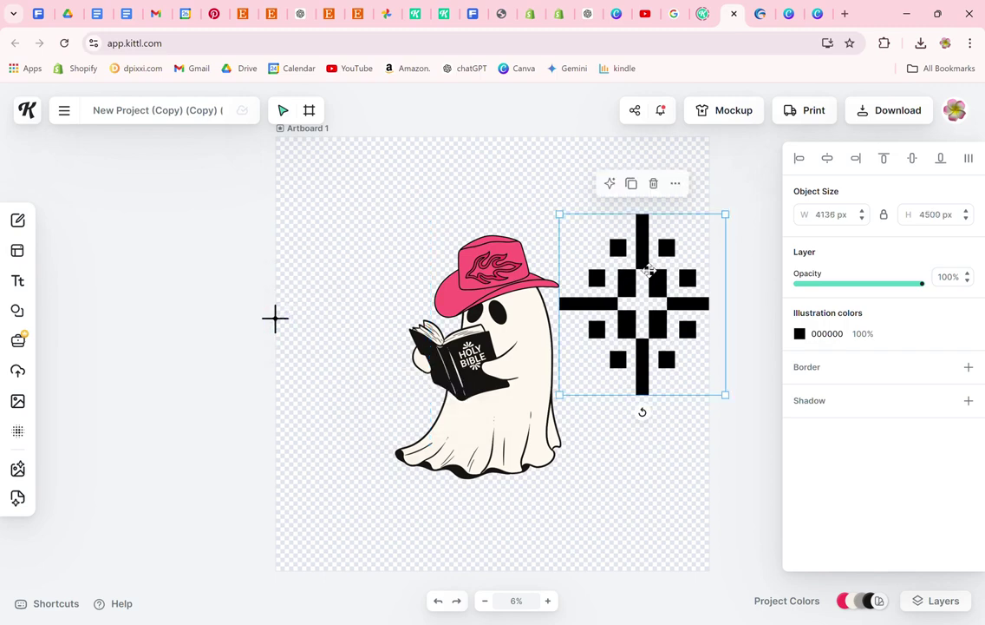
pyautogui.moveTo(680, 273); pyautogui.dragTo(652, 321)
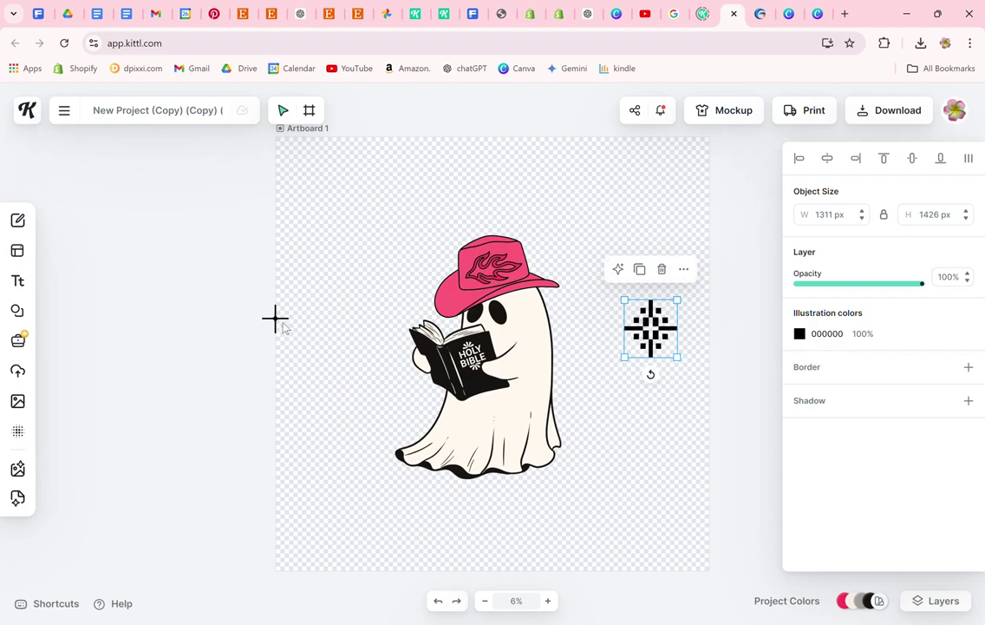
pyautogui.moveTo(275, 317); pyautogui.dragTo(337, 295)
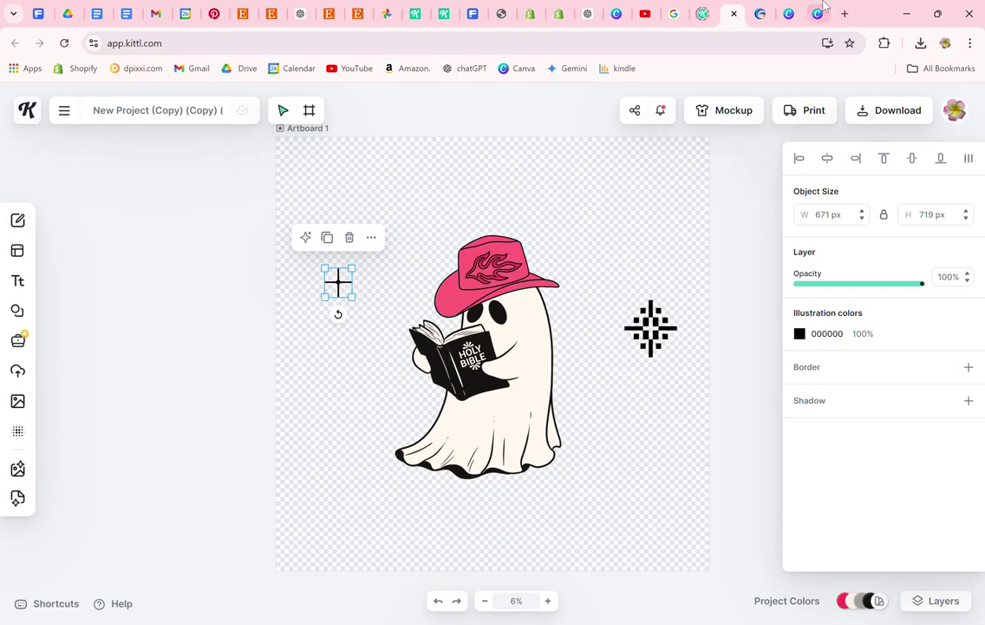
# Step: Switch to the coloring book design in Canva and add a blank second page
pyautogui.click(818, 14)
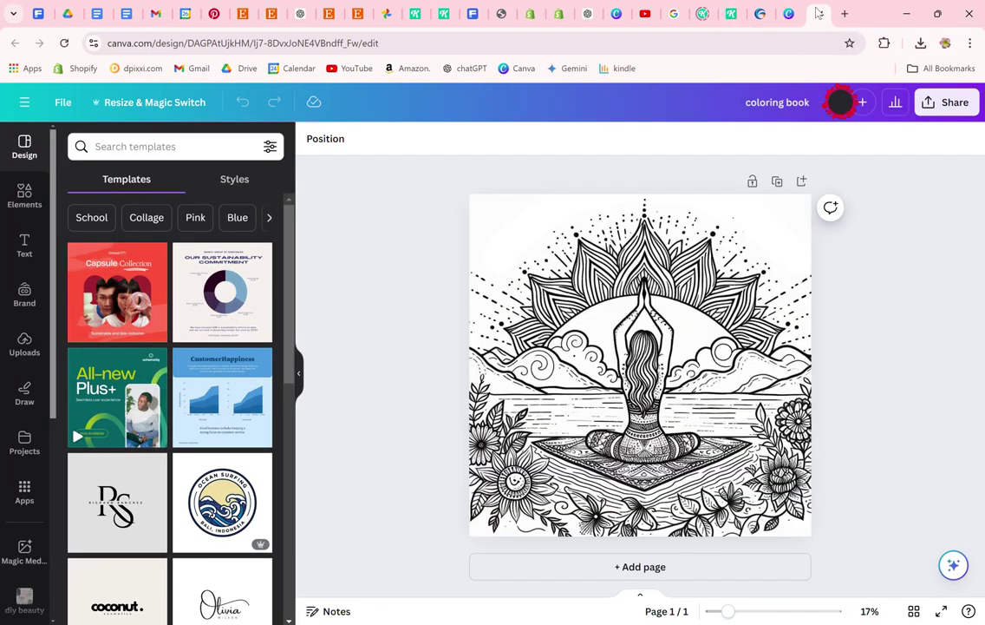
pyautogui.click(801, 181)
pyautogui.click(19, 347)
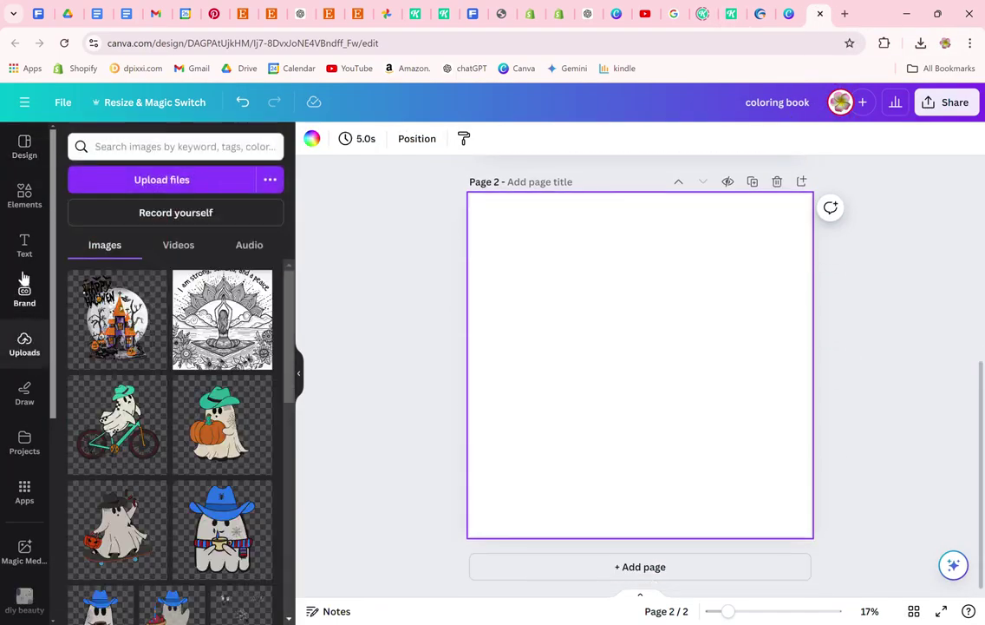
# Step: Search the elements for "cross", limit the results to graphics, and insert the plain white Latin cross on page 2
pyautogui.click(24, 196)
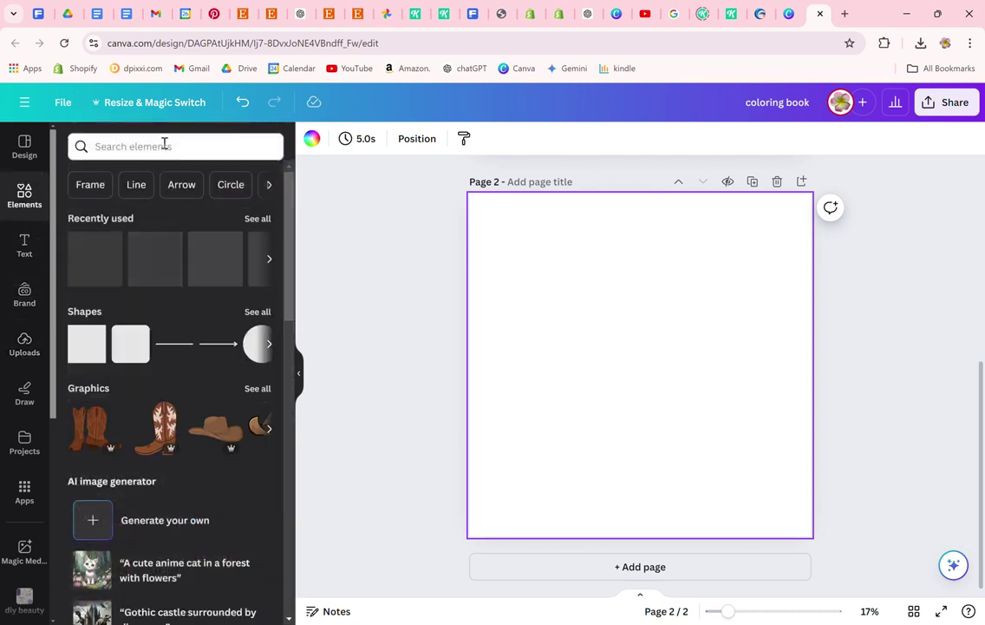
pyautogui.click(164, 146)
pyautogui.write('cross')
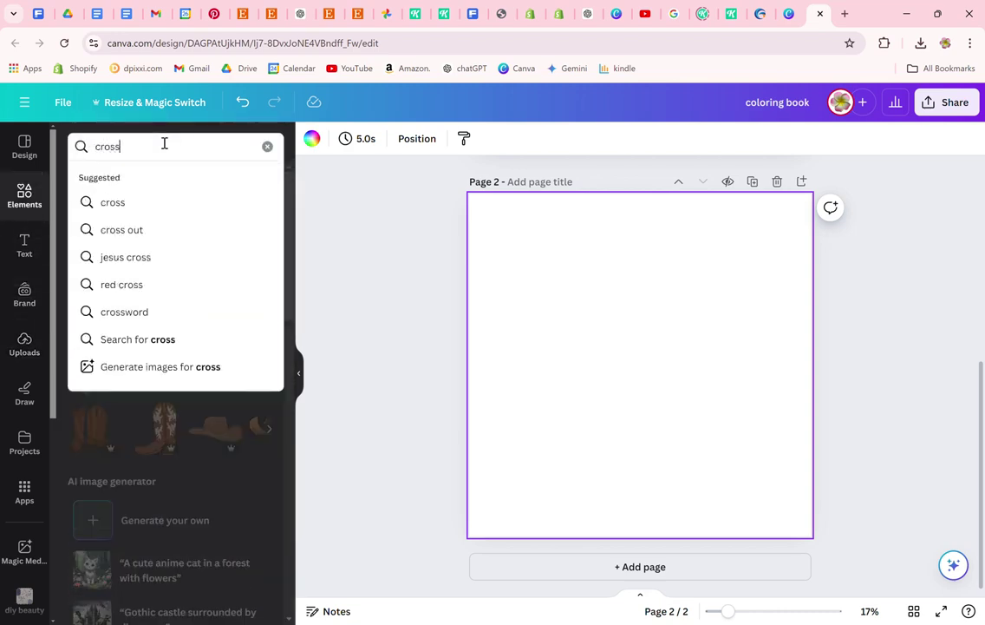
pyautogui.press('Return')
pyautogui.click(119, 182)
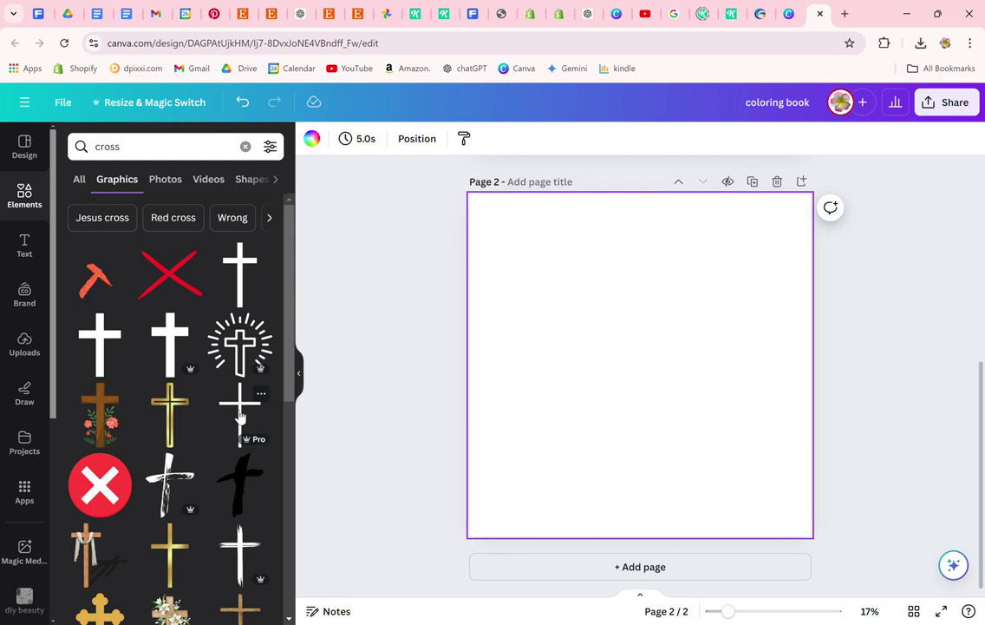
pyautogui.click(241, 300)
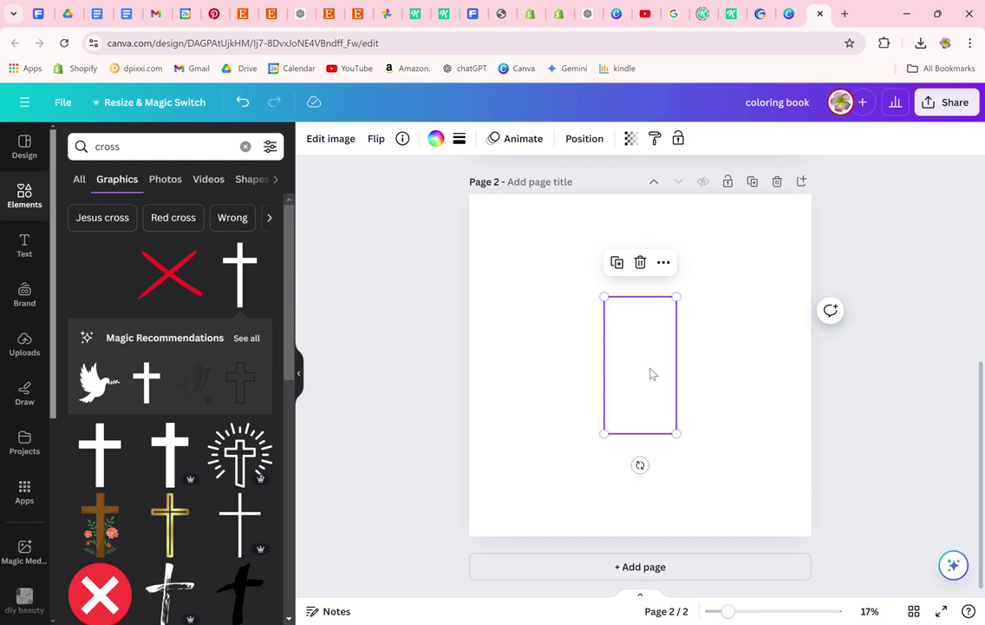
# Step: Recolor the inserted cross black and enlarge it to nearly the full height of page 2
pyautogui.click(434, 141)
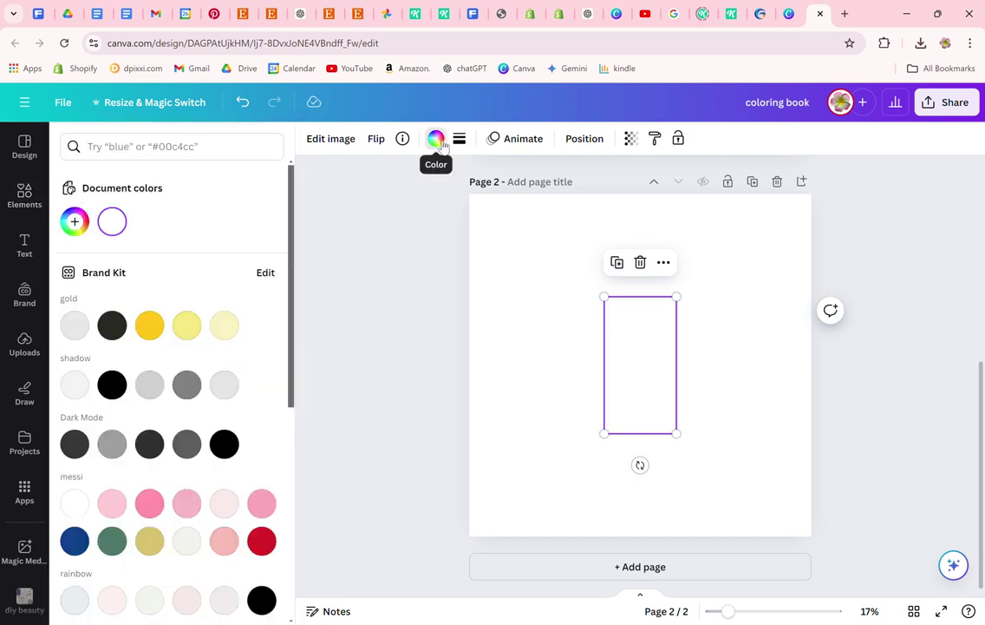
pyautogui.click(113, 386)
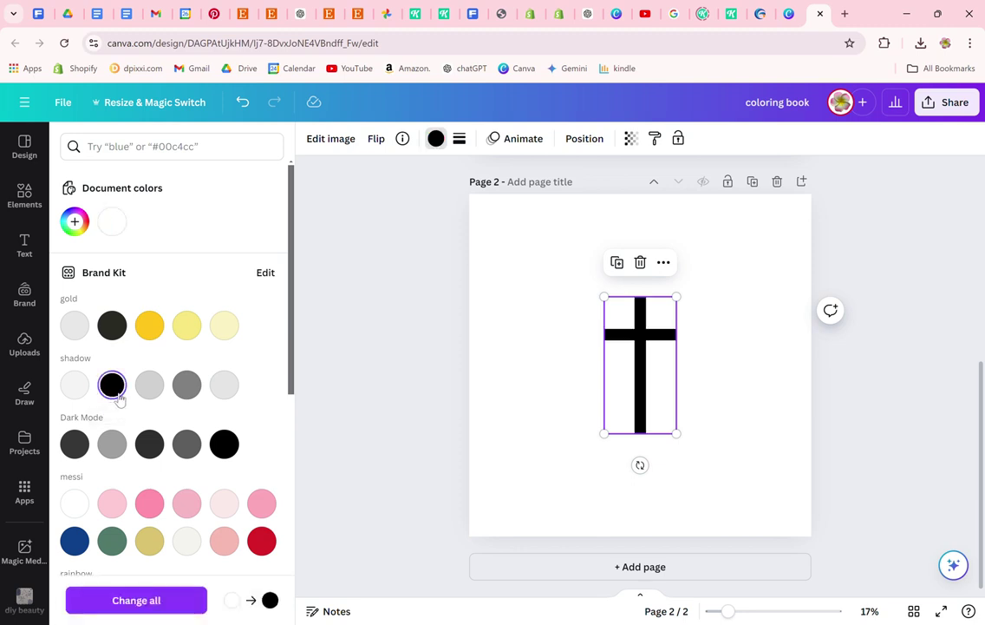
pyautogui.click(736, 351)
pyautogui.click(651, 345)
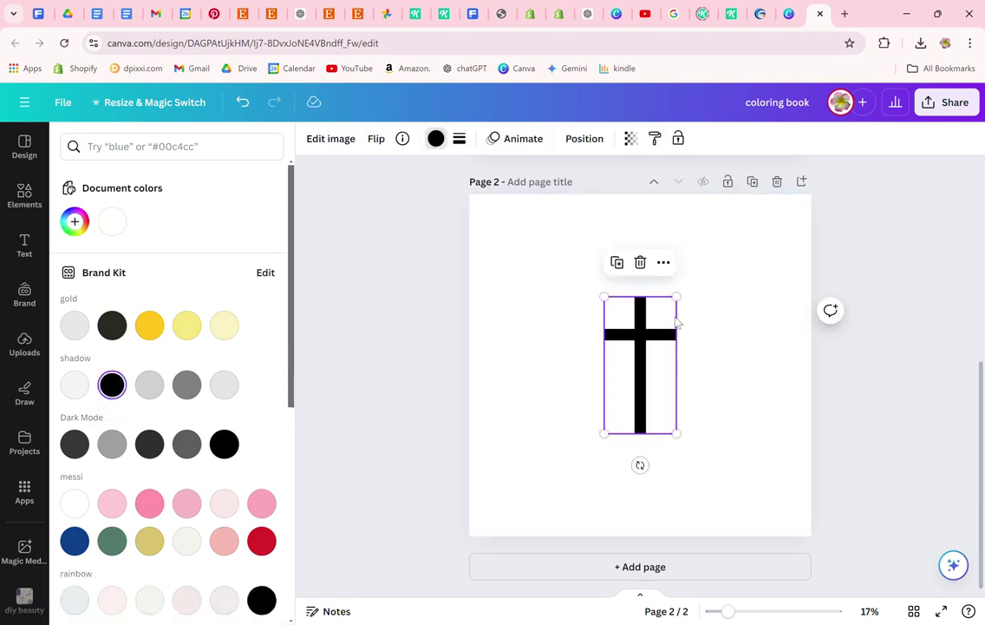
pyautogui.moveTo(678, 298); pyautogui.dragTo(720, 213)
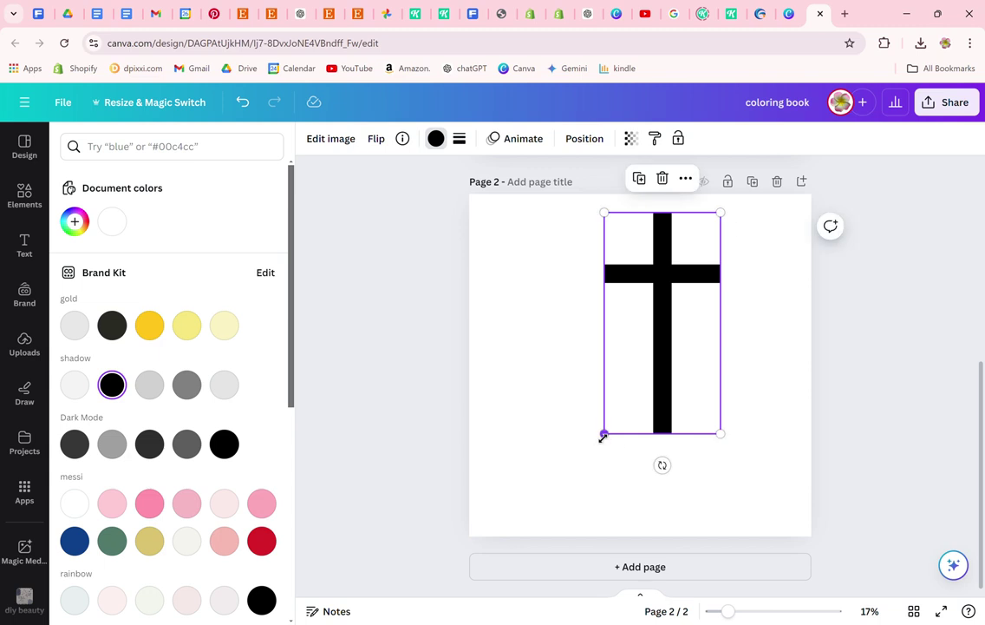
pyautogui.moveTo(603, 435); pyautogui.dragTo(541, 523)
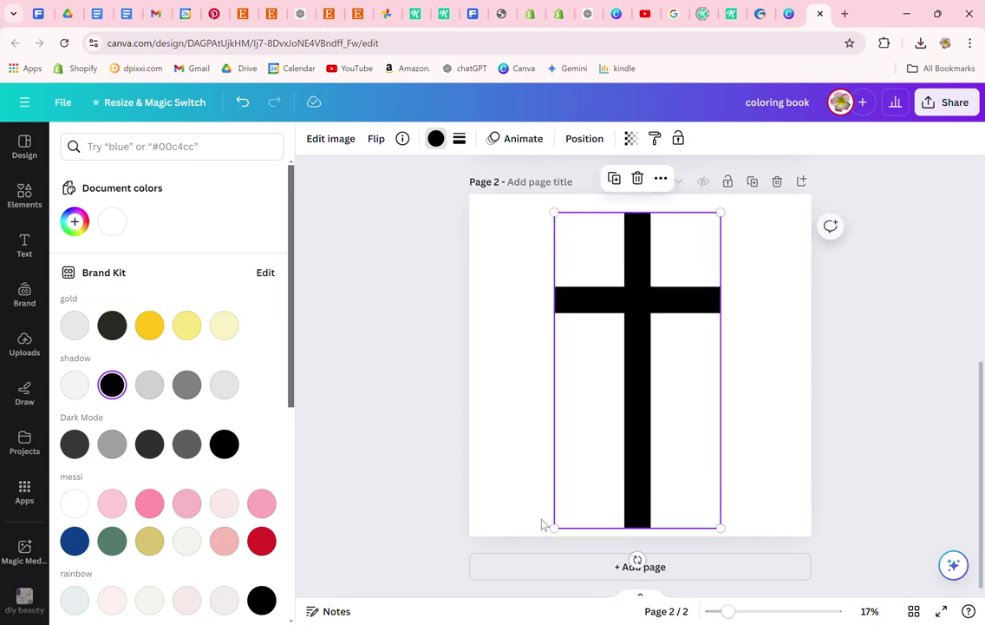
# Step: Download only page 2 as an SVG with a transparent background
pyautogui.click(947, 101)
pyautogui.click(728, 465)
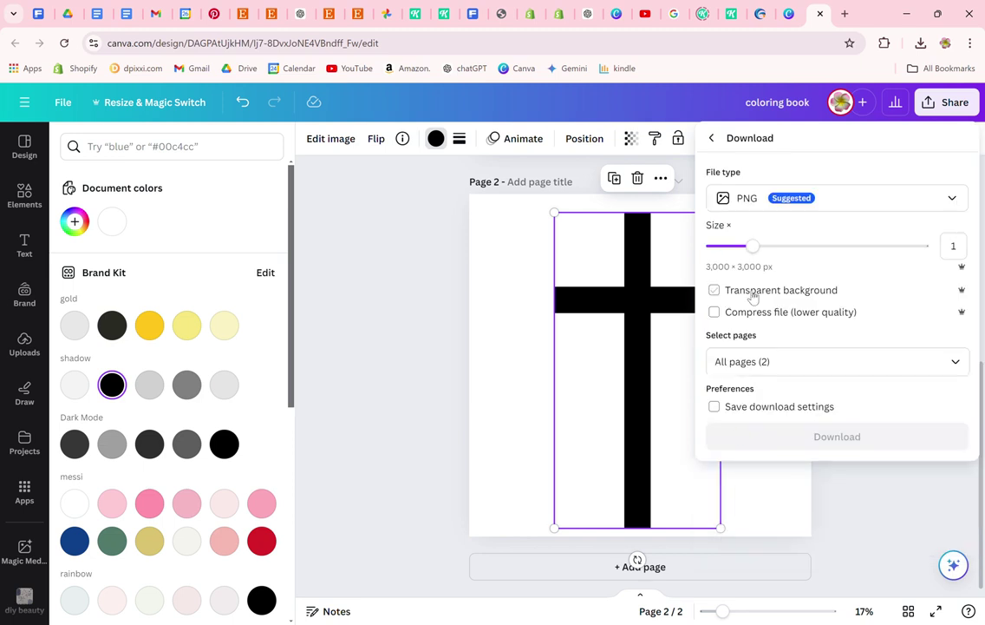
pyautogui.click(738, 202)
pyautogui.click(747, 394)
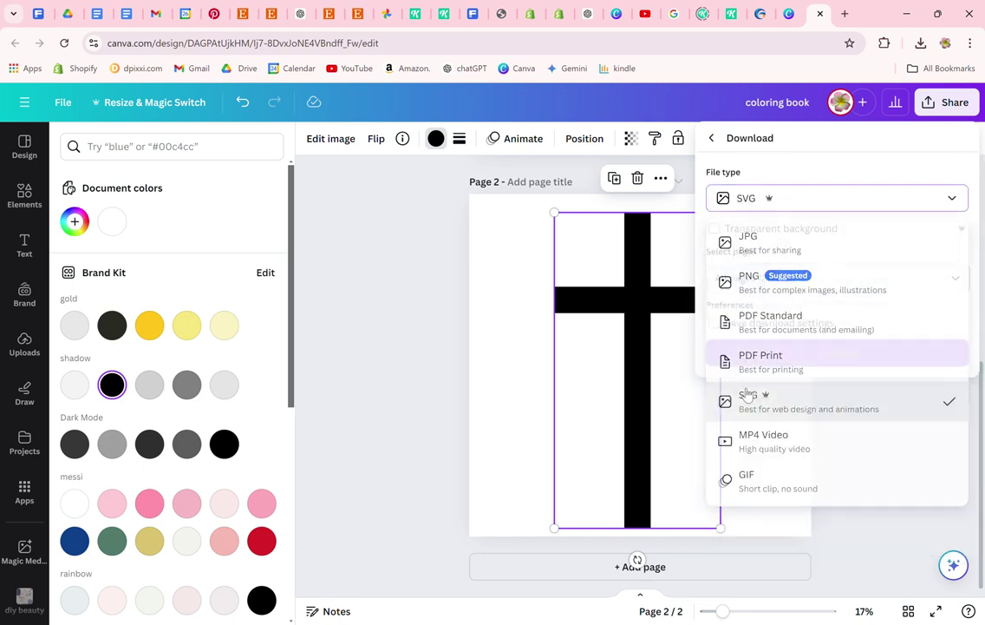
pyautogui.click(737, 231)
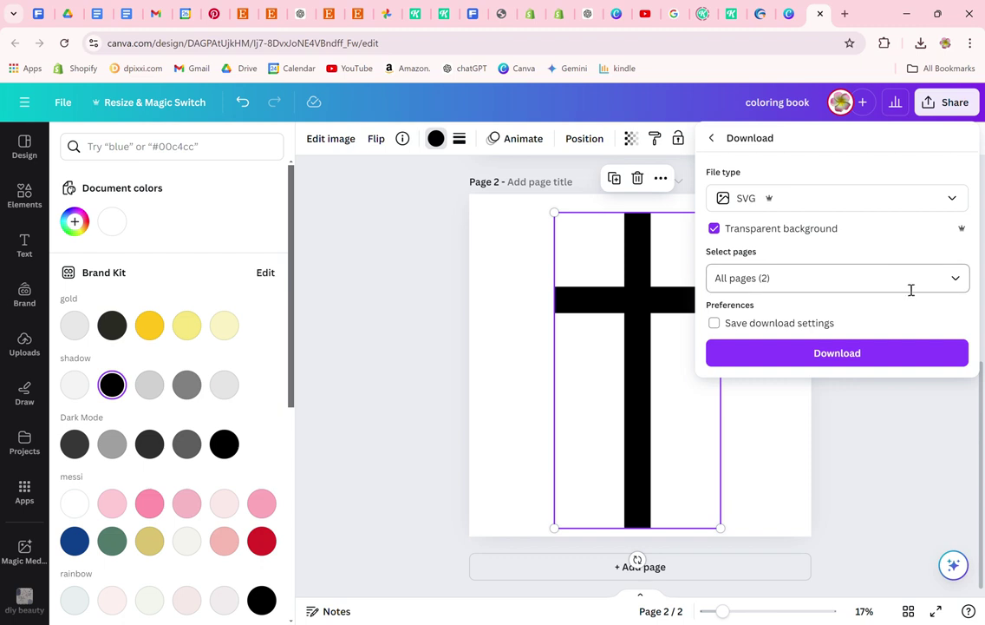
pyautogui.click(954, 278)
pyautogui.click(957, 317)
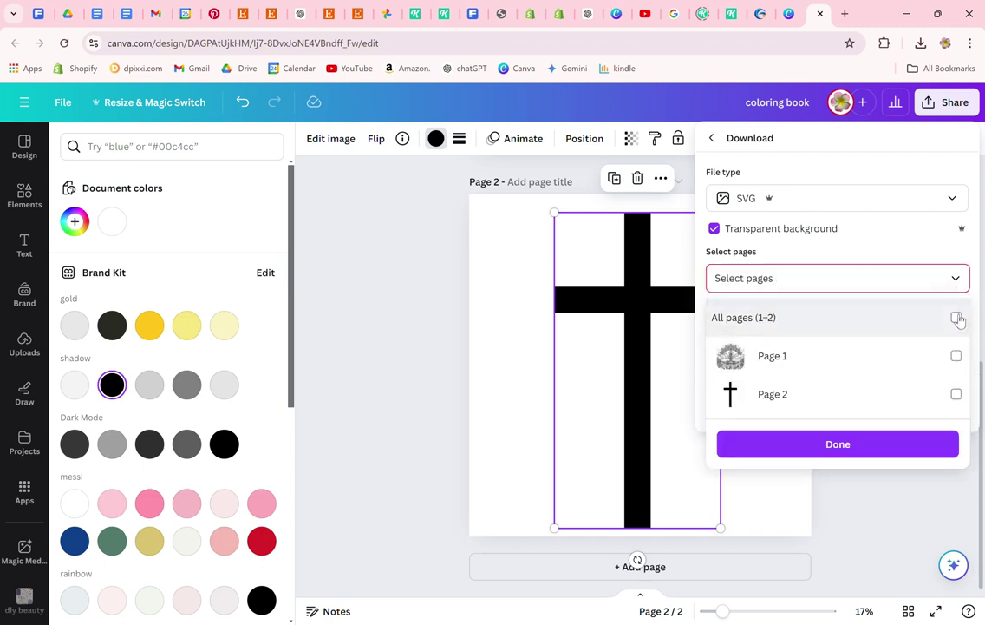
pyautogui.click(957, 395)
pyautogui.click(890, 444)
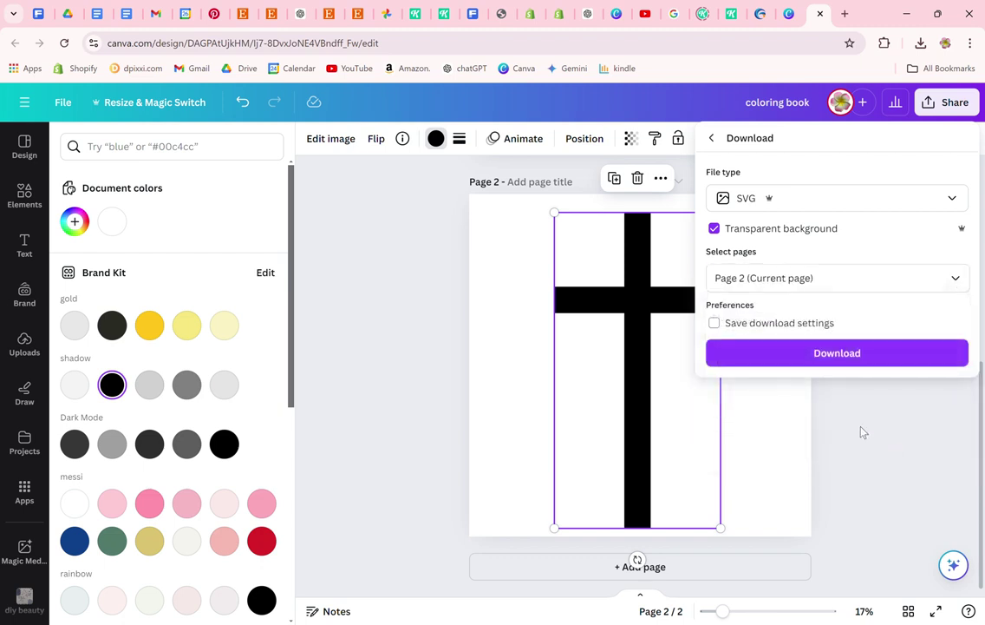
pyautogui.click(850, 353)
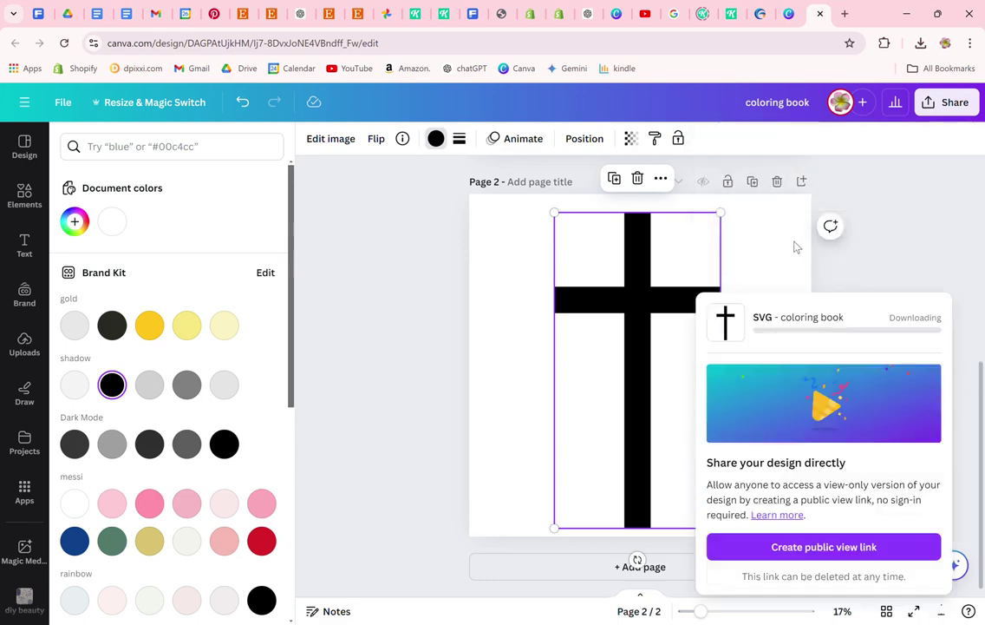
# Step: Switch back to the ghost project in Kittl and upload the cross SVG from the Downloads folder
pyautogui.click(727, 15)
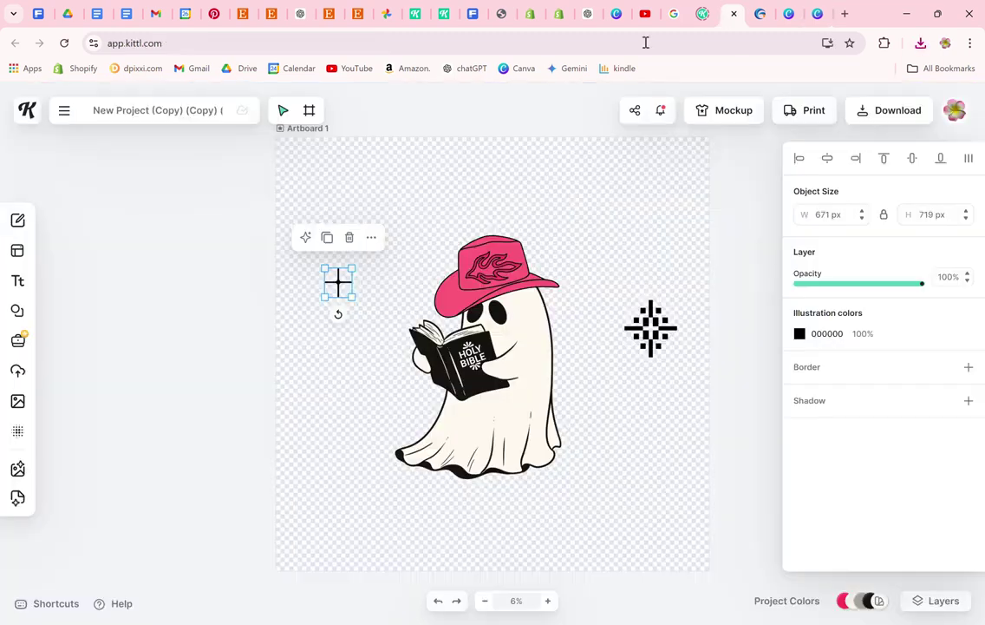
pyautogui.click(17, 310)
pyautogui.click(18, 370)
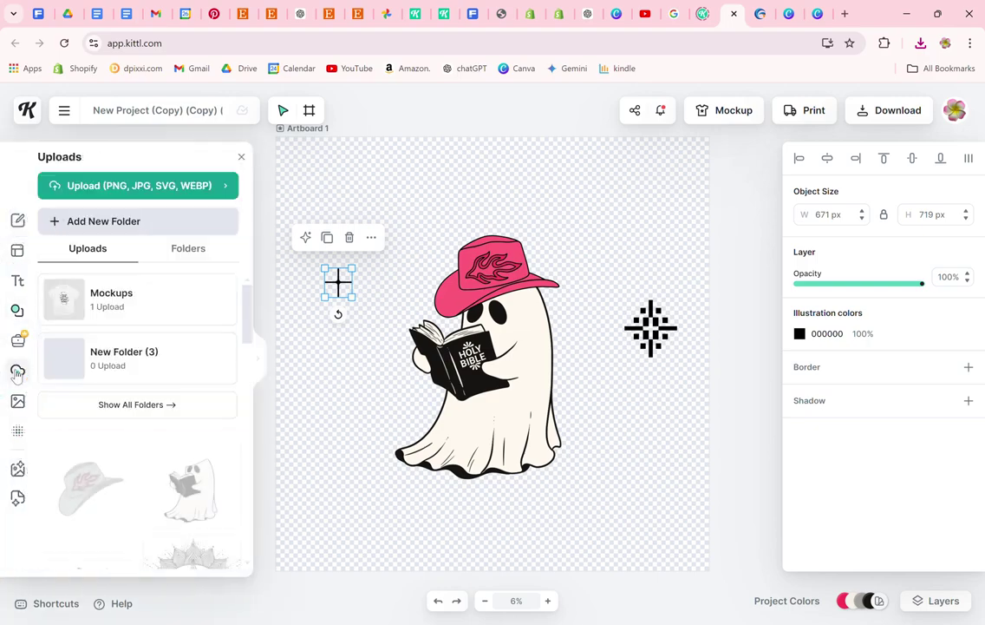
pyautogui.click(79, 176)
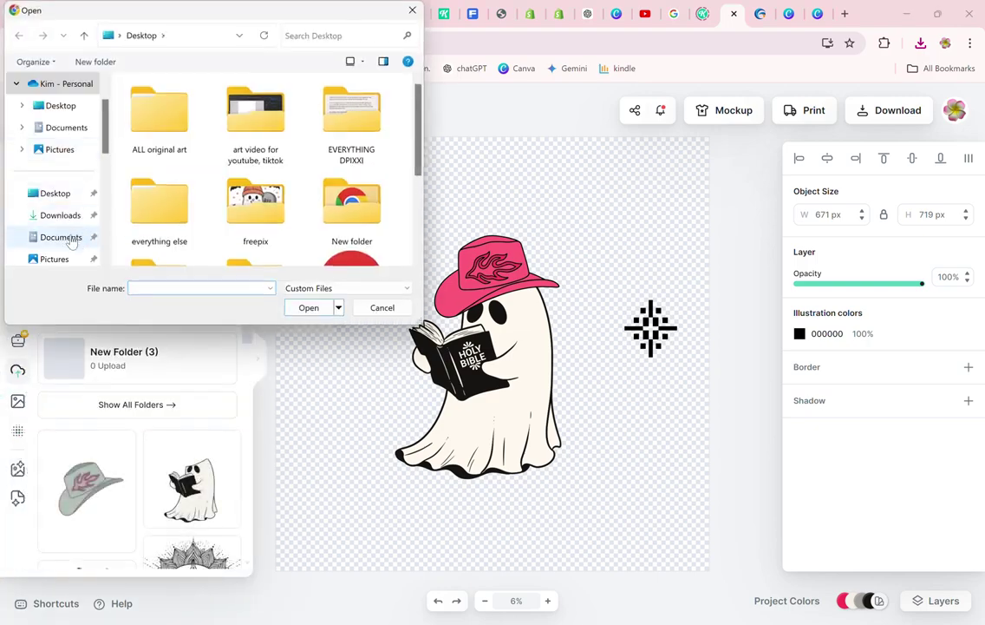
pyautogui.click(78, 219)
pyautogui.doubleClick(201, 117)
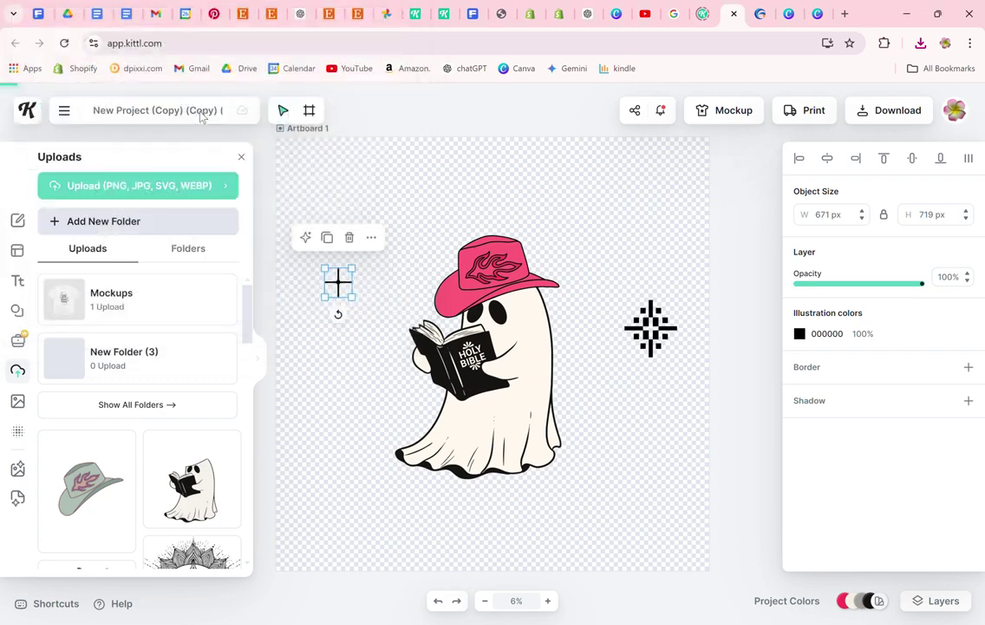
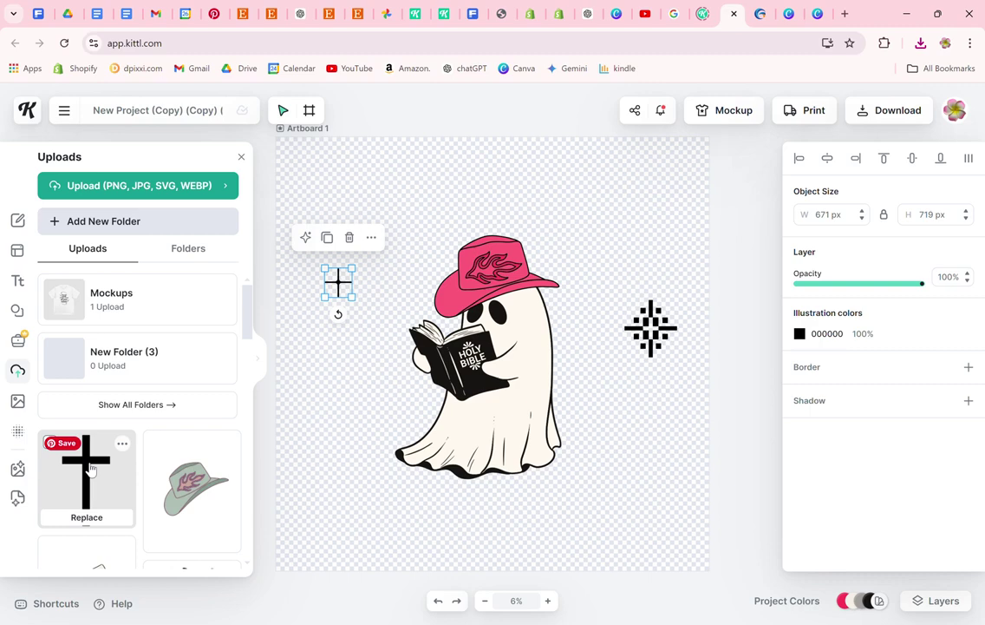
# Step: Add the uploaded cross to the artboard, shrink it to about 318 px wide, and place it on the ghost beside its eyes
pyautogui.click(90, 468)
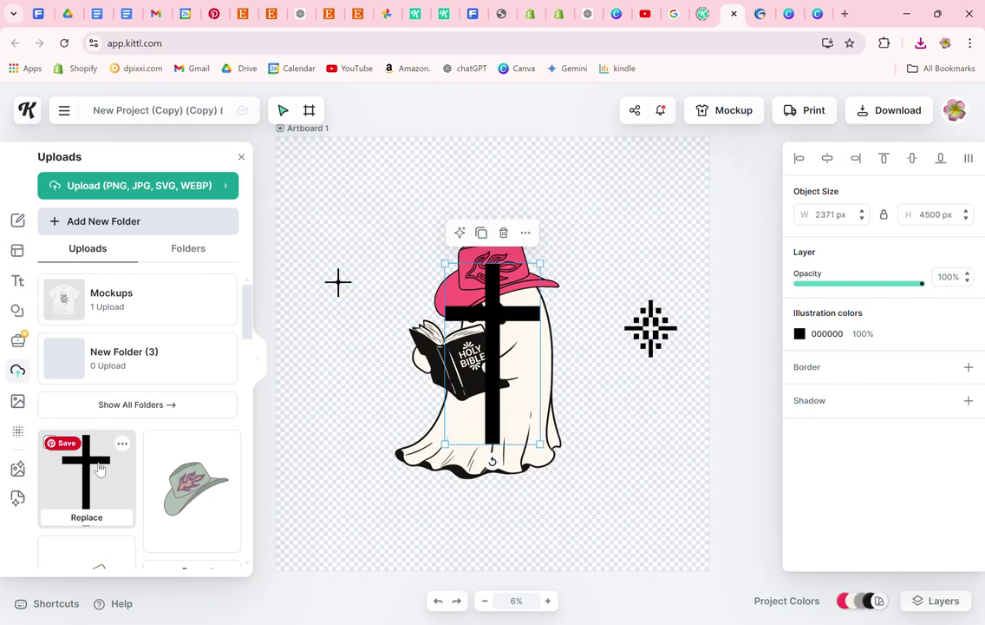
pyautogui.moveTo(539, 261); pyautogui.dragTo(526, 341)
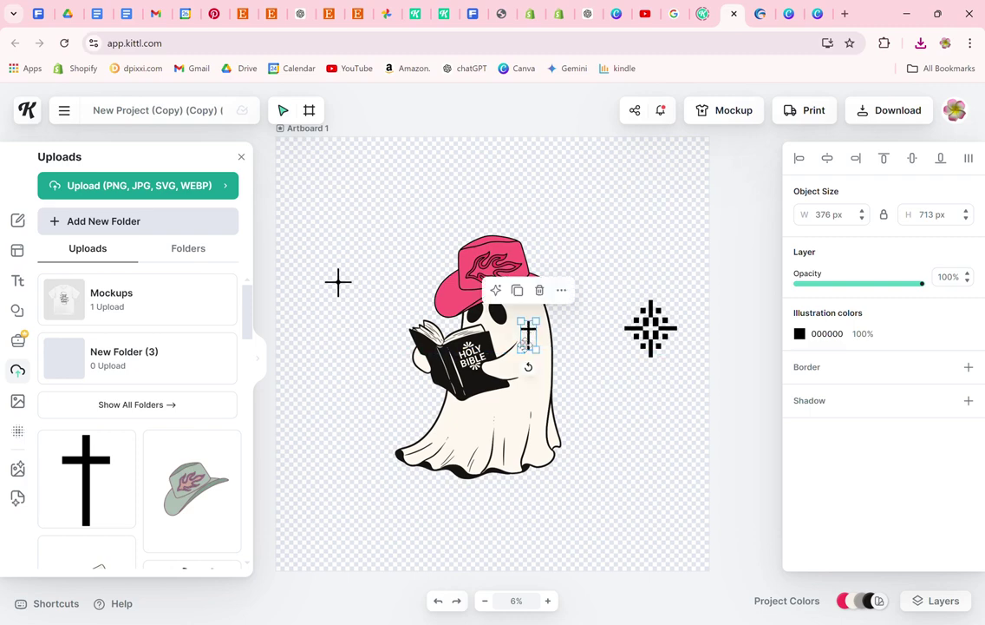
pyautogui.click(591, 388)
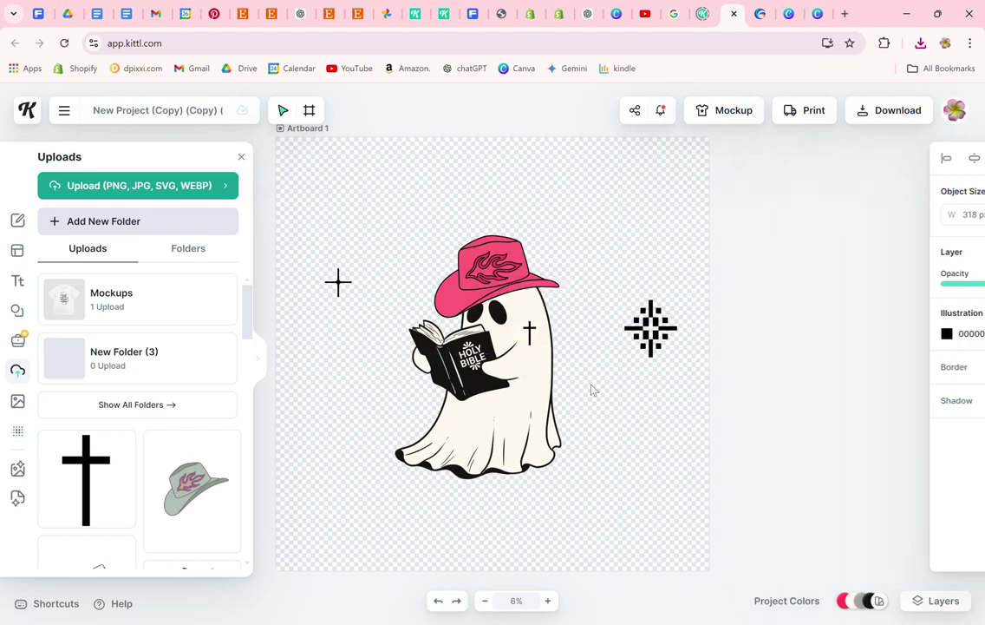
# Step: Fine-tune the position of the small black cross on the ghost's chest, keeping it beside the raised arm and below the eyes
pyautogui.moveTo(528, 334); pyautogui.dragTo(531, 335)
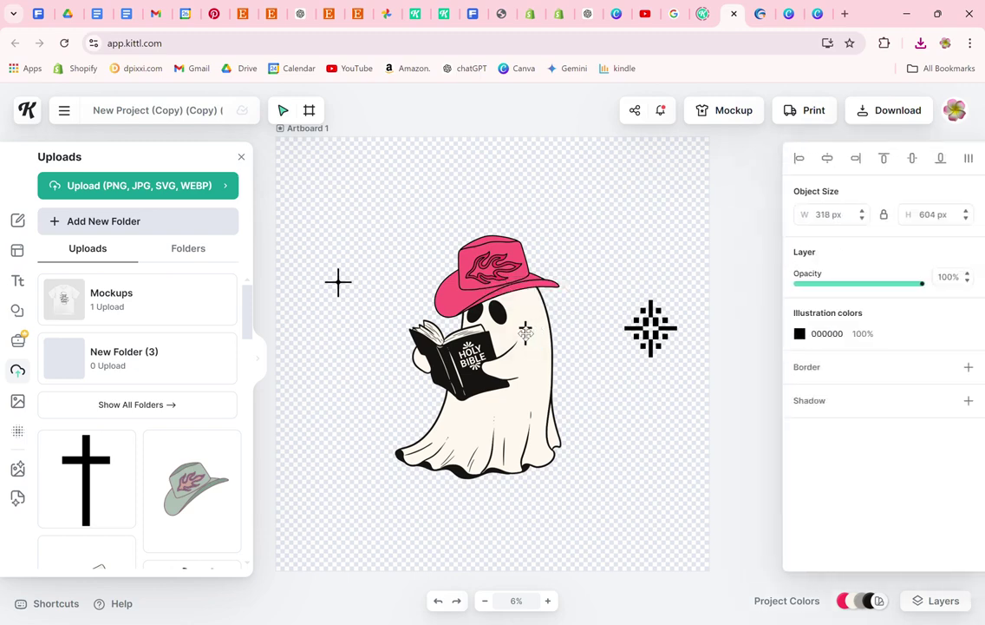
pyautogui.click(610, 412)
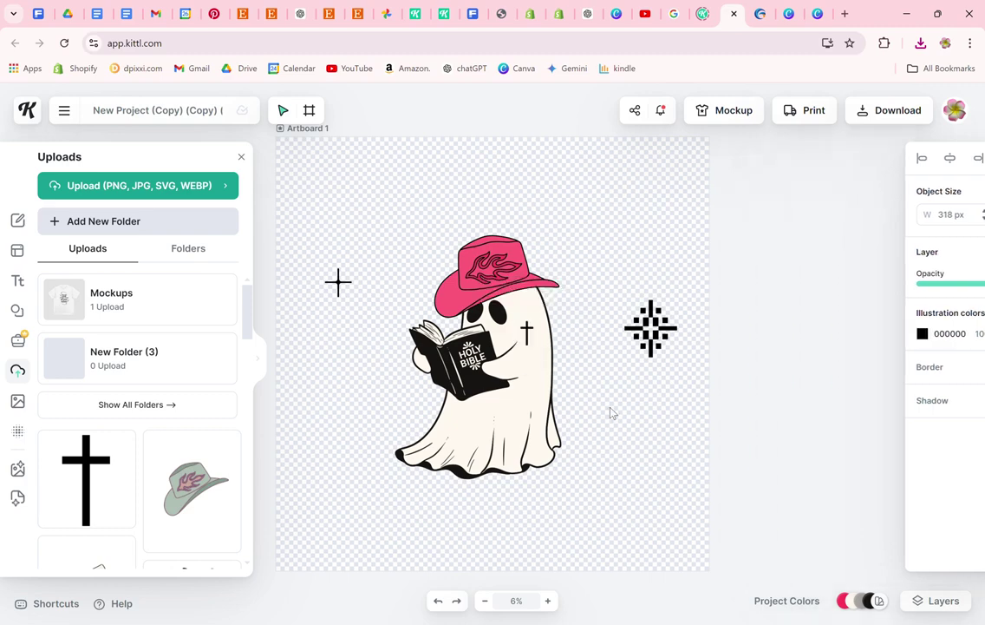
pyautogui.click(526, 338)
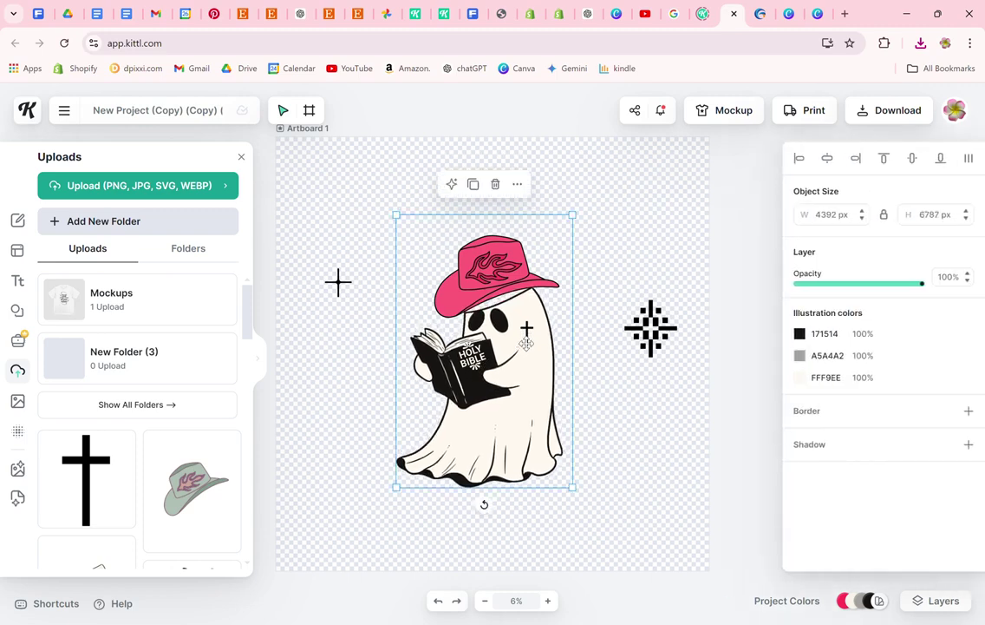
pyautogui.click(516, 175)
pyautogui.click(573, 295)
pyautogui.click(527, 334)
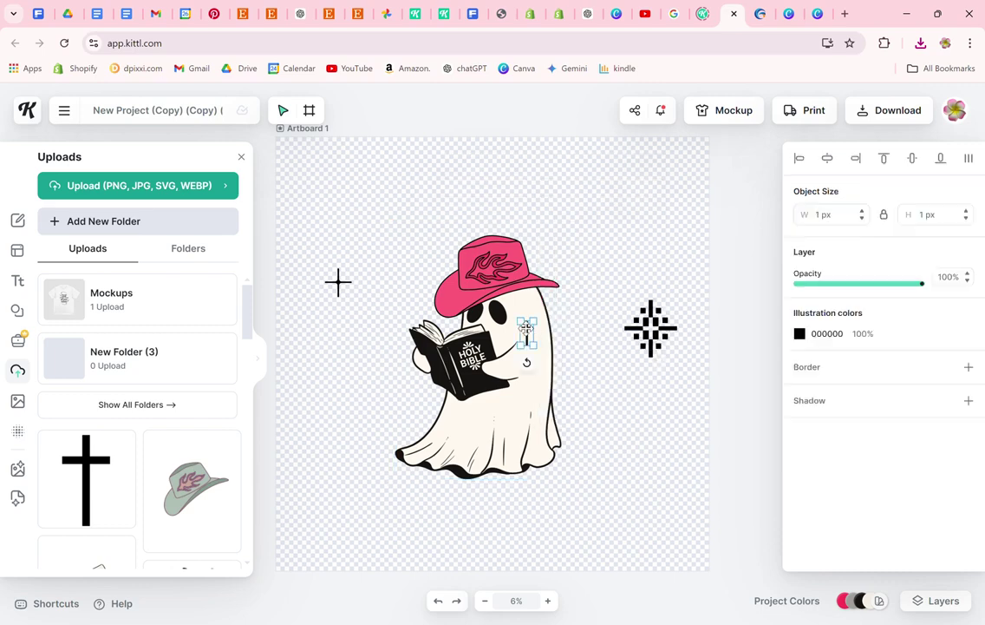
pyautogui.click(590, 392)
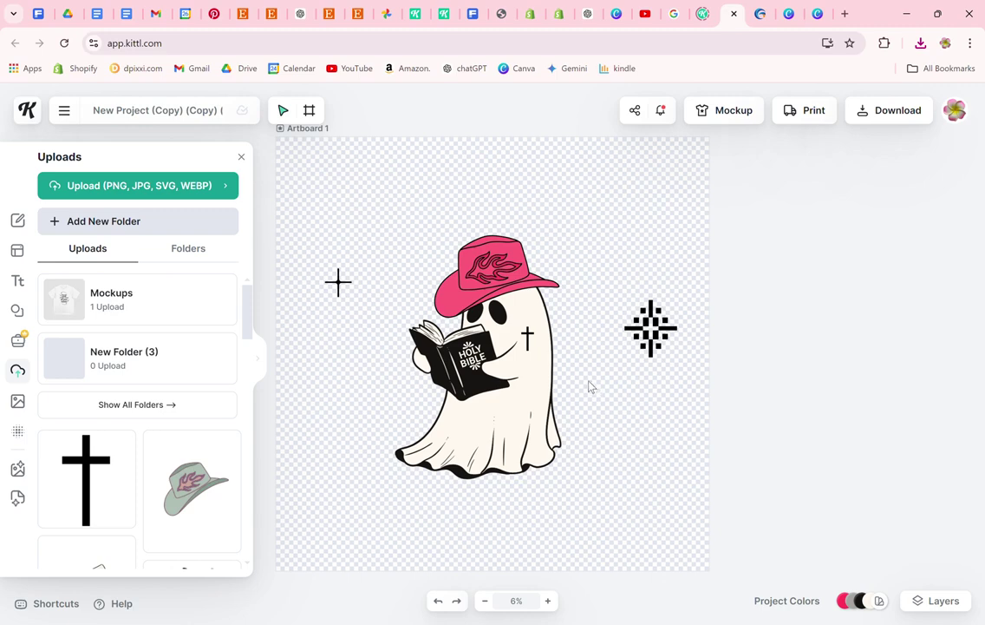
# Step: Delete the pixelated cross ornament and the thin plus-shaped cross placed on either side of the ghost
pyautogui.click(652, 333)
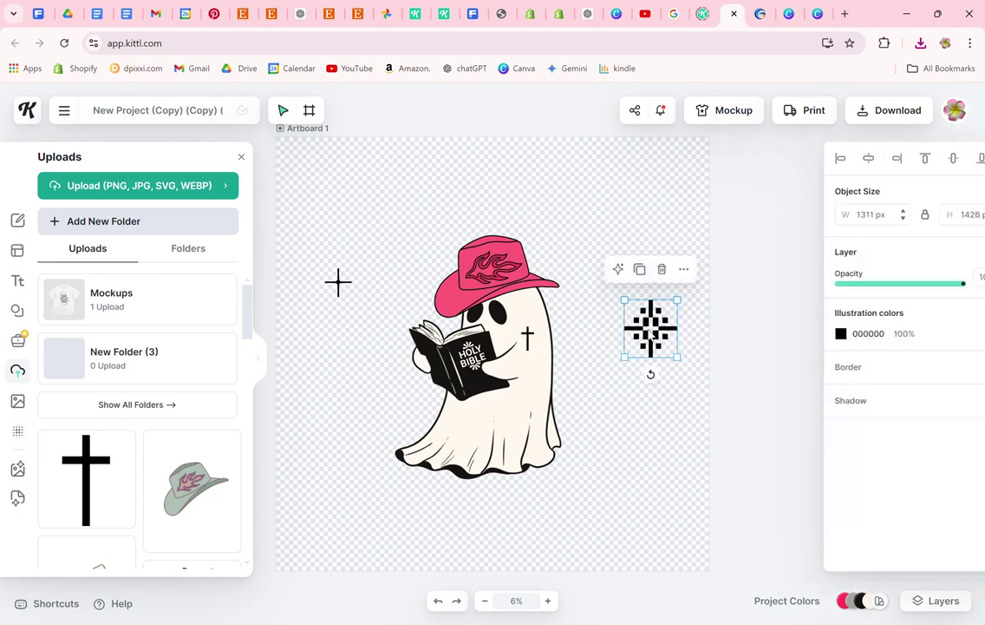
pyautogui.press('Delete')
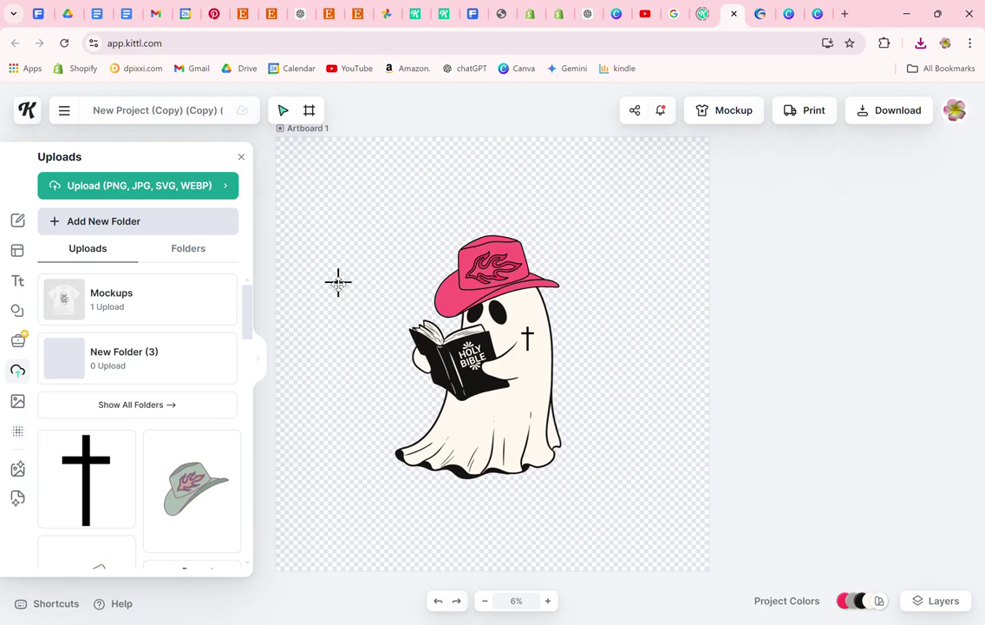
pyautogui.click(338, 282)
pyautogui.moveTo(338, 282); pyautogui.dragTo(369, 366)
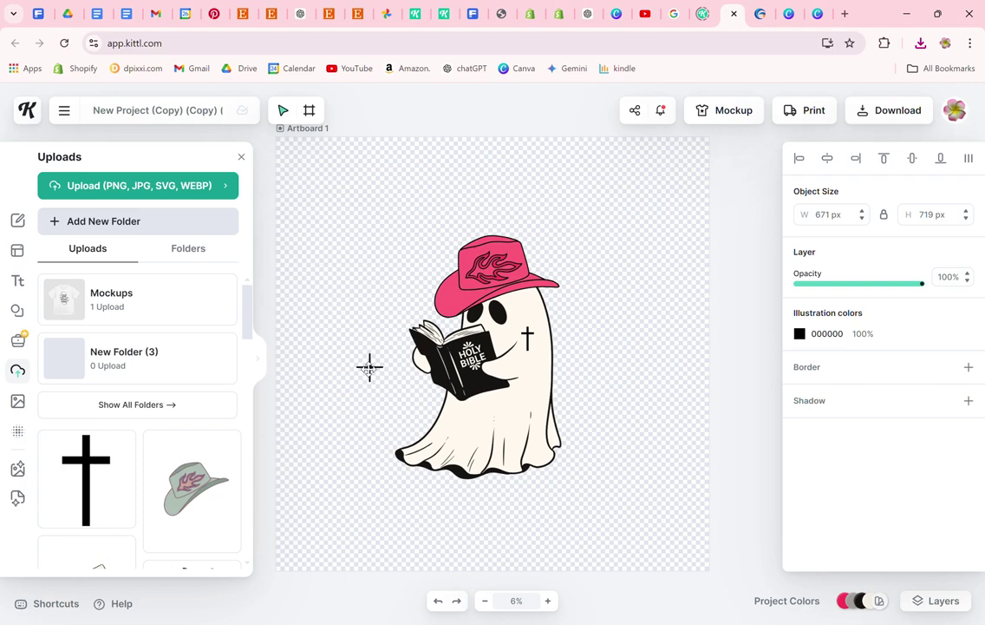
pyautogui.click(368, 364)
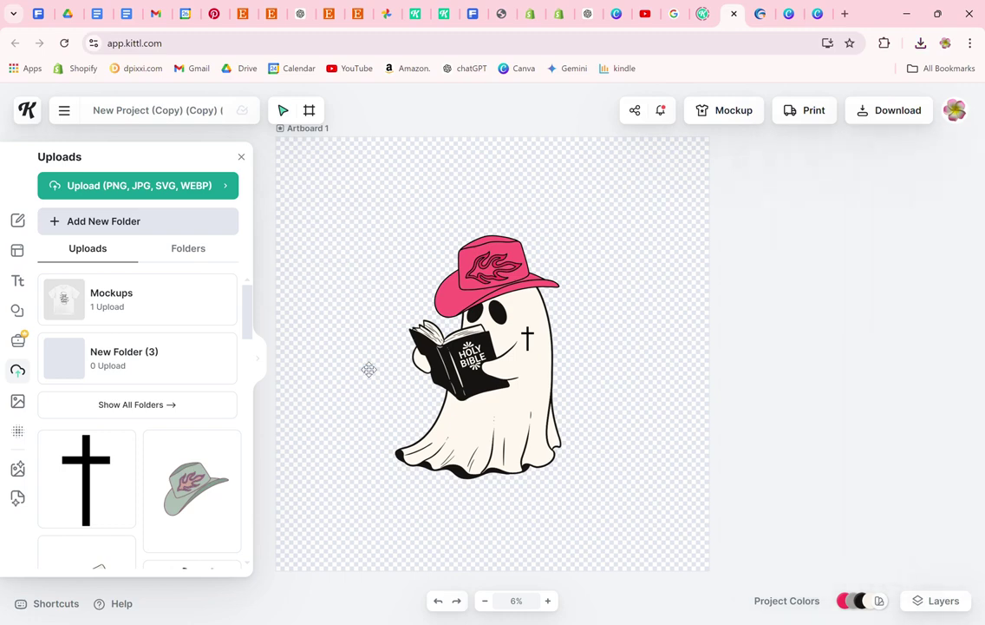
# Step: Add a headline at font size 300 and stretch its text box to about 8199 px wide near the artboard's upper edge
pyautogui.click(14, 281)
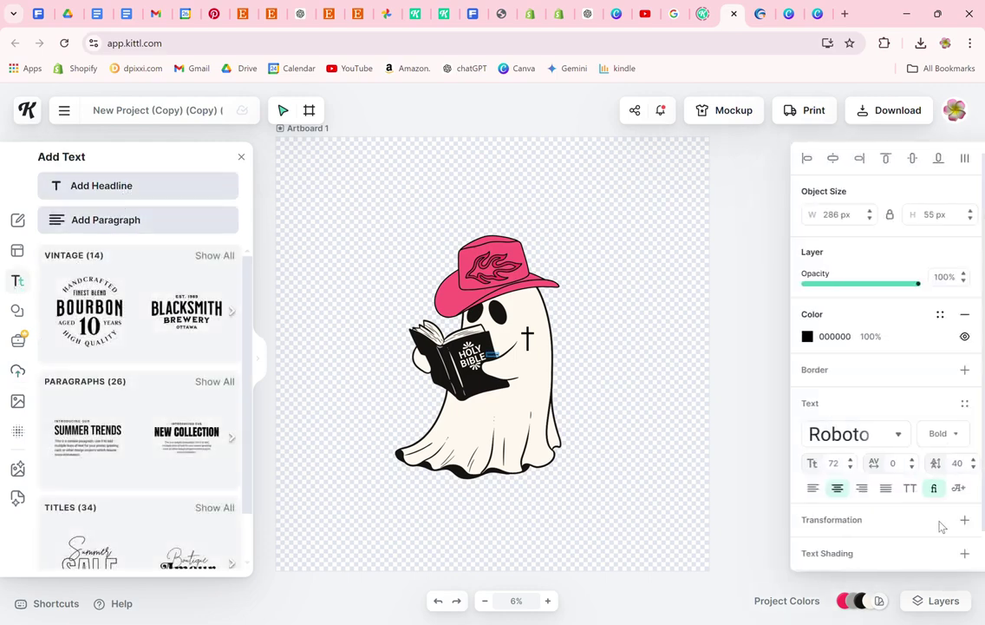
pyautogui.click(825, 463)
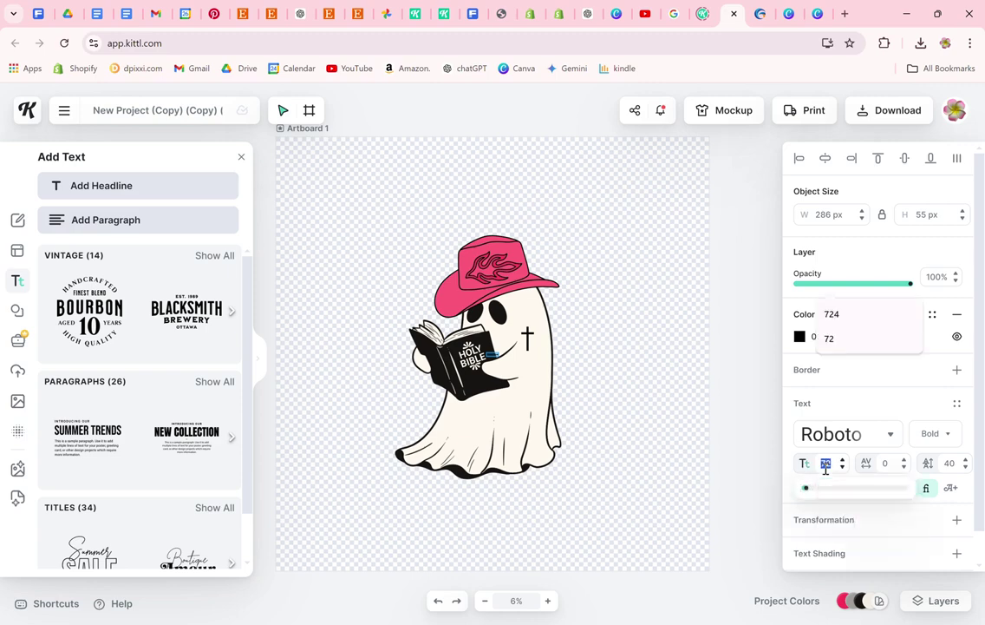
pyautogui.write('300')
pyautogui.press('Return')
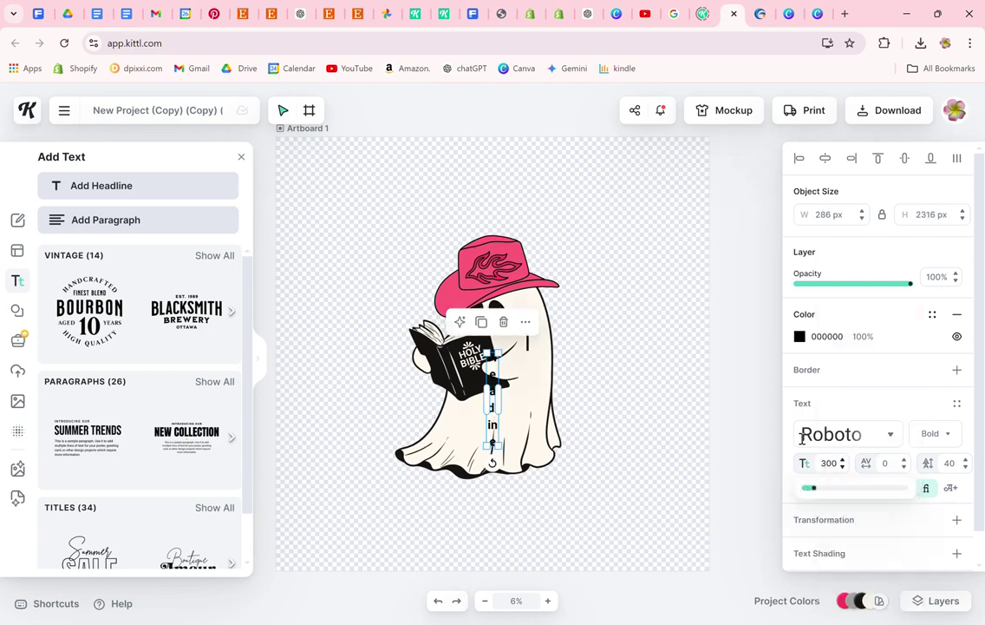
pyautogui.moveTo(501, 404); pyautogui.dragTo(574, 399)
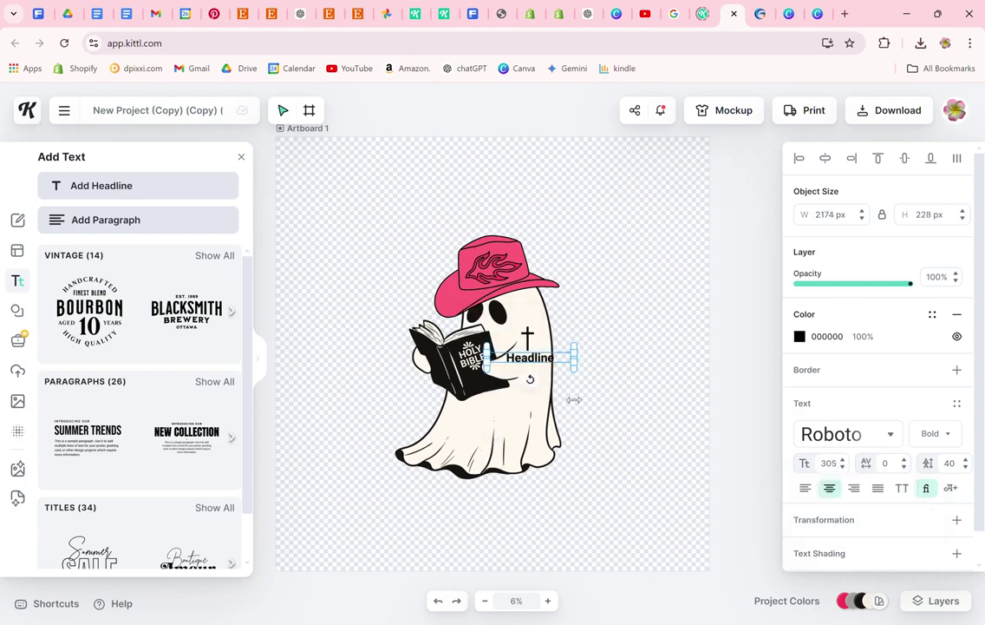
pyautogui.moveTo(544, 354); pyautogui.dragTo(682, 169)
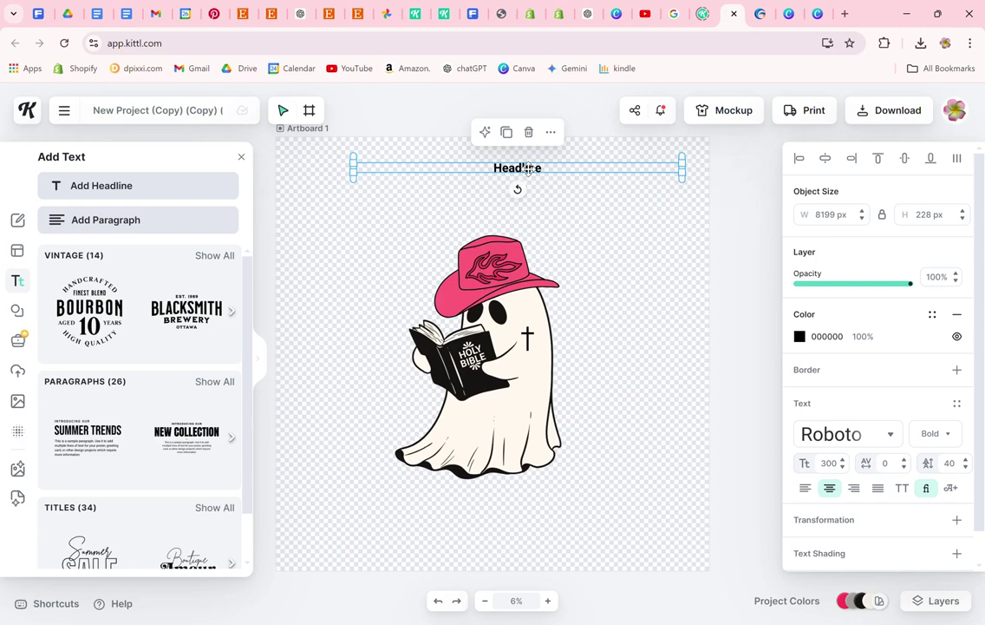
# Step: Replace the headline's placeholder text with "THE ONLY GHOST HUNTING ME"
pyautogui.doubleClick(528, 169)
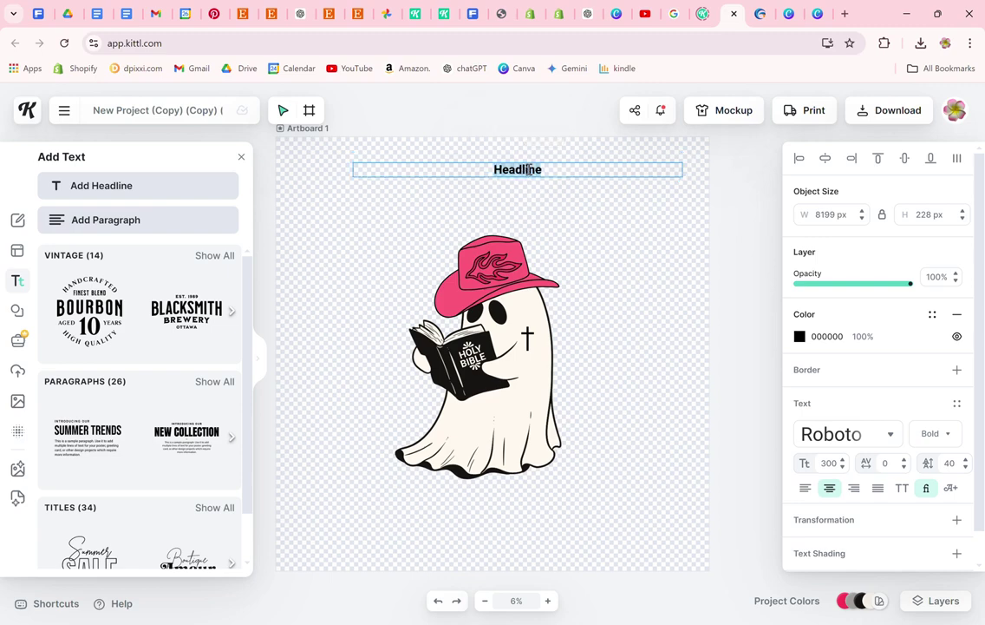
pyautogui.hotkey('ctrl', 'a')
pyautogui.write('THE ONLY G')
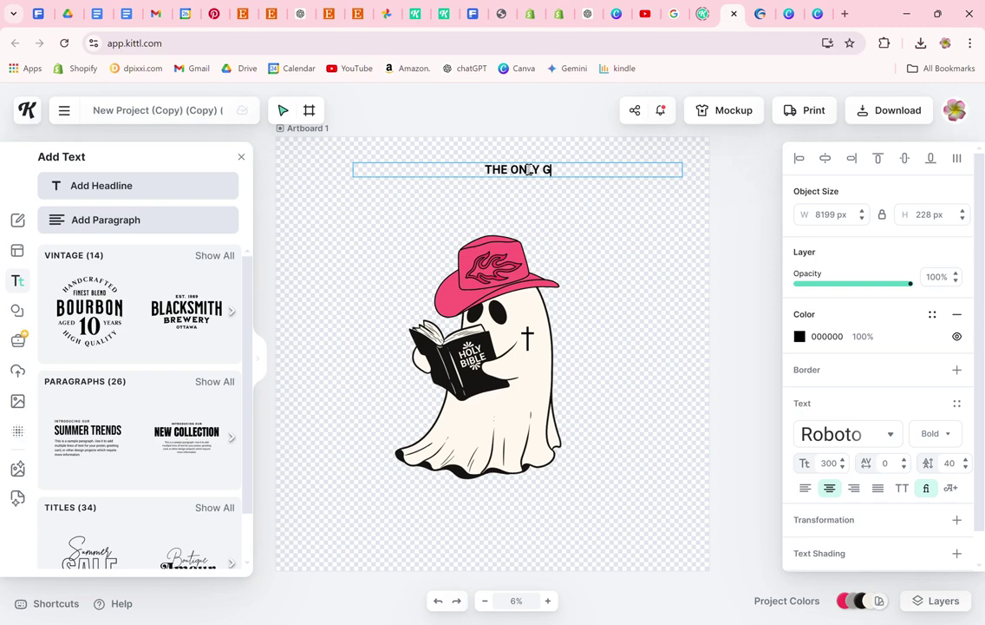
pyautogui.write('HOST HUN')
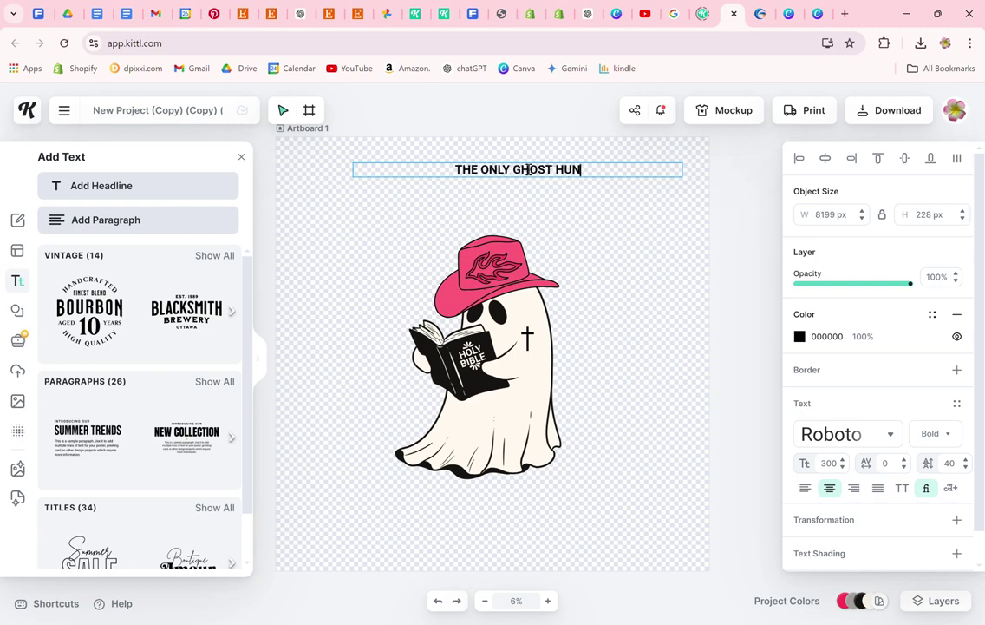
pyautogui.write('TING ME')
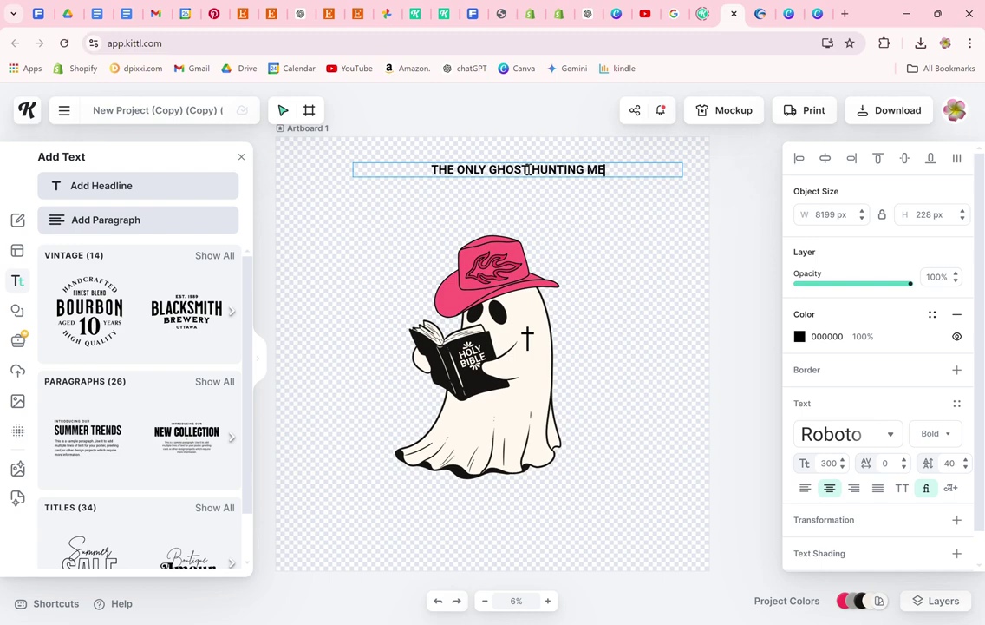
pyautogui.press('Escape')
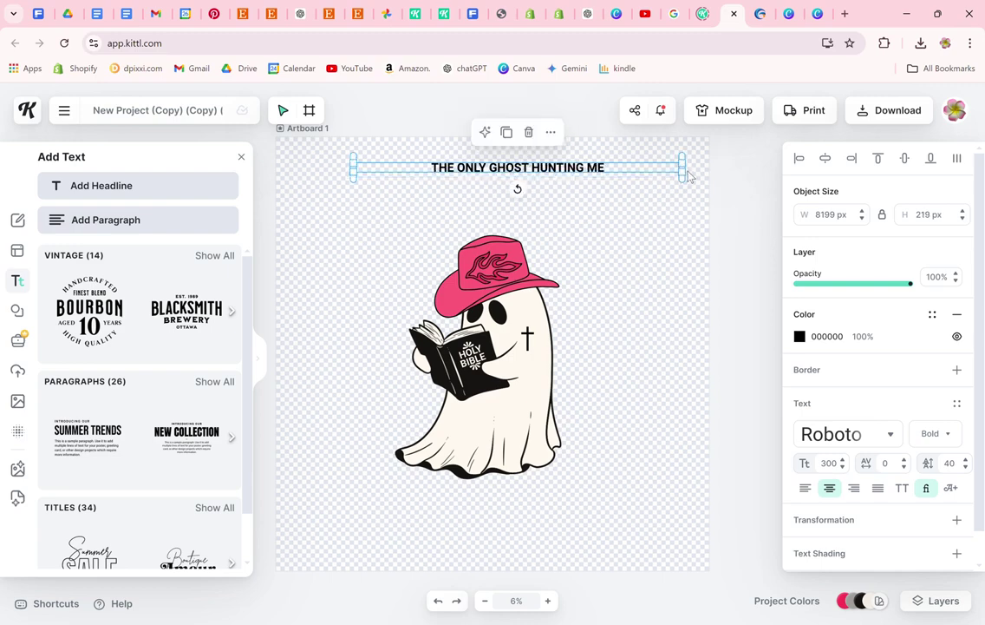
# Step: Enlarge the headline to about font size 433 and move it down to just above the cowboy hat
pyautogui.moveTo(683, 168); pyautogui.dragTo(601, 211)
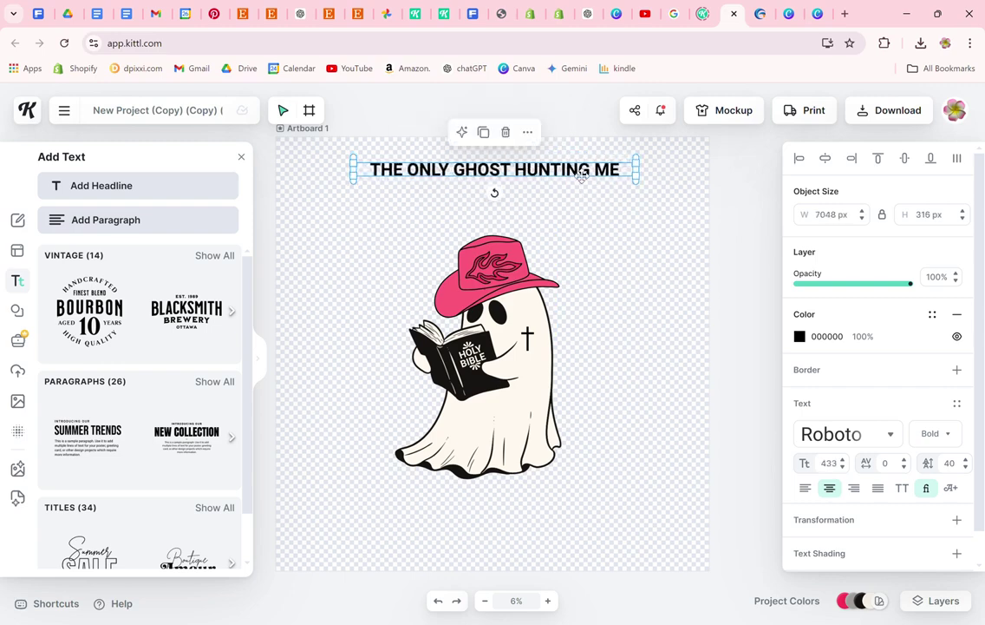
pyautogui.moveTo(583, 169); pyautogui.dragTo(582, 221)
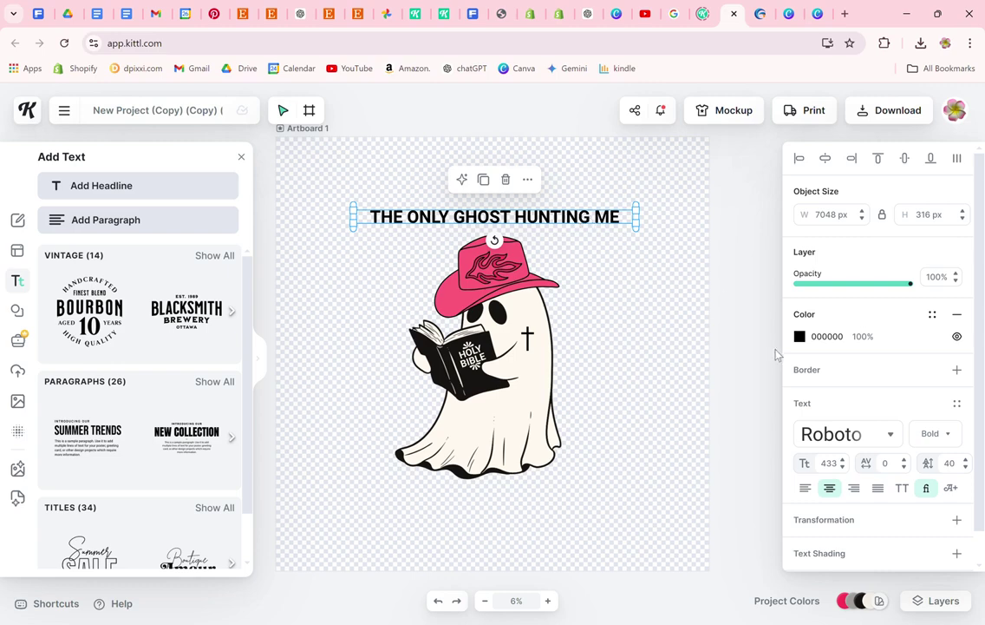
# Step: Try the Gorditas typeface on the headline and browse the font list for alternatives
pyautogui.click(895, 445)
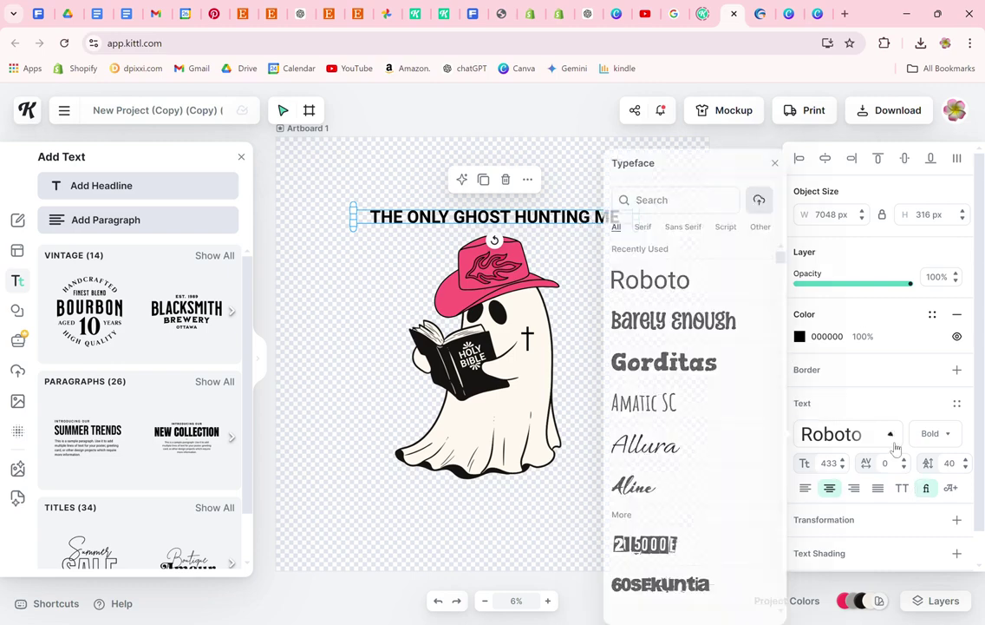
pyautogui.click(707, 377)
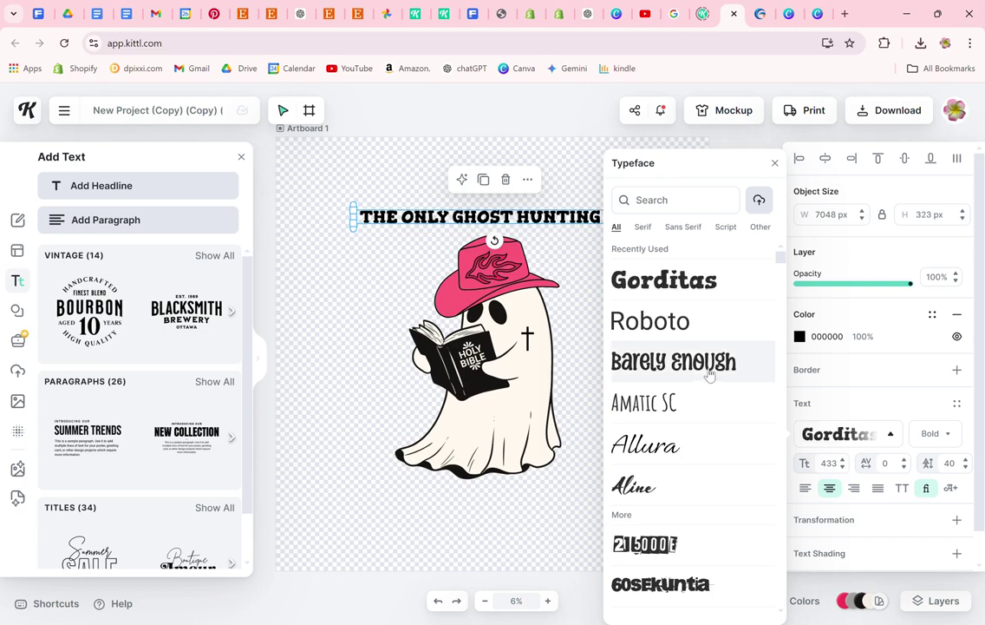
pyautogui.scroll(-10, 709, 374)
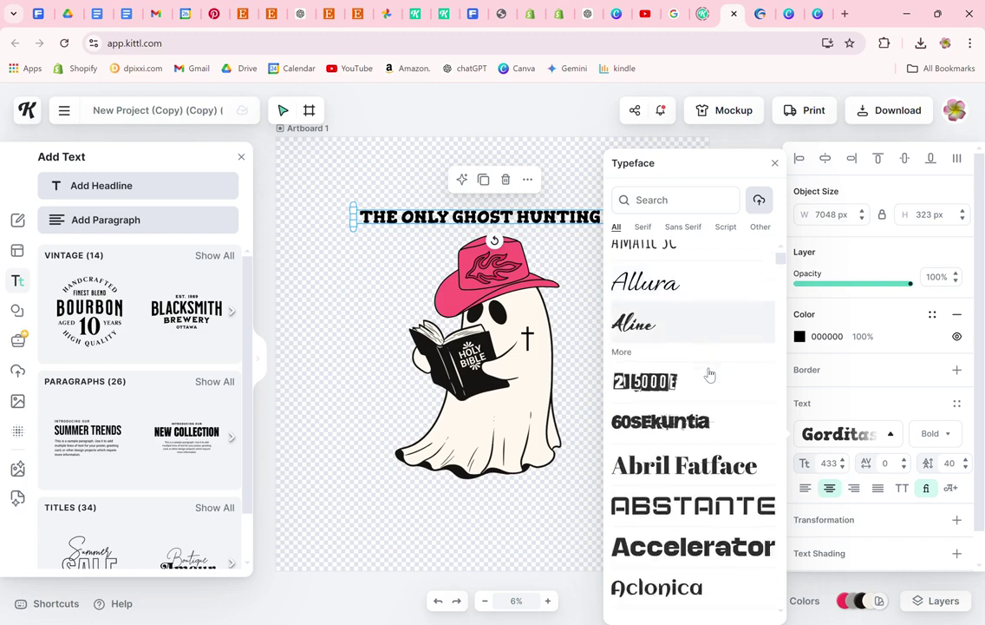
pyautogui.scroll(-3, 709, 375)
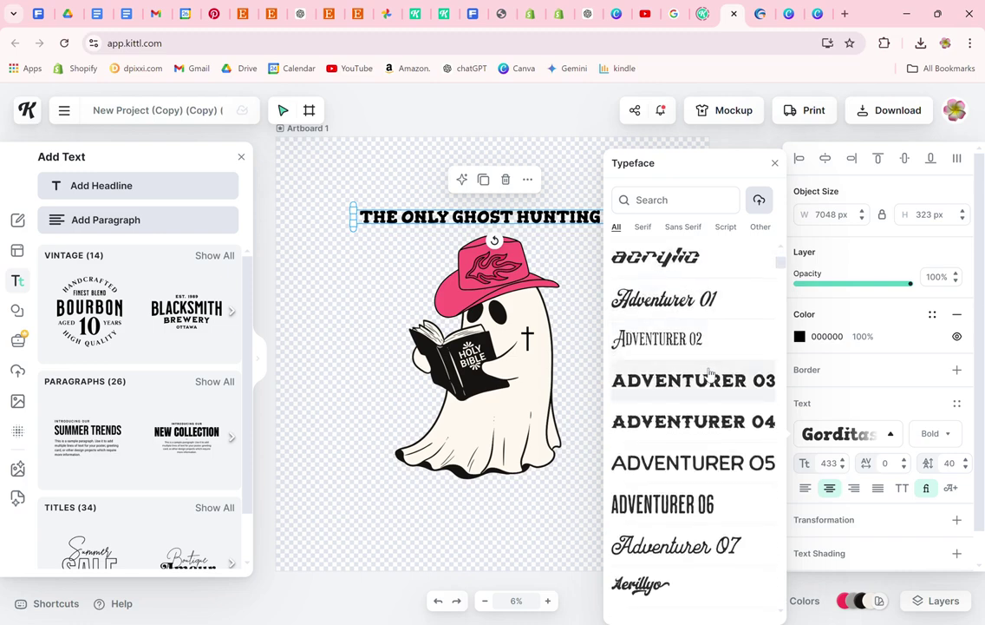
pyautogui.scroll(-2, 709, 374)
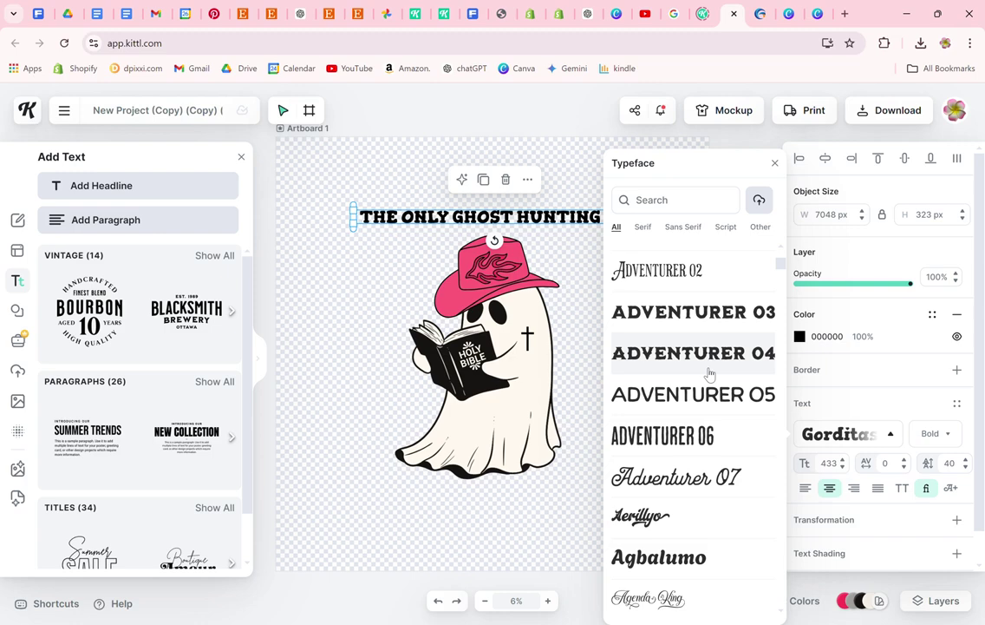
# Step: Search the typefaces for "MIL" and apply Milkstore 02 to the headline
pyautogui.click(655, 190)
pyautogui.write('Ml')
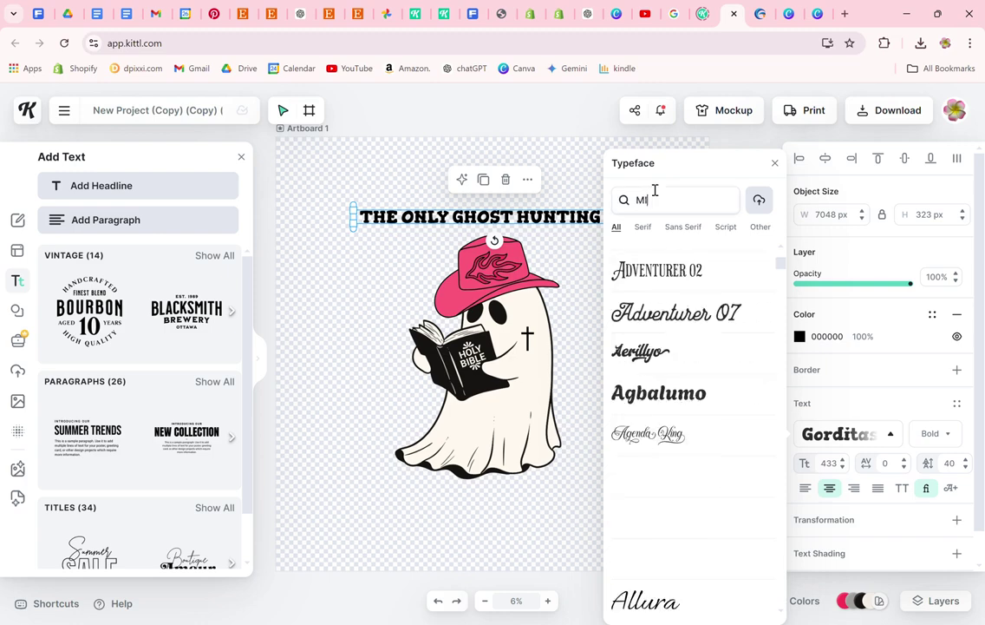
pyautogui.write('L')
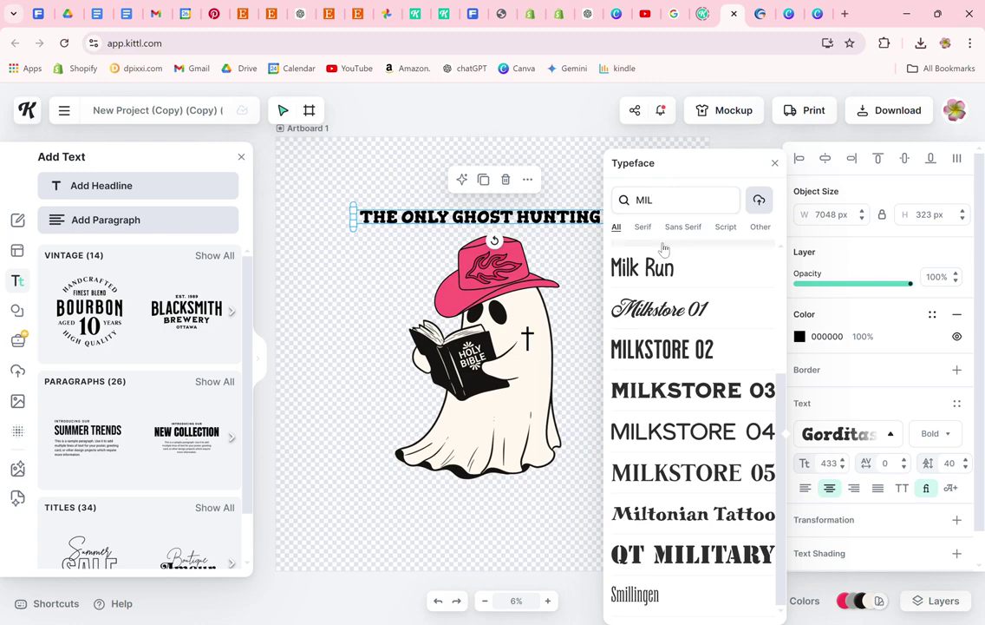
pyautogui.click(681, 352)
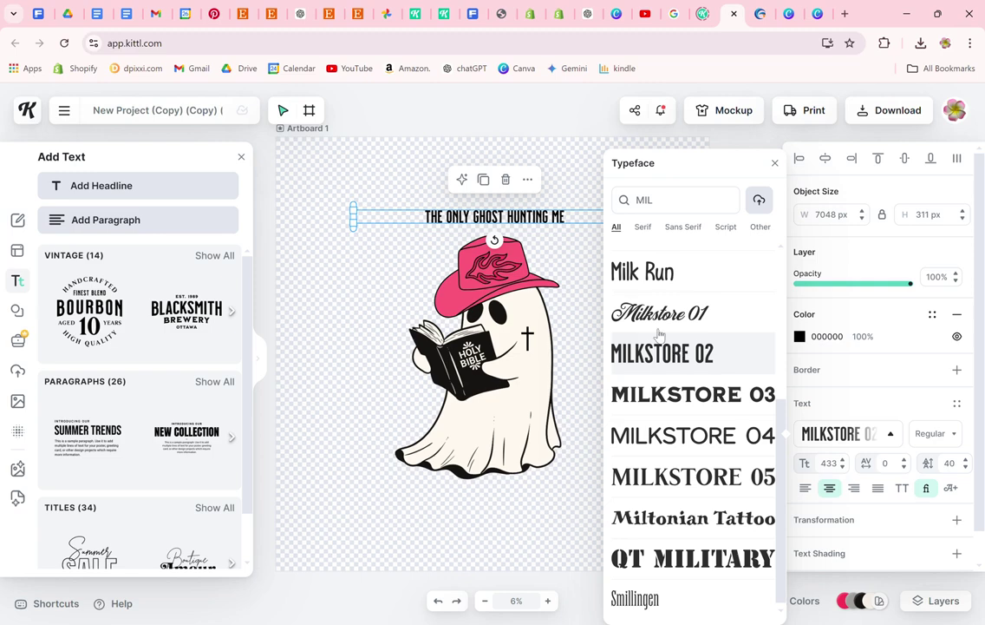
pyautogui.click(488, 195)
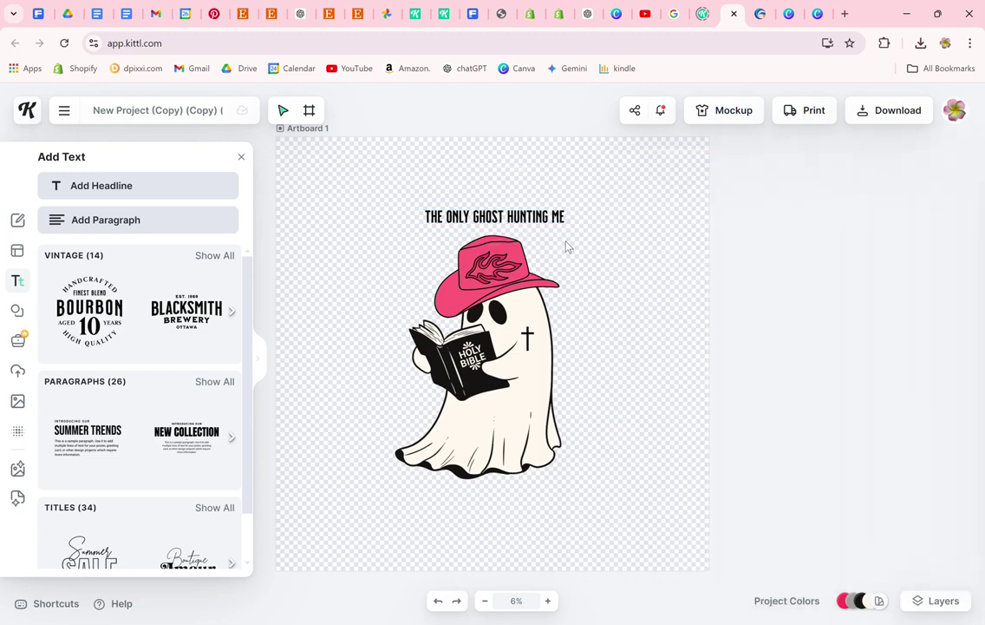
# Step: Enlarge the headline above the hat to about font size 880 and about 7619 px wide
pyautogui.click(505, 218)
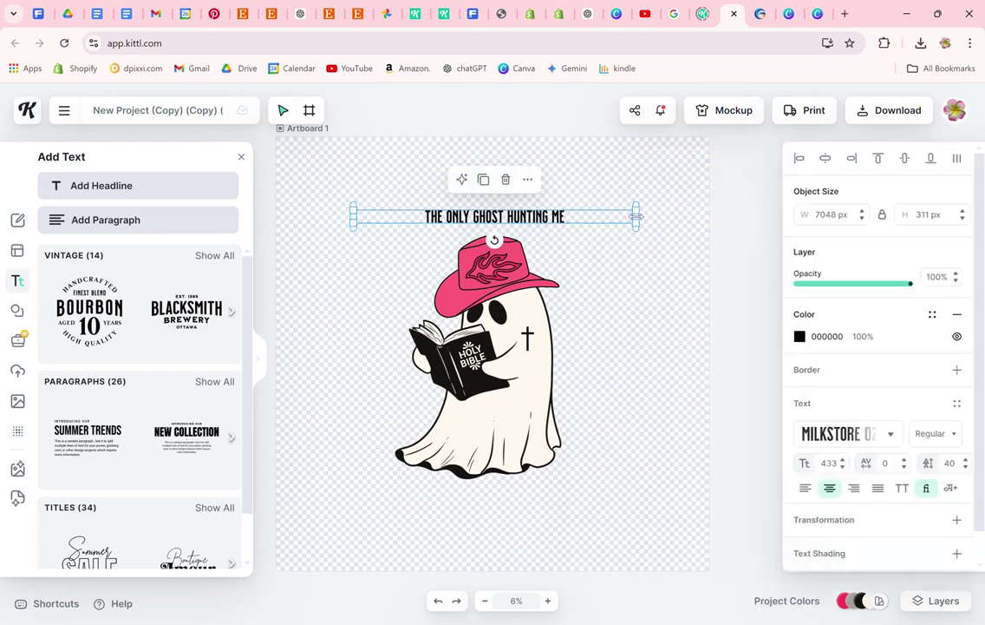
pyautogui.moveTo(616, 217); pyautogui.dragTo(648, 201)
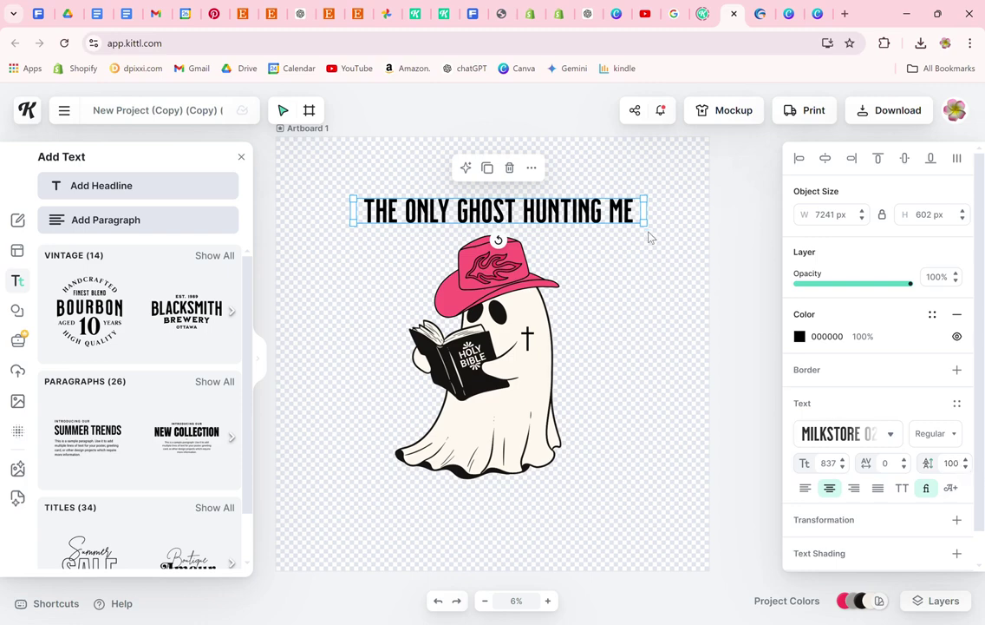
pyautogui.moveTo(646, 224); pyautogui.dragTo(663, 227)
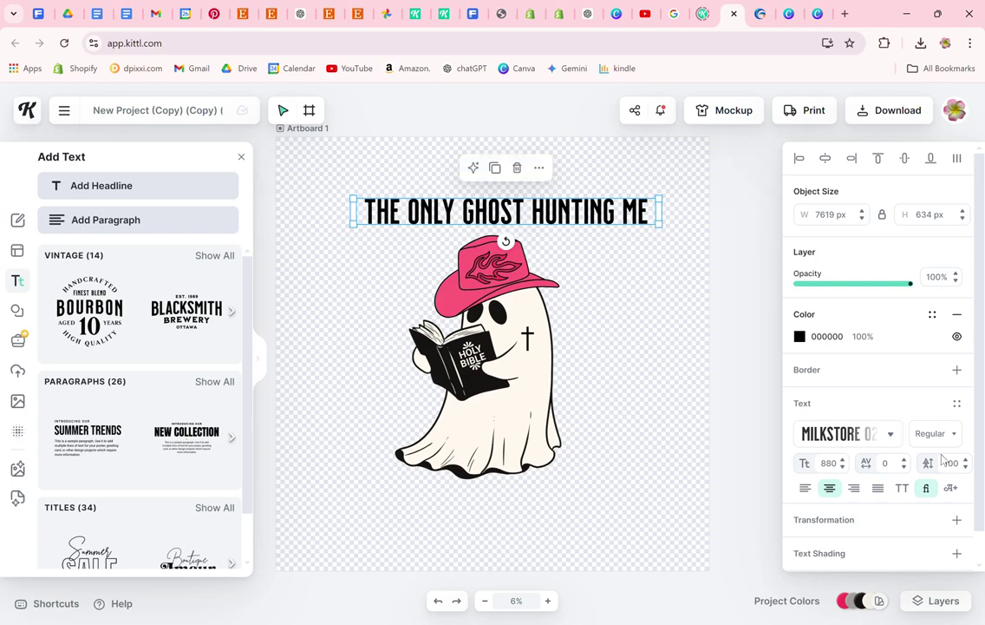
# Step: Reduce the headline's line spacing to -23
pyautogui.click(966, 466)
pyautogui.click(966, 468)
pyautogui.click(966, 468)
pyautogui.click(959, 466)
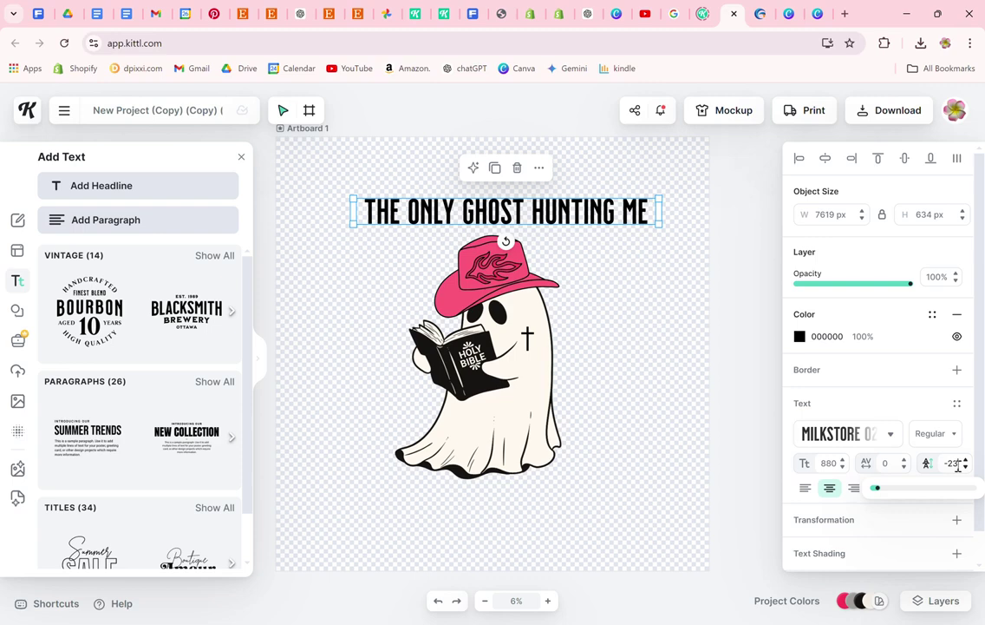
# Step: Increase the headline's letter spacing to 7
pyautogui.click(905, 460)
pyautogui.click(905, 460)
pyautogui.click(905, 460)
pyautogui.click(905, 460)
pyautogui.click(905, 459)
pyautogui.click(905, 460)
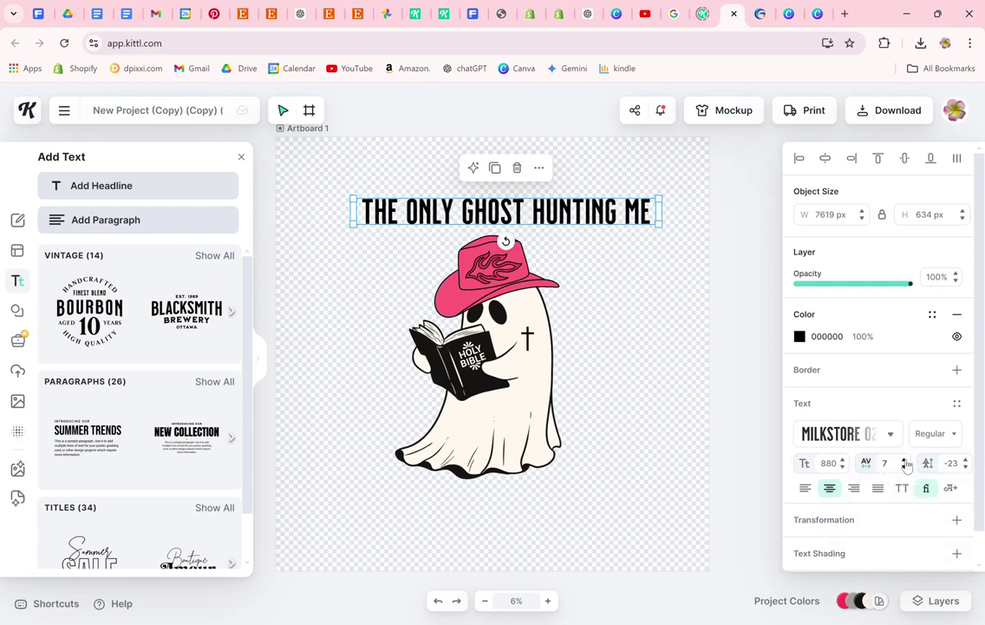
# Step: Increase the headline's letter spacing to 17
pyautogui.click(904, 459)
pyautogui.click(905, 460)
pyautogui.click(904, 460)
pyautogui.click(904, 460)
pyautogui.click(905, 459)
pyautogui.click(905, 460)
pyautogui.click(905, 459)
pyautogui.click(905, 460)
pyautogui.click(905, 459)
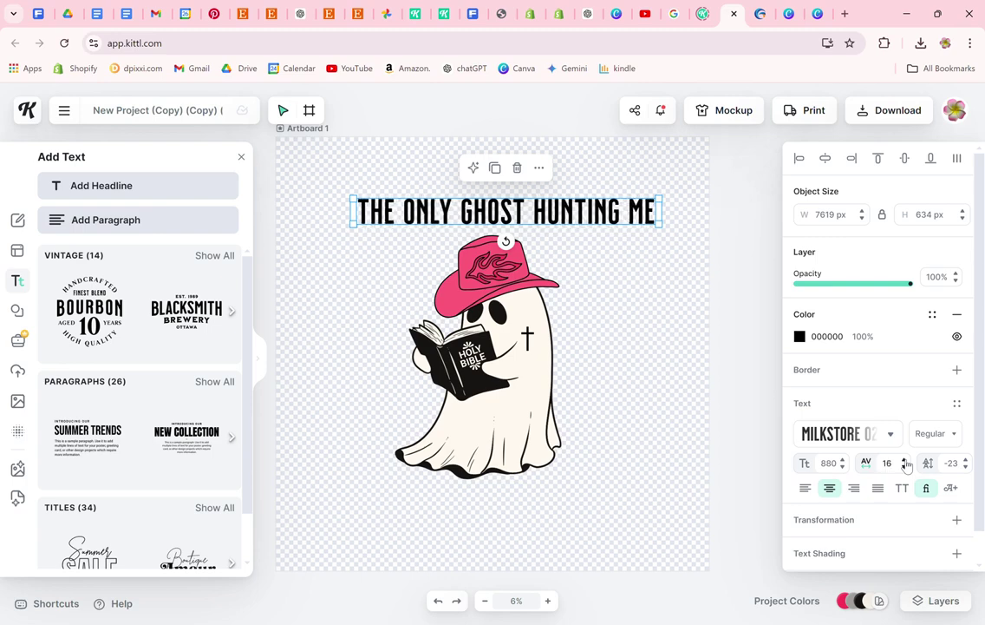
pyautogui.click(905, 460)
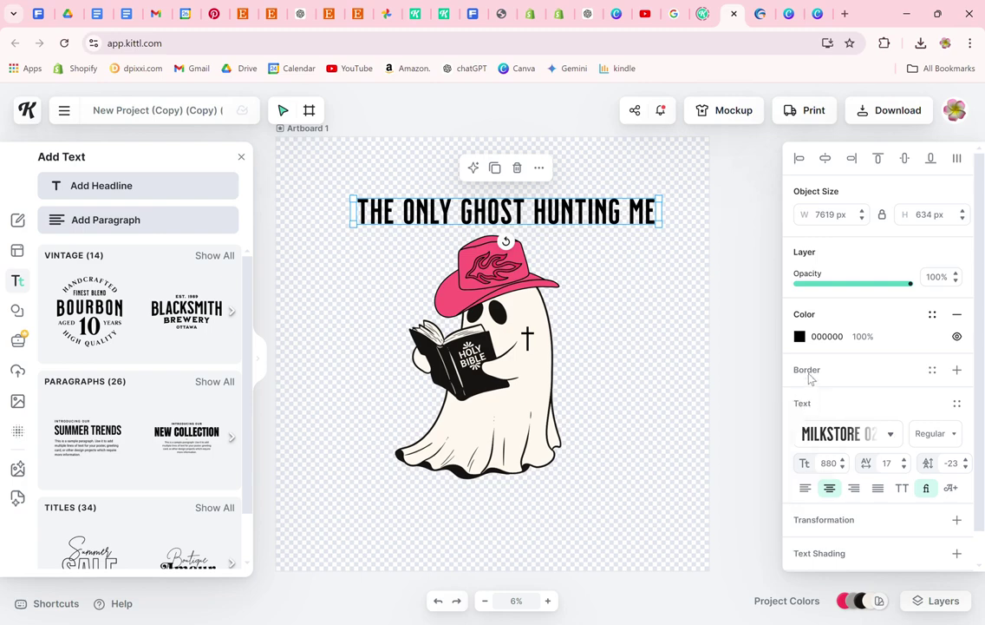
# Step: Add a black border to the headline with a border weight of about 62.70
pyautogui.click(809, 378)
pyautogui.moveTo(805, 428); pyautogui.dragTo(868, 429)
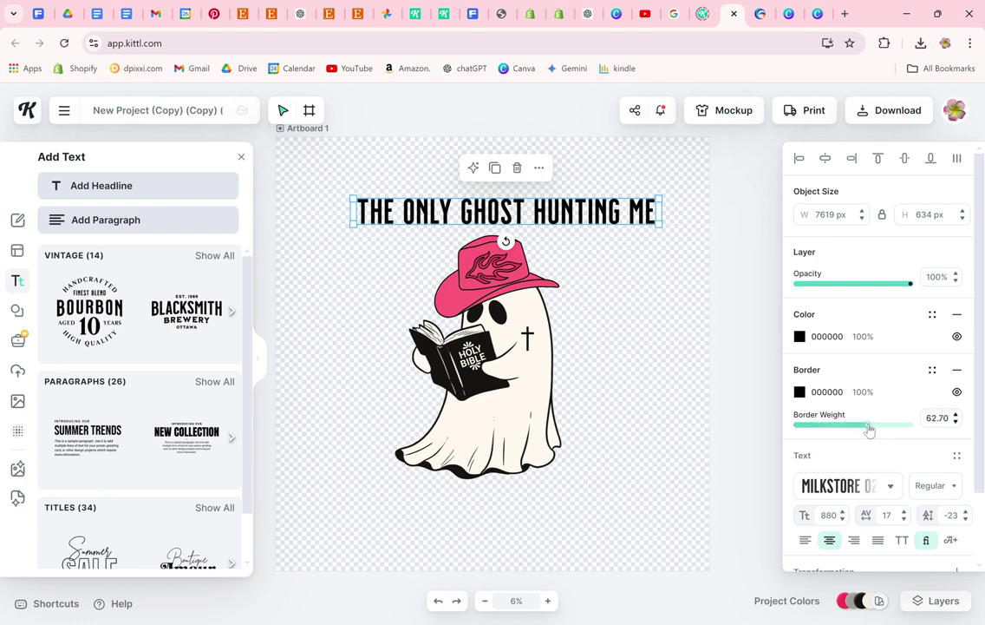
pyautogui.scroll(-1, 855, 466)
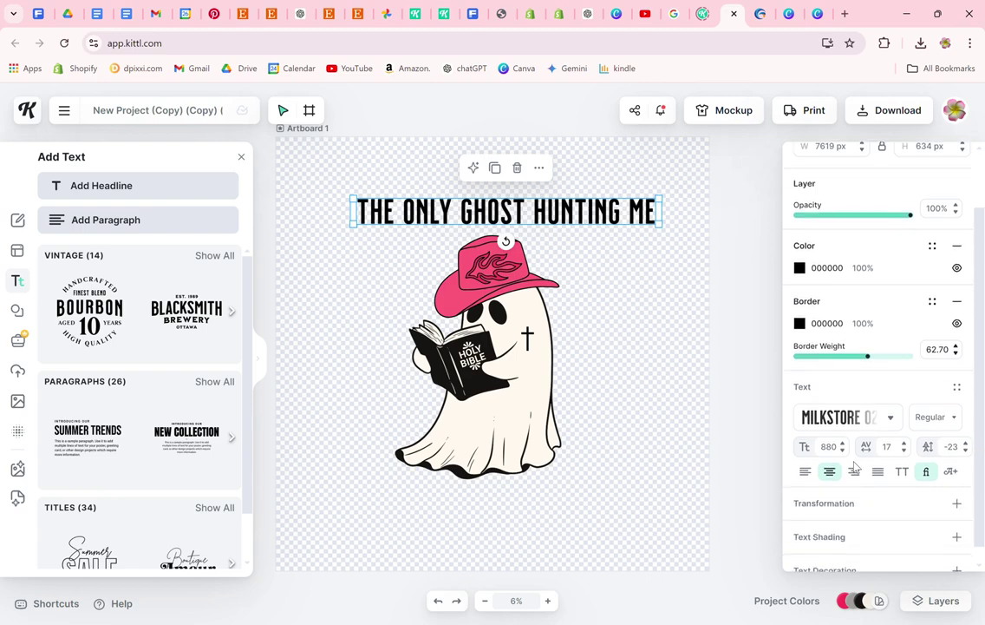
pyautogui.click(646, 370)
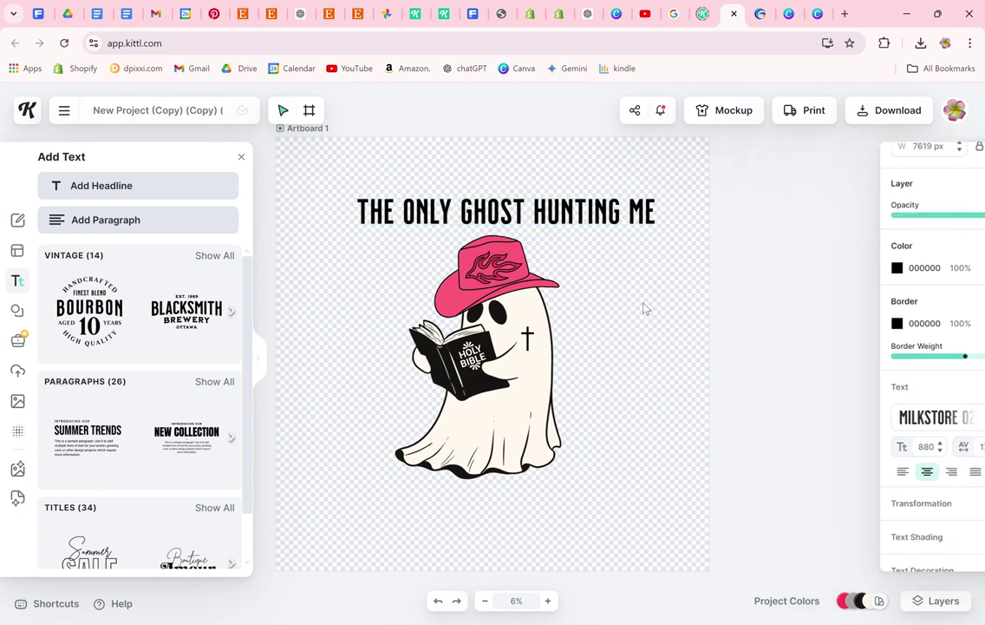
# Step: Duplicate the headline and place the copy below the ghost
pyautogui.click(559, 216)
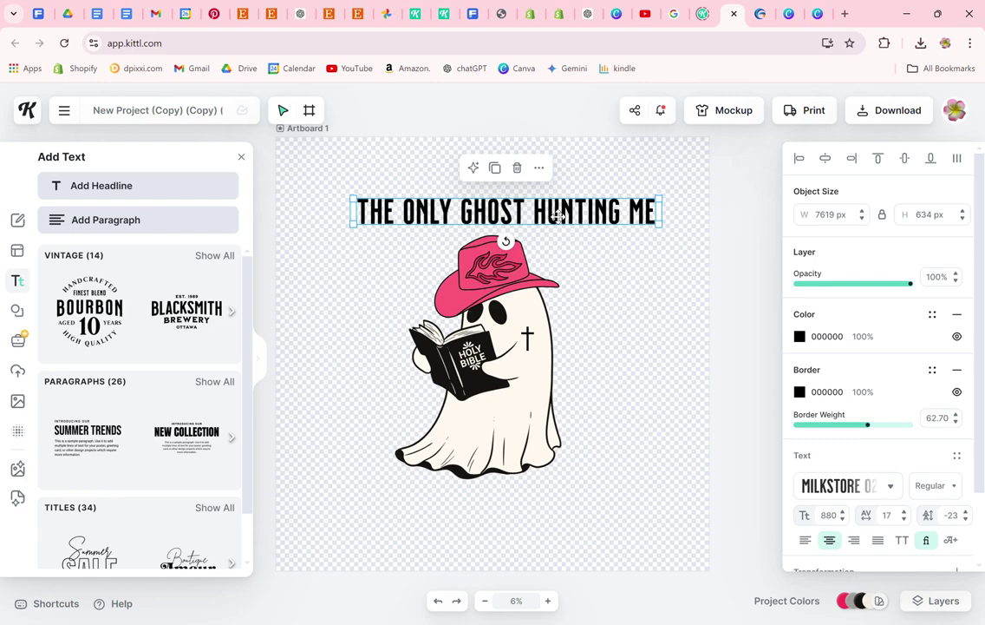
pyautogui.hotkey('ctrl', 'v')
pyautogui.moveTo(558, 218); pyautogui.dragTo(559, 502)
# Step: Replace the lower text with "IS THE HOLY BIBLE" and resize it to about font size 1005 and about 5754 px wide
pyautogui.doubleClick(564, 491)
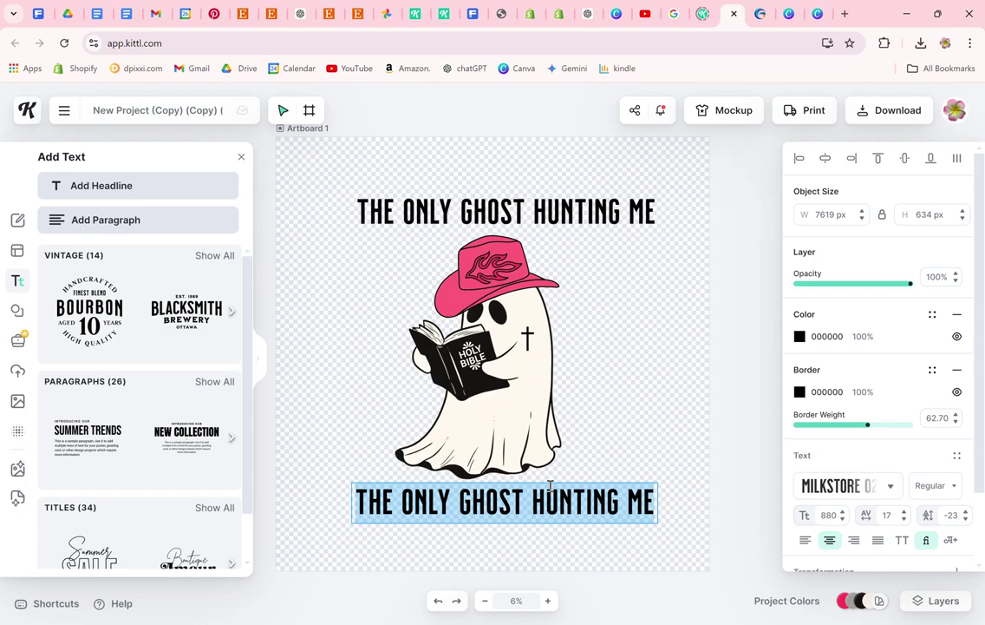
pyautogui.write('IS THE')
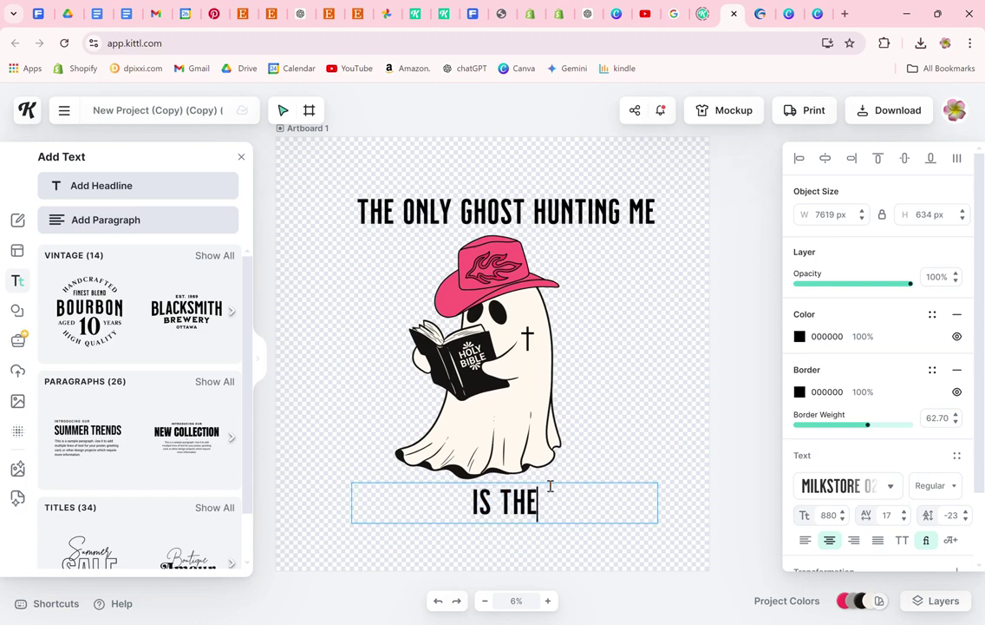
pyautogui.write(' HOLY BIBL')
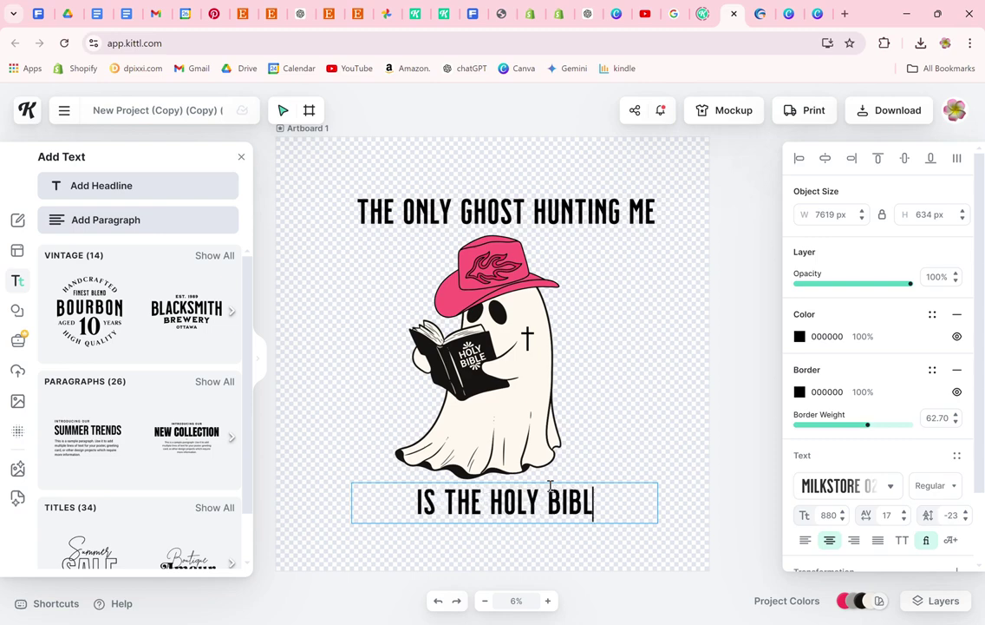
pyautogui.write('E')
pyautogui.press('Escape')
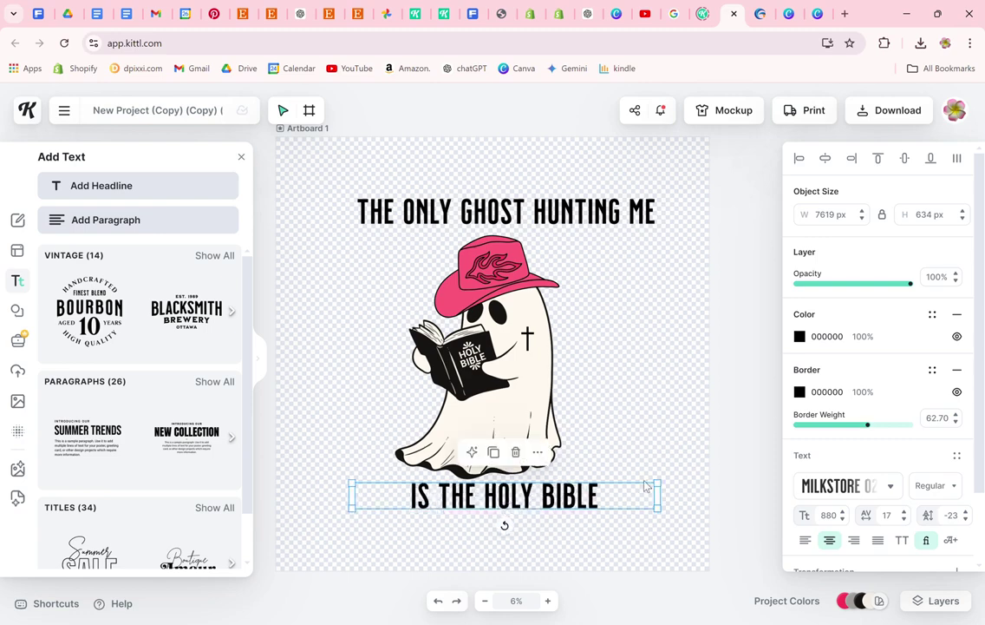
pyautogui.moveTo(657, 495); pyautogui.dragTo(578, 510)
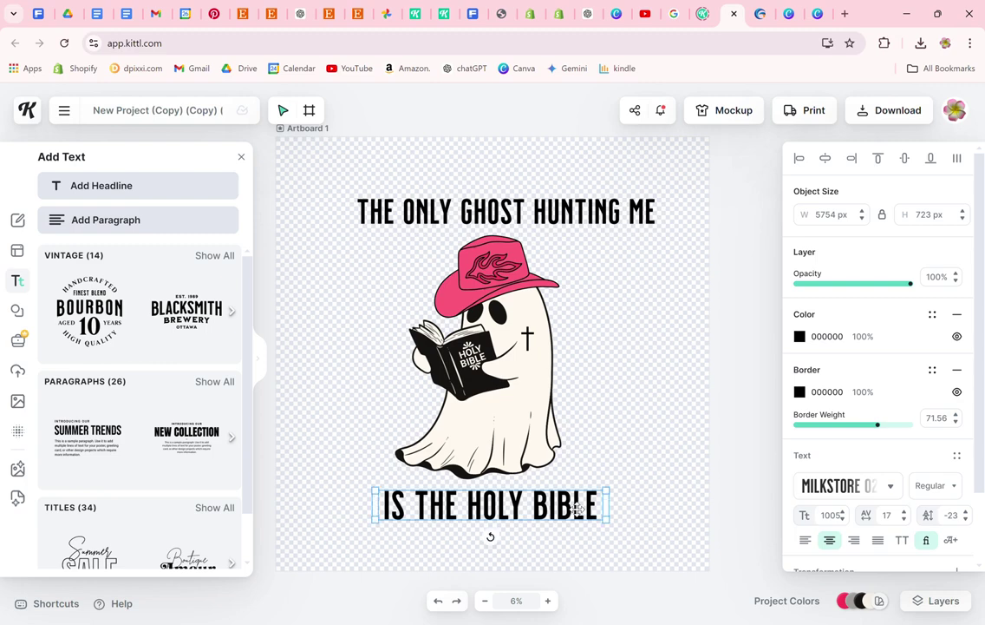
# Step: Apply the Circle transformation to the upper headline and position the arc closely over the ghost's hat
pyautogui.click(537, 208)
pyautogui.scroll(-2, 832, 469)
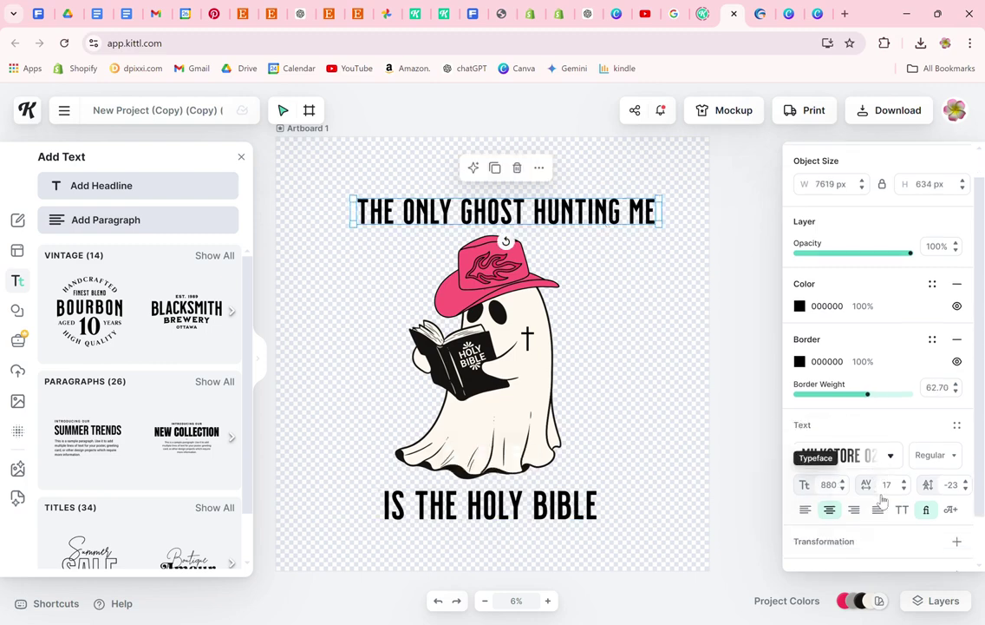
pyautogui.click(860, 494)
pyautogui.scroll(-2, 867, 486)
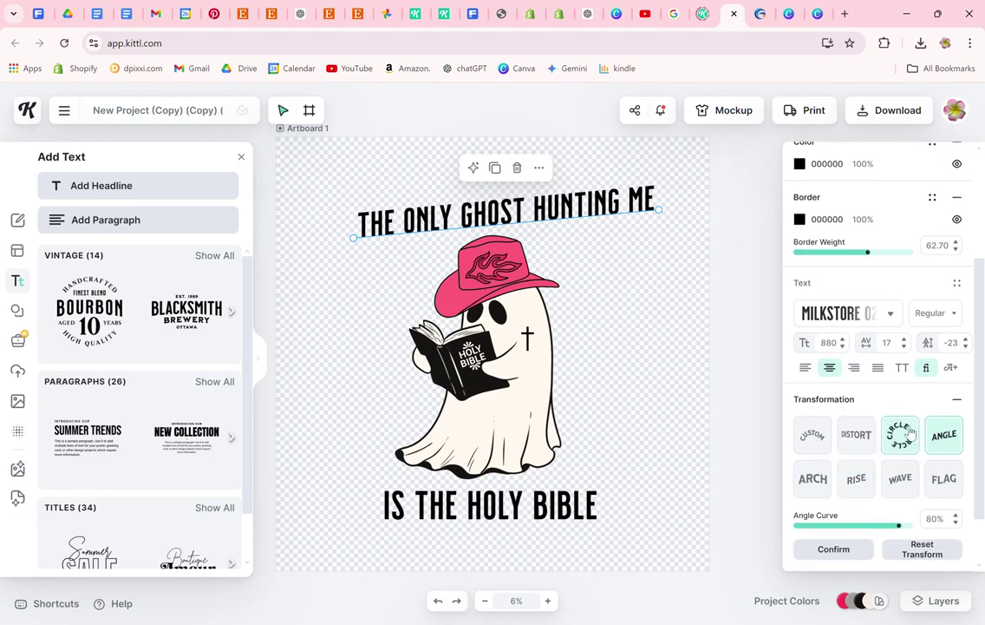
pyautogui.click(900, 434)
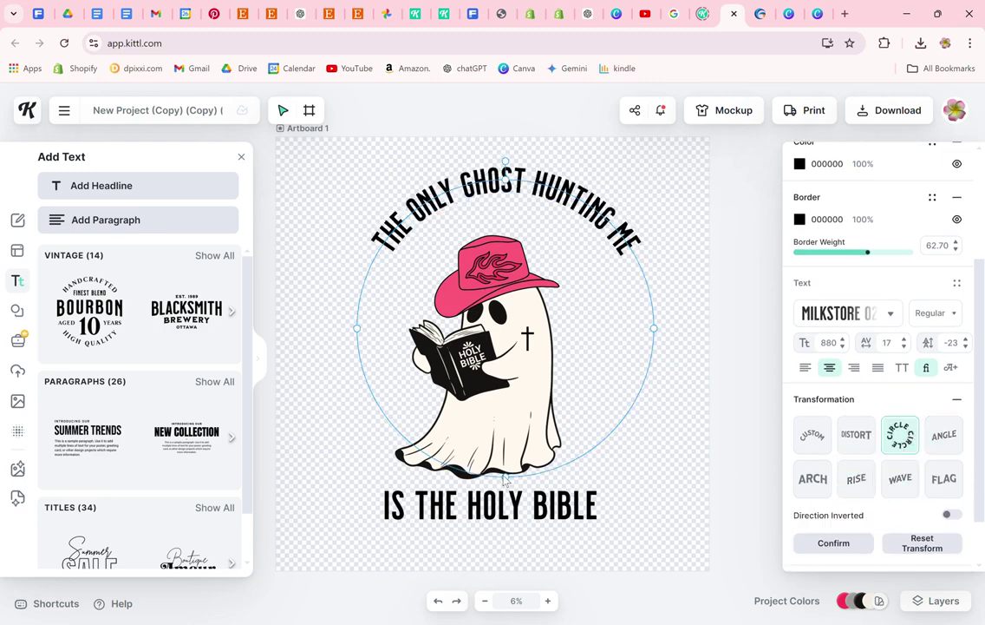
pyautogui.moveTo(516, 193); pyautogui.dragTo(588, 232)
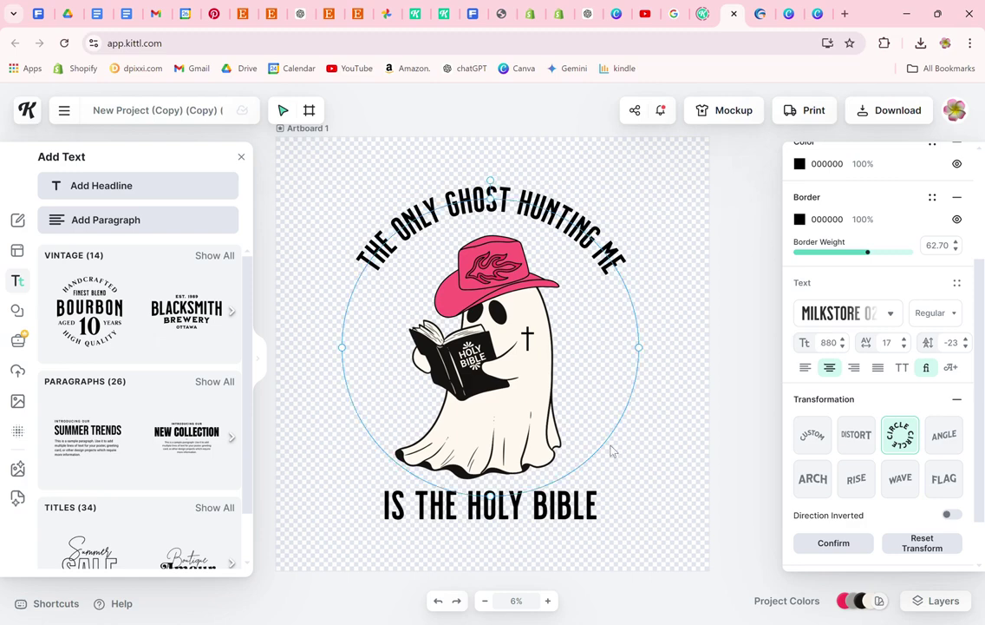
pyautogui.click(649, 455)
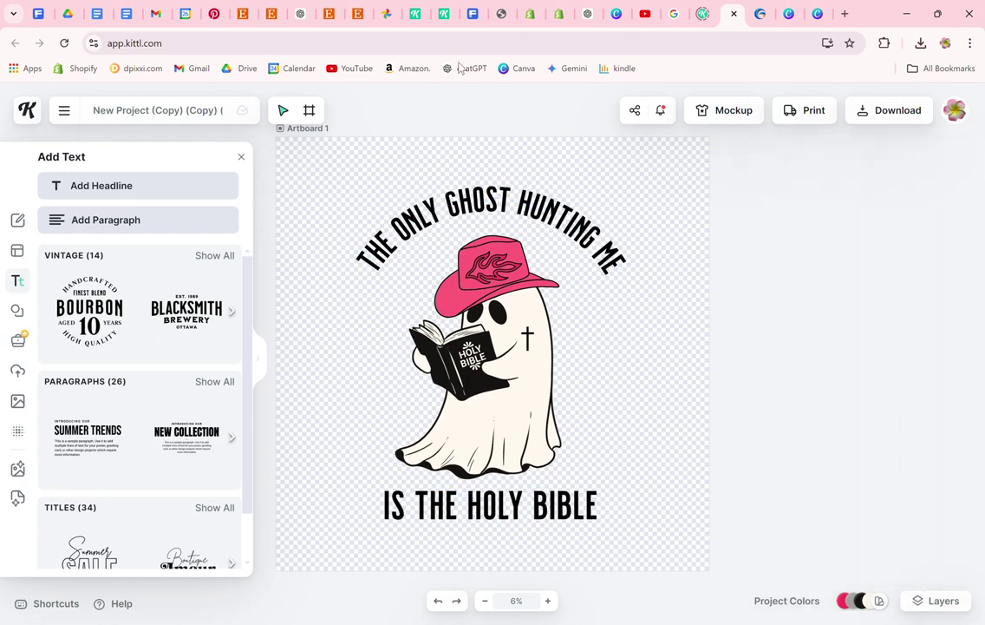
# Step: Replace the word "BIBLE" in the lower text line with "GHOST"
pyautogui.doubleClick(561, 510)
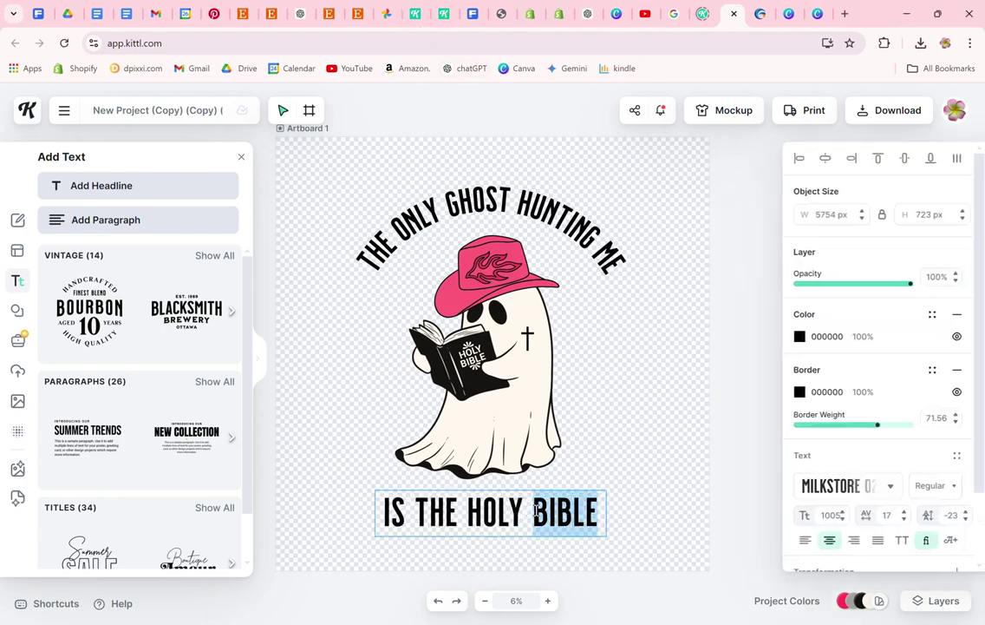
pyautogui.write('GHOST')
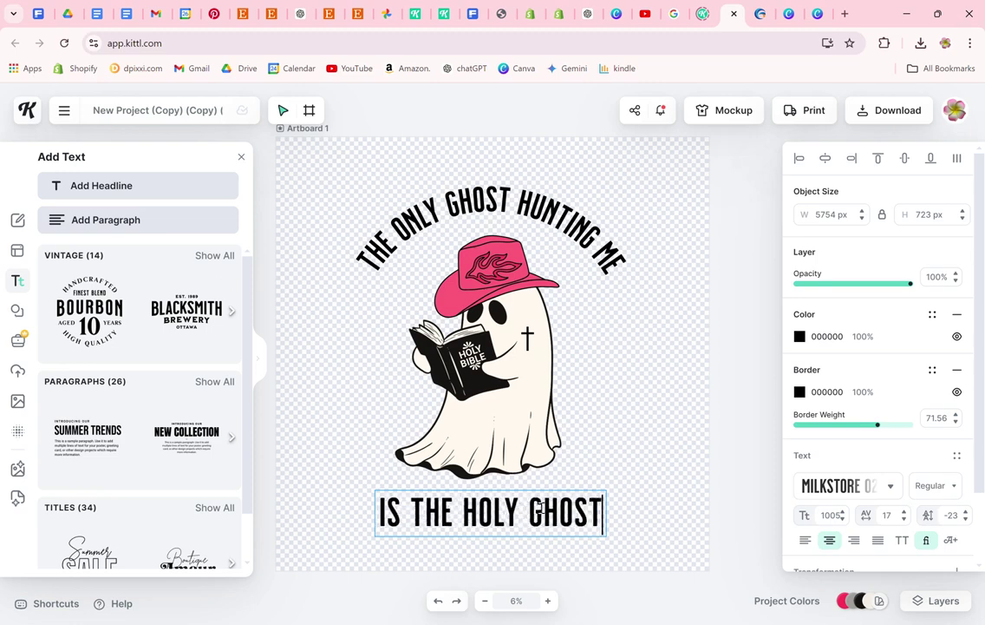
pyautogui.press('Escape')
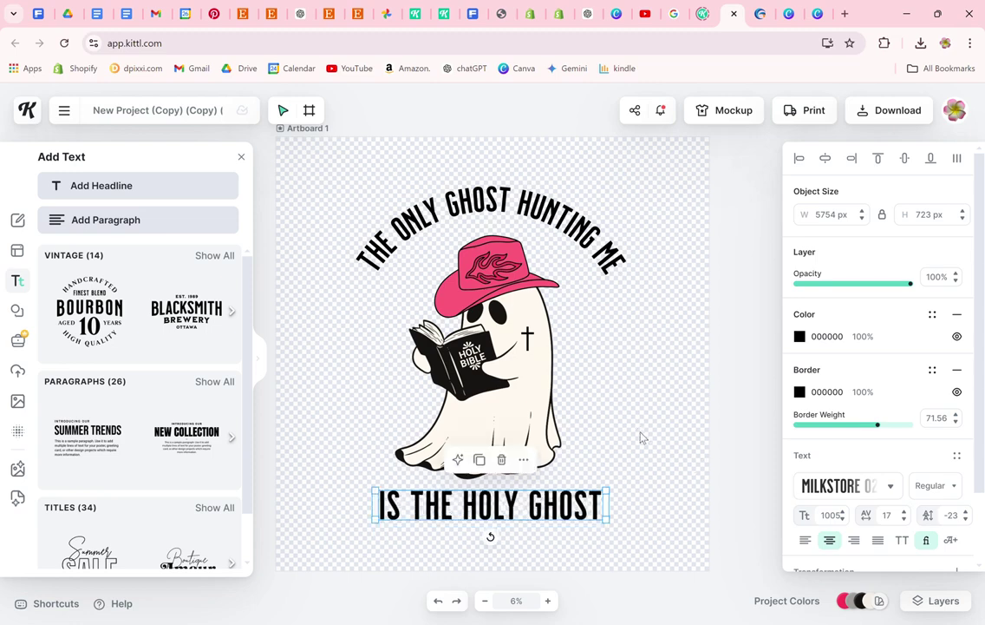
# Step: Recolour the hat's second pink, on the brim underside and crown top, to turquoise 47E5F3
pyautogui.click(559, 293)
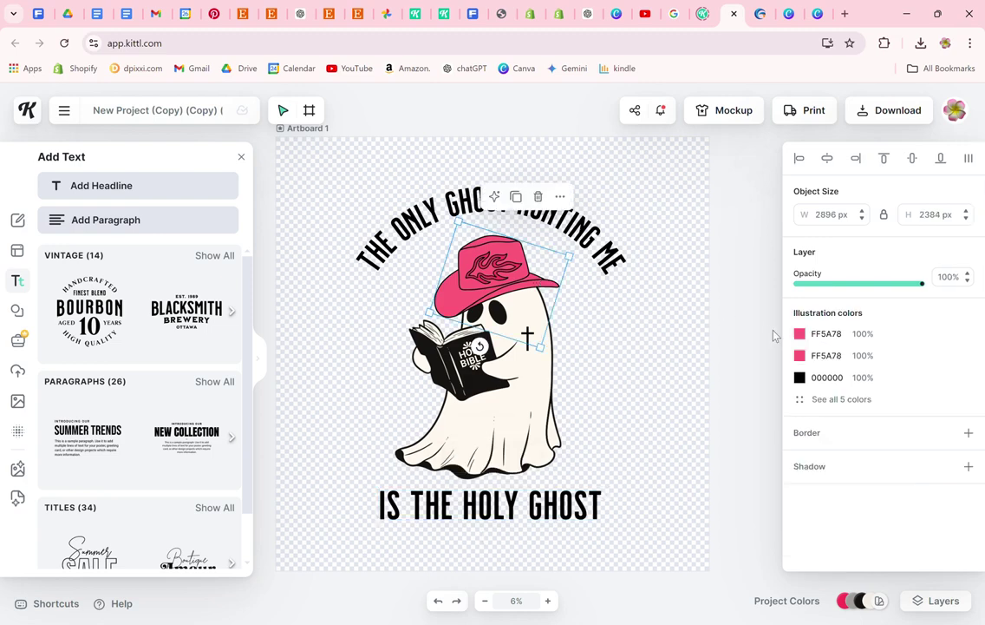
pyautogui.click(800, 355)
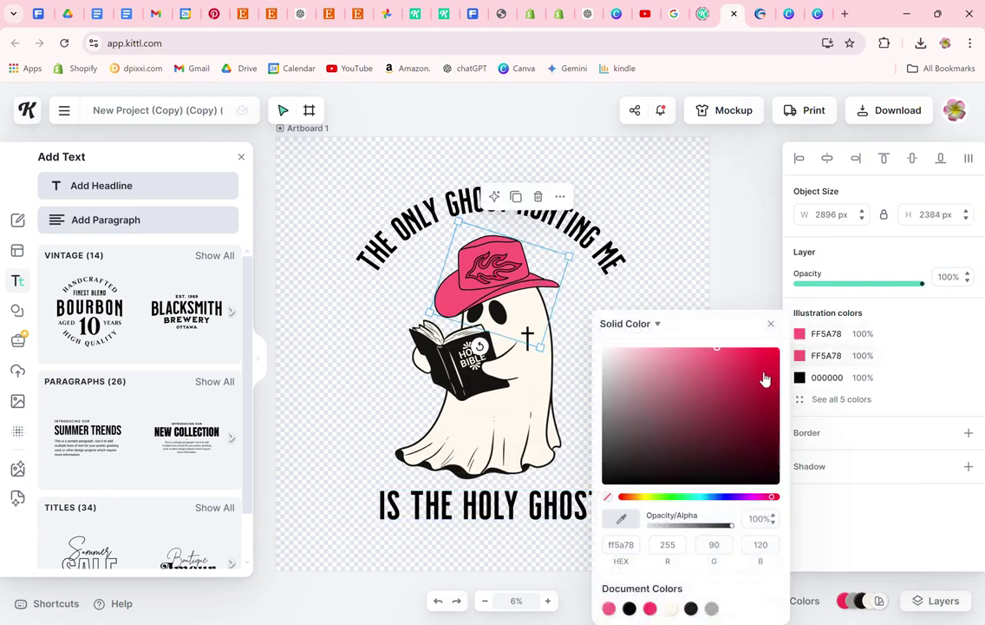
pyautogui.click(703, 497)
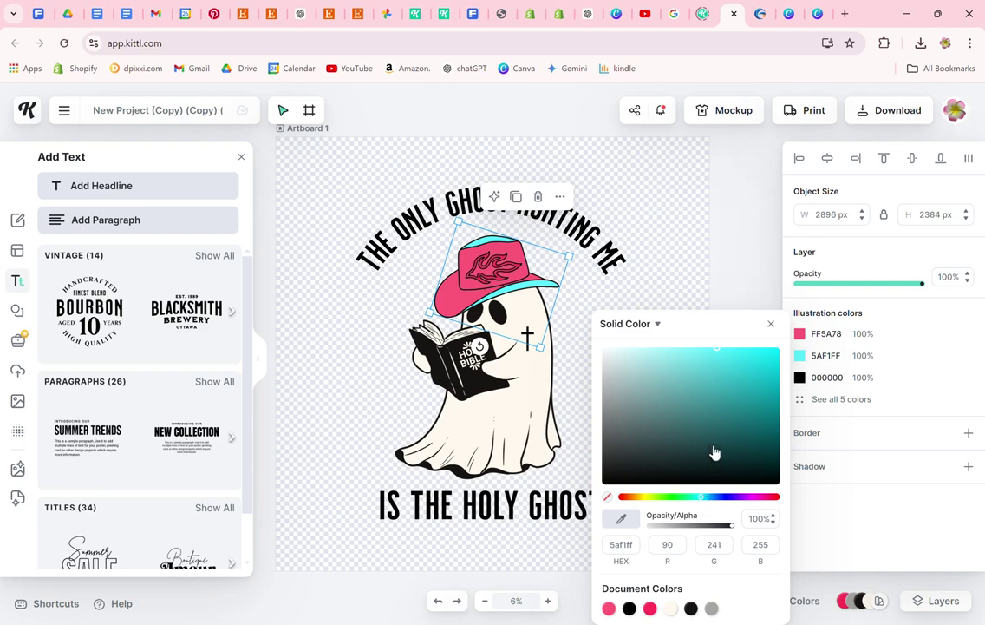
pyautogui.click(731, 361)
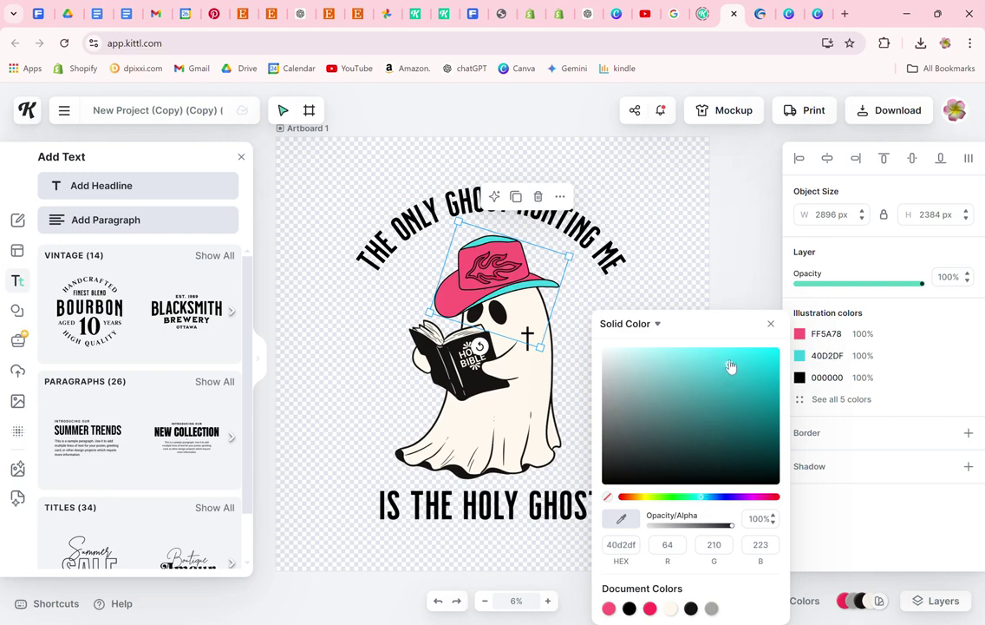
pyautogui.moveTo(731, 361)
pyautogui.mouseDown()
pyautogui.moveTo(768, 371)
pyautogui.moveTo(765, 395)
pyautogui.moveTo(702, 391)
pyautogui.moveTo(697, 358)
pyautogui.moveTo(728, 355)
pyautogui.mouseUp()
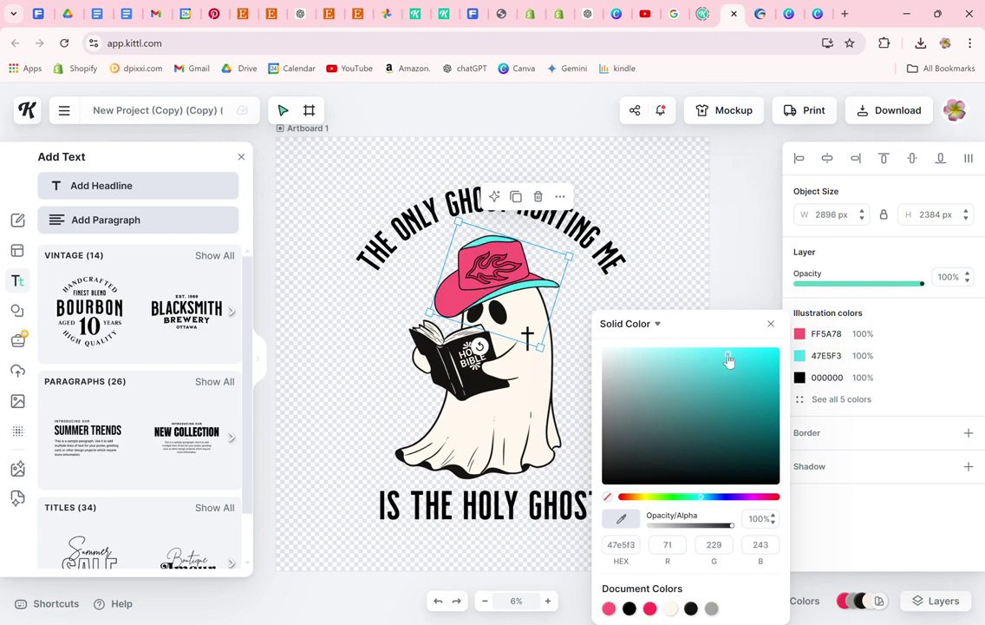
# Step: Try mint green 70F9D5 on the hat's brim underside and crown top
pyautogui.click(690, 497)
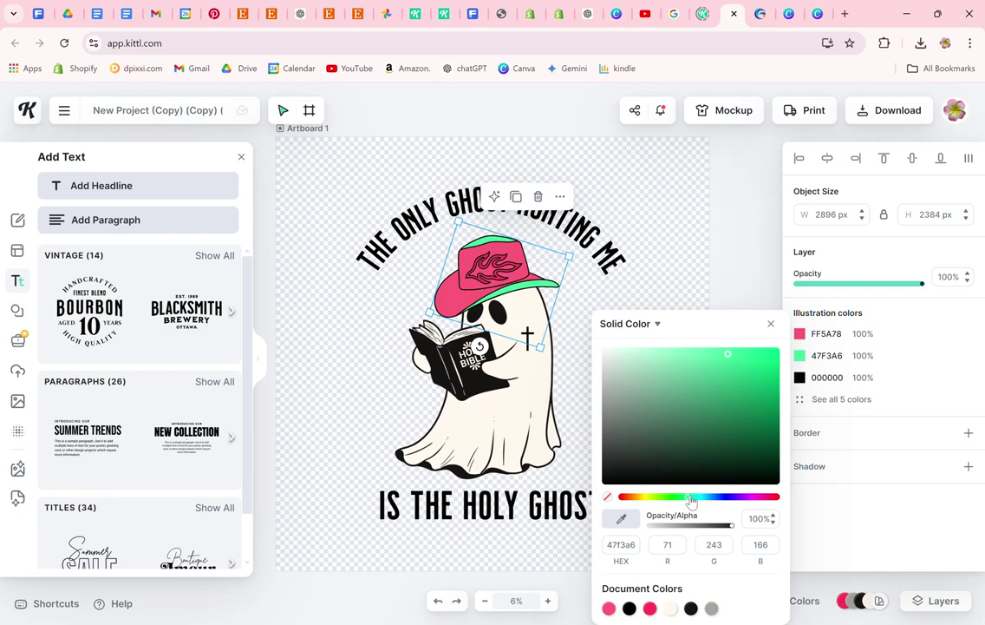
pyautogui.moveTo(694, 501); pyautogui.dragTo(693, 501)
pyautogui.moveTo(727, 359); pyautogui.dragTo(702, 356)
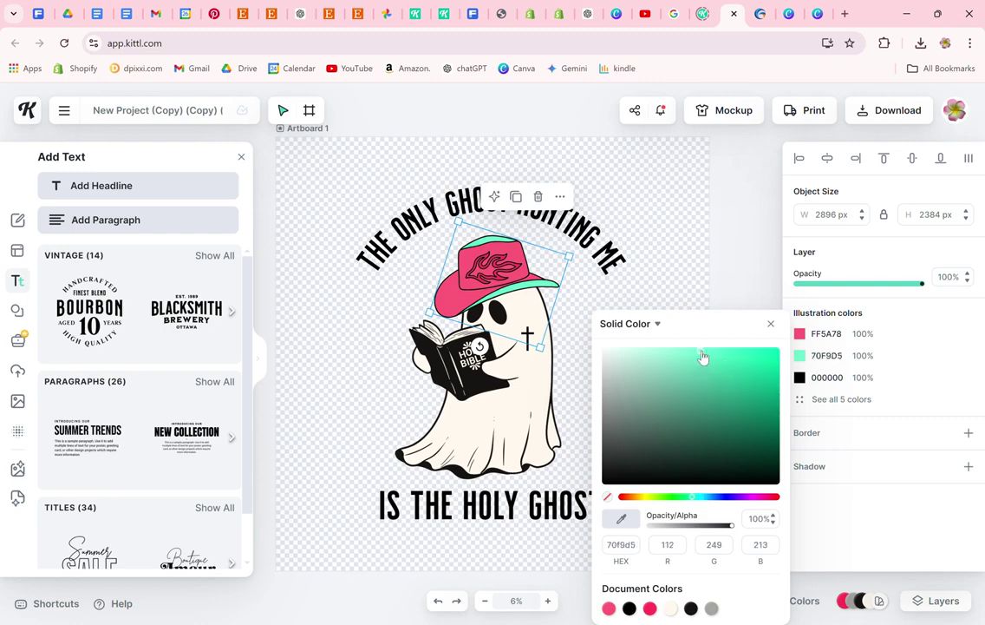
# Step: Set the colour of the hat's brim underside and crown top to light blue 4BD5FF
pyautogui.click(698, 496)
pyautogui.click(710, 497)
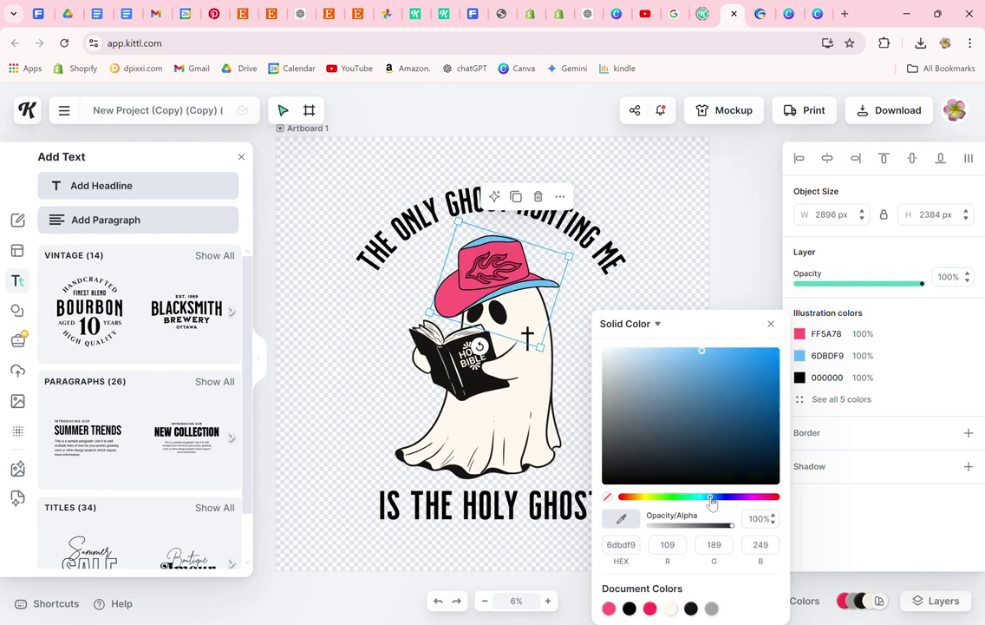
pyautogui.moveTo(696, 361); pyautogui.dragTo(725, 350)
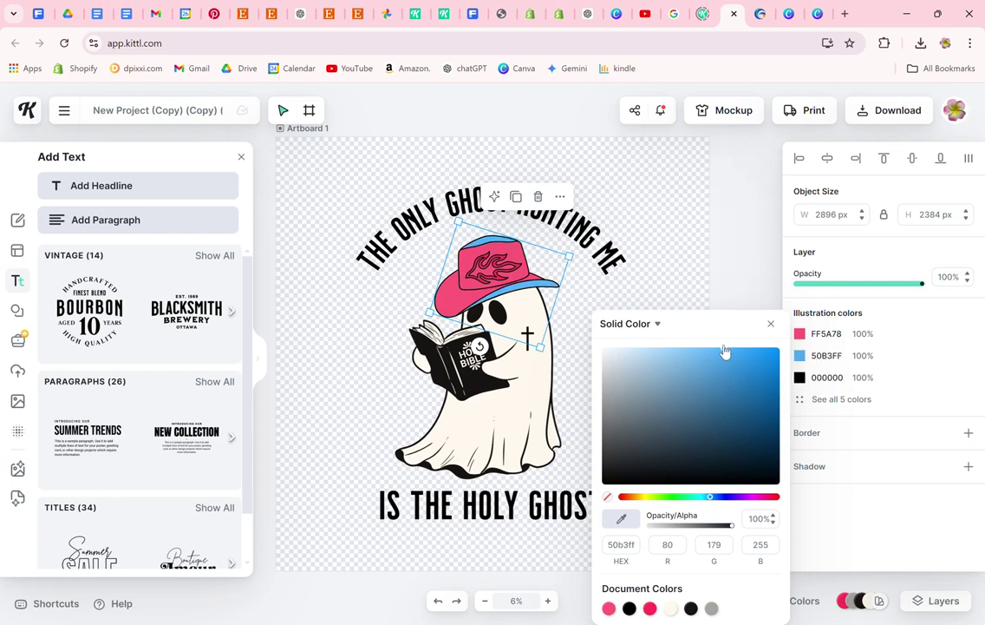
pyautogui.click(698, 351)
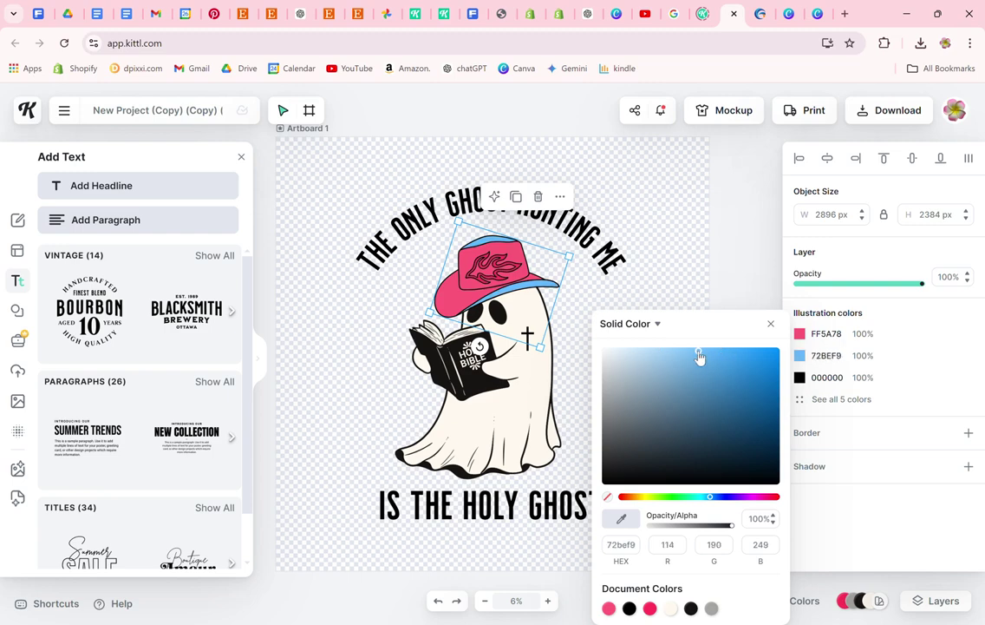
pyautogui.click(704, 496)
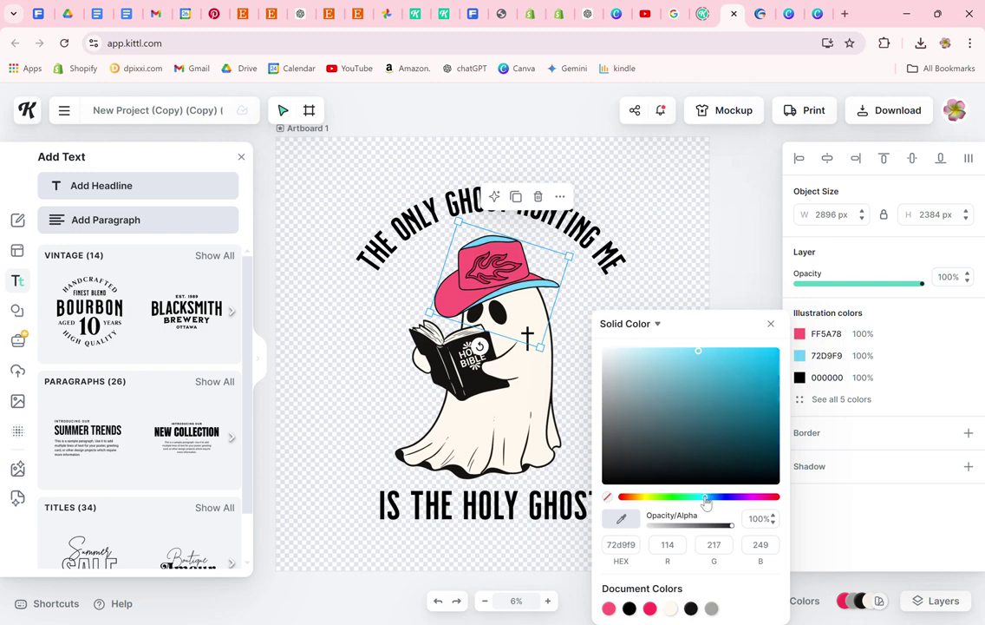
pyautogui.click(722, 376)
pyautogui.click(710, 365)
pyautogui.moveTo(701, 368)
pyautogui.mouseDown()
pyautogui.moveTo(686, 349)
pyautogui.moveTo(713, 381)
pyautogui.moveTo(734, 374)
pyautogui.moveTo(741, 323)
pyautogui.moveTo(740, 338)
pyautogui.moveTo(686, 336)
pyautogui.moveTo(679, 358)
pyautogui.moveTo(703, 356)
pyautogui.moveTo(703, 347)
pyautogui.mouseUp()
pyautogui.moveTo(720, 375); pyautogui.dragTo(729, 339)
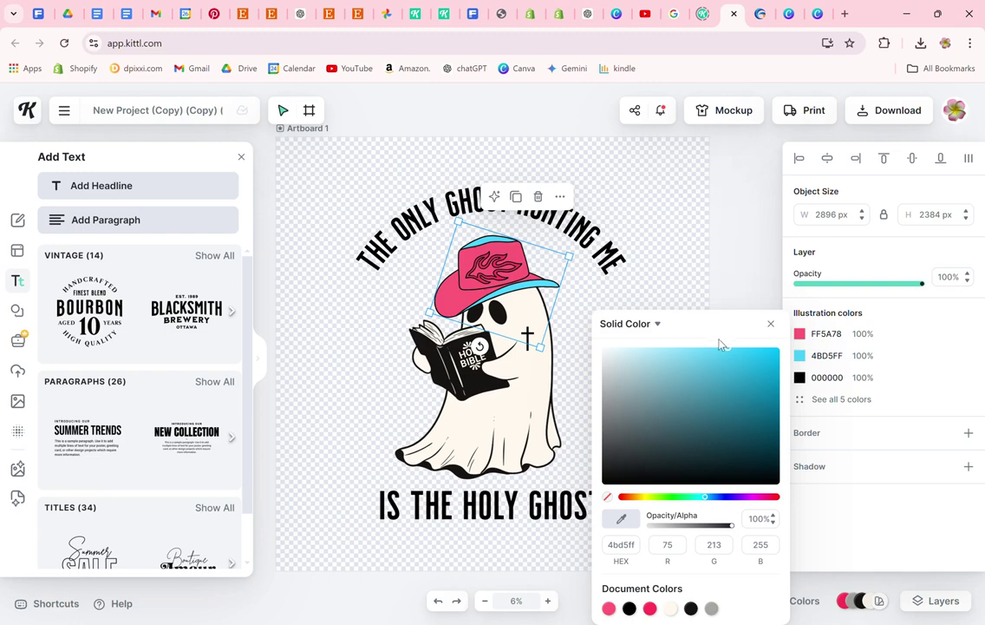
# Step: Recolour the hat's main pink areas to a medium blue, 4897FF, keeping the flame's colour
pyautogui.click(799, 333)
pyautogui.click(800, 333)
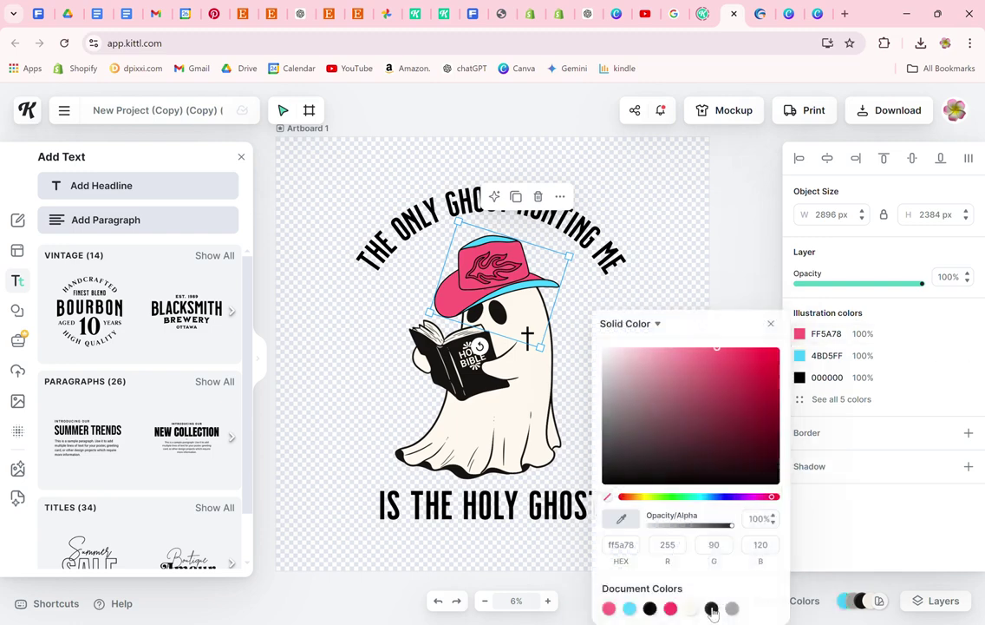
pyautogui.click(630, 608)
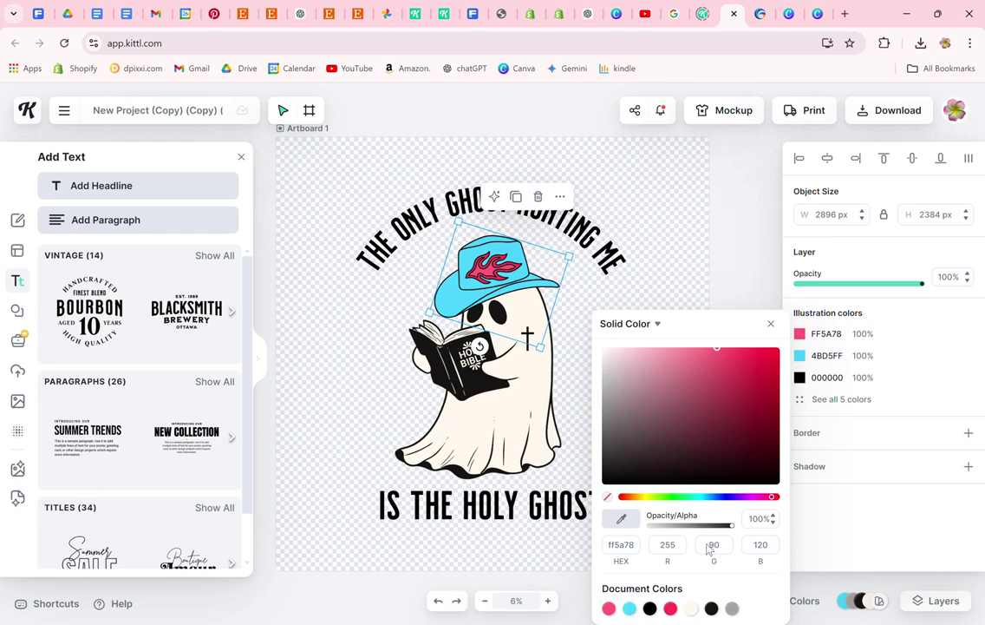
pyautogui.click(630, 607)
pyautogui.moveTo(748, 410)
pyautogui.mouseDown()
pyautogui.moveTo(724, 379)
pyautogui.moveTo(734, 371)
pyautogui.moveTo(739, 296)
pyautogui.moveTo(730, 330)
pyautogui.mouseUp()
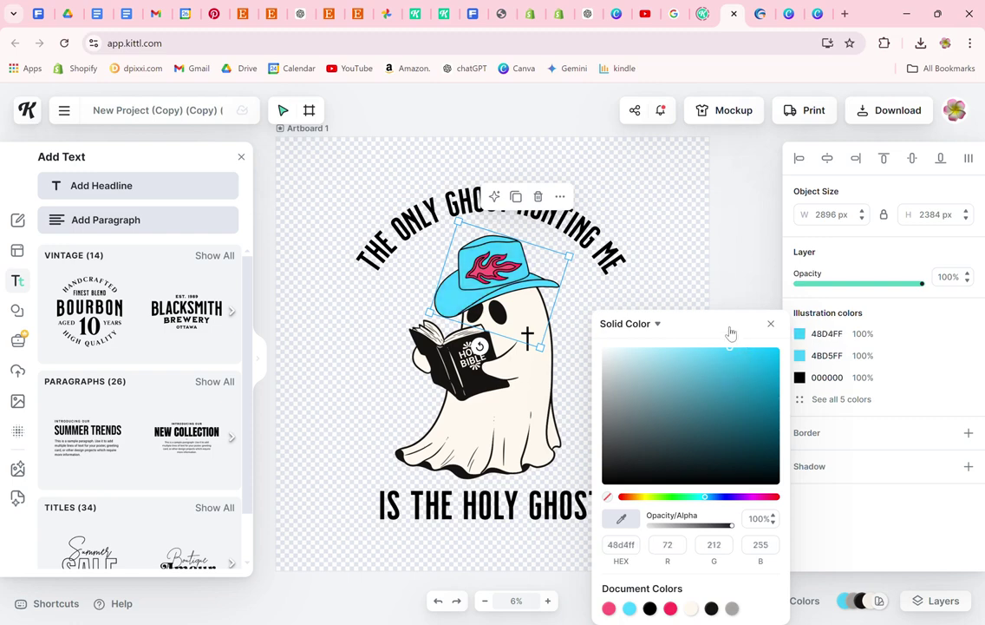
pyautogui.click(714, 497)
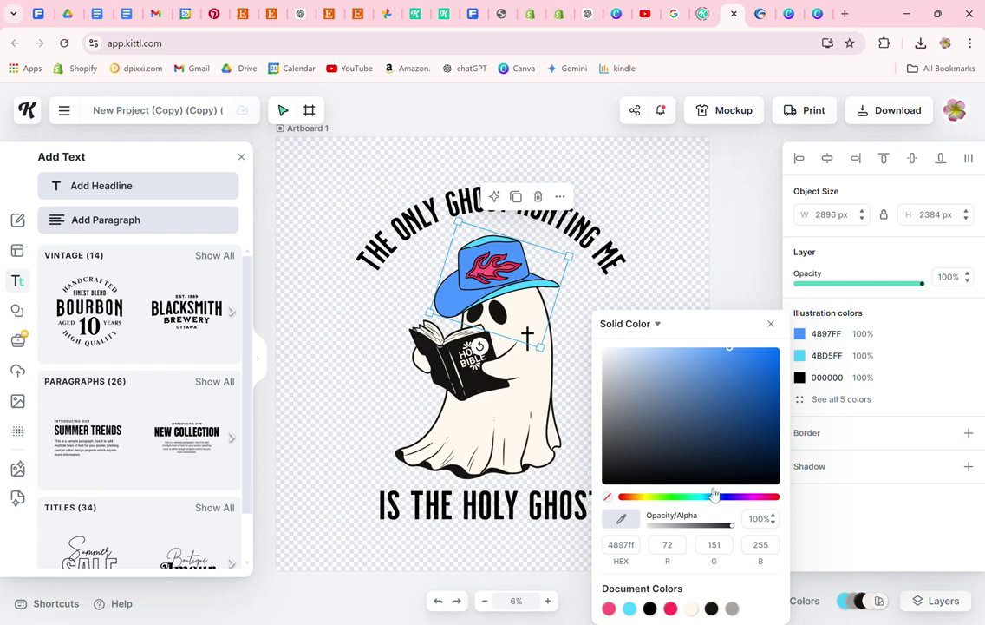
# Step: Try pale blue 8ABDFF and mint greens 8AFFBB and 6AFFA8 on the hat's main areas
pyautogui.moveTo(726, 348)
pyautogui.mouseDown()
pyautogui.moveTo(726, 398)
pyautogui.moveTo(669, 325)
pyautogui.moveTo(714, 332)
pyautogui.moveTo(676, 328)
pyautogui.moveTo(685, 328)
pyautogui.mouseUp()
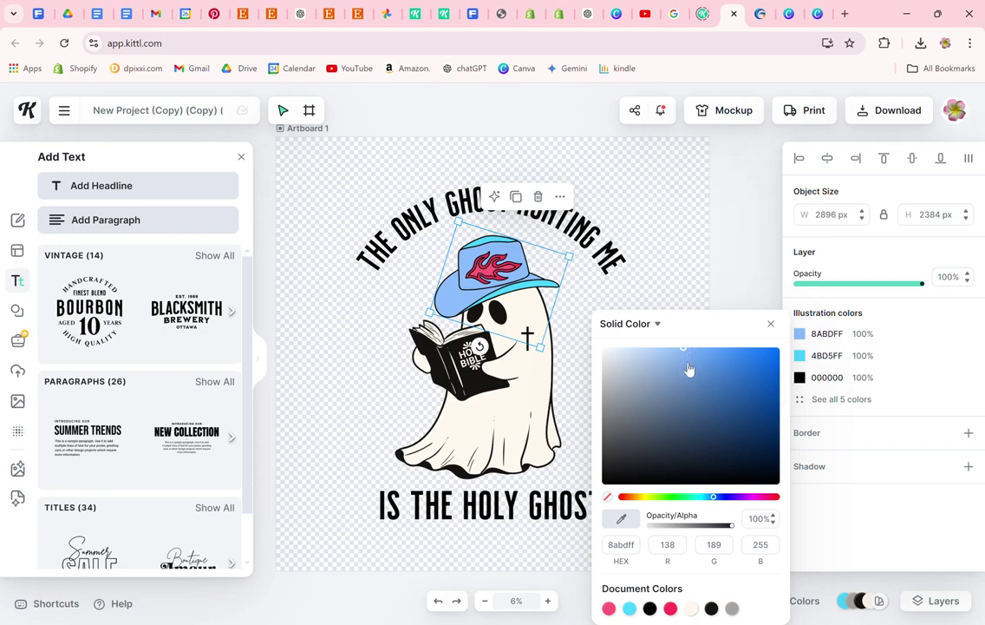
pyautogui.click(686, 497)
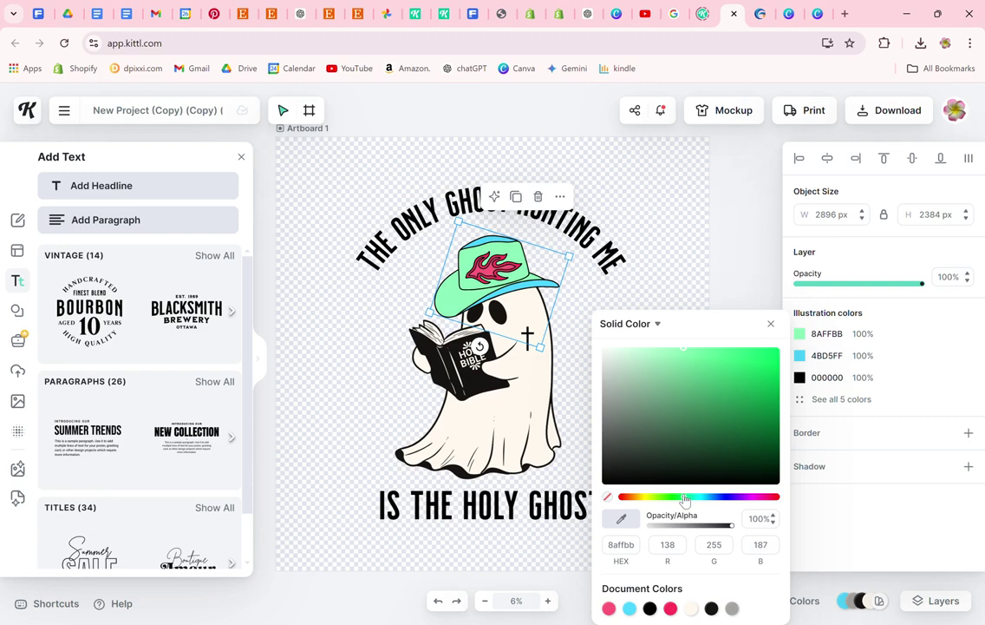
pyautogui.moveTo(704, 363); pyautogui.dragTo(707, 347)
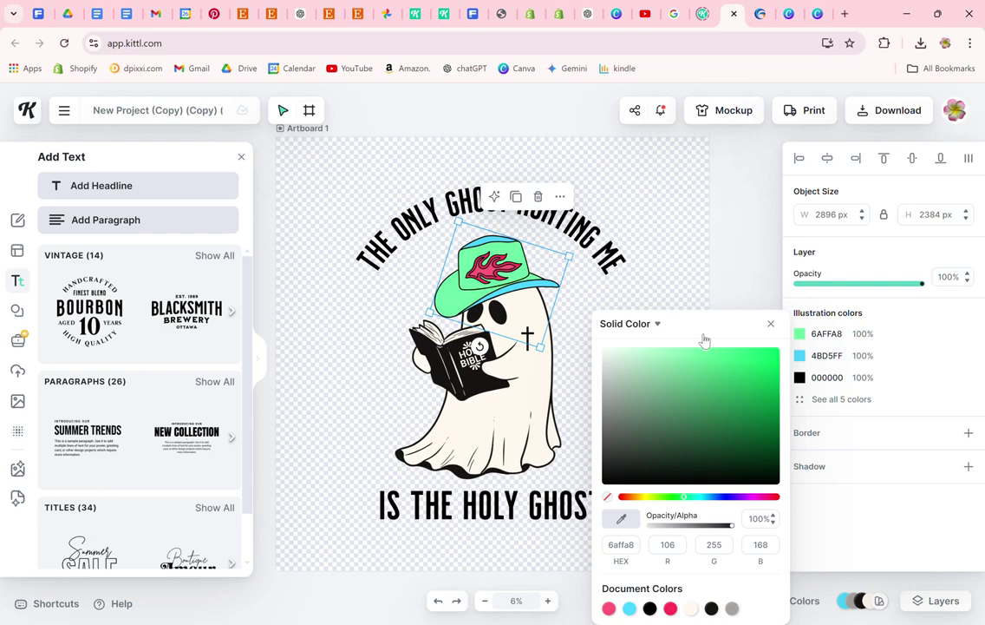
# Step: Set the hat's main areas, brim underside and crown top to the same light turquoise blue, 6EE2FF
pyautogui.click(704, 497)
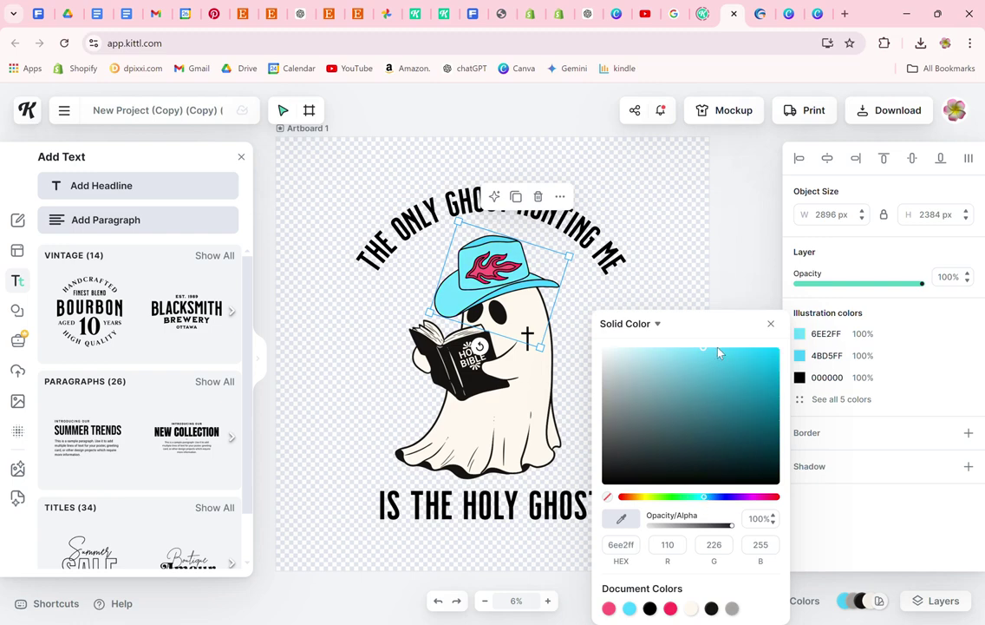
pyautogui.click(859, 354)
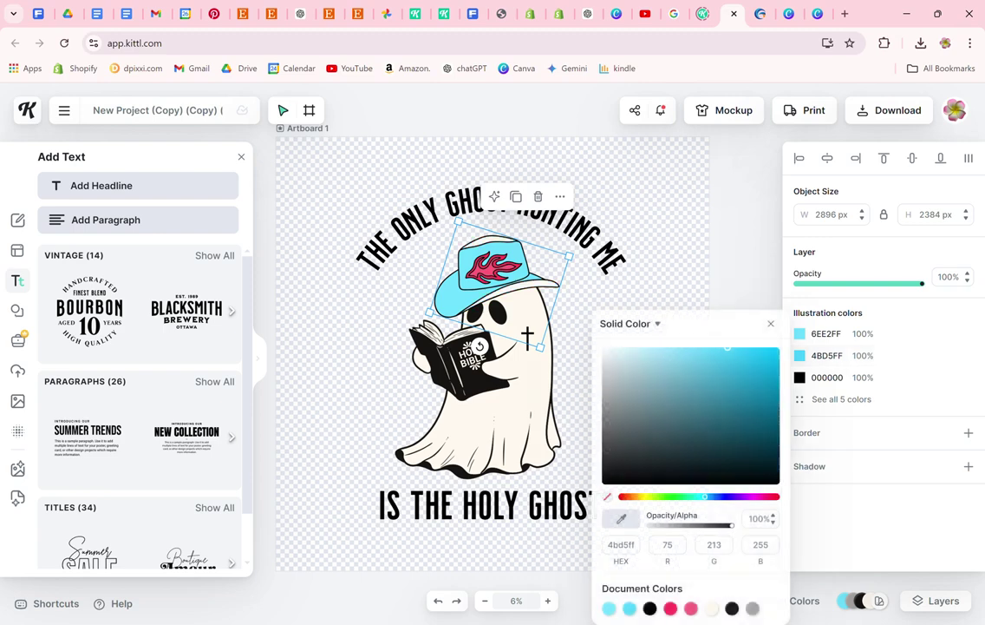
pyautogui.click(611, 609)
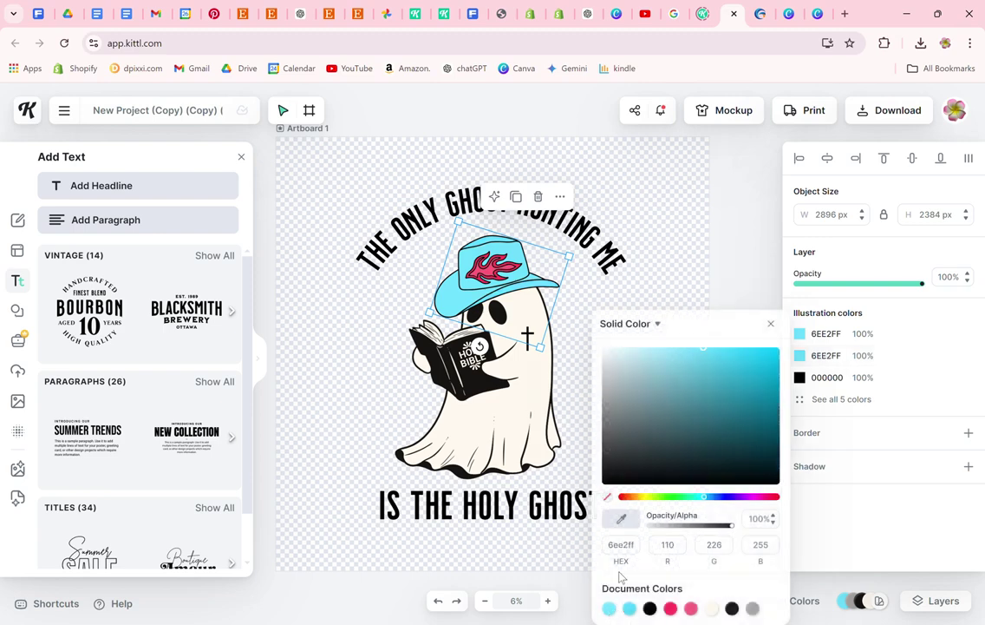
# Step: Recolour the inside of the hat's flame from the lighter pink to the document's light turquoise blue, 6EE2FF
pyautogui.click(811, 400)
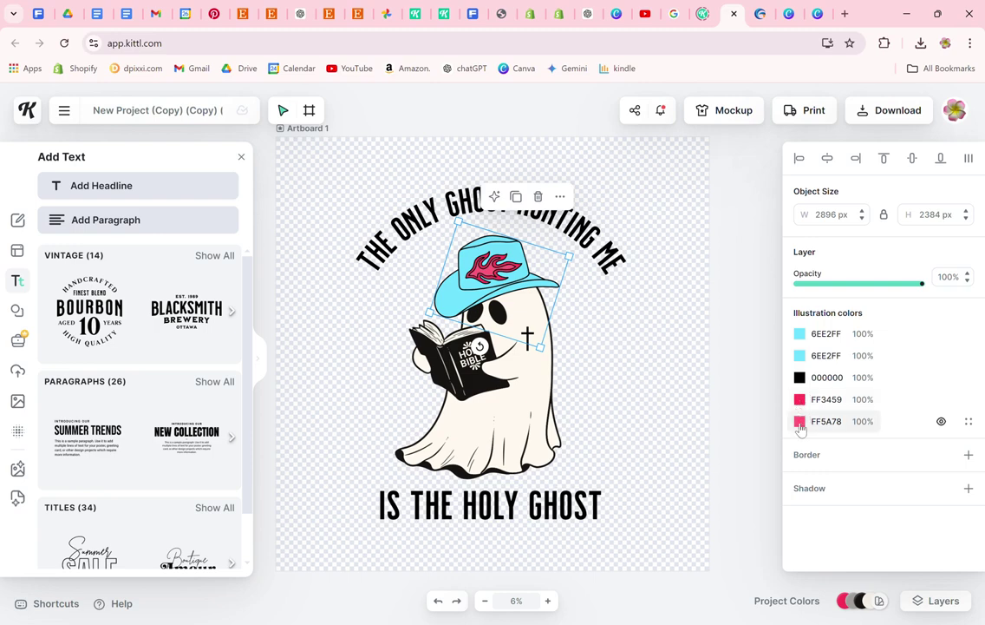
pyautogui.click(800, 420)
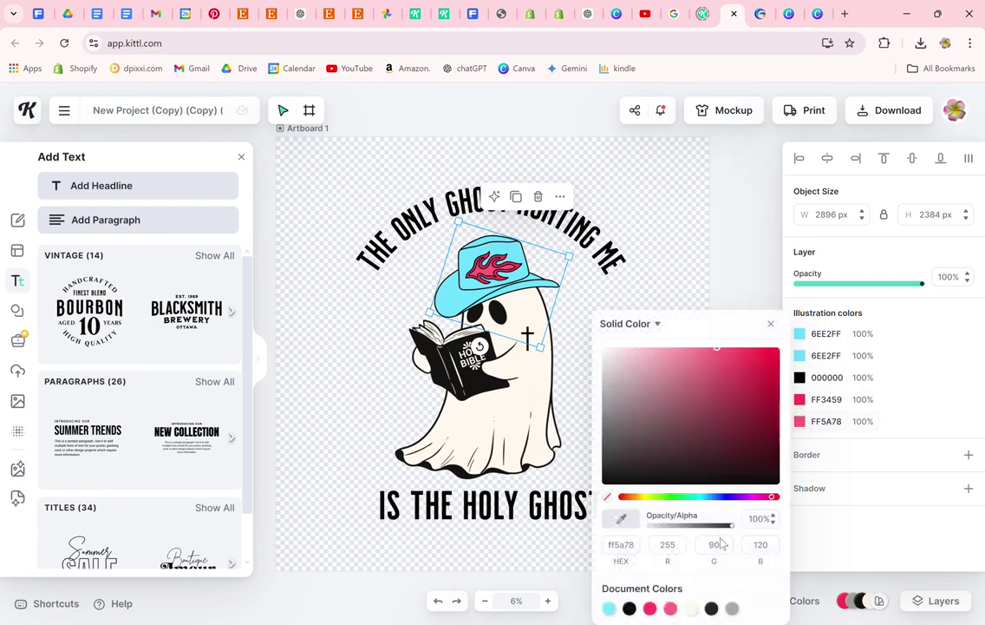
pyautogui.click(610, 609)
# Step: Recolour the flame's remaining pinkish-red edge to a turquoise blue more saturated than the rest of the hat
pyautogui.click(939, 399)
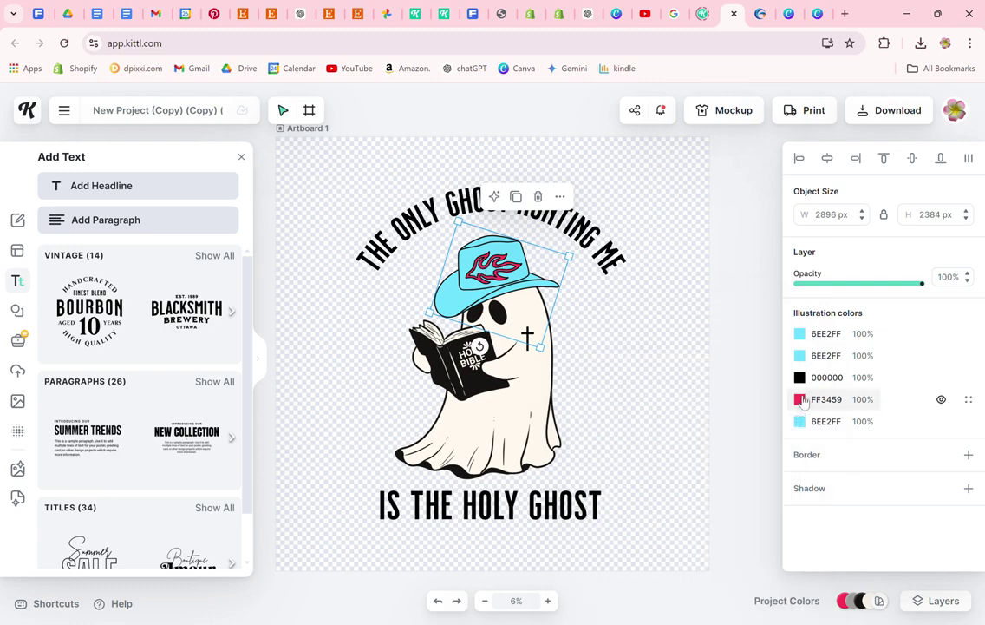
pyautogui.click(608, 608)
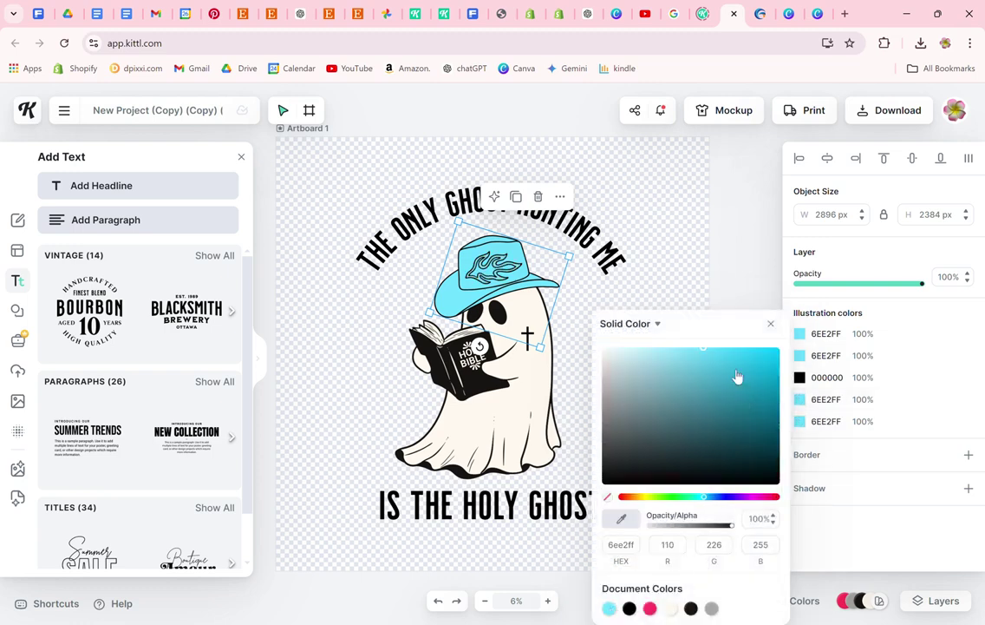
pyautogui.click(735, 361)
pyautogui.click(739, 355)
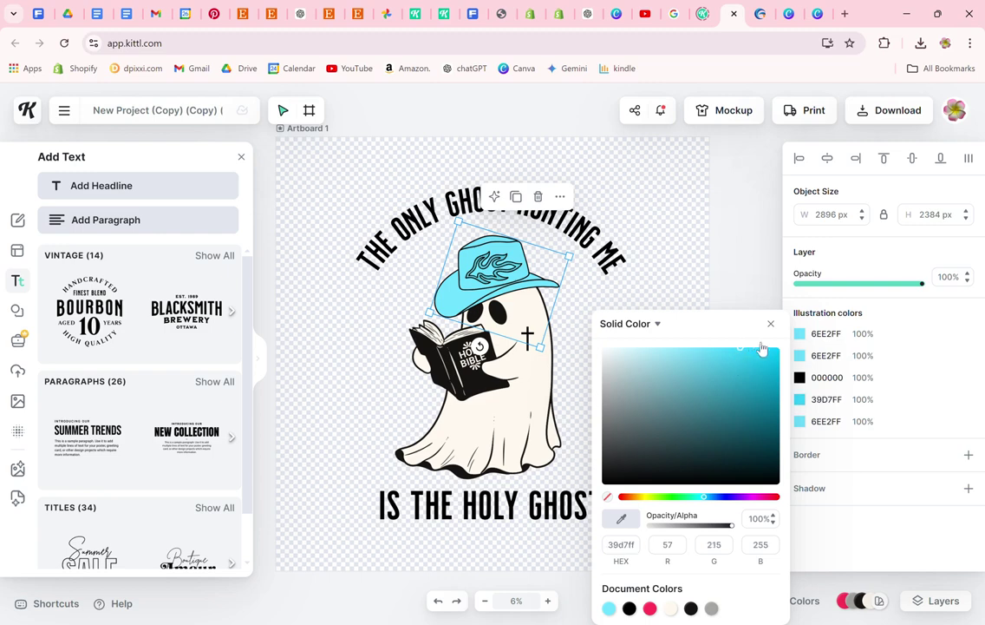
pyautogui.click(766, 348)
pyautogui.moveTo(767, 340); pyautogui.dragTo(771, 339)
pyautogui.click(684, 280)
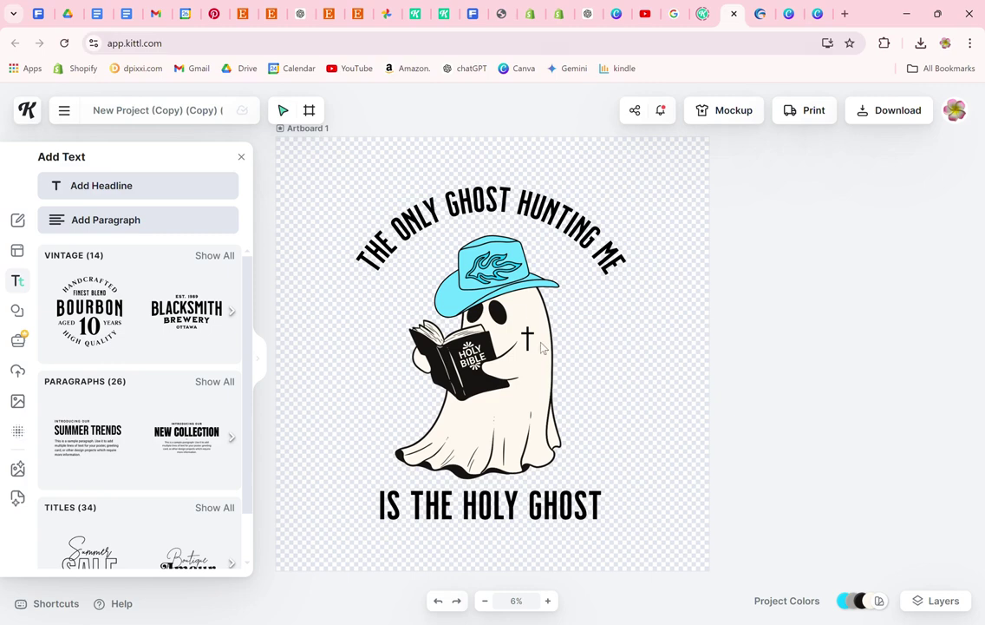
# Step: Adjust the cowboy hat's rotation slightly, to 17°
pyautogui.click(485, 265)
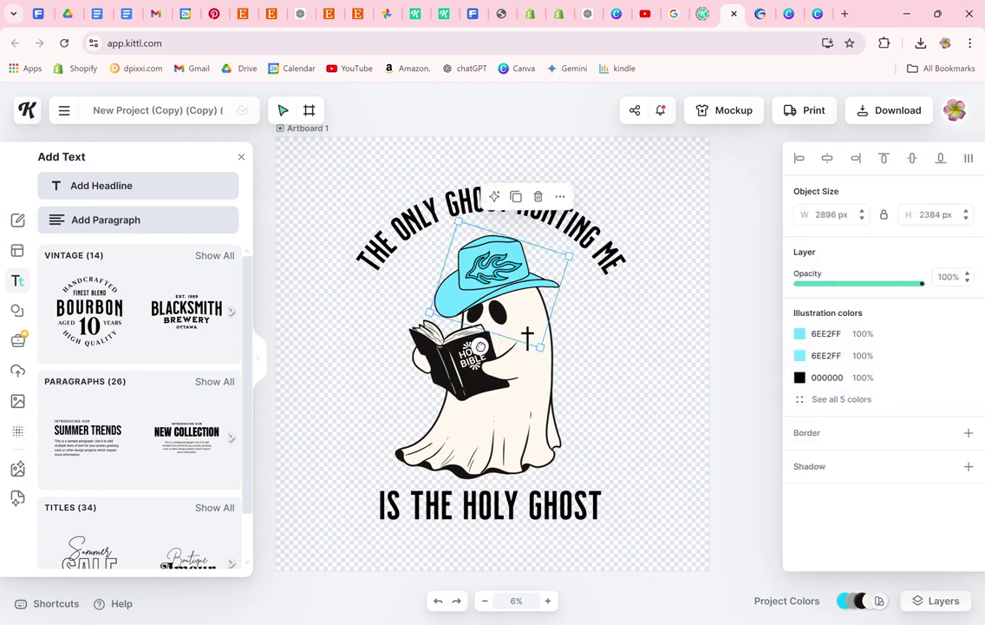
pyautogui.moveTo(480, 346); pyautogui.dragTo(480, 346)
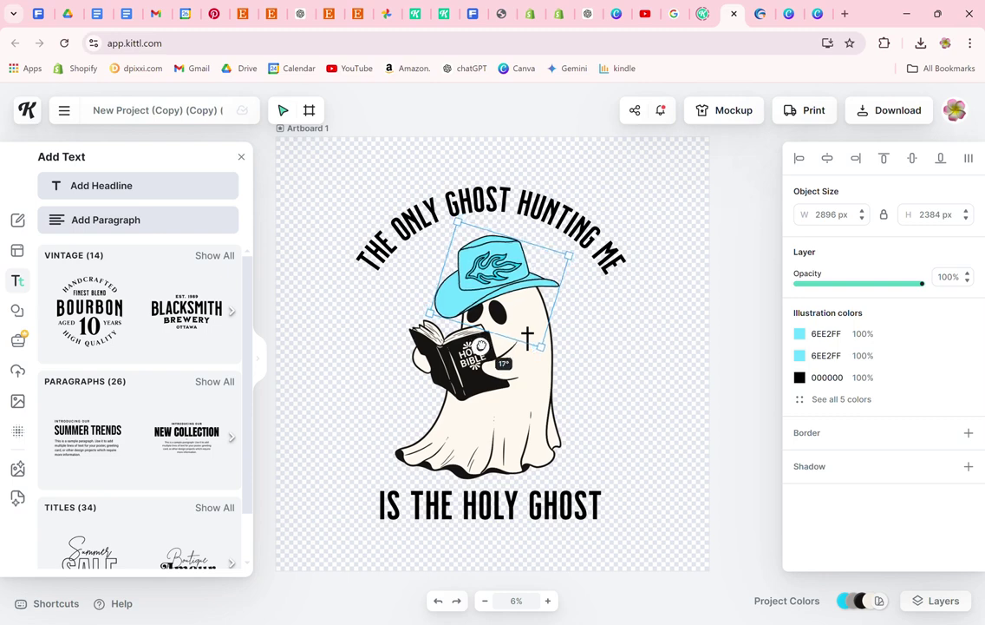
pyautogui.click(602, 337)
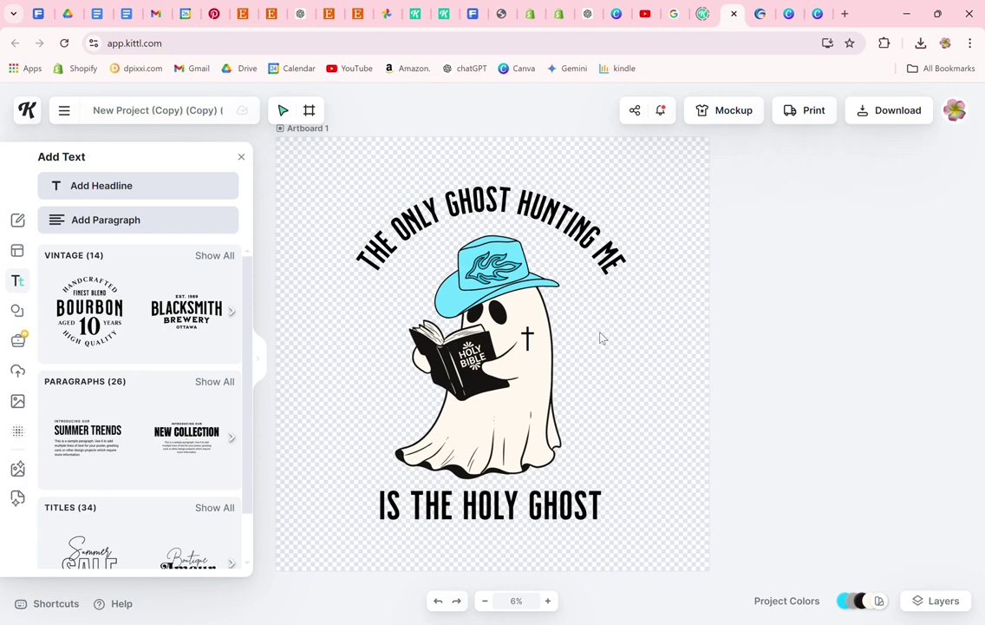
# Step: Open a new browser tab ready for a web search
pyautogui.hotkey('ctrl', 't')
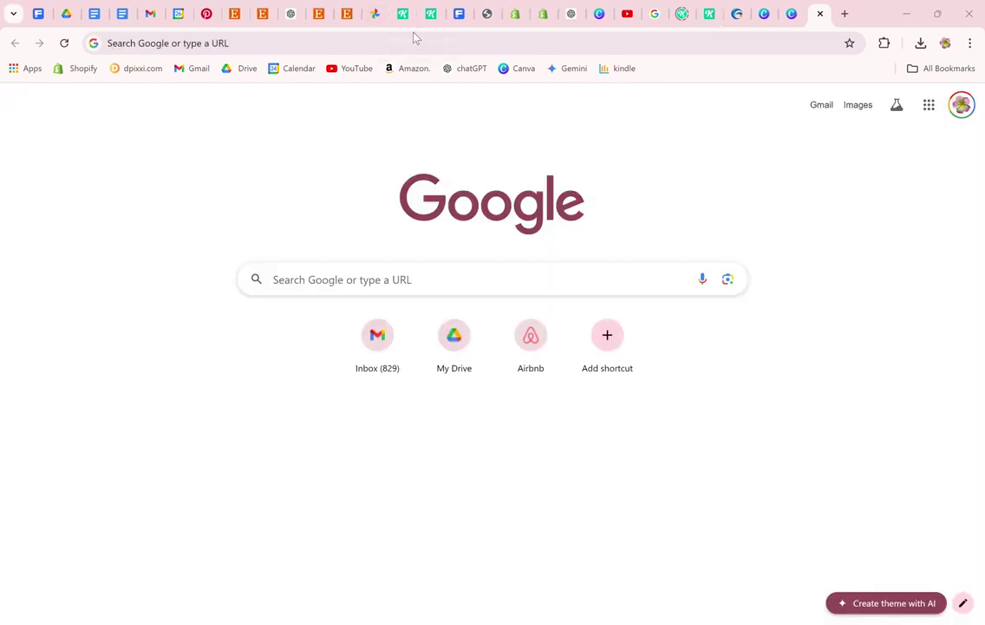
pyautogui.click(362, 38)
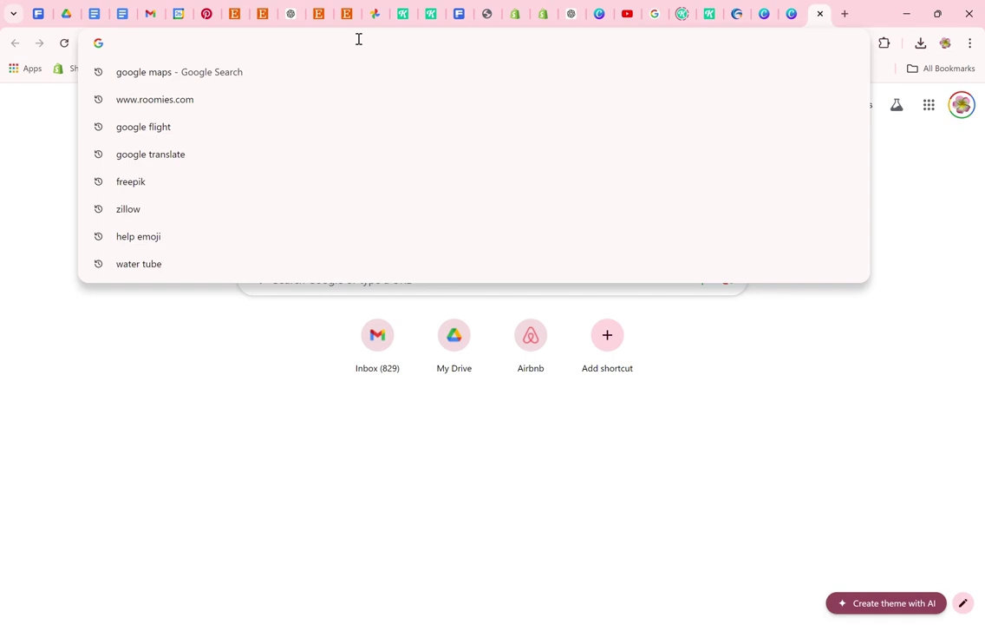
pyautogui.write('google mapstu')
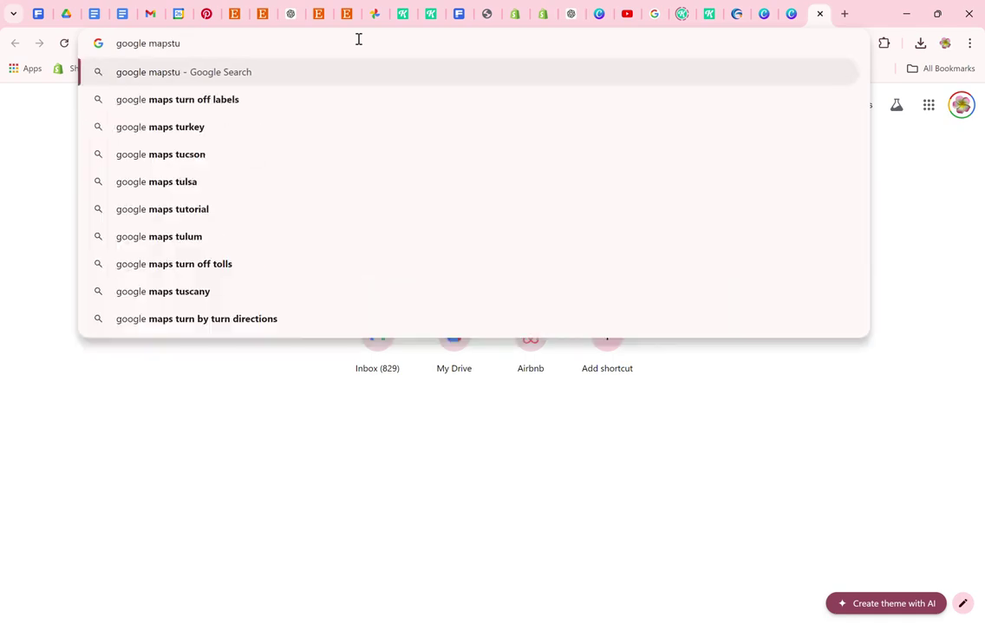
pyautogui.press('BackSpace')
pyautogui.press('BackSpace')
pyautogui.press('BackSpace')
pyautogui.press('BackSpace')
pyautogui.press('BackSpace')
pyautogui.press('BackSpace')
pyautogui.press('BackSpace')
pyautogui.press('BackSpace')
pyautogui.press('BackSpace')
pyautogui.press('BackSpace')
pyautogui.press('BackSpace')
pyautogui.press('BackSpace')
pyautogui.press('BackSpace')
# Step: Search Google for "turquoise color hex code" and show the image results
pyautogui.write('turquo')
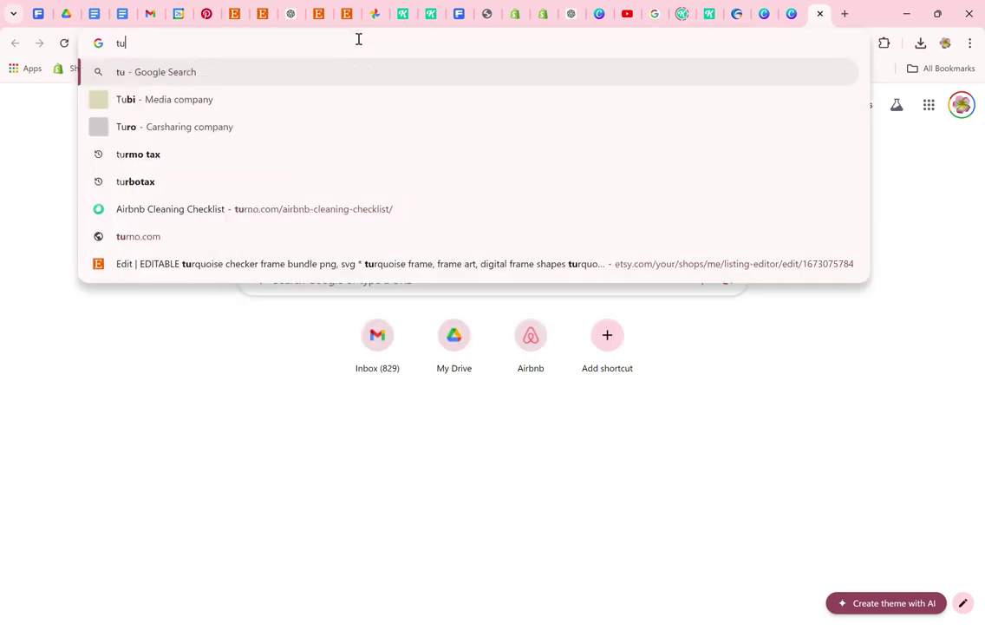
pyautogui.write('is')
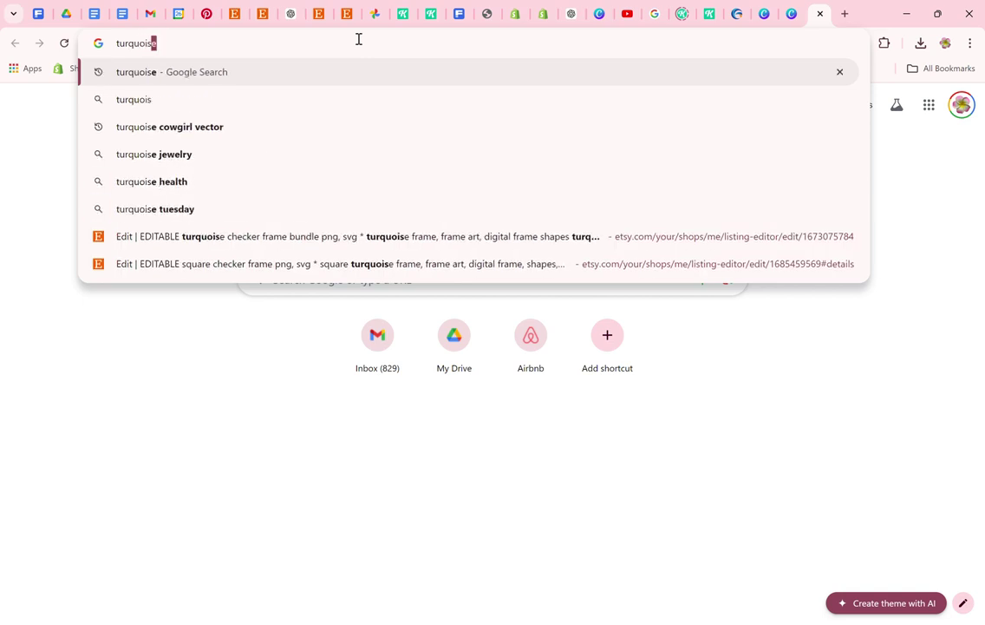
pyautogui.write('e color ')
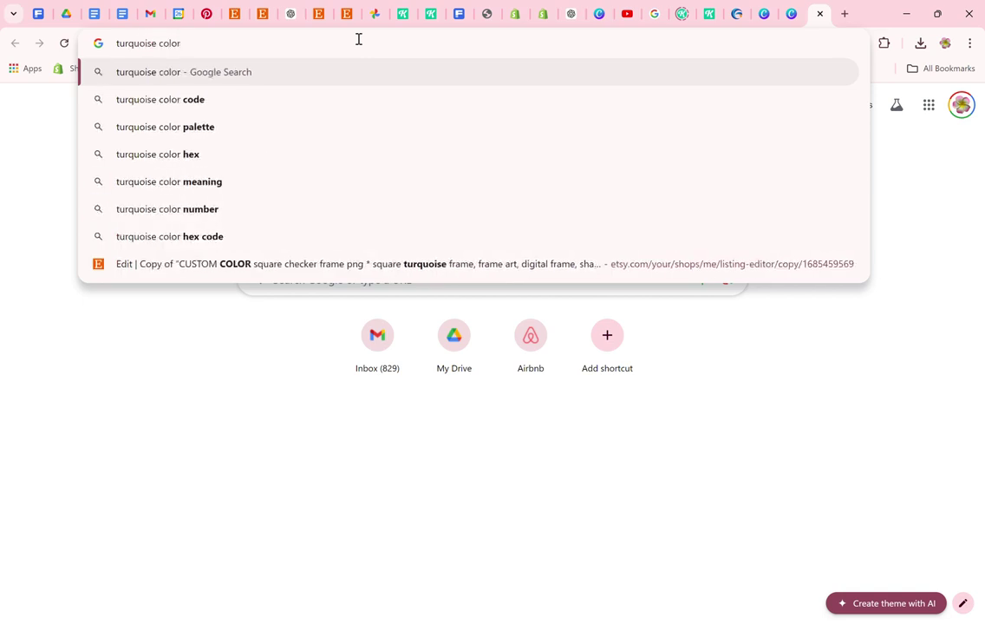
pyautogui.write('hex code')
pyautogui.press('Return')
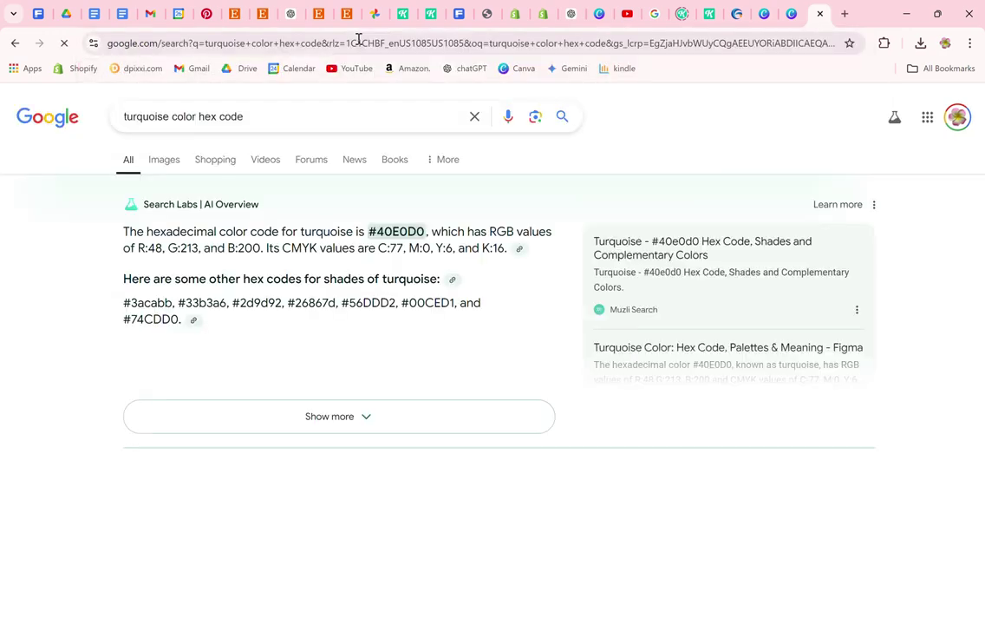
pyautogui.click(163, 160)
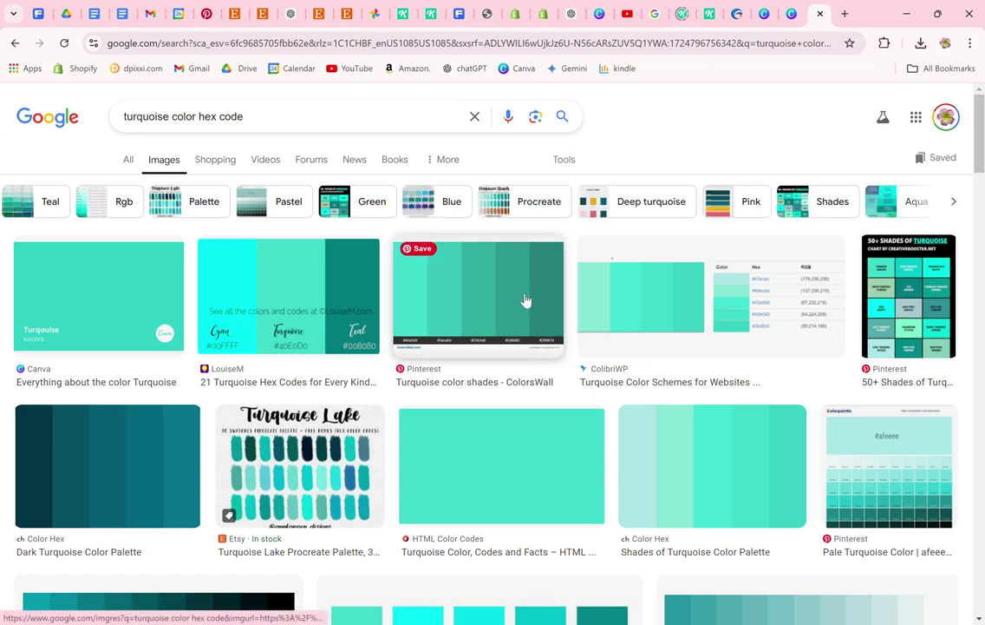
# Step: Look through the image results for turquoise shades with hex codes and enlarge the #55dde0 colour swatch
pyautogui.scroll(-2, 525, 300)
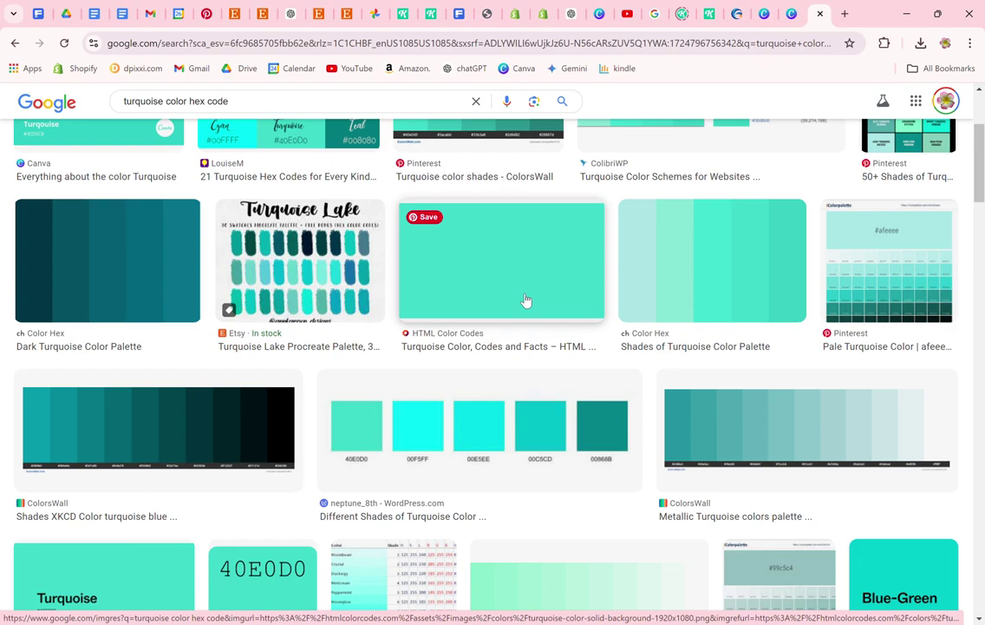
pyautogui.scroll(-5, 526, 300)
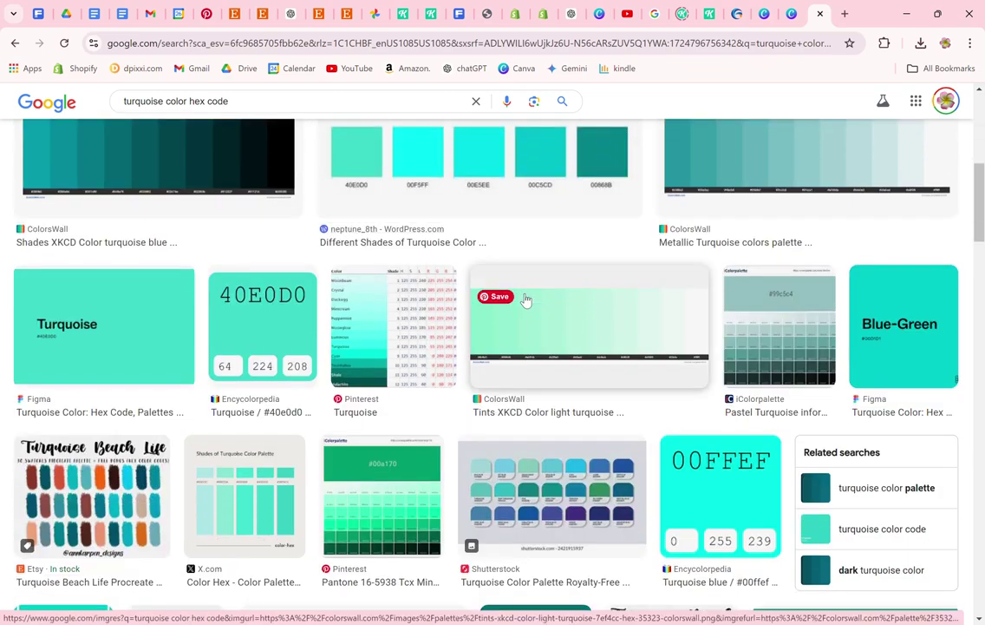
pyautogui.scroll(-3, 525, 300)
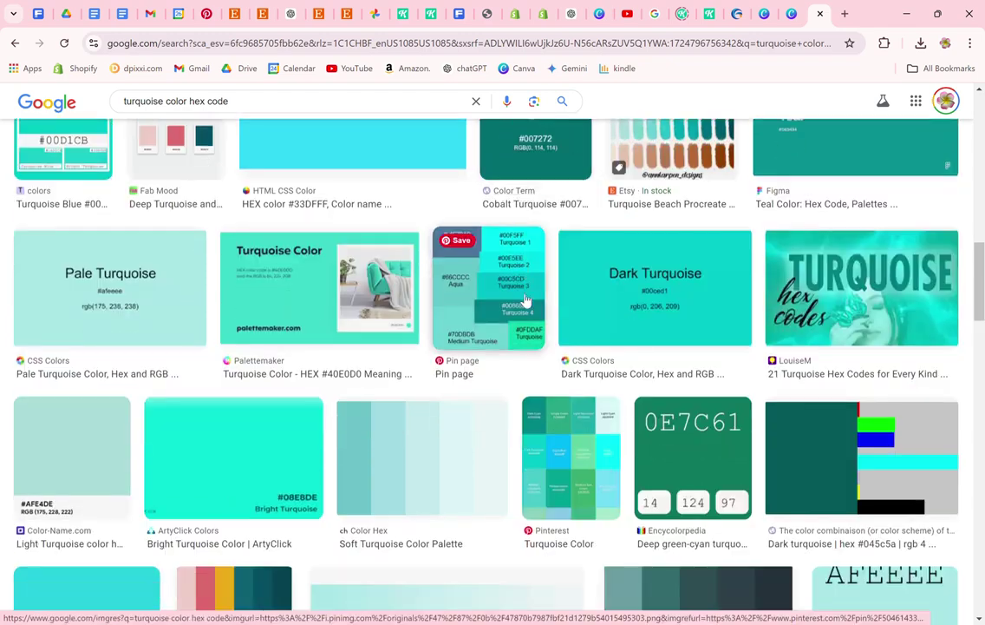
pyautogui.scroll(-2, 526, 300)
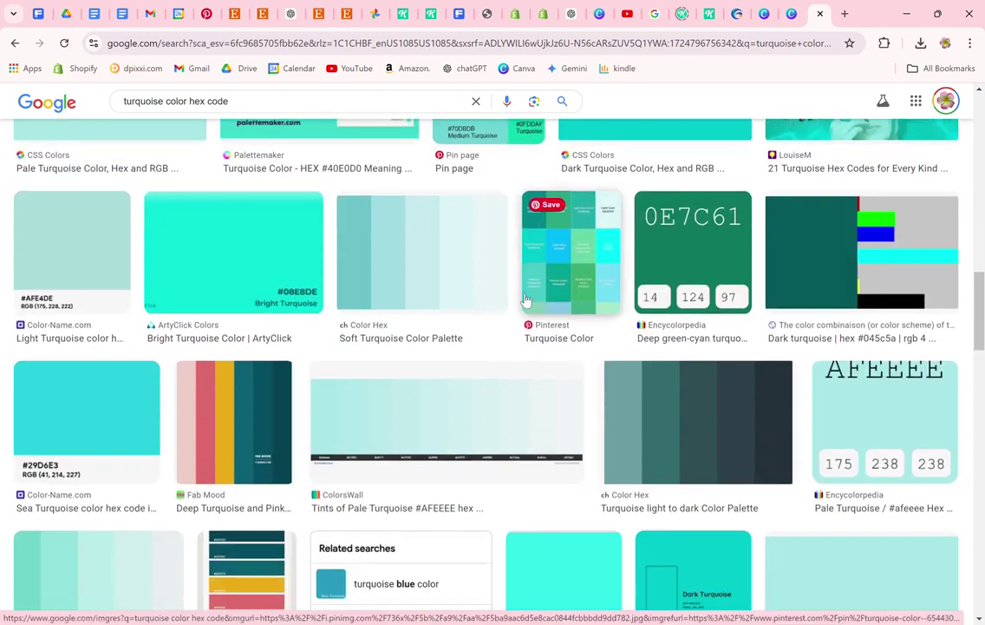
pyautogui.scroll(-3, 526, 300)
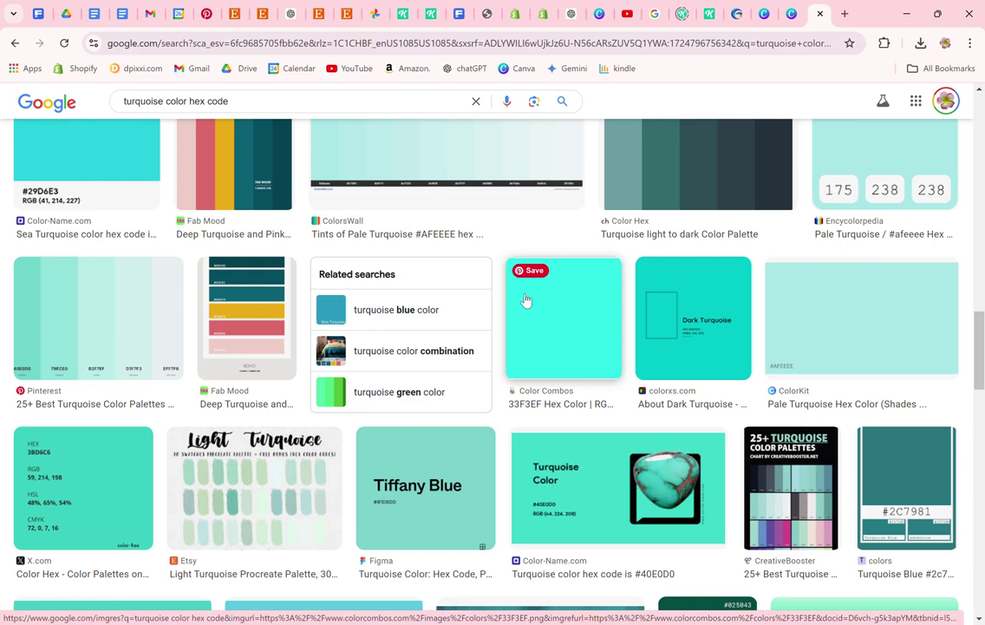
pyautogui.scroll(-1, 526, 300)
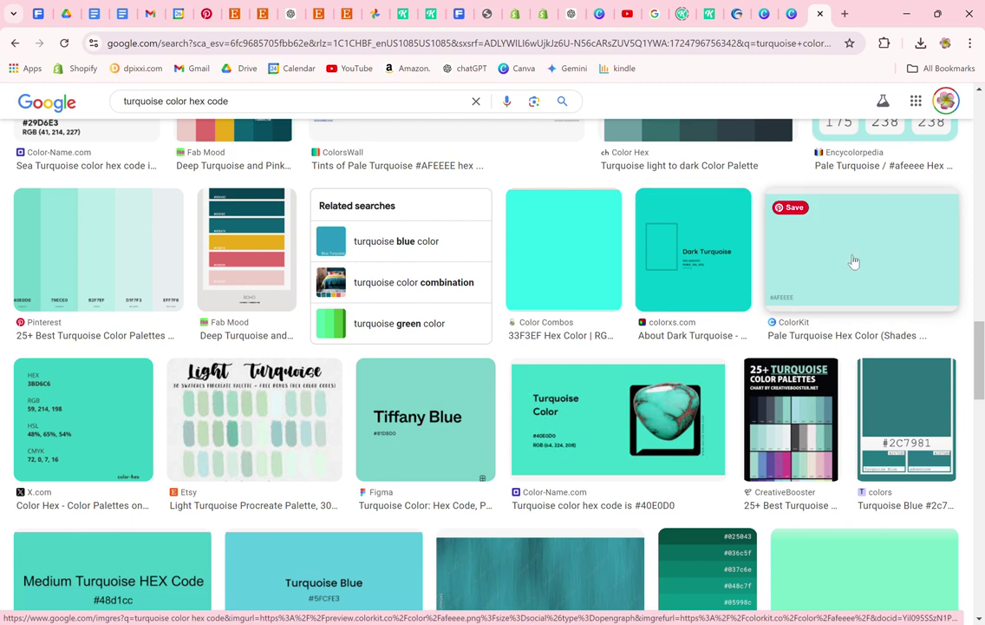
pyautogui.scroll(-3, 599, 299)
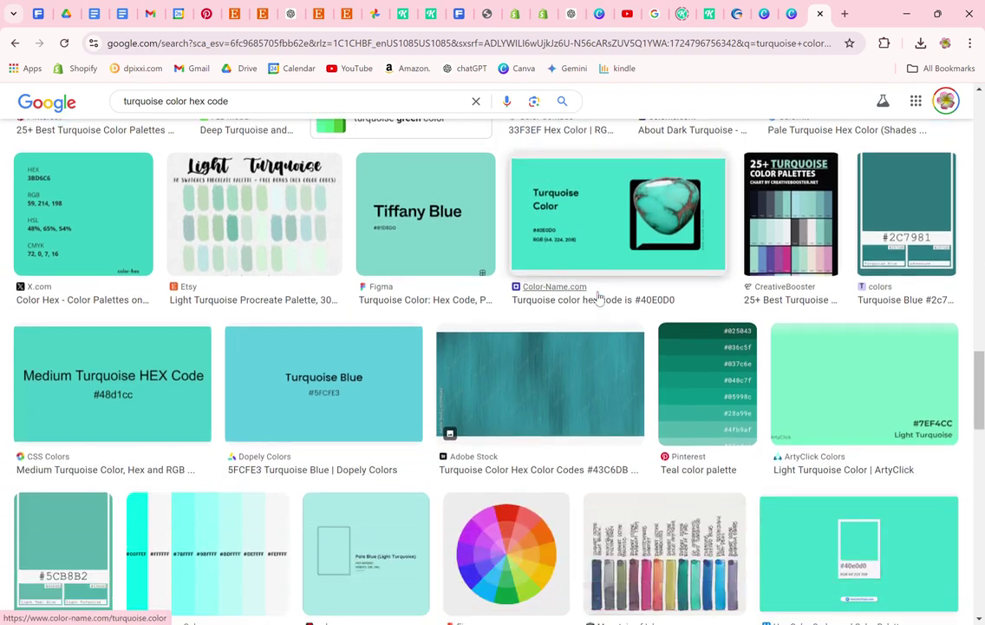
pyautogui.scroll(-4, 598, 299)
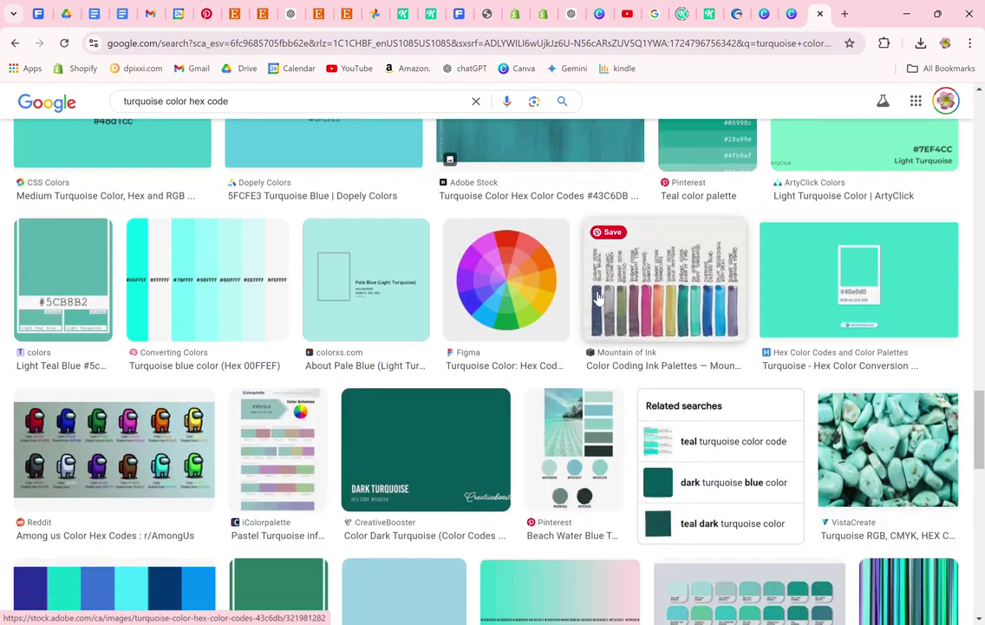
pyautogui.scroll(-3, 619, 294)
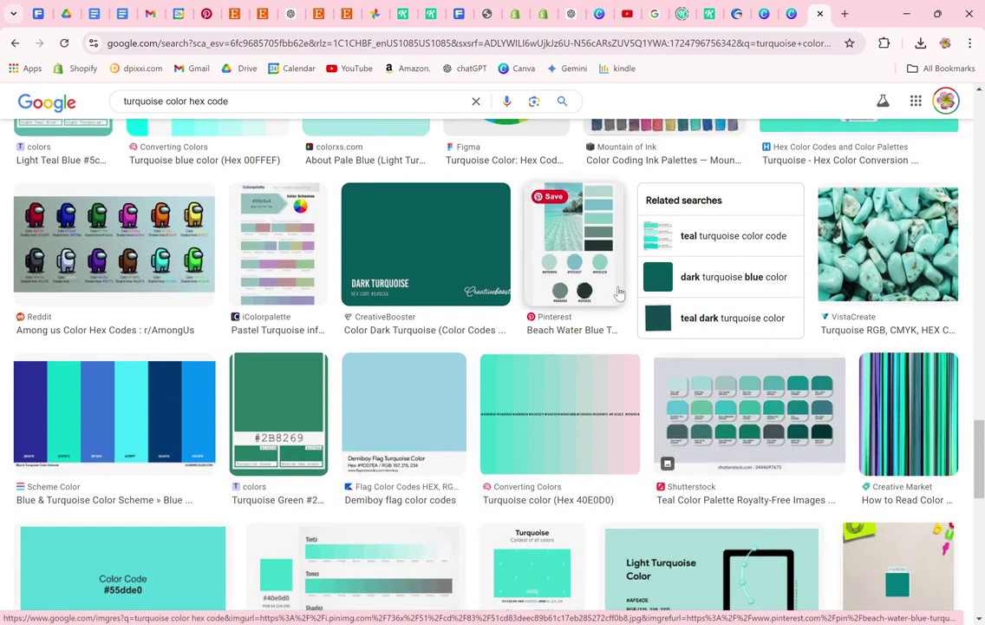
pyautogui.scroll(-2, 620, 294)
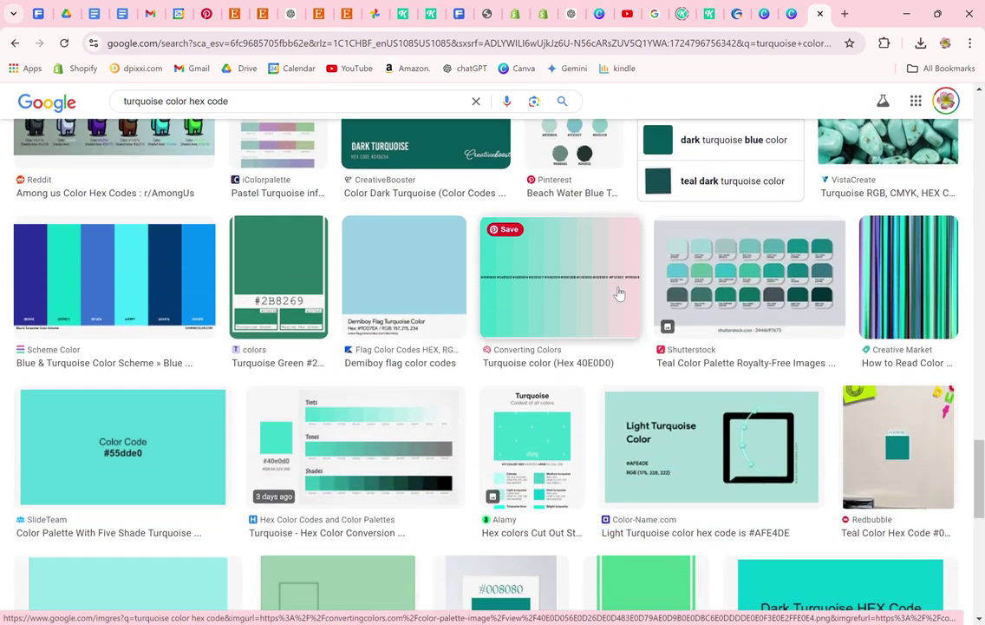
pyautogui.scroll(-2, 607, 302)
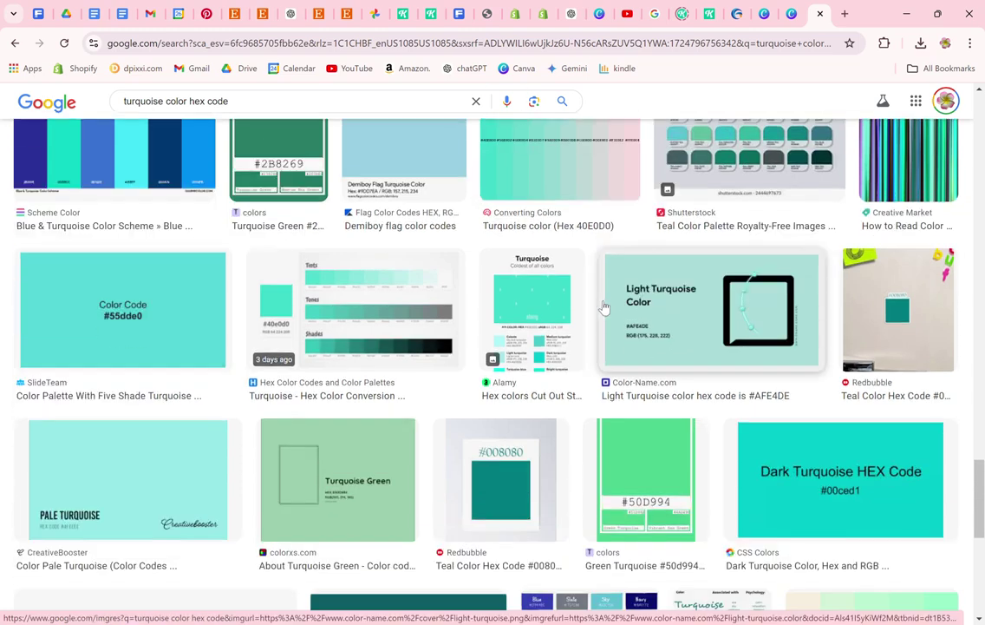
pyautogui.click(156, 324)
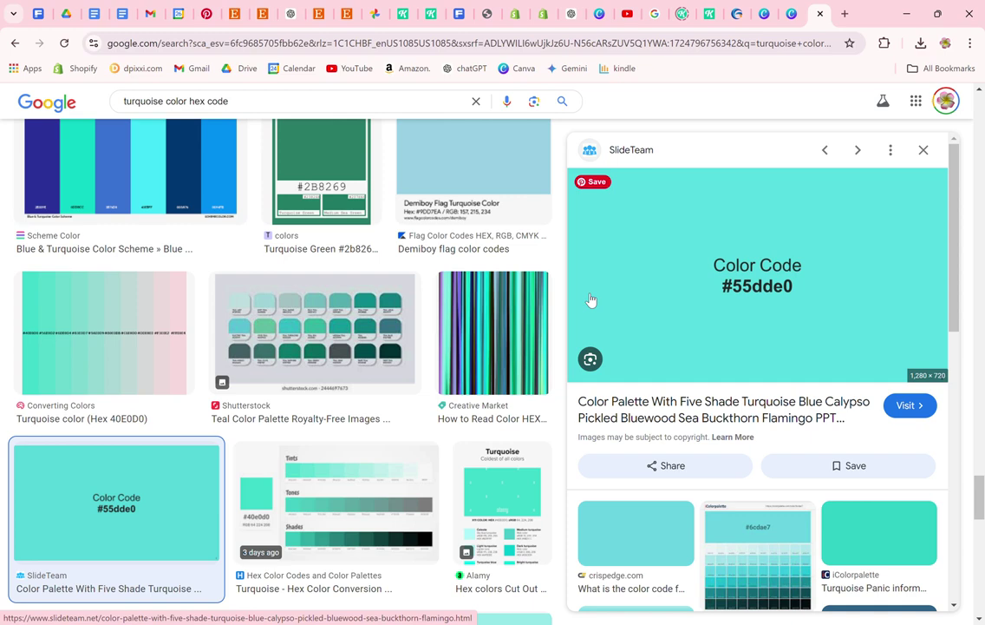
# Step: Switch back to the Kittl design and set the cowboy hat's second illustration colour to 55DDE0
pyautogui.click(712, 16)
pyautogui.click(510, 272)
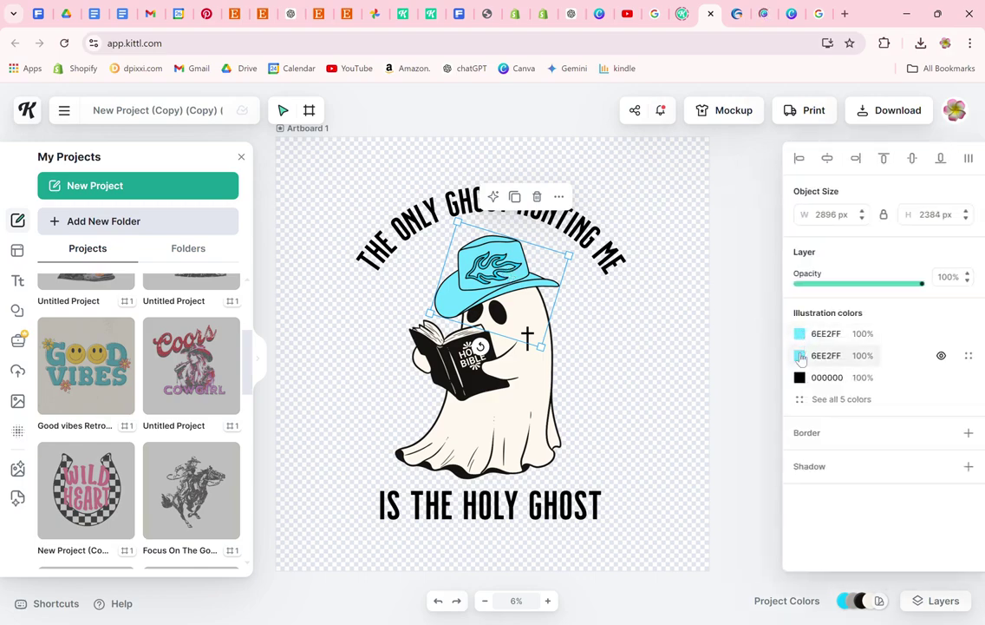
pyautogui.click(799, 355)
pyautogui.click(800, 355)
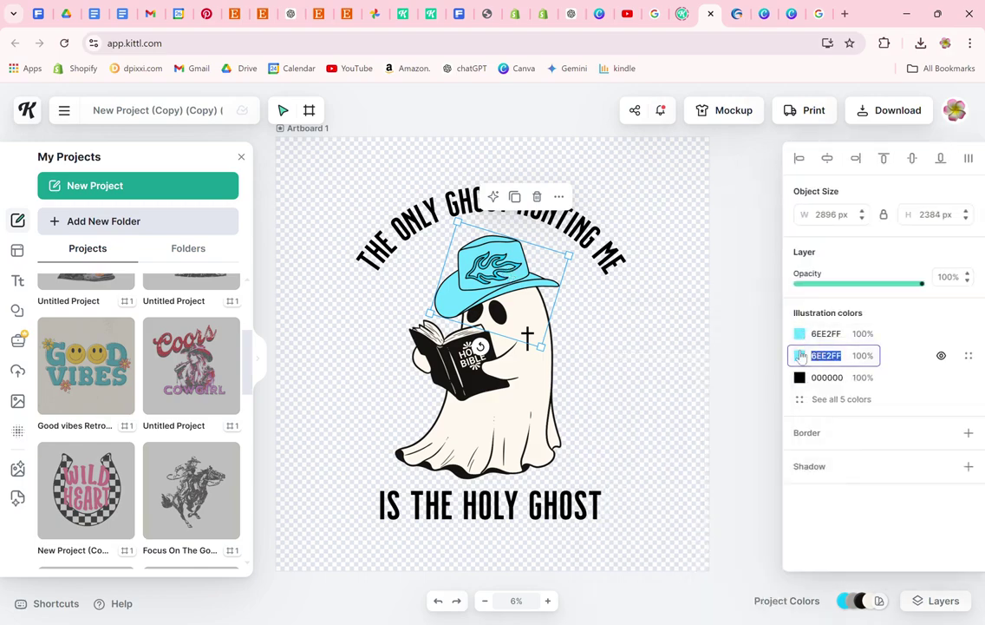
pyautogui.write('55ddeo')
pyautogui.press('Return')
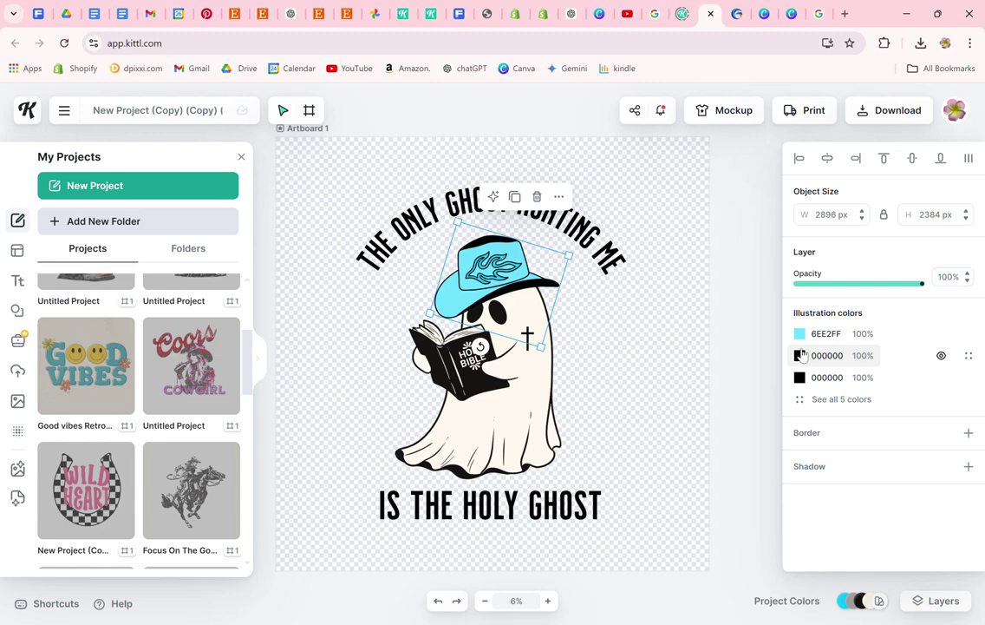
pyautogui.click(830, 356)
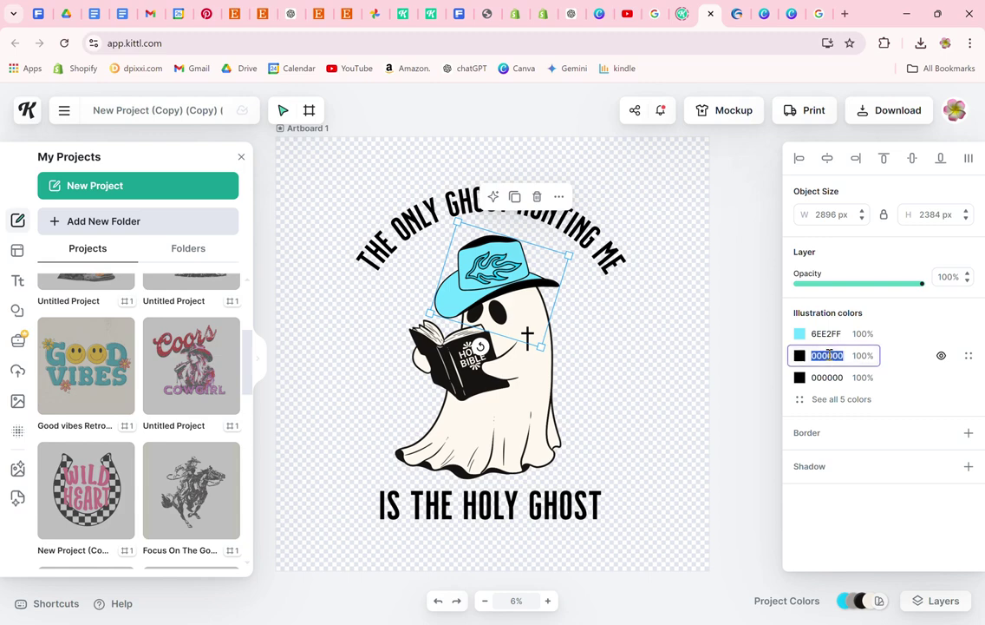
pyautogui.write('55dde0')
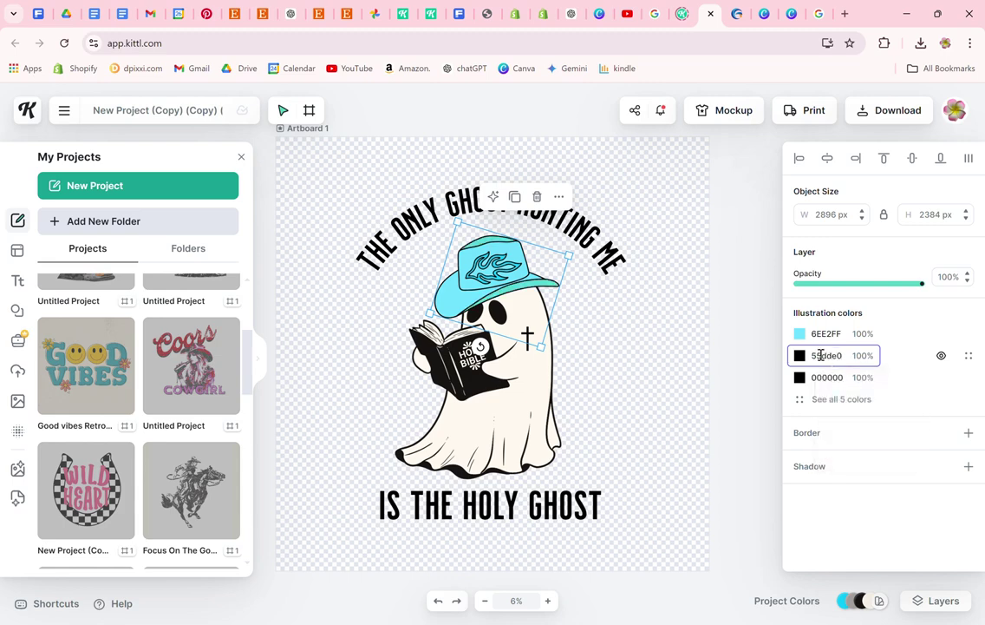
pyautogui.press('Return')
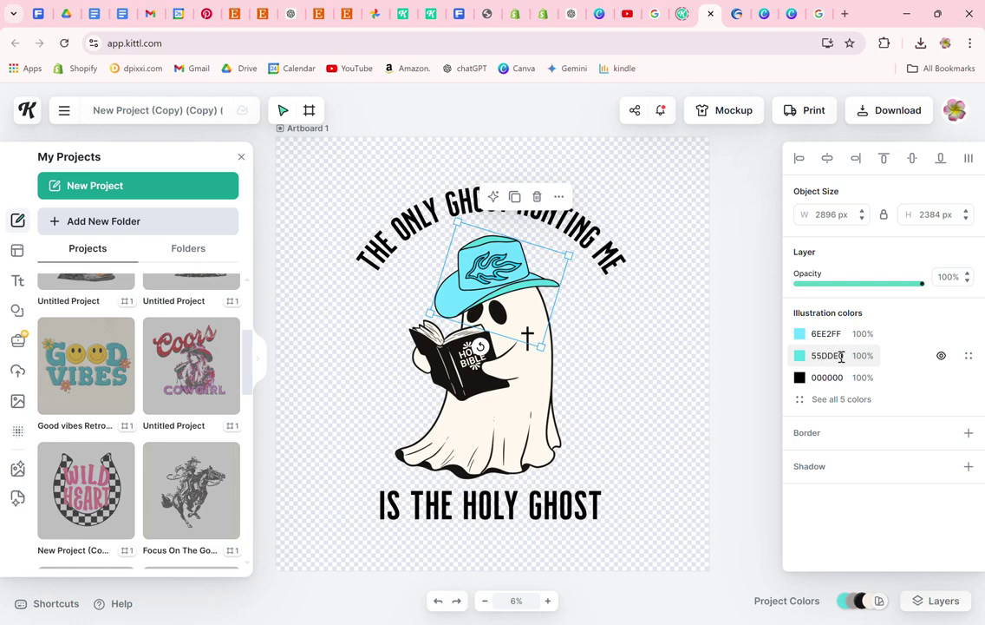
# Step: Copy the hex code 55DDE0 from the hat's second illustration colour and apply it to its first colour
pyautogui.click(836, 361)
pyautogui.hotkey('ctrl', 'c')
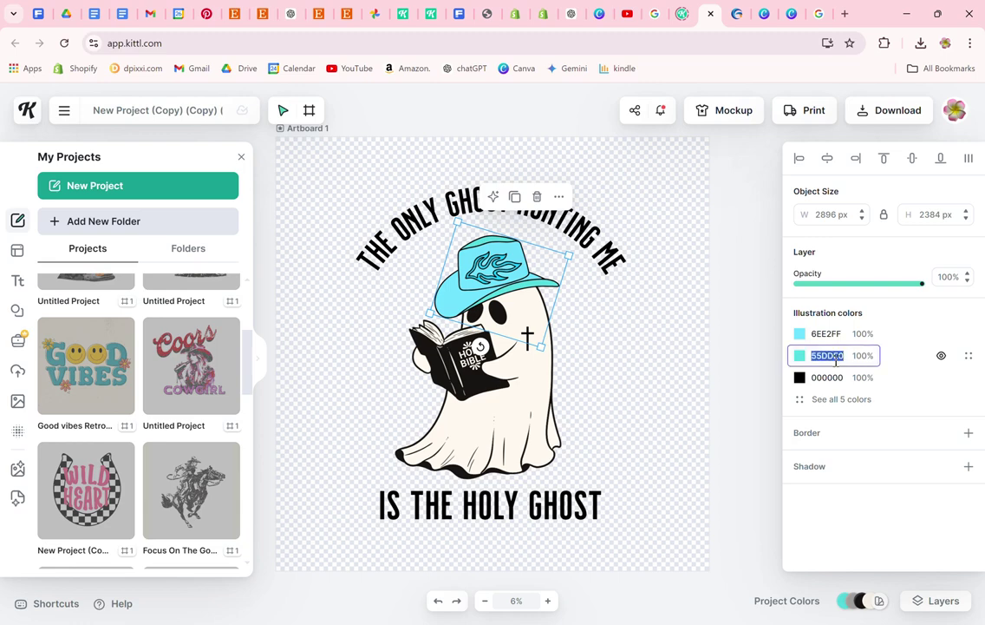
pyautogui.click(831, 333)
pyautogui.hotkey('ctrl', 'v')
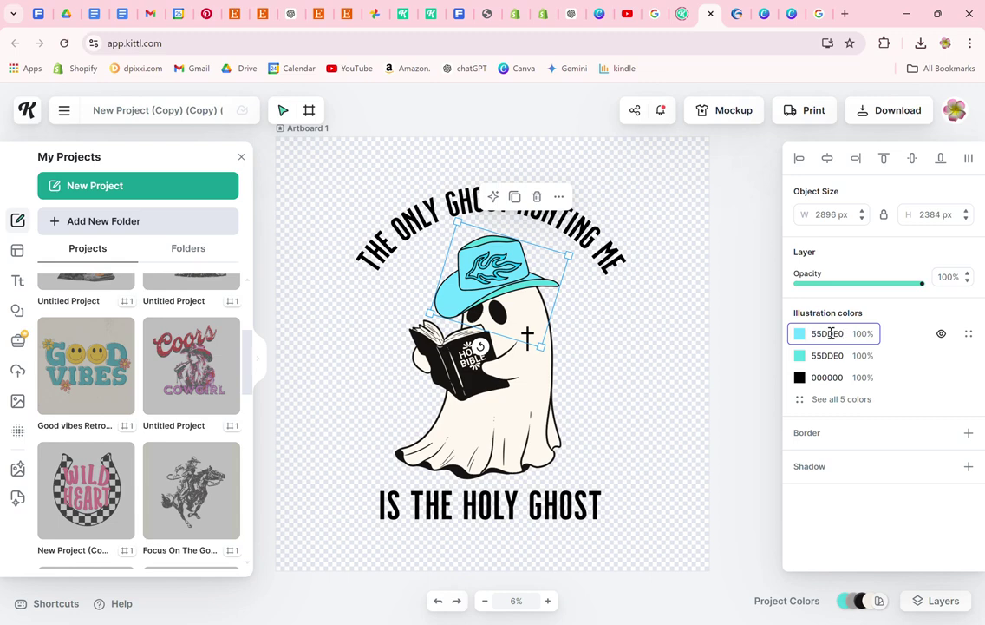
pyautogui.press('Return')
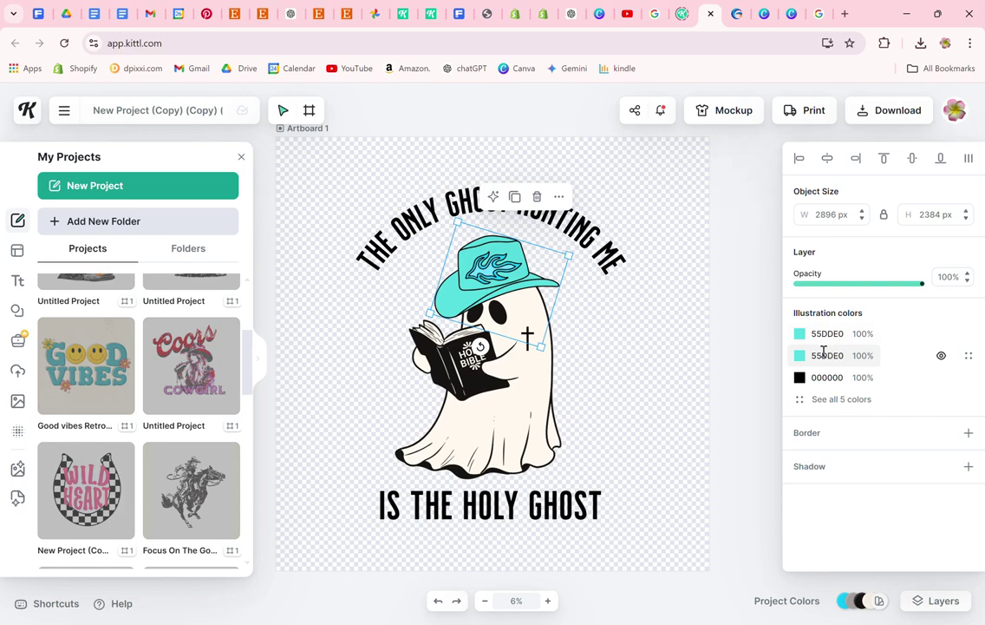
# Step: Show all of the hat's illustration colours and set the last one to 55DDE0
pyautogui.click(825, 400)
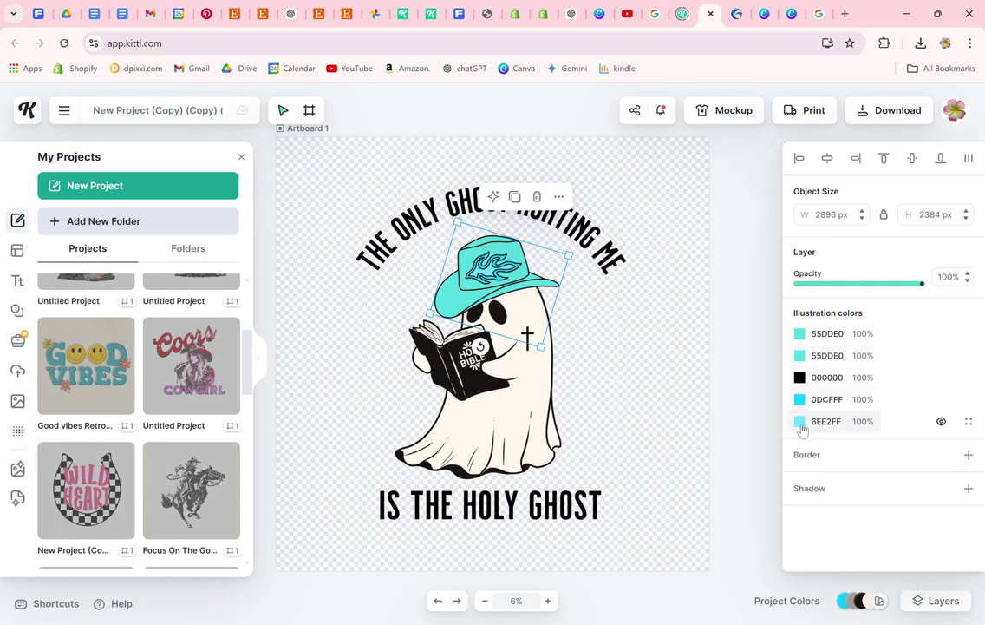
pyautogui.click(801, 425)
pyautogui.doubleClick(824, 422)
pyautogui.hotkey('ctrl', 'v')
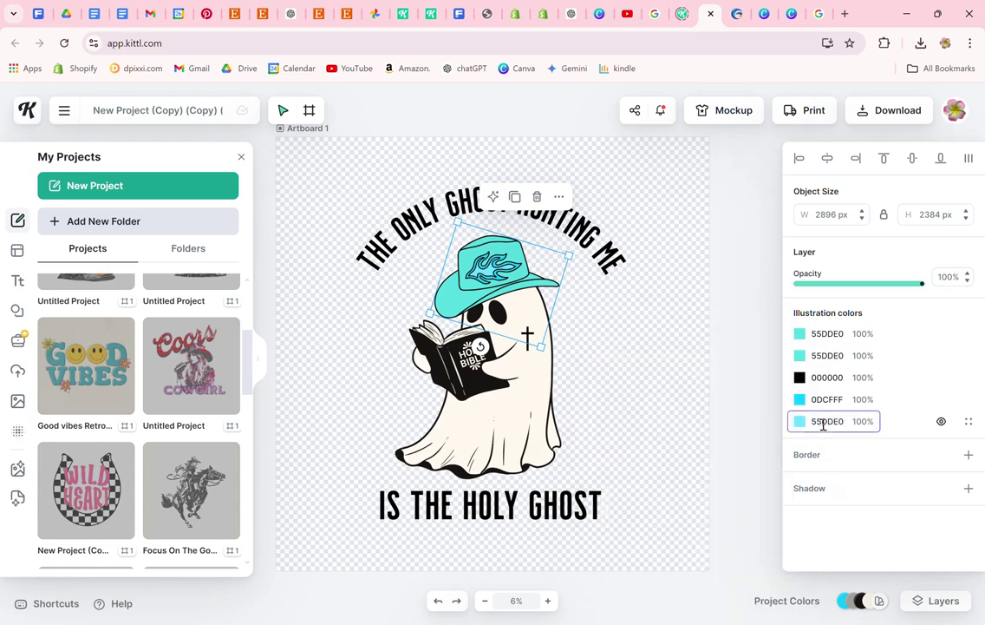
pyautogui.press('Return')
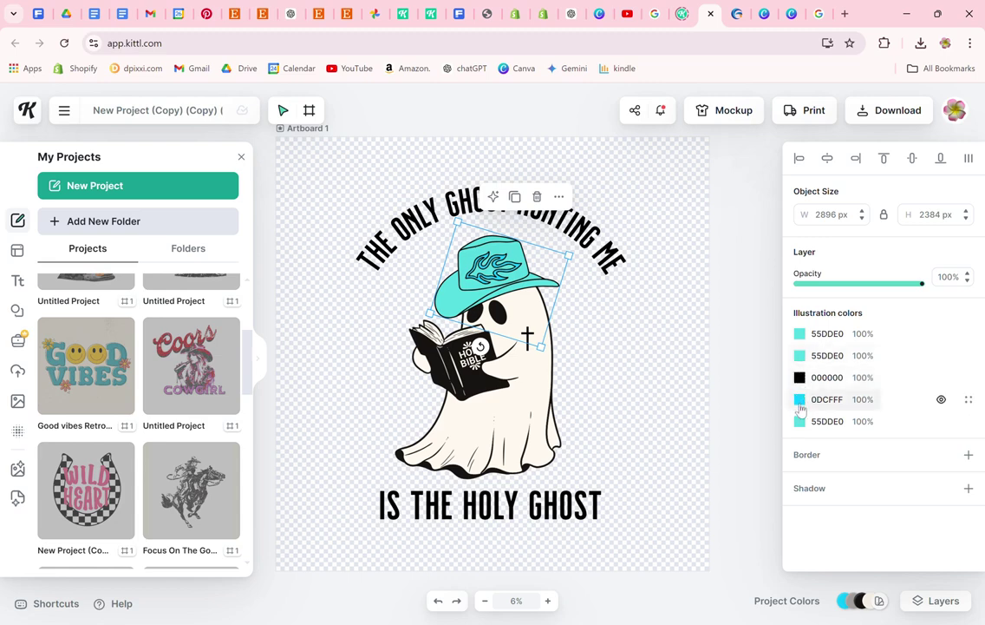
# Step: Darken the hat's second illustration colour to the deeper turquoise 23C3C7
pyautogui.click(800, 356)
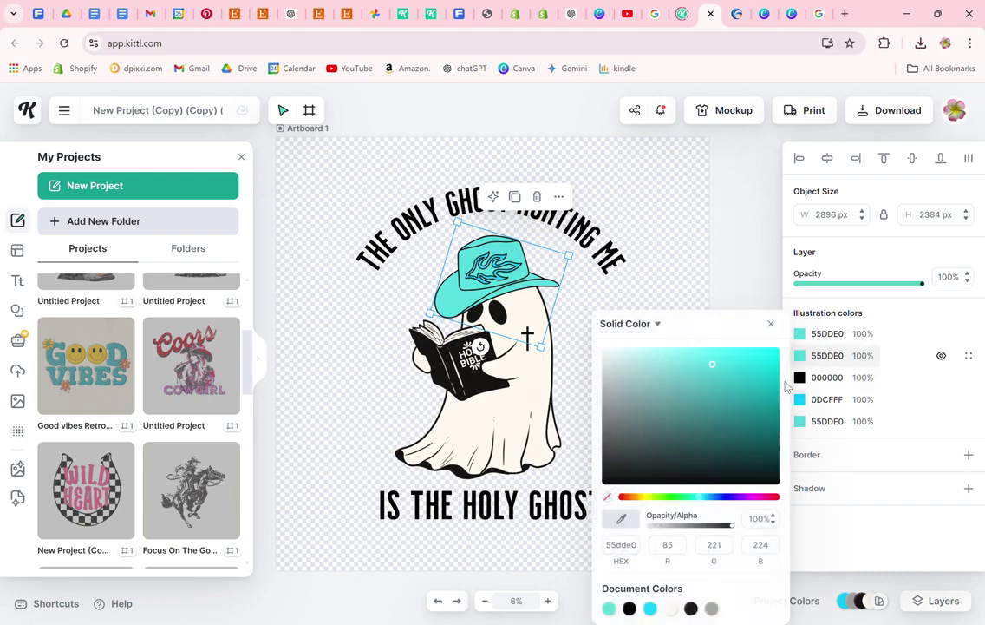
pyautogui.click(730, 375)
pyautogui.moveTo(731, 376); pyautogui.dragTo(735, 377)
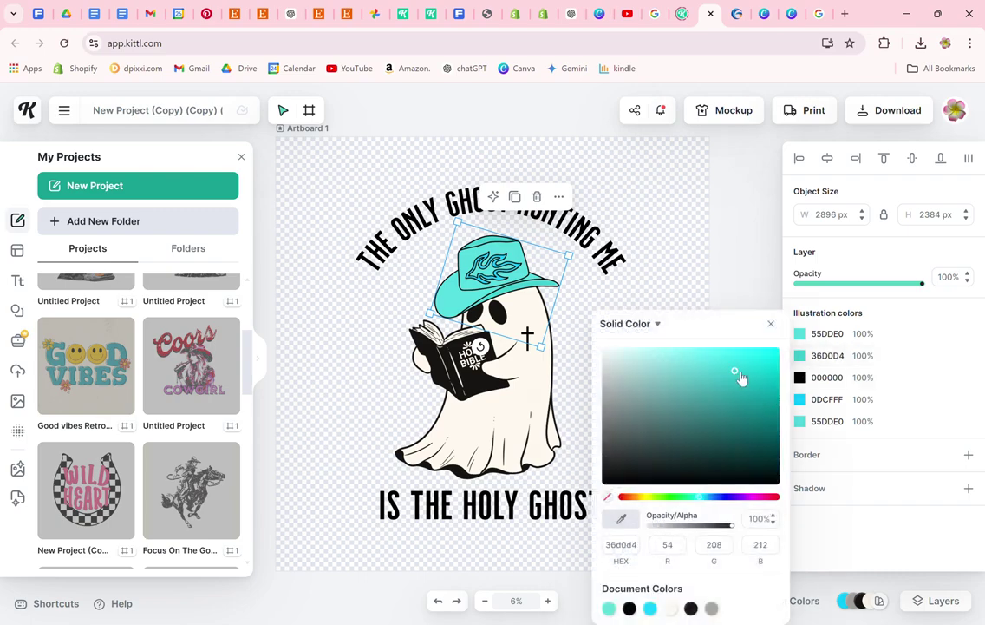
pyautogui.click(741, 378)
pyautogui.click(749, 380)
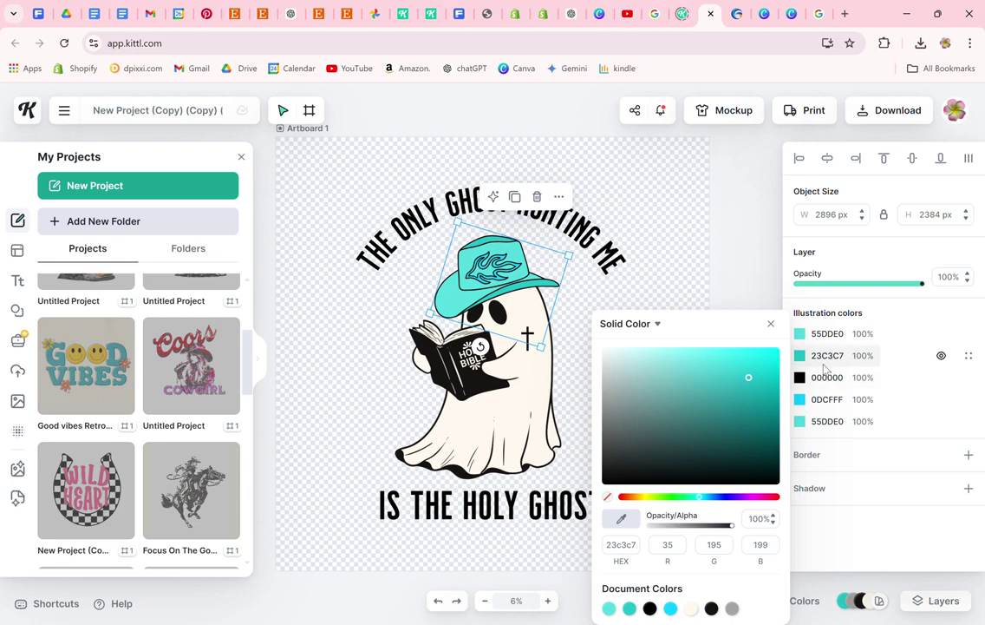
# Step: Replace the hat's bright blue 0DCFFF with the darker turquoise 23C3C7 from the document colours
pyautogui.click(824, 400)
pyautogui.click(799, 401)
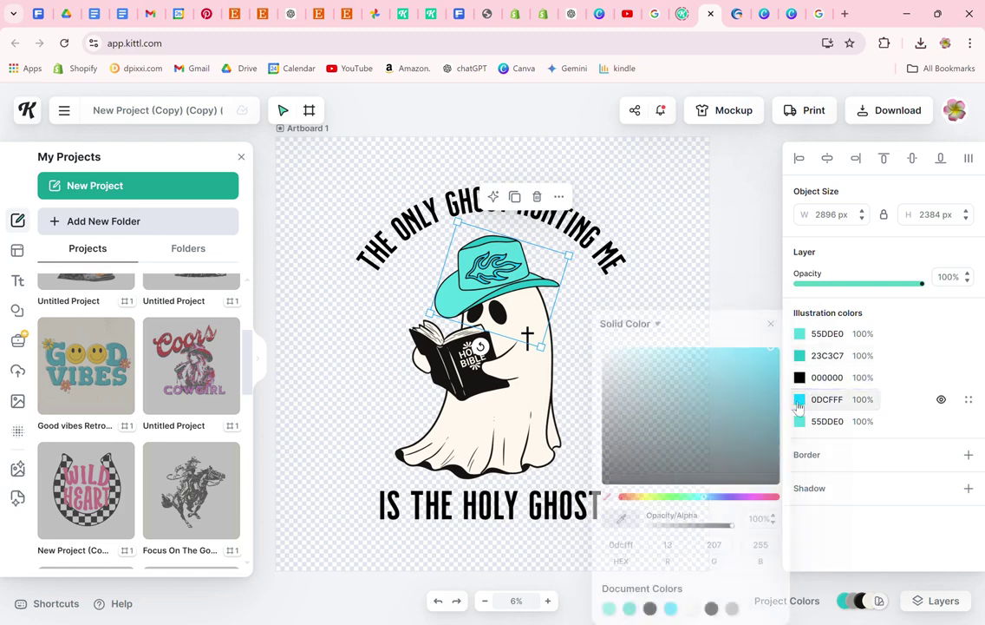
pyautogui.click(631, 609)
pyautogui.click(686, 255)
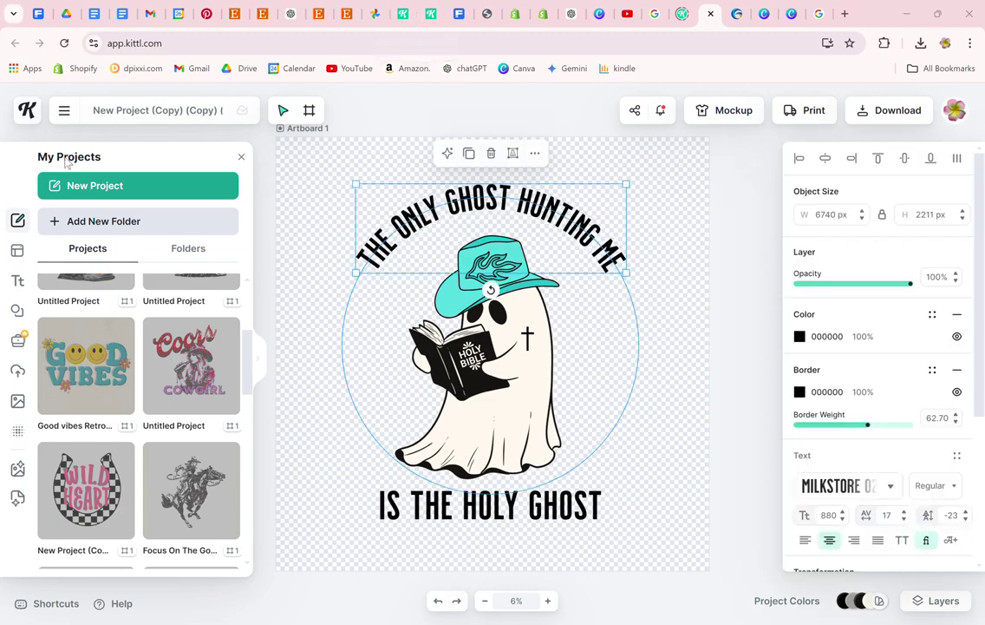
# Step: Search the element library for "star"
pyautogui.click(18, 314)
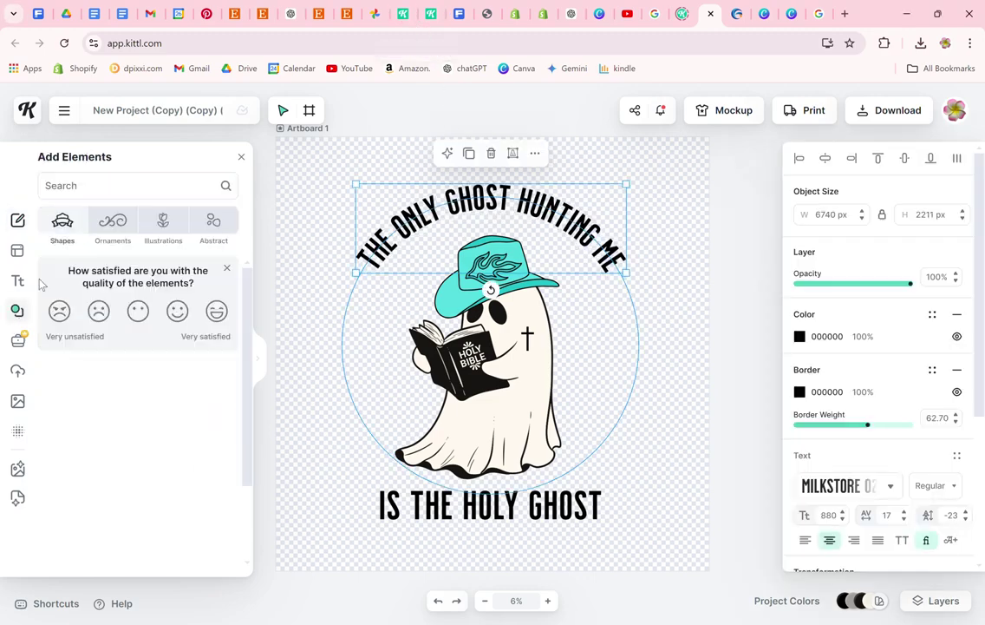
pyautogui.write('s')
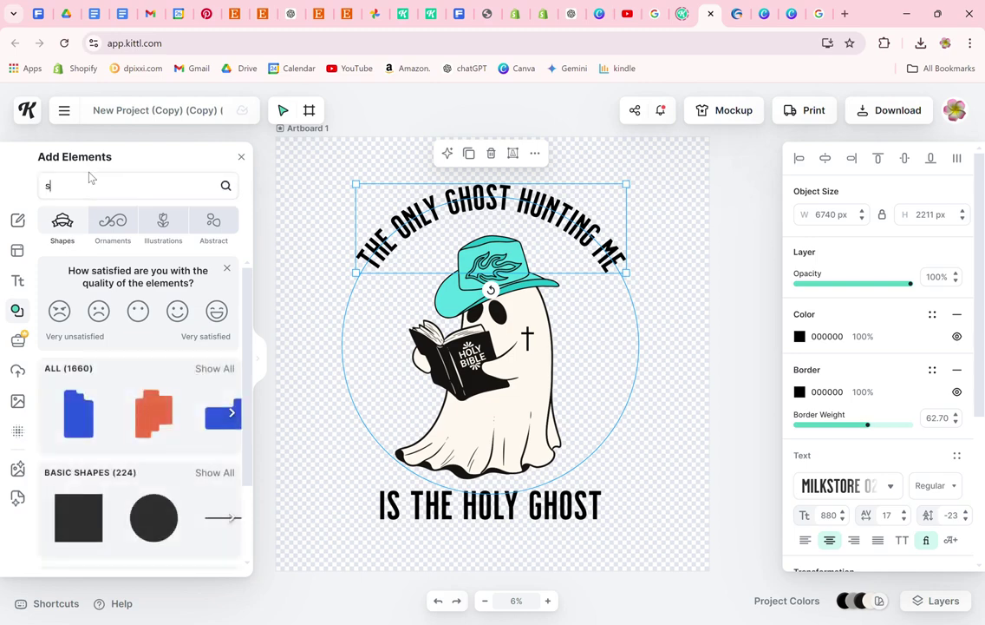
pyautogui.write('tar')
pyautogui.press('Return')
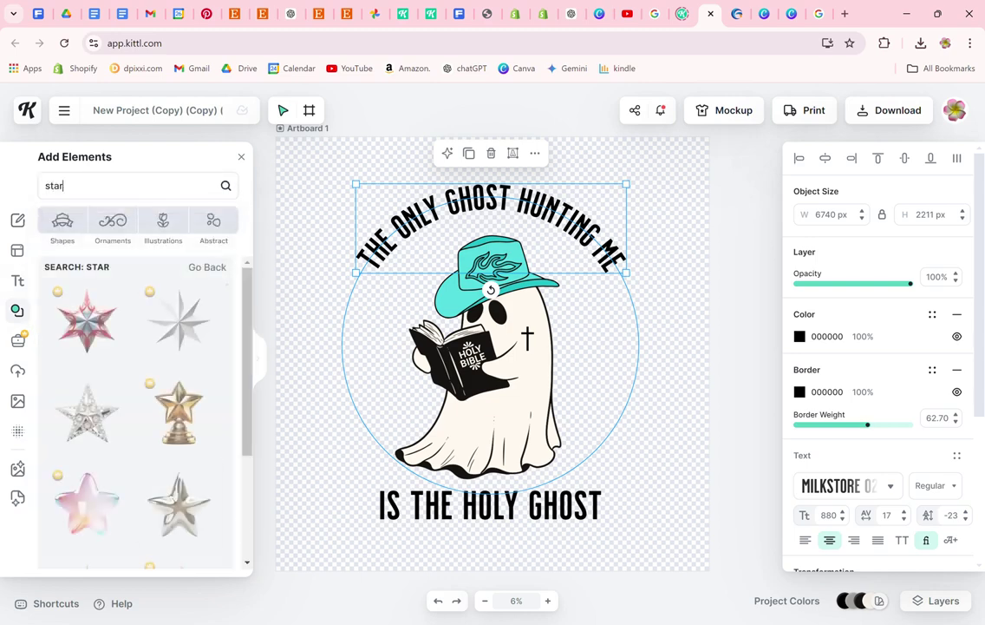
# Step: Browse the star results in an enlarged view and add the plain solid dark five-pointed star to the design
pyautogui.scroll(-3, 139, 416)
pyautogui.scroll(-5, 138, 434)
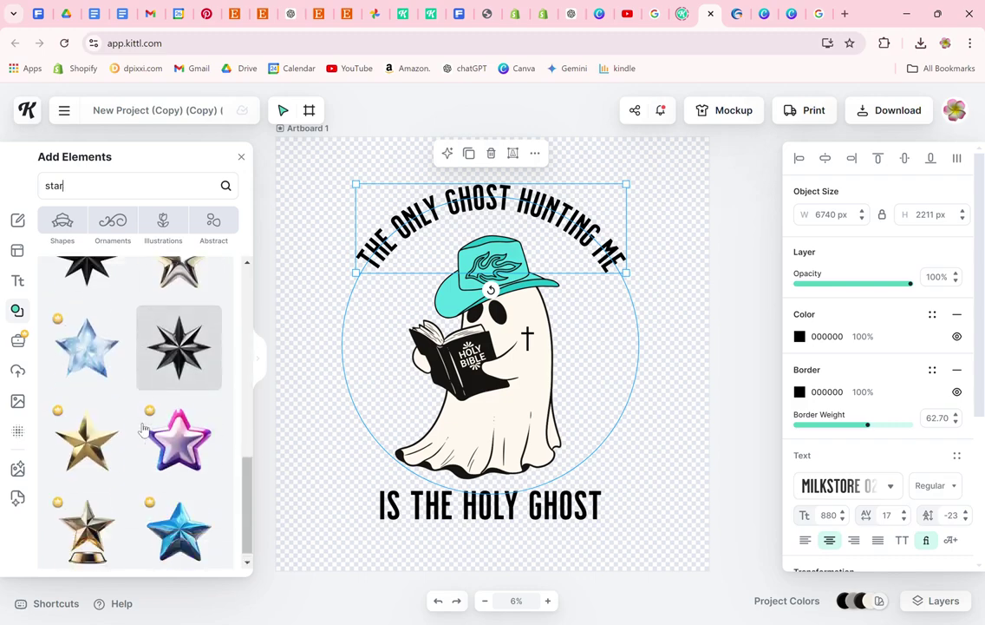
pyautogui.scroll(-5, 143, 425)
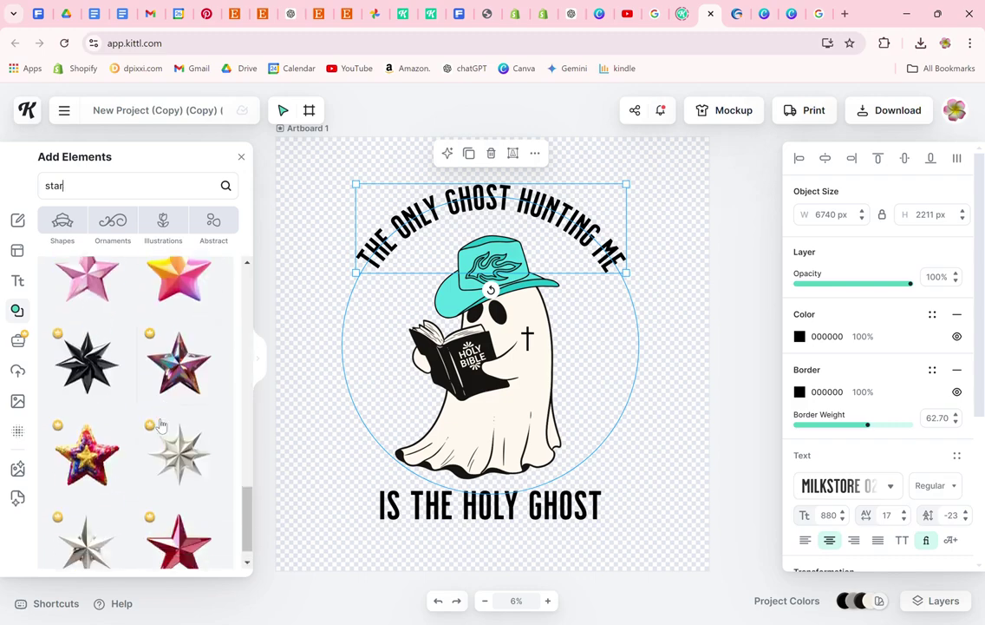
pyautogui.scroll(-2, 136, 425)
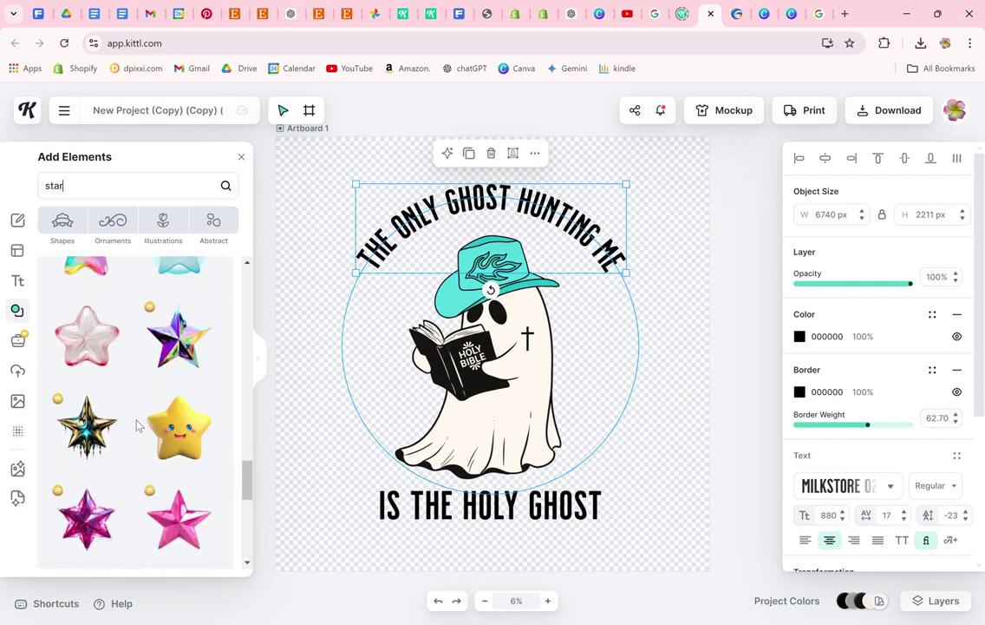
pyautogui.scroll(-3, 136, 425)
pyautogui.scroll(-5, 136, 425)
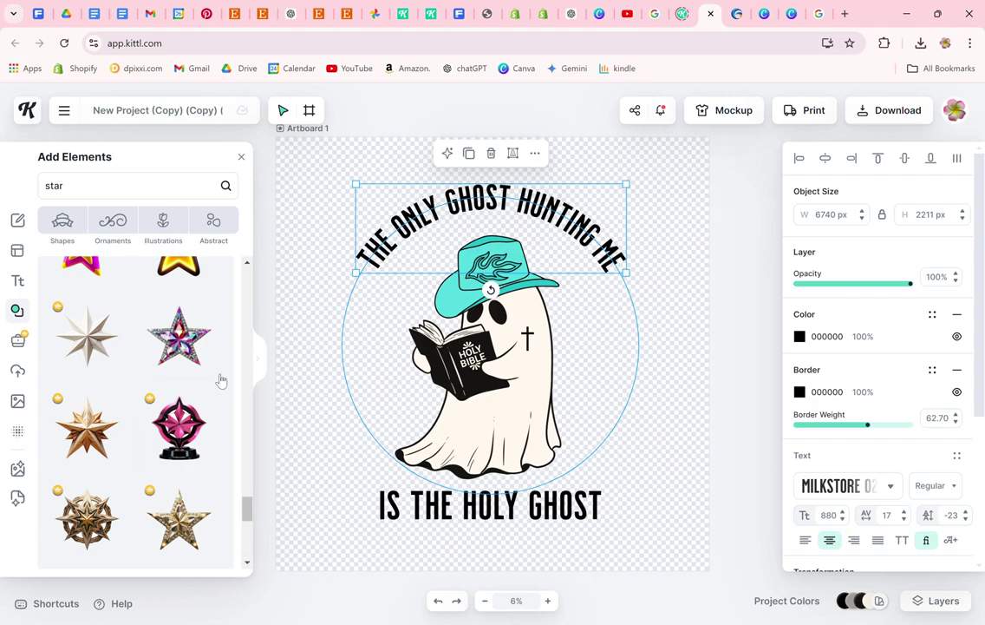
pyautogui.moveTo(258, 375); pyautogui.dragTo(620, 258)
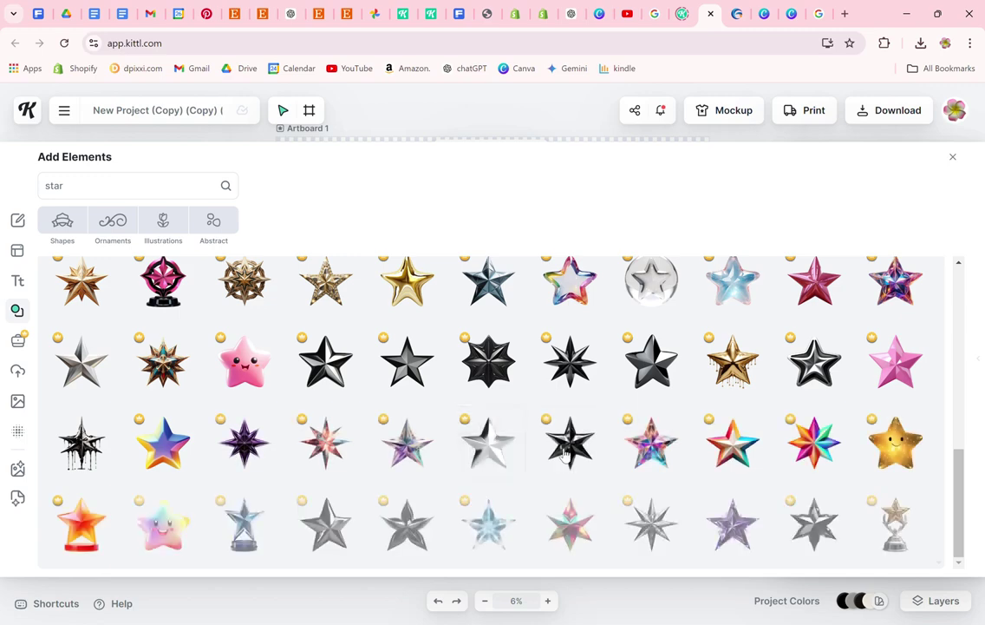
pyautogui.scroll(-1, 555, 447)
pyautogui.scroll(-2, 571, 453)
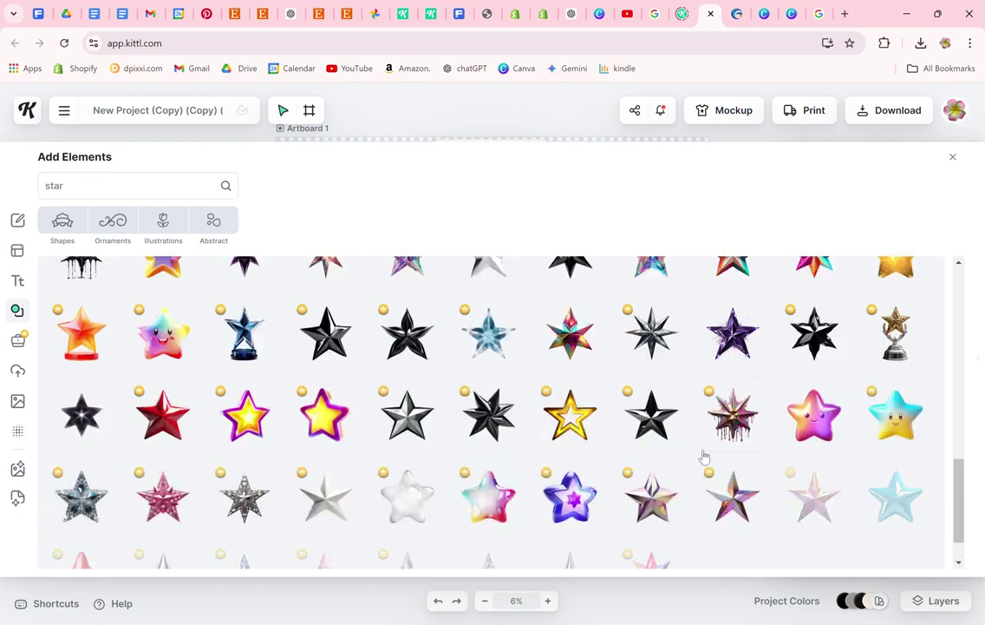
pyautogui.scroll(-3, 609, 439)
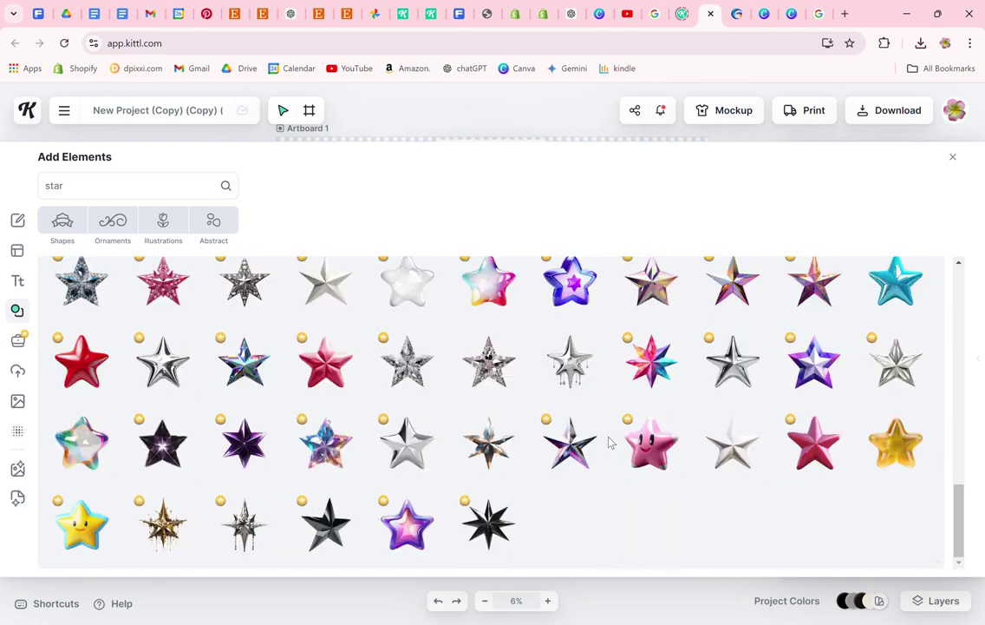
pyautogui.scroll(-2, 496, 453)
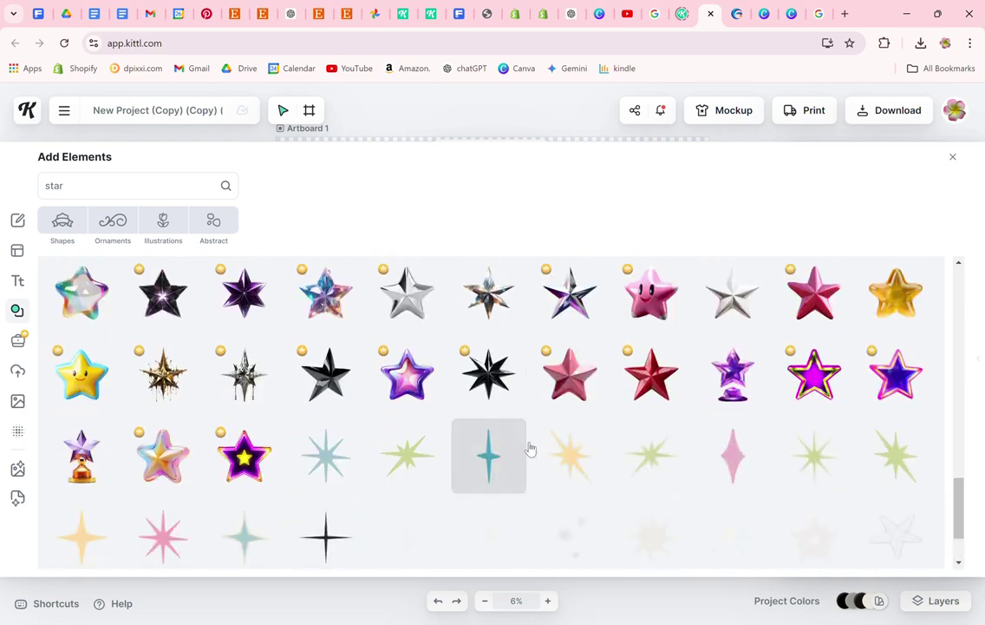
pyautogui.scroll(-1, 533, 451)
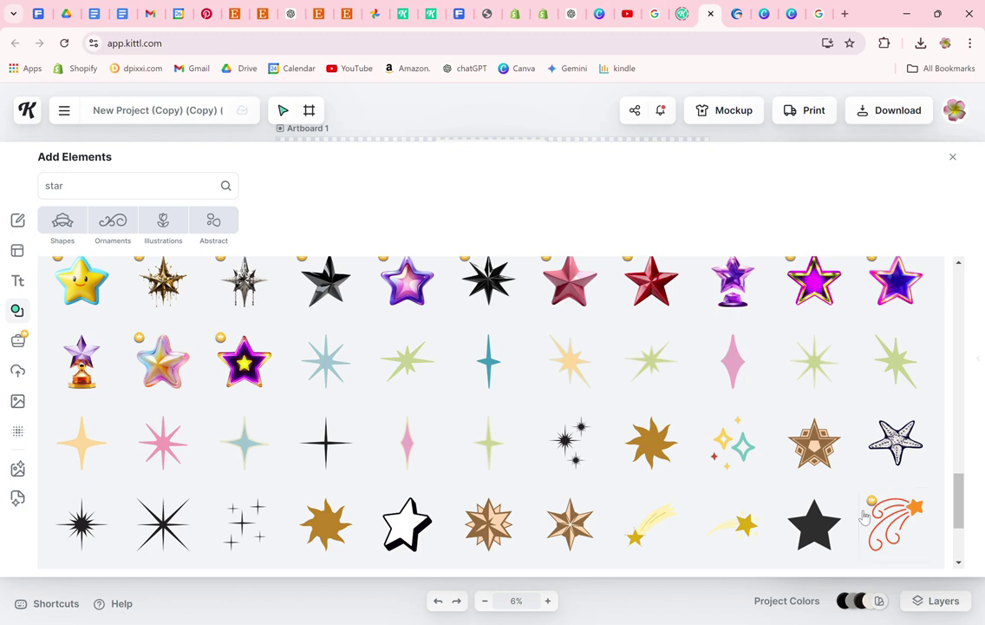
pyautogui.click(808, 526)
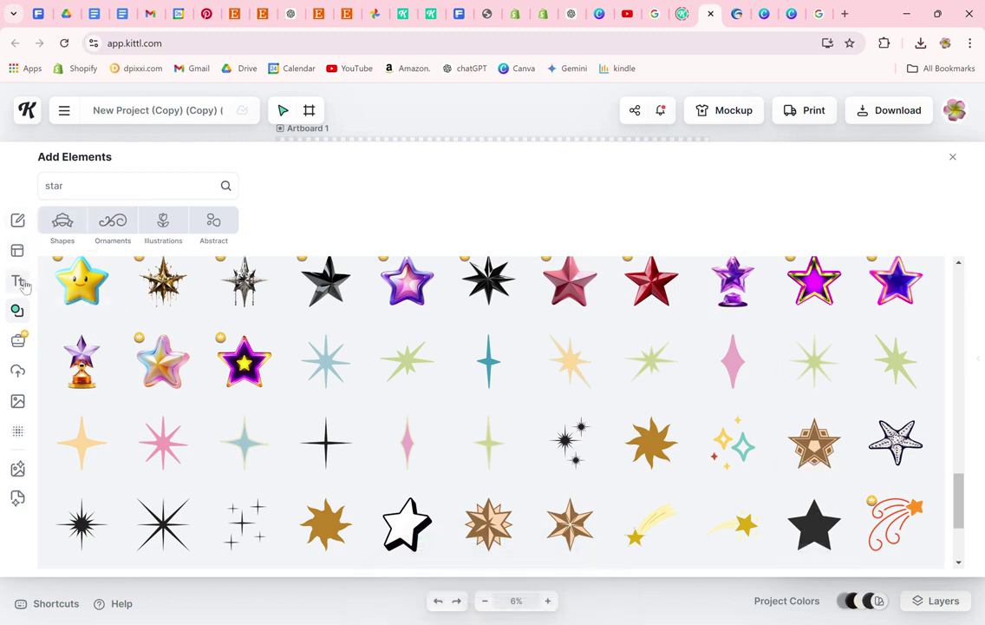
pyautogui.click(17, 311)
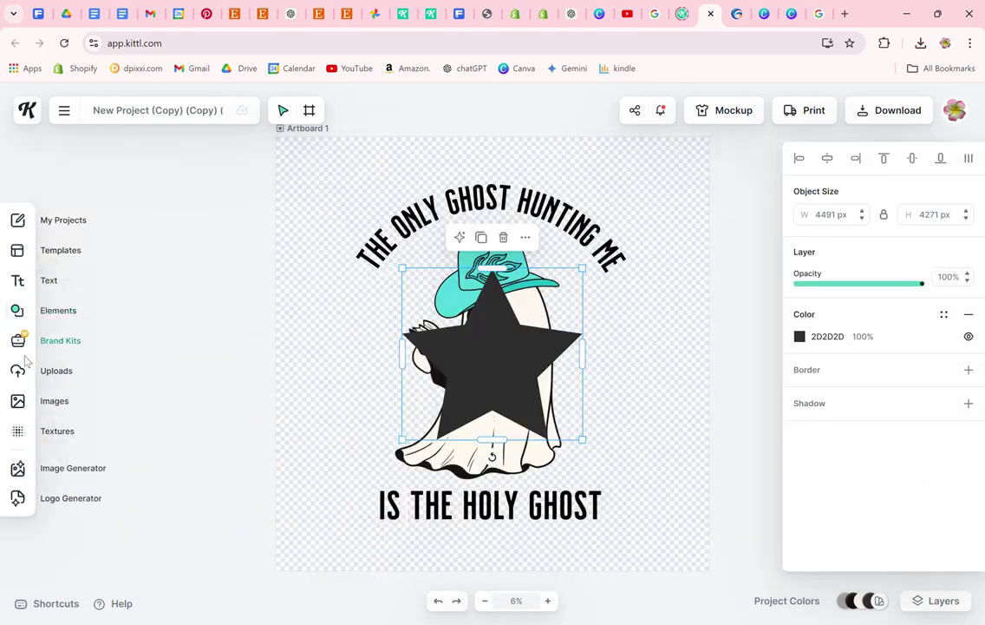
# Step: Look through the "all svg clipart" folder for artwork to upload, and close the file chooser without uploading anything
pyautogui.click(17, 371)
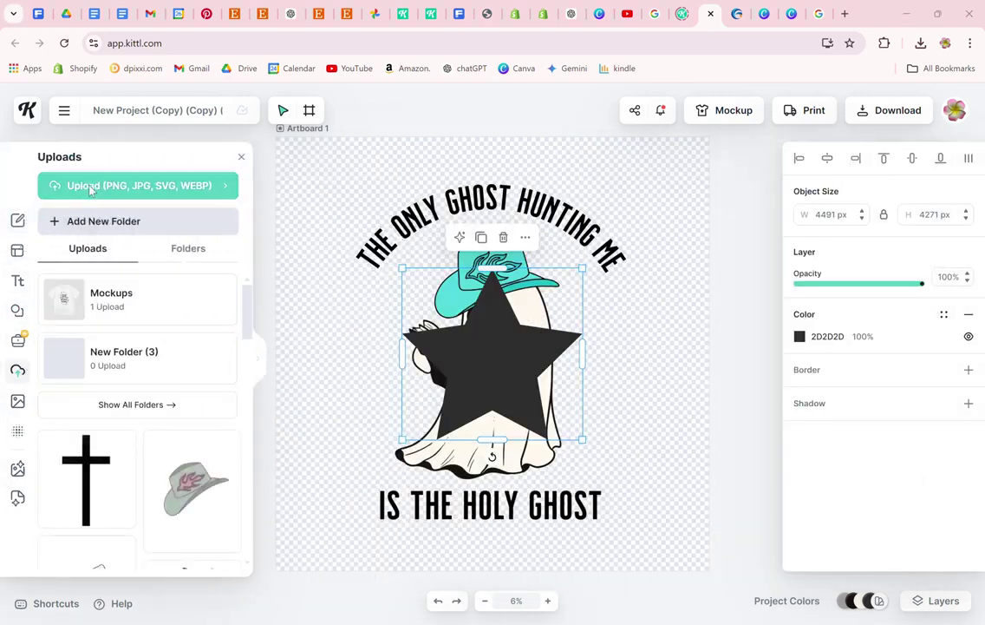
pyautogui.click(90, 188)
pyautogui.click(57, 194)
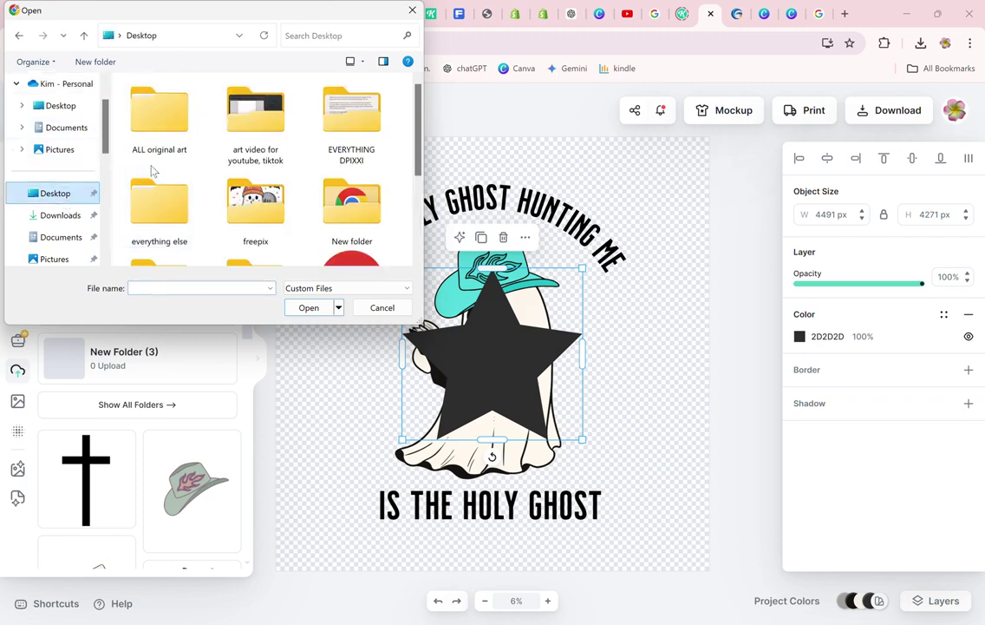
pyautogui.doubleClick(301, 113)
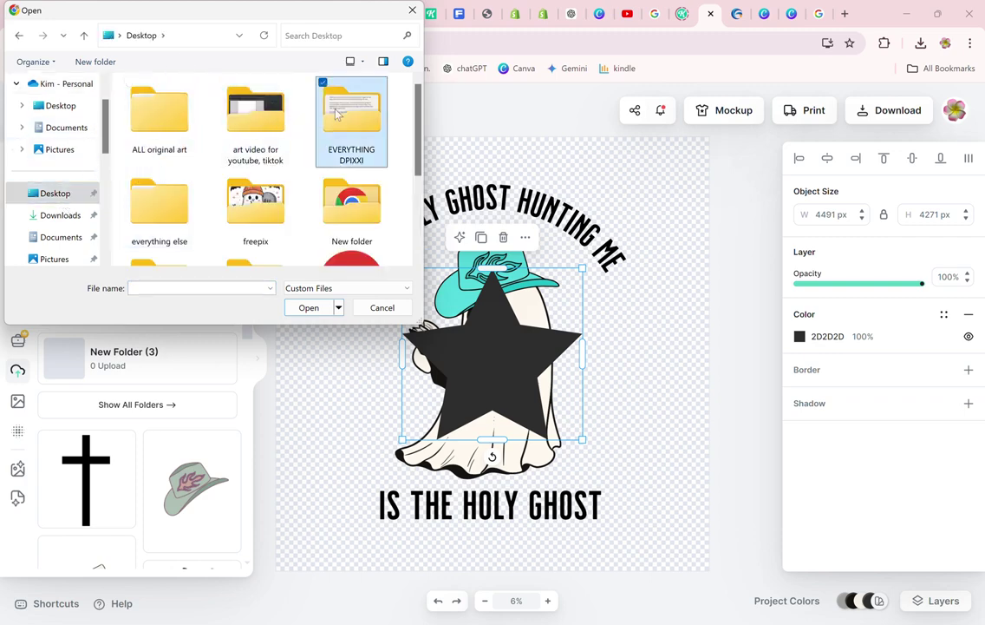
pyautogui.doubleClick(169, 124)
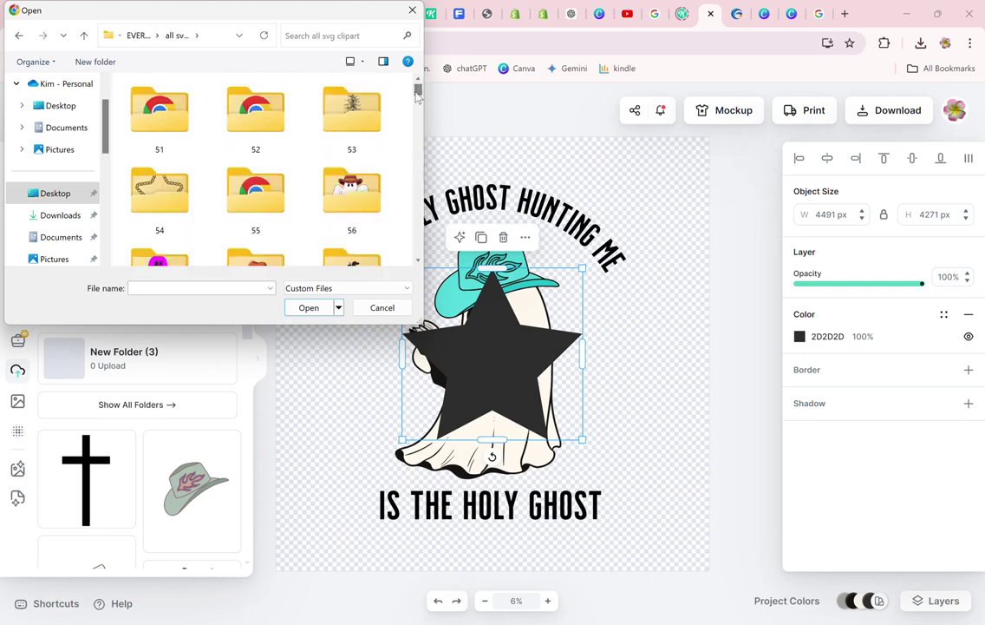
pyautogui.moveTo(417, 94); pyautogui.dragTo(417, 249)
pyautogui.scroll(3, 344, 223)
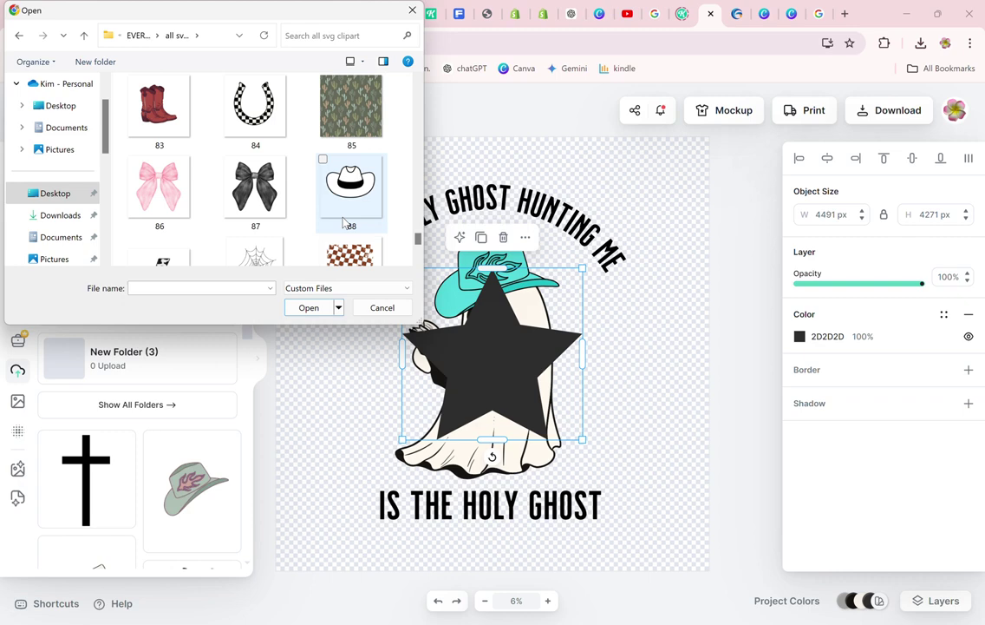
pyautogui.scroll(2, 344, 223)
pyautogui.scroll(2, 344, 223)
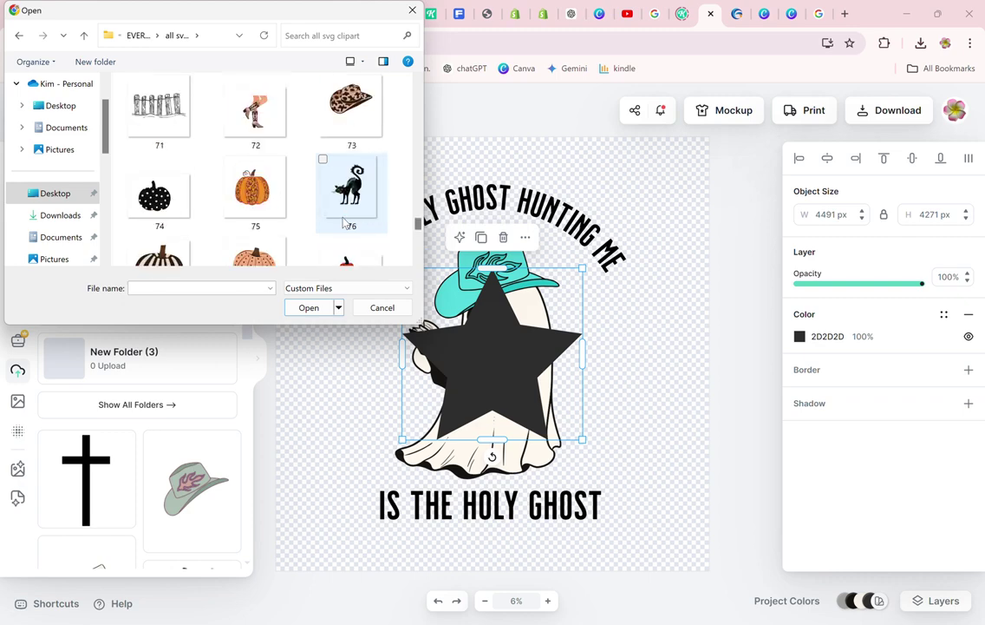
pyautogui.scroll(2, 345, 222)
pyautogui.scroll(1, 344, 223)
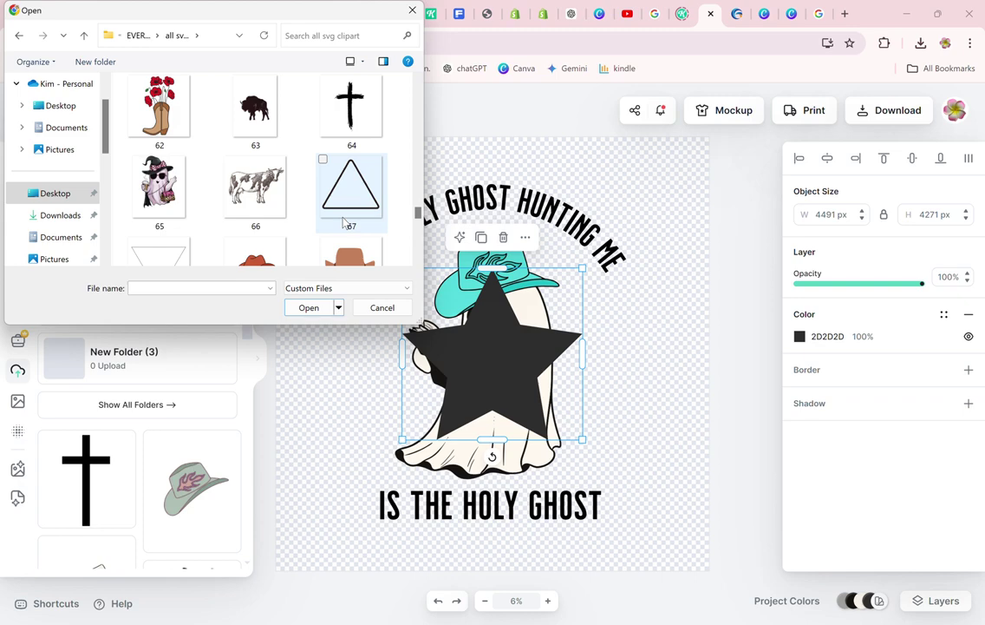
pyautogui.scroll(1, 344, 223)
pyautogui.scroll(1, 345, 223)
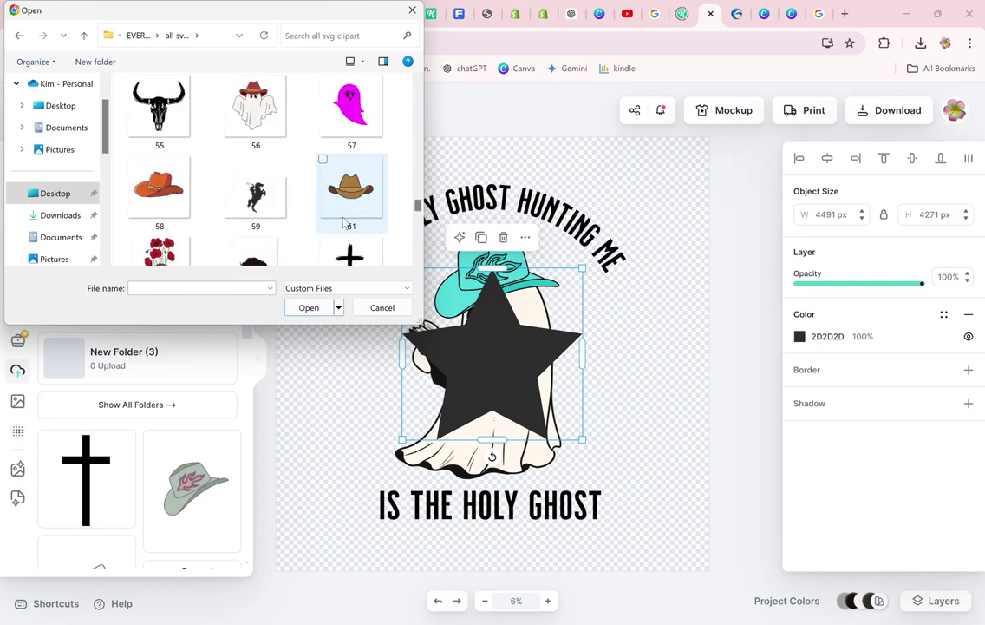
pyautogui.scroll(1, 345, 223)
pyautogui.scroll(1, 345, 223)
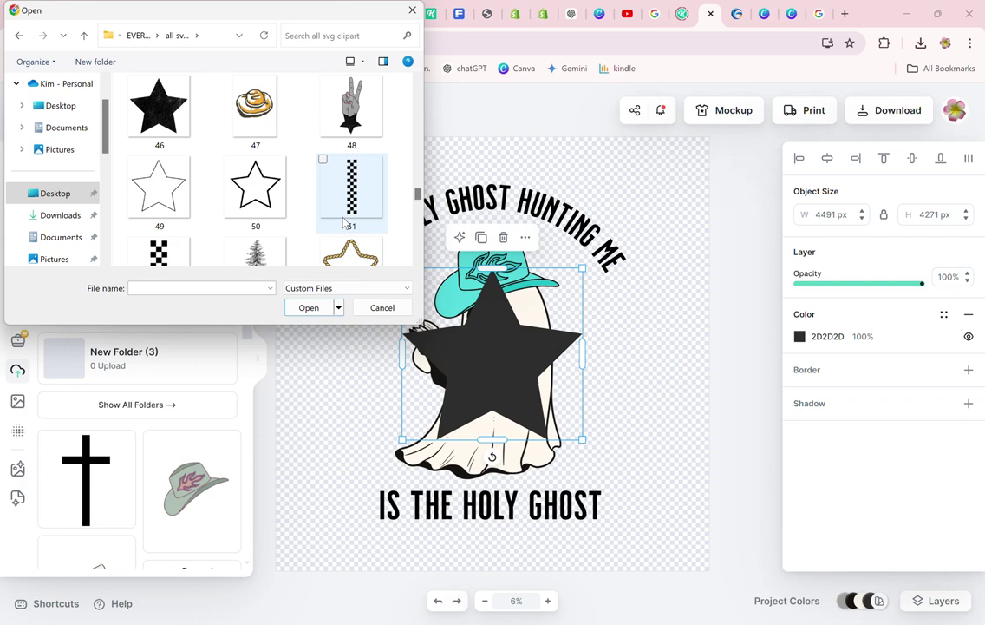
pyautogui.scroll(1, 345, 223)
pyautogui.scroll(2, 344, 223)
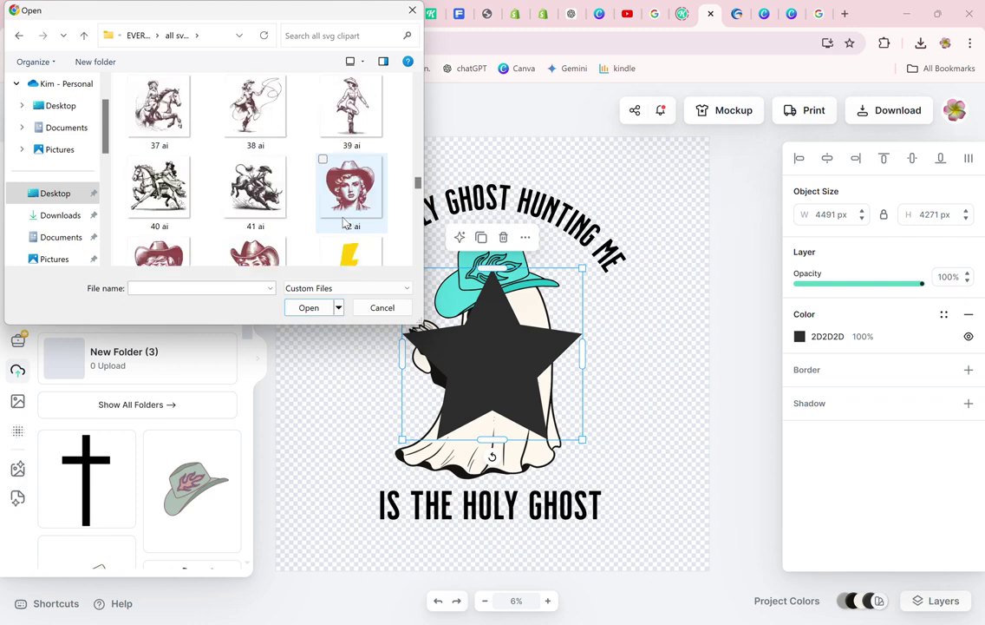
pyautogui.scroll(-3, 344, 223)
pyautogui.scroll(-14, 345, 223)
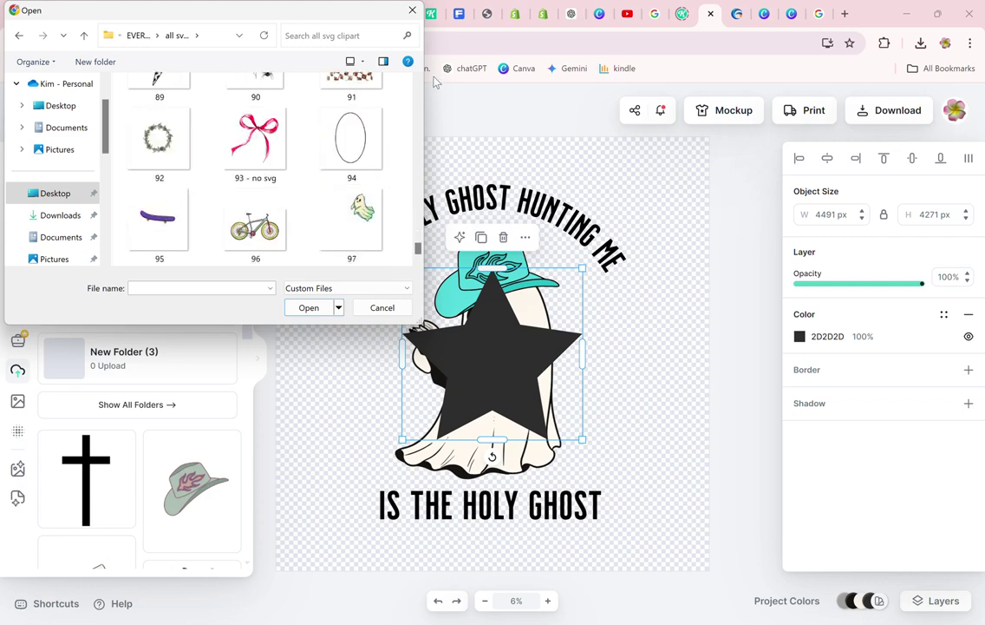
pyautogui.click(383, 307)
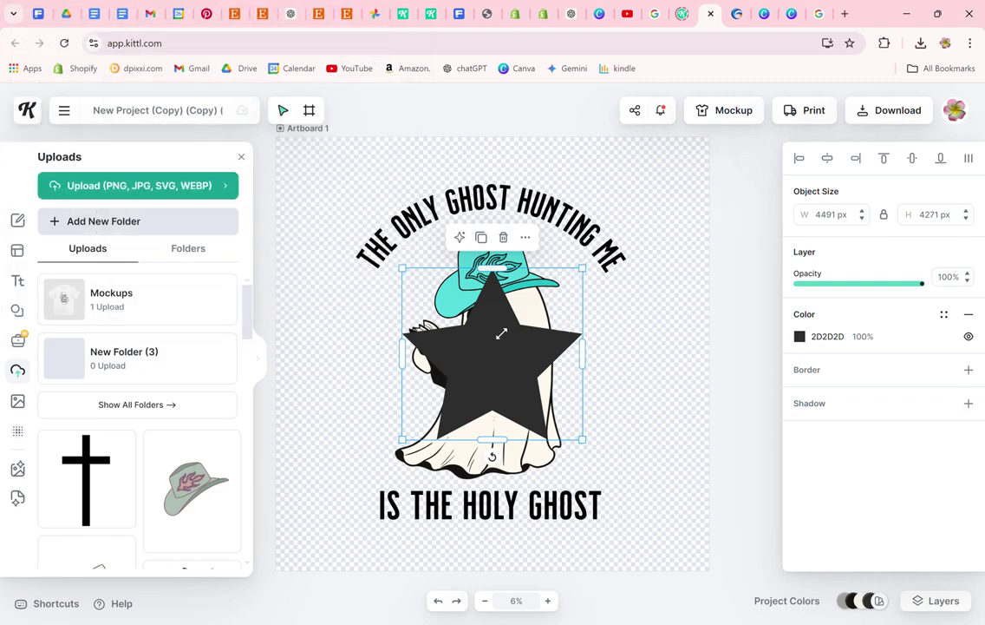
# Step: Shrink the star to about 818 × 778 px and place it beside the hat's left edge, under the arched text
pyautogui.moveTo(501, 333); pyautogui.dragTo(409, 276)
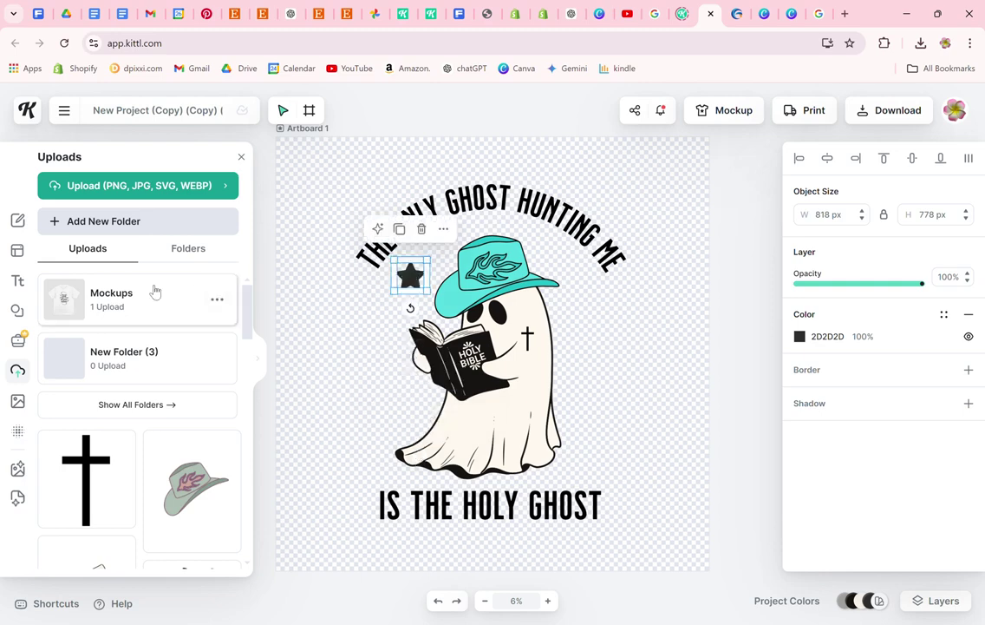
# Step: Search the element library for "moon" and add the orange crescent with the tan circle to the design
pyautogui.click(17, 309)
pyautogui.click(118, 186)
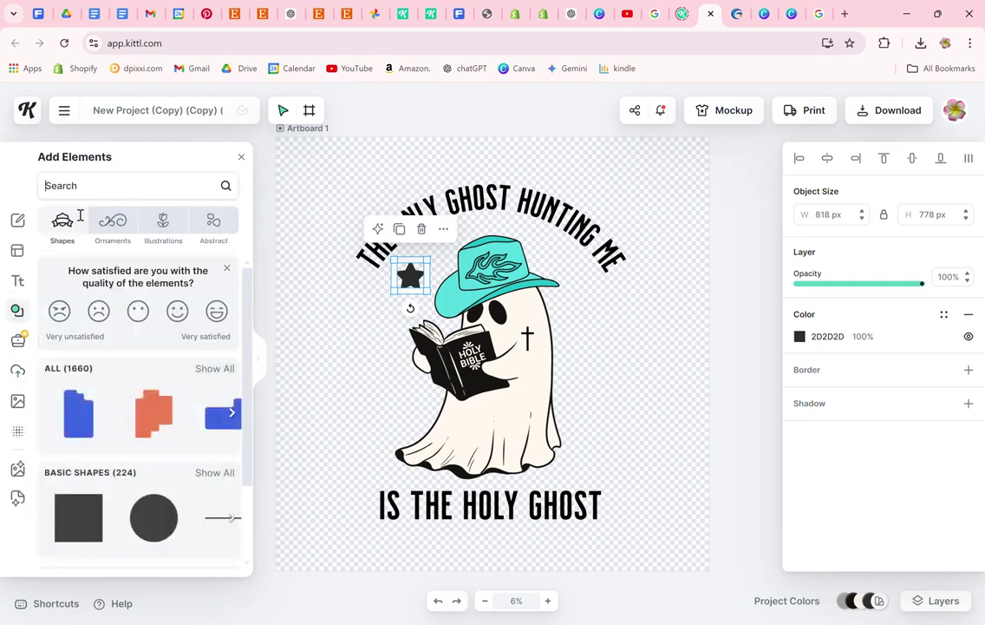
pyautogui.write('moon')
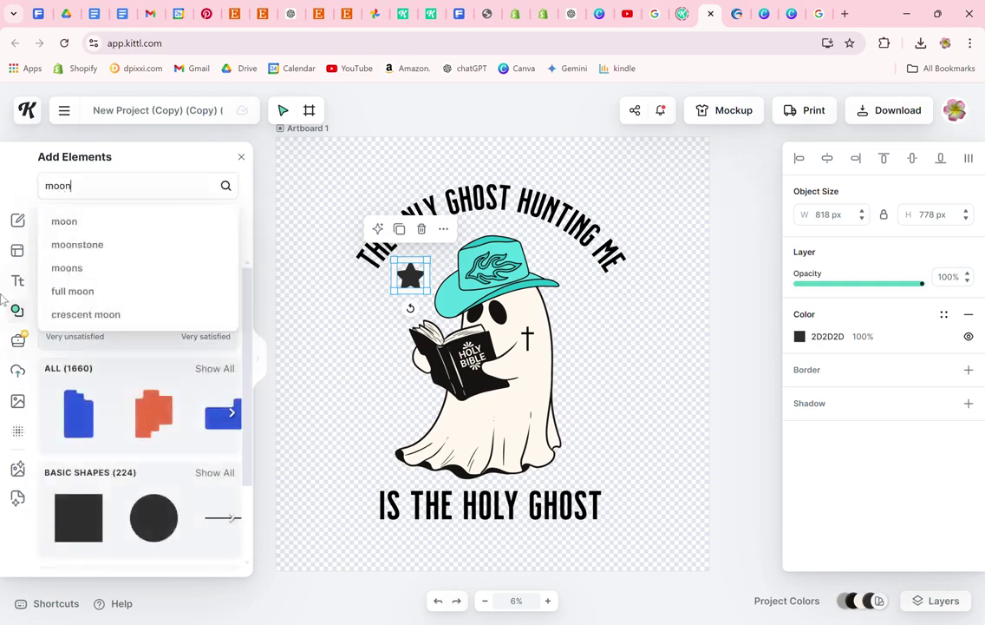
pyautogui.press('Return')
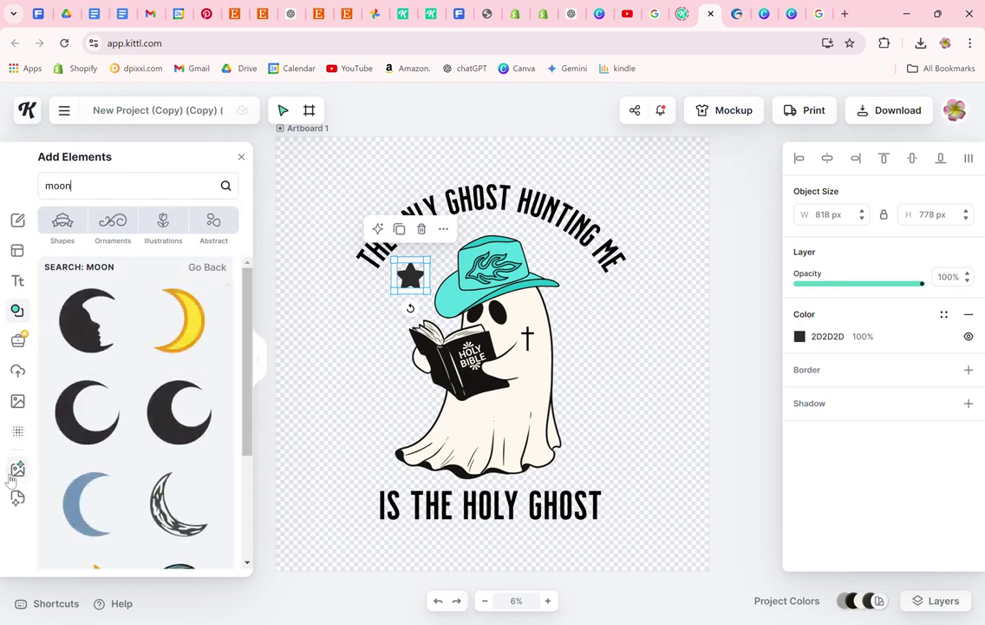
pyautogui.scroll(-1, 208, 422)
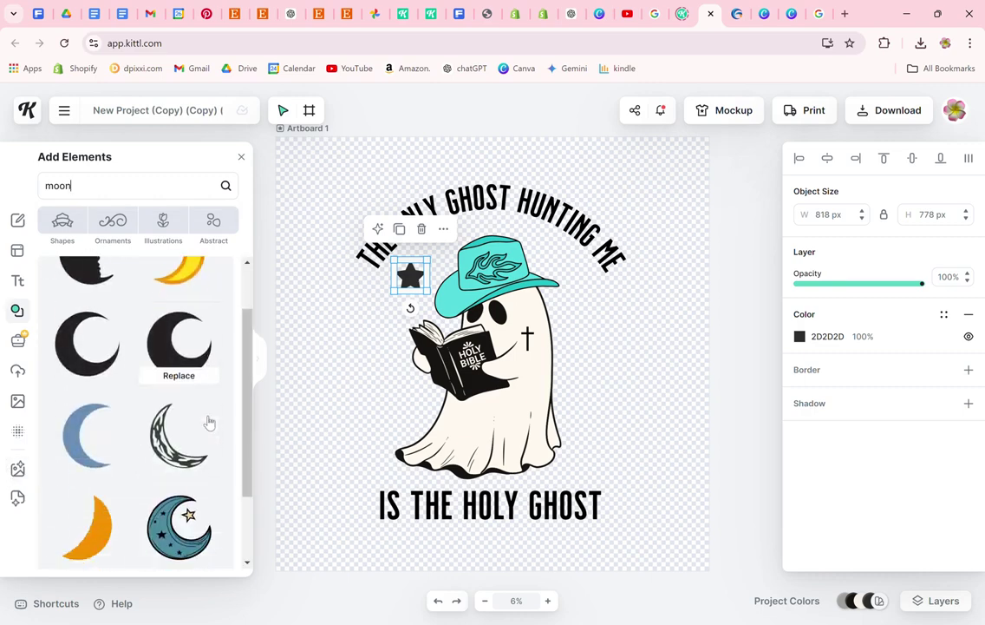
pyautogui.scroll(-2, 209, 422)
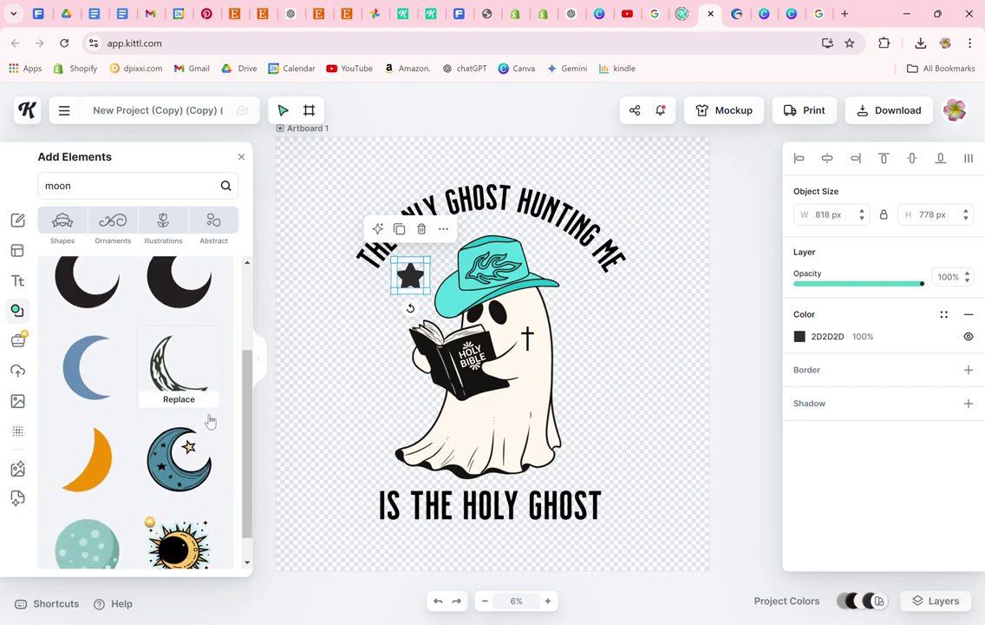
pyautogui.scroll(-3, 209, 421)
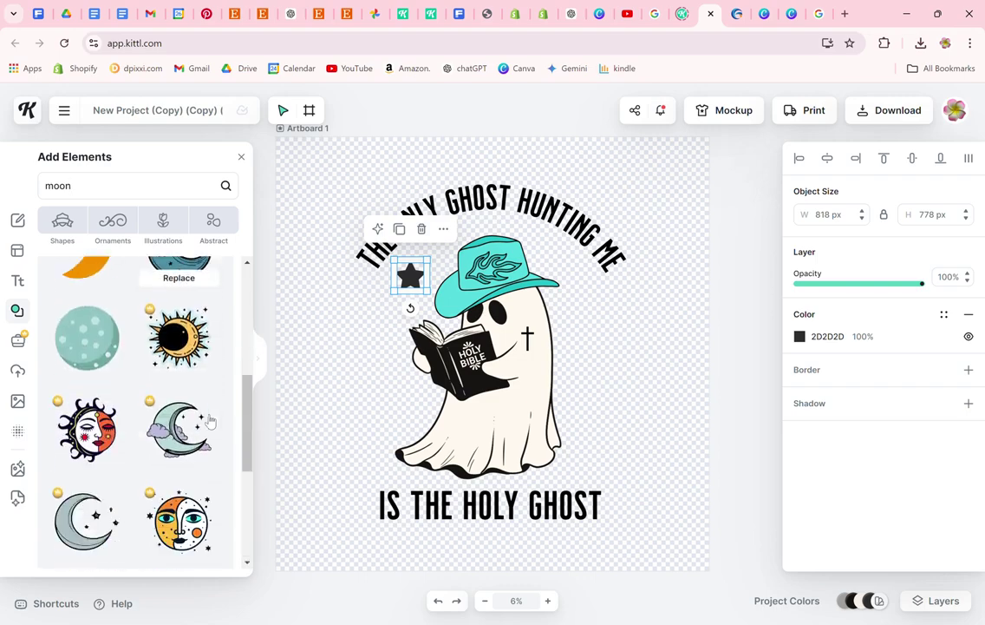
pyautogui.scroll(-2, 209, 421)
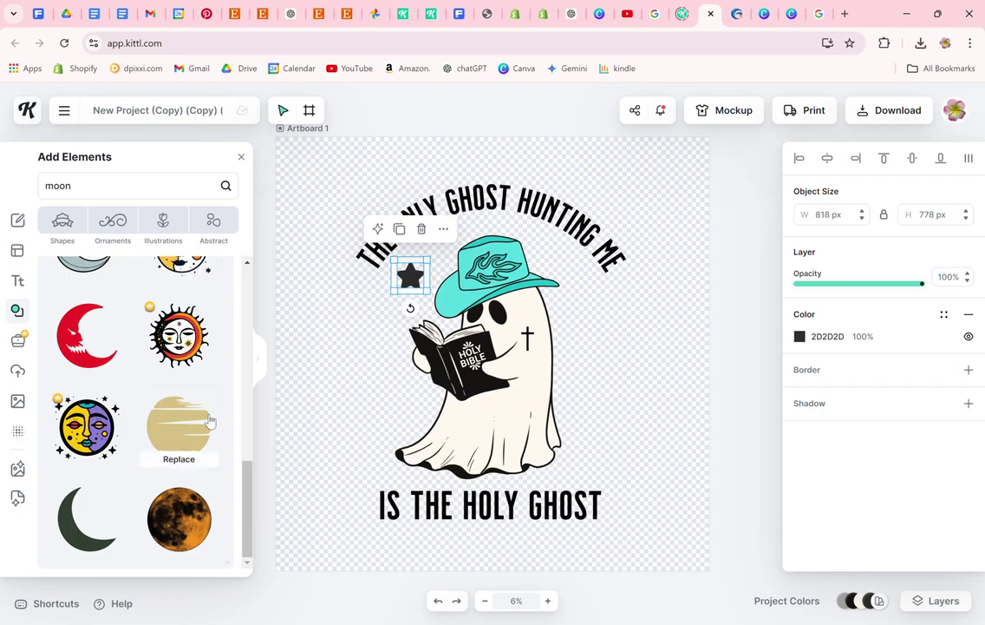
pyautogui.scroll(-2, 209, 421)
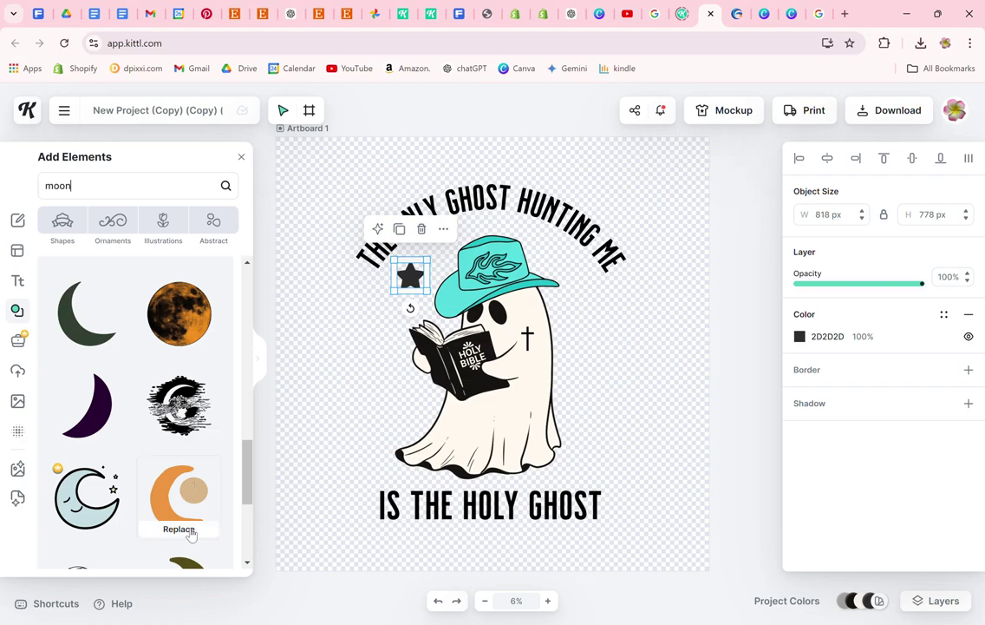
pyautogui.click(172, 447)
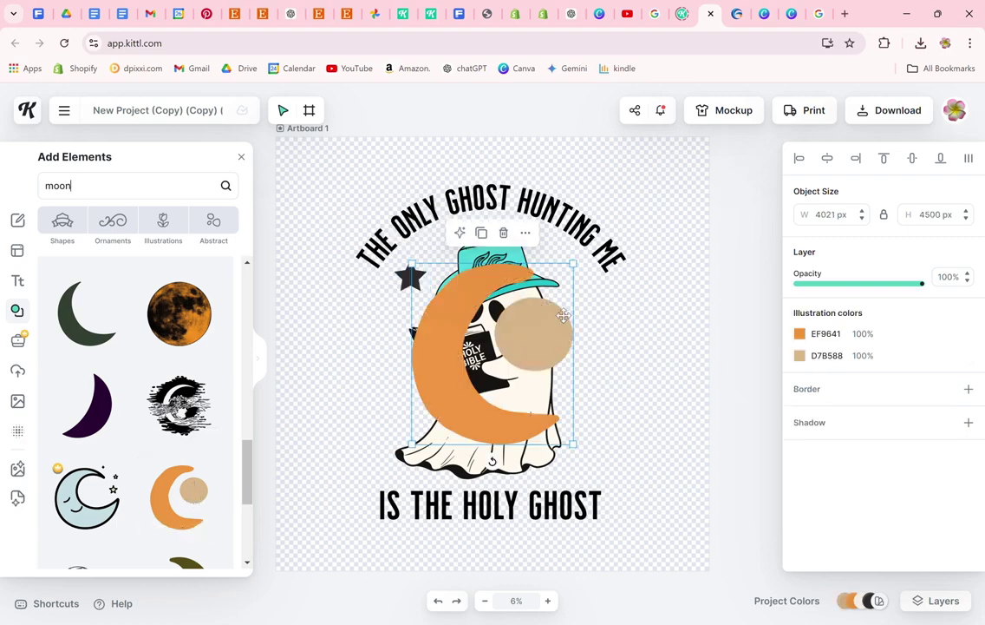
# Step: Flip the crescent moon horizontally, shrink it to about 732 × 819 px and place it to the right of the hat
pyautogui.click(524, 233)
pyautogui.click(597, 371)
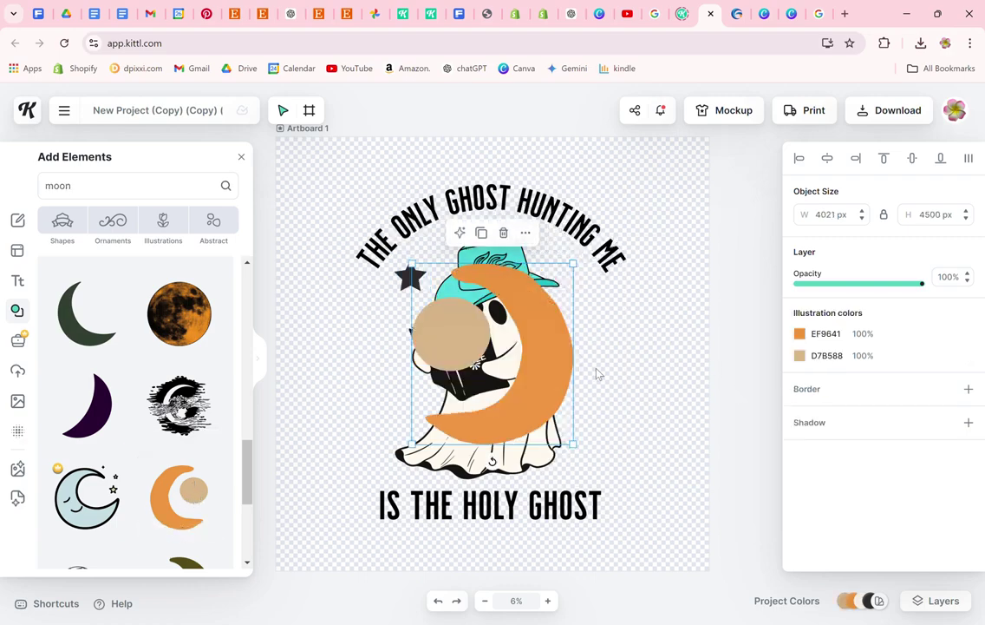
pyautogui.moveTo(567, 357); pyautogui.dragTo(656, 346)
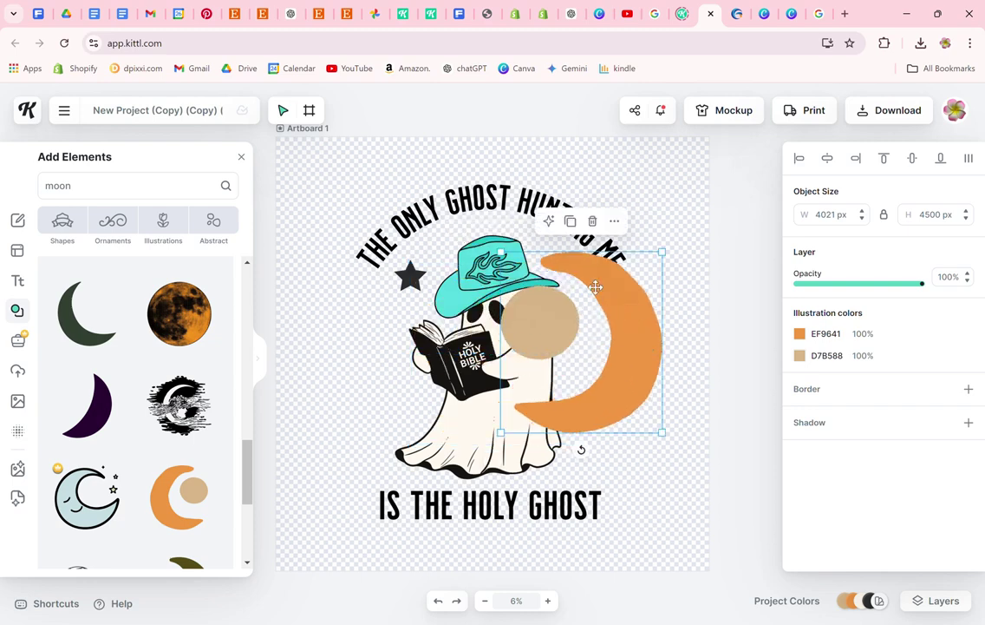
pyautogui.moveTo(500, 251); pyautogui.dragTo(571, 287)
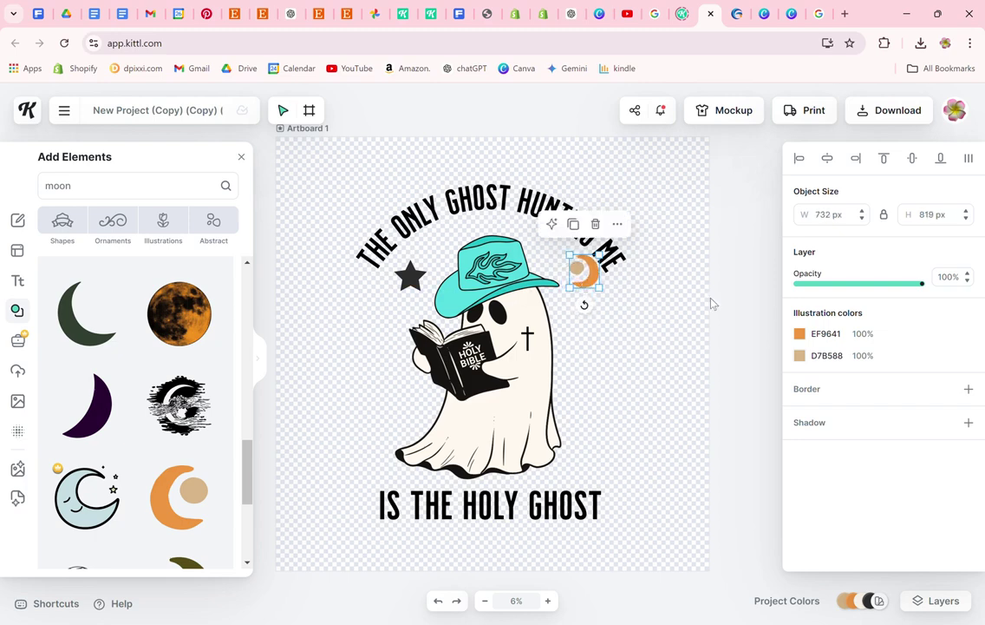
# Step: Remove the fill of the moon's tan circle D7B588 and move the crescent slightly closer to the hat brim
pyautogui.click(799, 355)
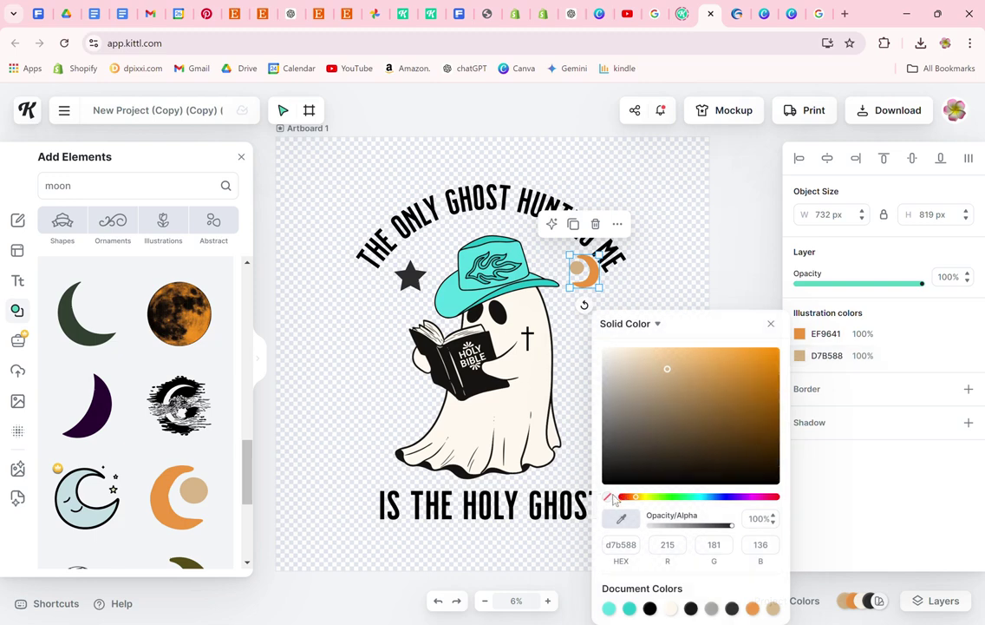
pyautogui.click(608, 496)
pyautogui.click(591, 276)
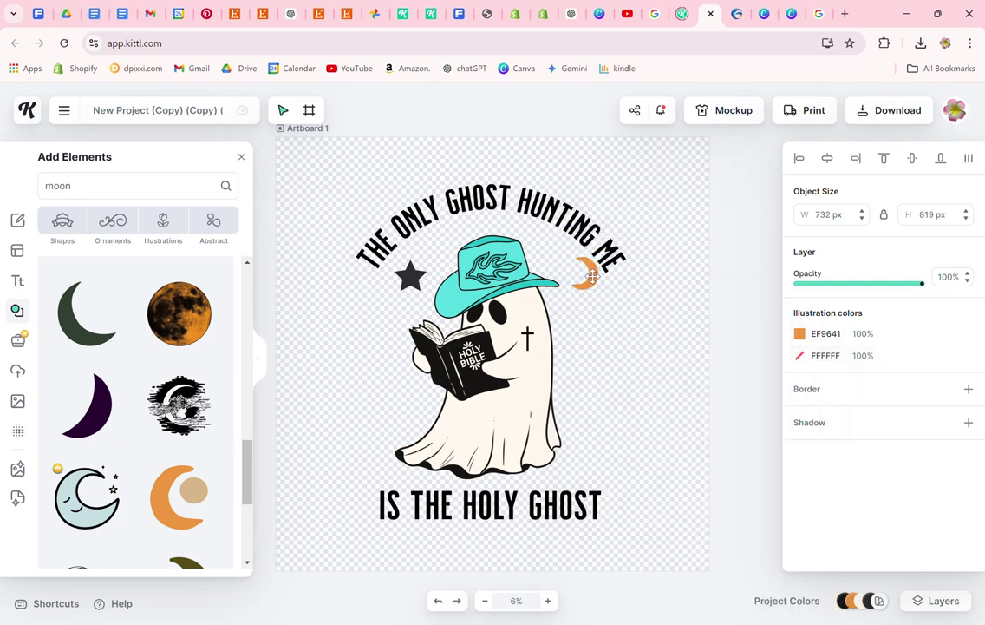
pyautogui.moveTo(592, 276); pyautogui.dragTo(586, 277)
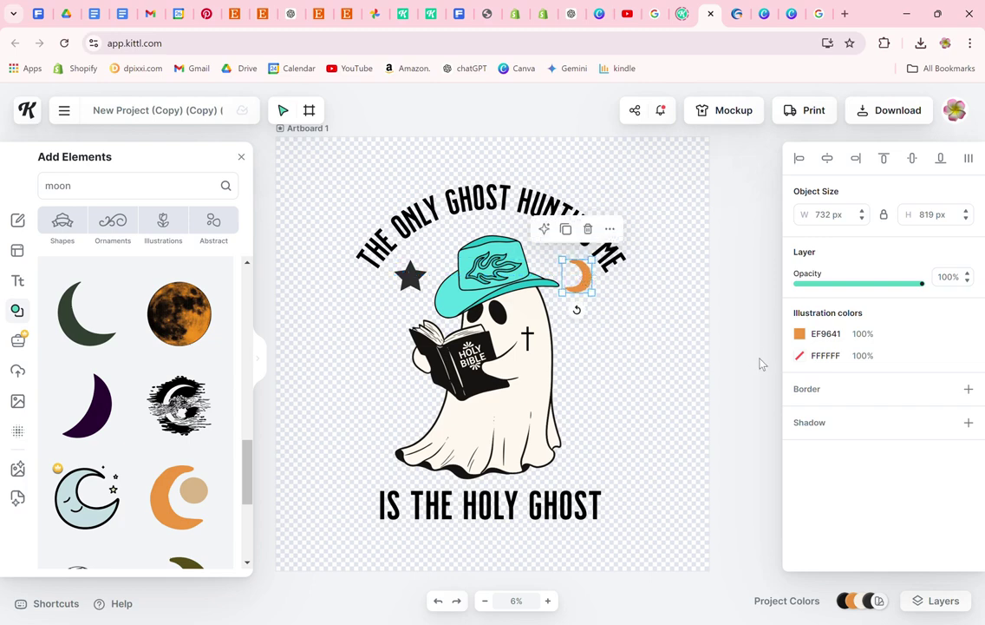
# Step: Recolour the orange crescent moon and the dark grey star black from the document colours
pyautogui.click(799, 334)
pyautogui.click(650, 609)
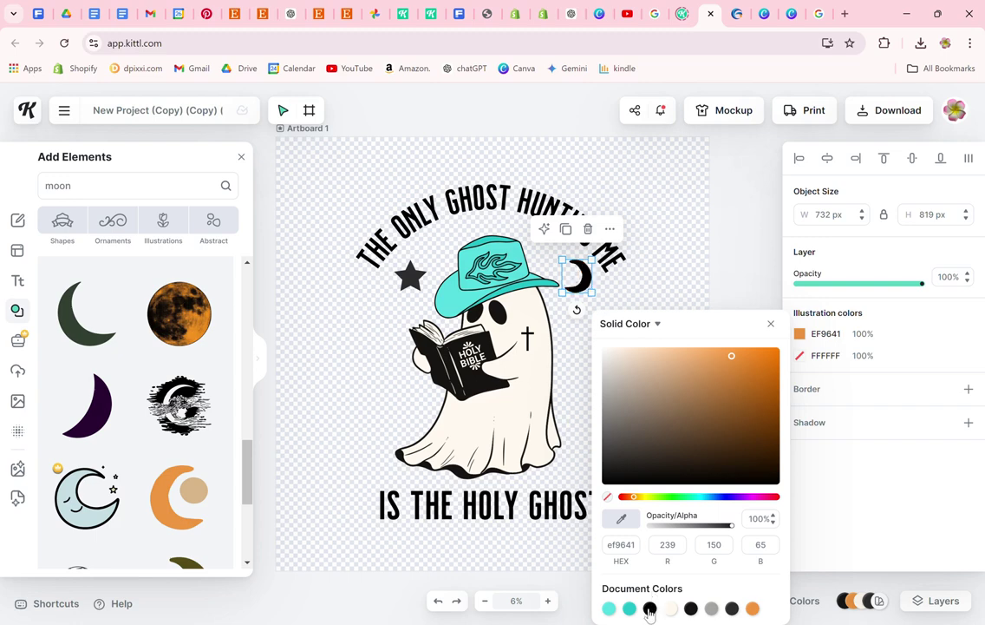
pyautogui.click(412, 275)
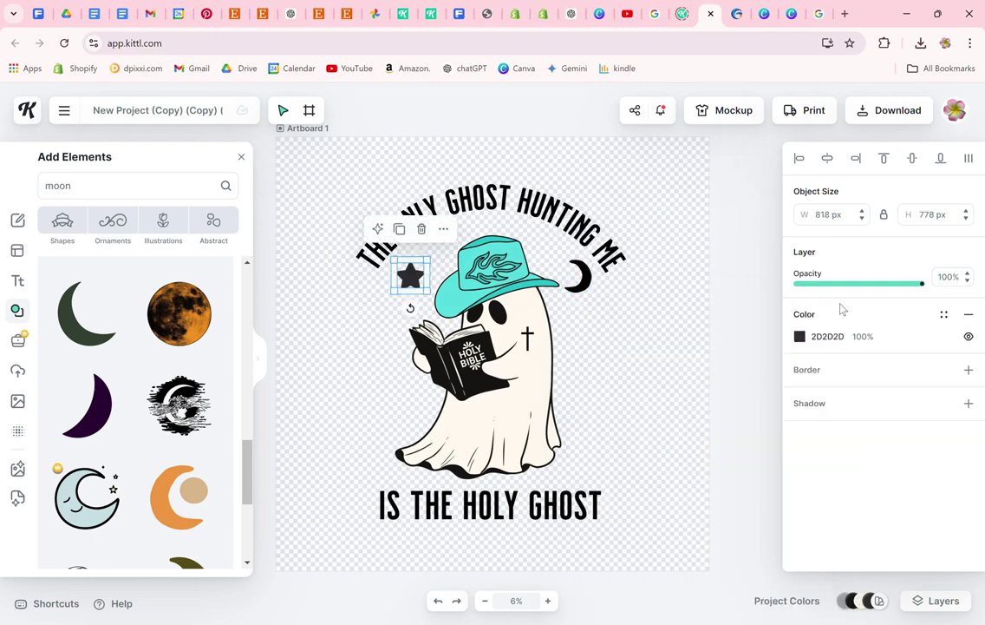
pyautogui.click(799, 335)
pyautogui.click(649, 609)
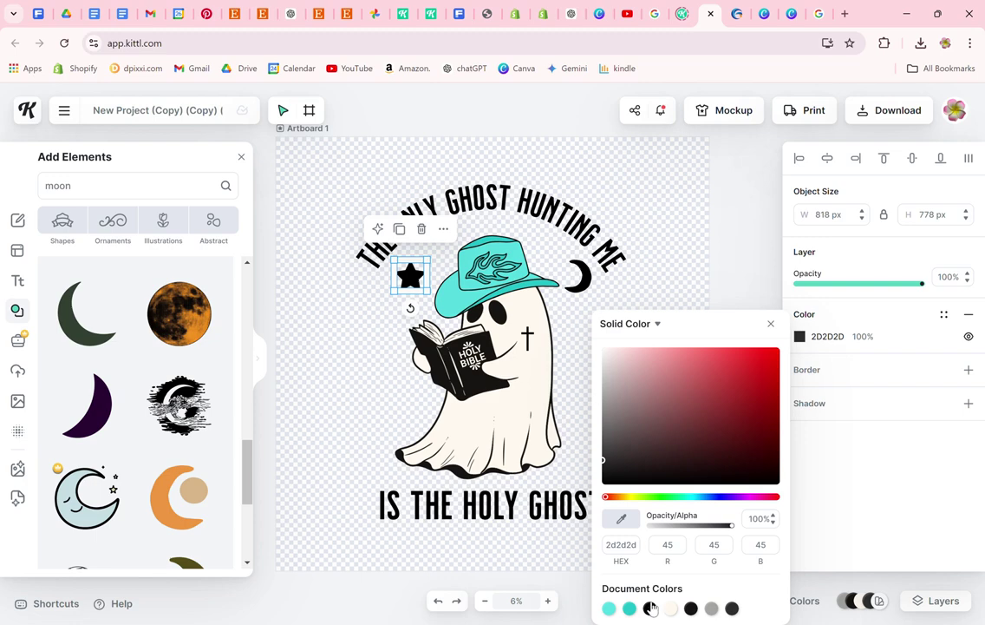
pyautogui.click(673, 246)
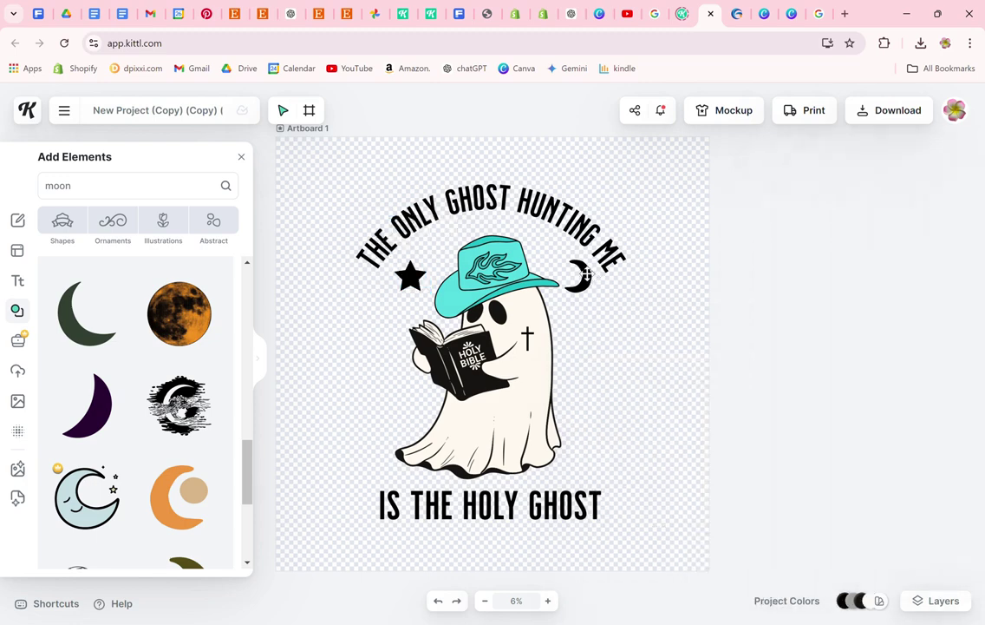
# Step: Shrink the crescent moon slightly to about 677 × 758 px
pyautogui.click(586, 275)
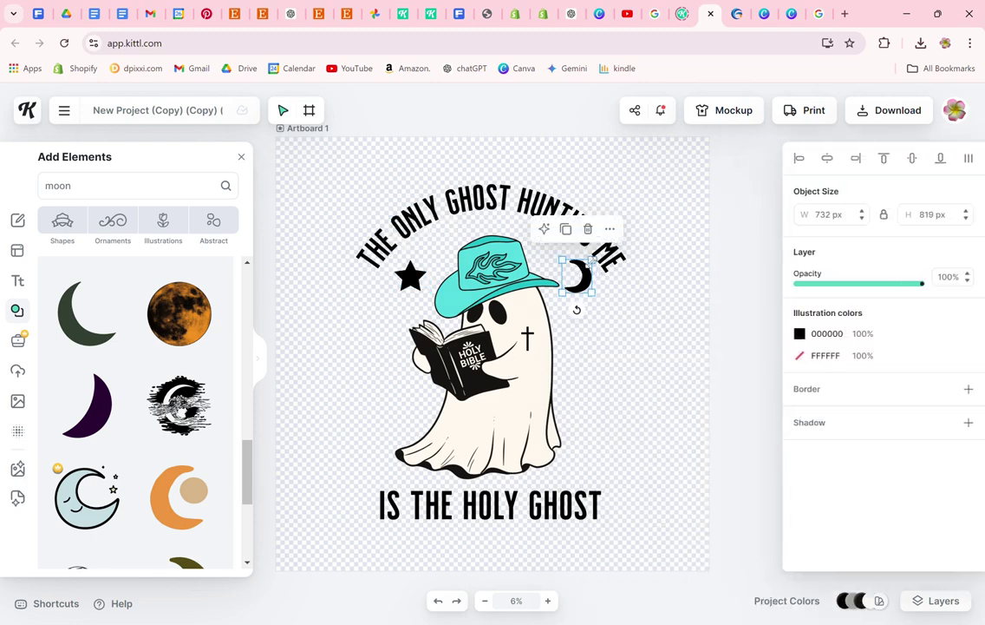
pyautogui.moveTo(592, 260); pyautogui.dragTo(593, 261)
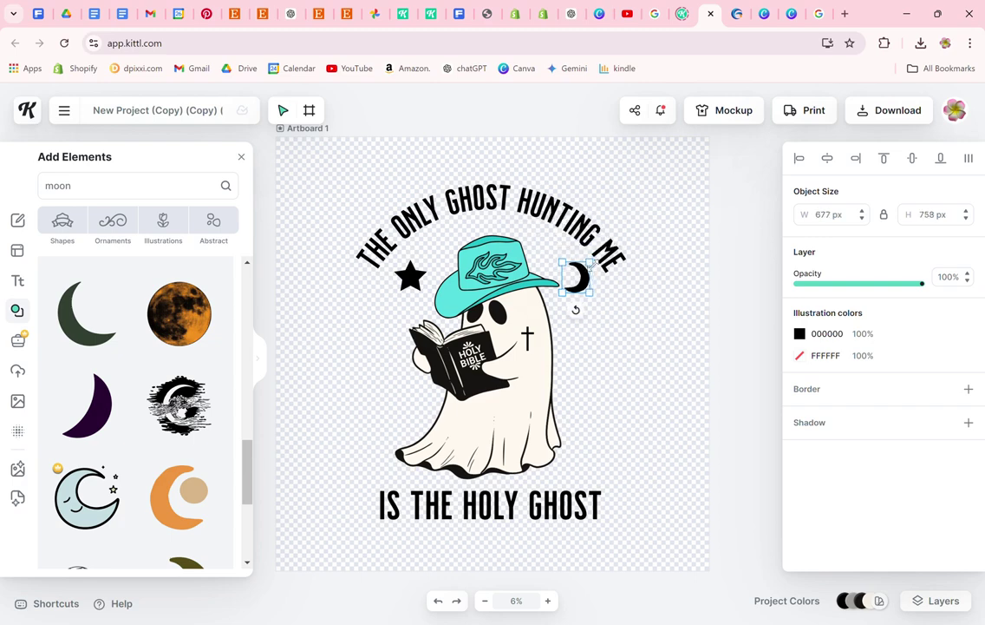
pyautogui.click(644, 288)
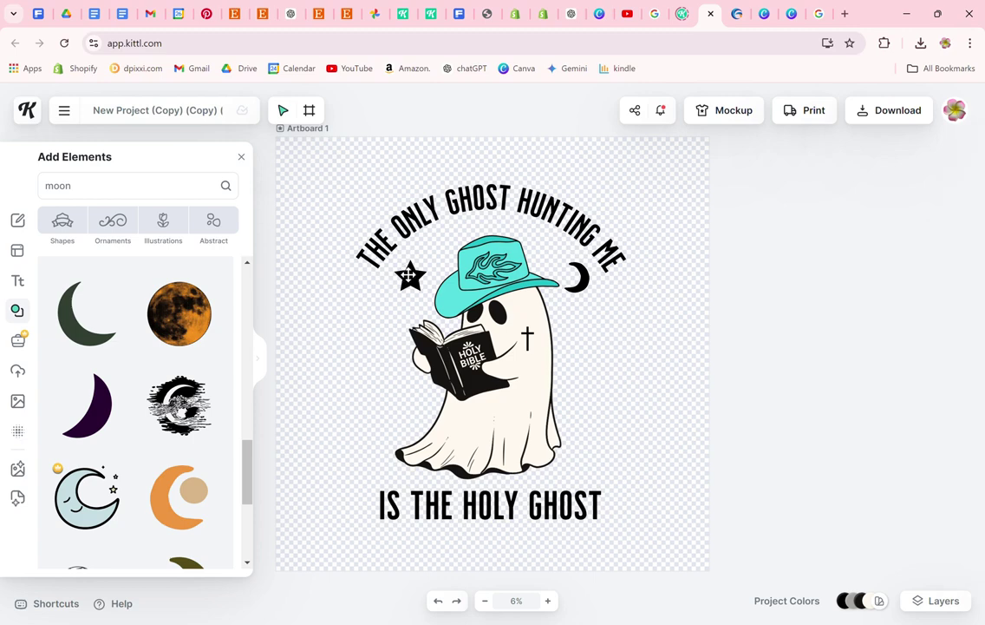
# Step: Nudge the crescent moon slightly away from the hat brim and shift the black star slightly
pyautogui.click(581, 279)
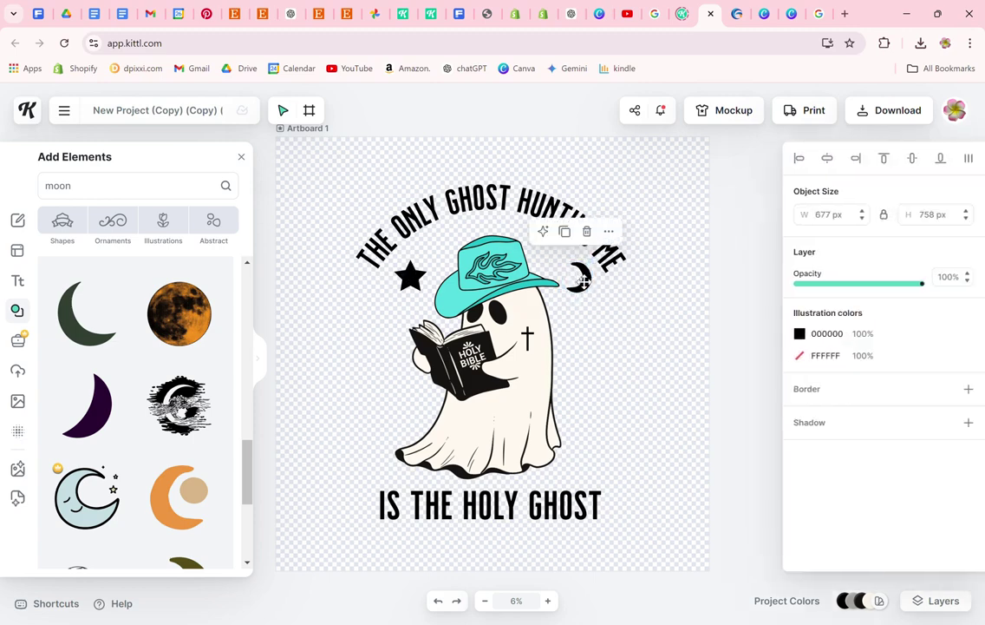
pyautogui.moveTo(583, 278); pyautogui.dragTo(587, 278)
pyautogui.click(415, 279)
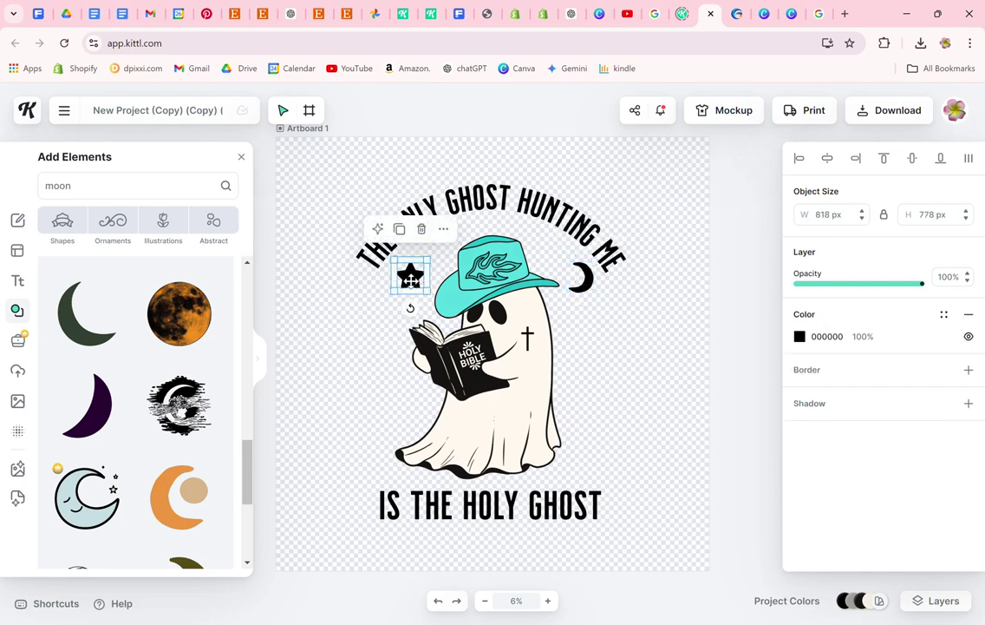
pyautogui.moveTo(410, 278); pyautogui.dragTo(415, 280)
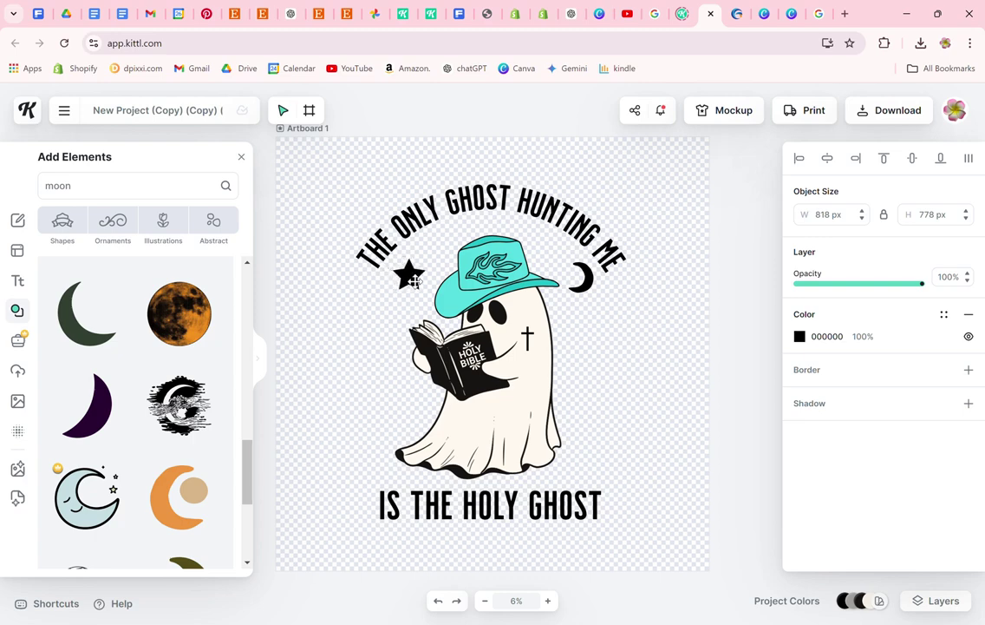
pyautogui.click(682, 364)
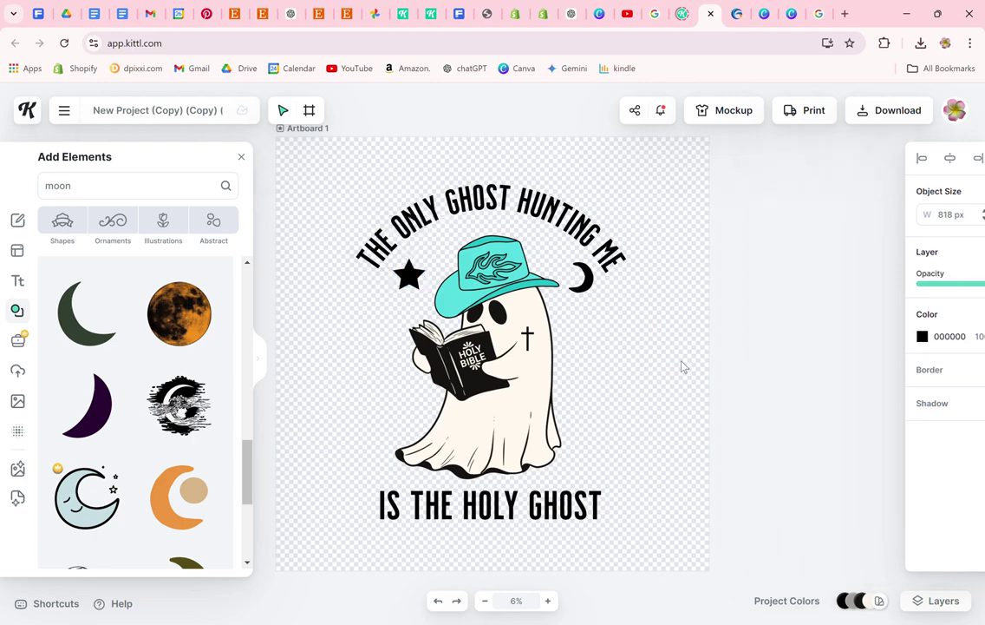
# Step: Tilt the crescent moon slightly counterclockwise, then move the moon and the star up closer to the hat
pyautogui.click(588, 279)
pyautogui.moveTo(581, 308); pyautogui.dragTo(592, 306)
pyautogui.moveTo(586, 276); pyautogui.dragTo(588, 274)
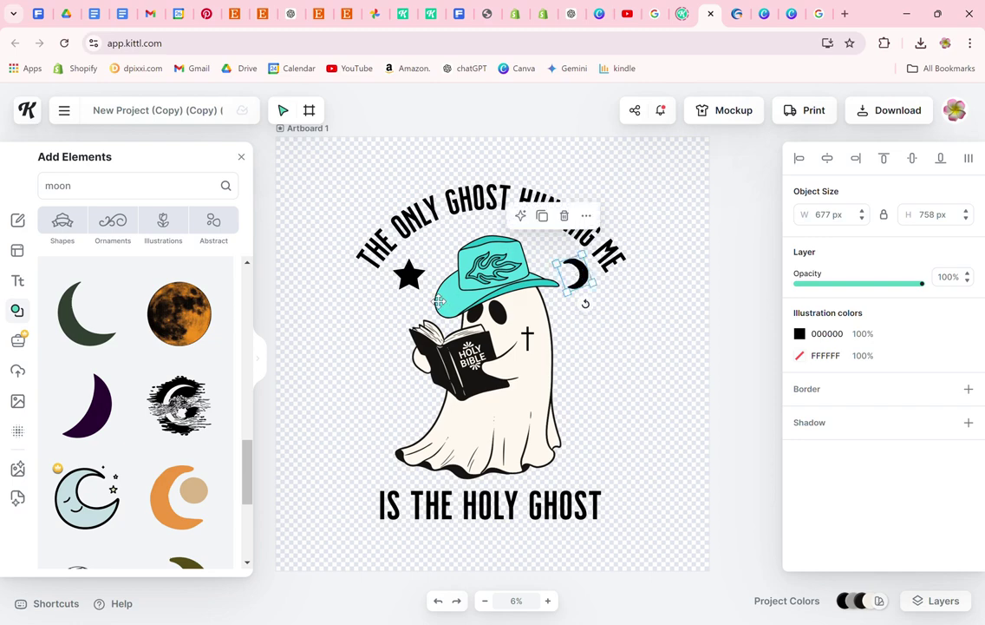
pyautogui.click(407, 273)
pyautogui.moveTo(407, 273); pyautogui.dragTo(411, 274)
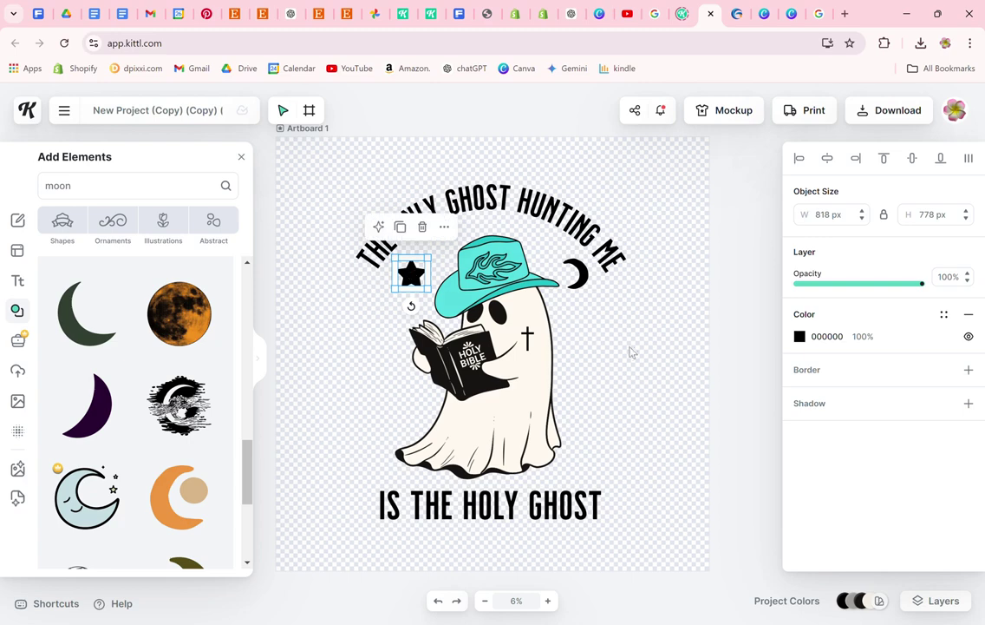
pyautogui.click(629, 347)
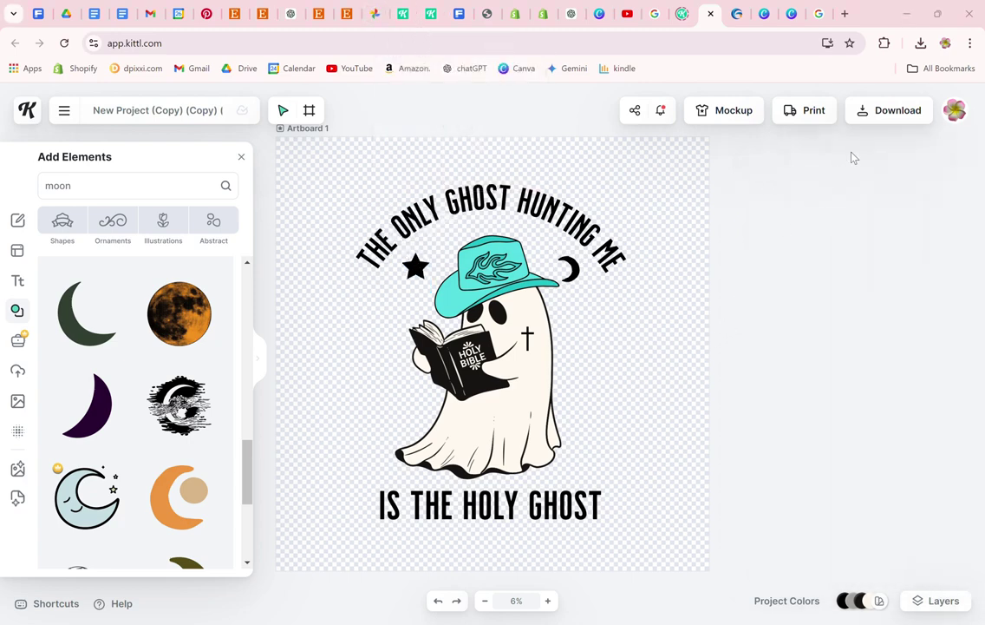
# Step: Download the design as a 5000 × 5000 px PNG with Remove Background and Optimize Quality turned on
pyautogui.click(887, 118)
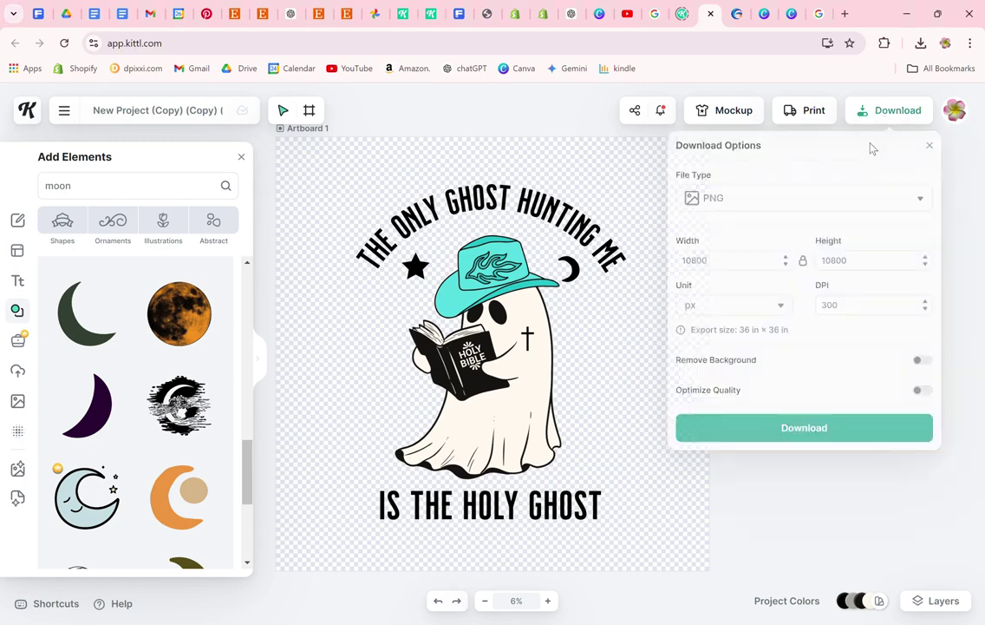
pyautogui.doubleClick(698, 260)
pyautogui.write('500')
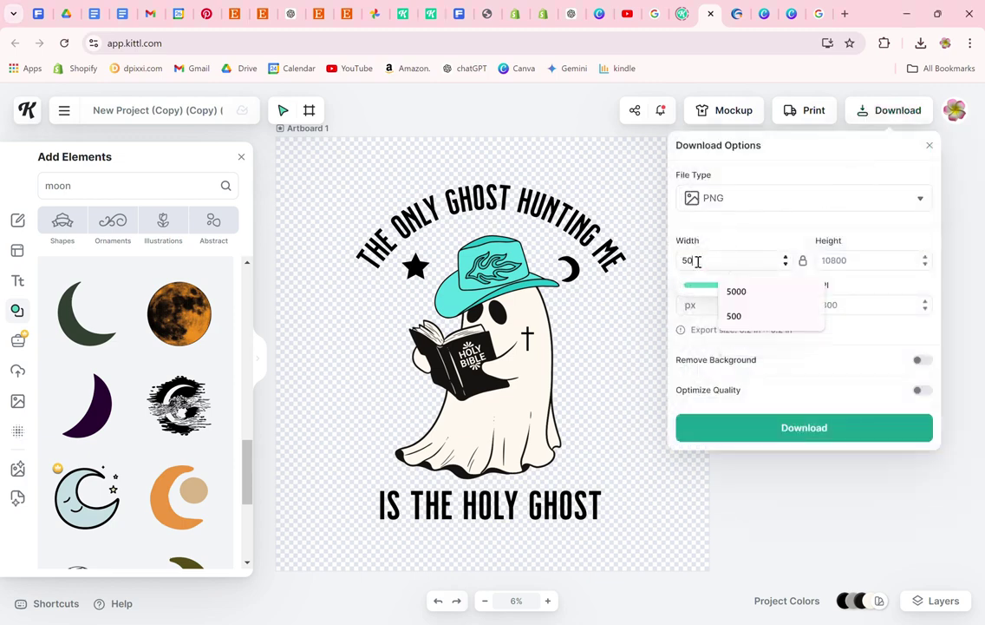
pyautogui.write('0')
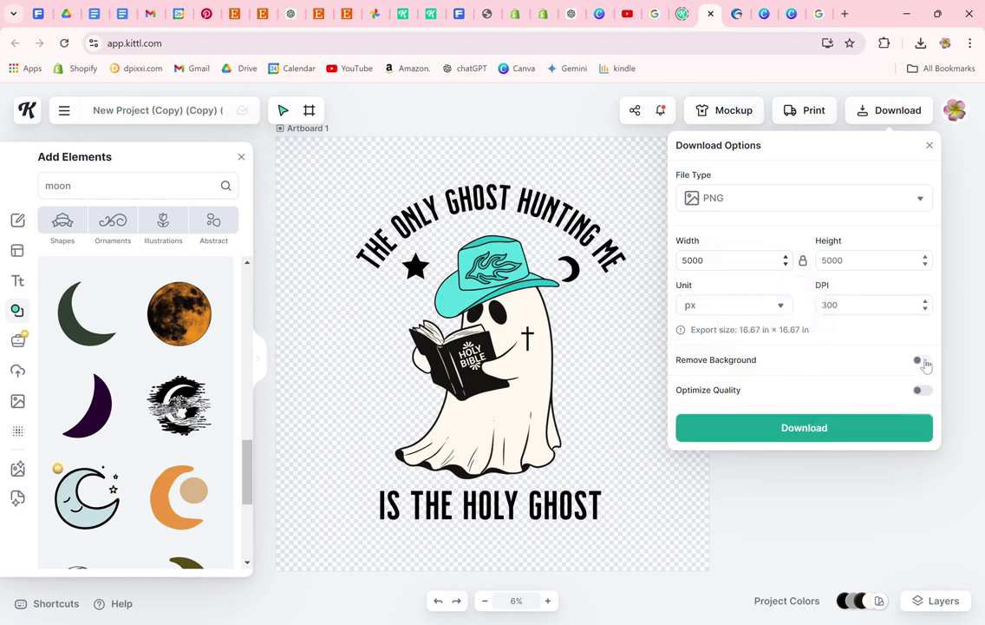
pyautogui.click(923, 360)
pyautogui.click(922, 390)
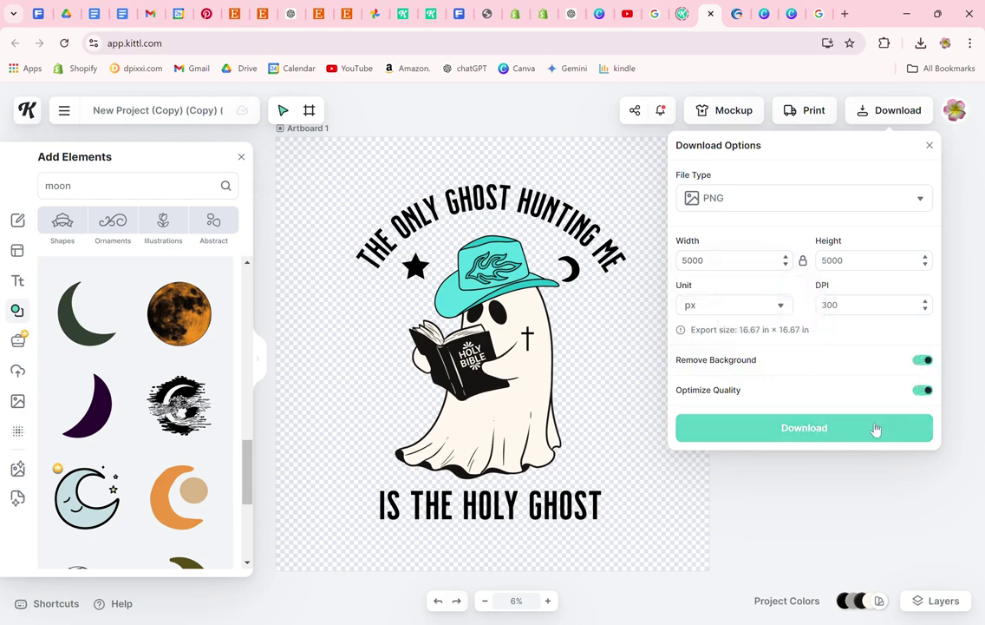
pyautogui.click(794, 431)
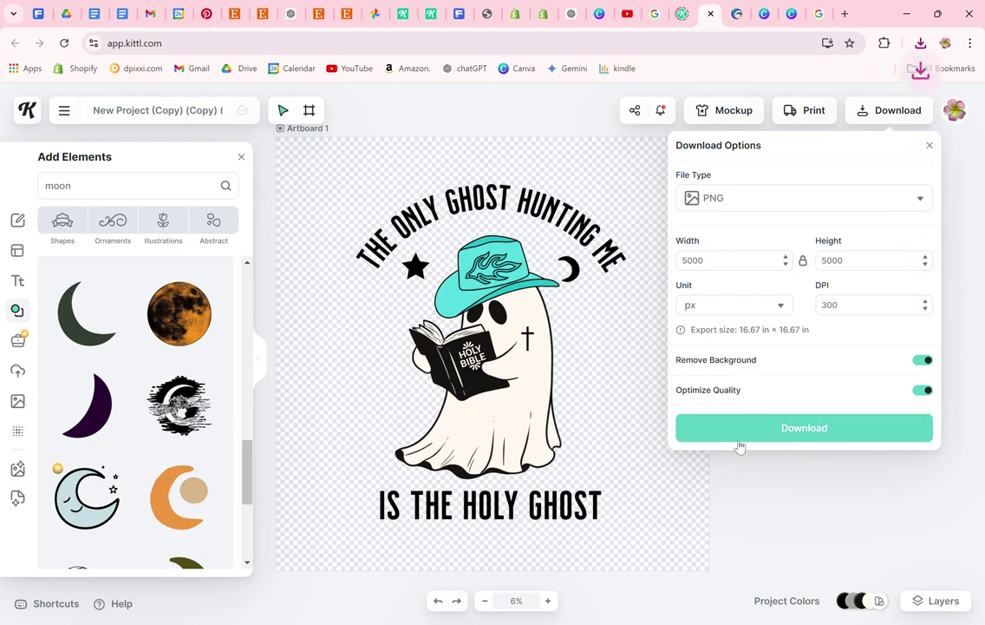
# Step: Minimise the browser and both Inkscape windows, and open the Downloads folder in File Explorer
pyautogui.click(906, 13)
pyautogui.click(906, 8)
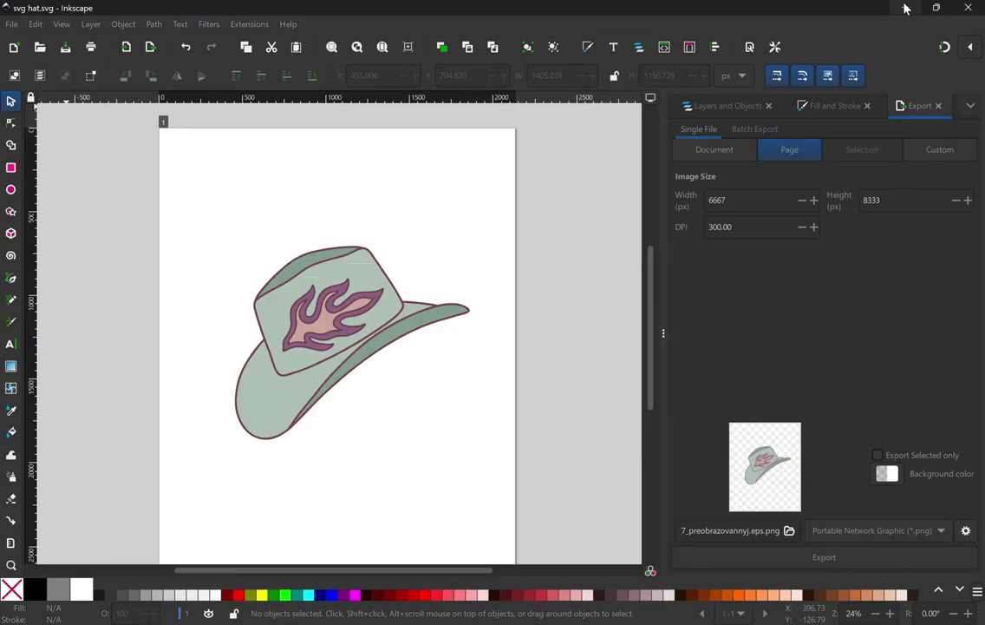
pyautogui.click(906, 10)
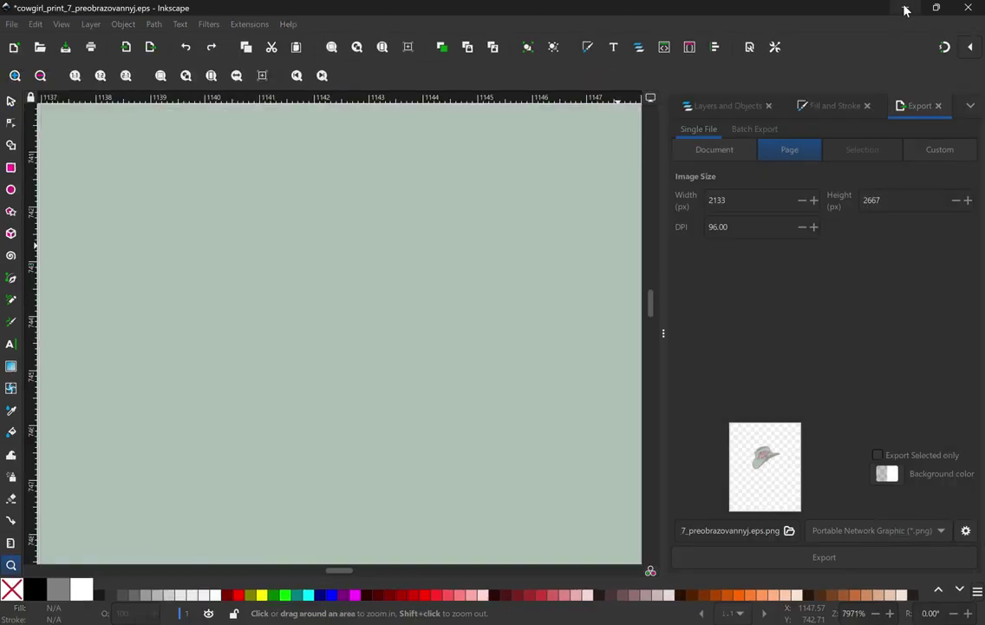
pyautogui.click(905, 10)
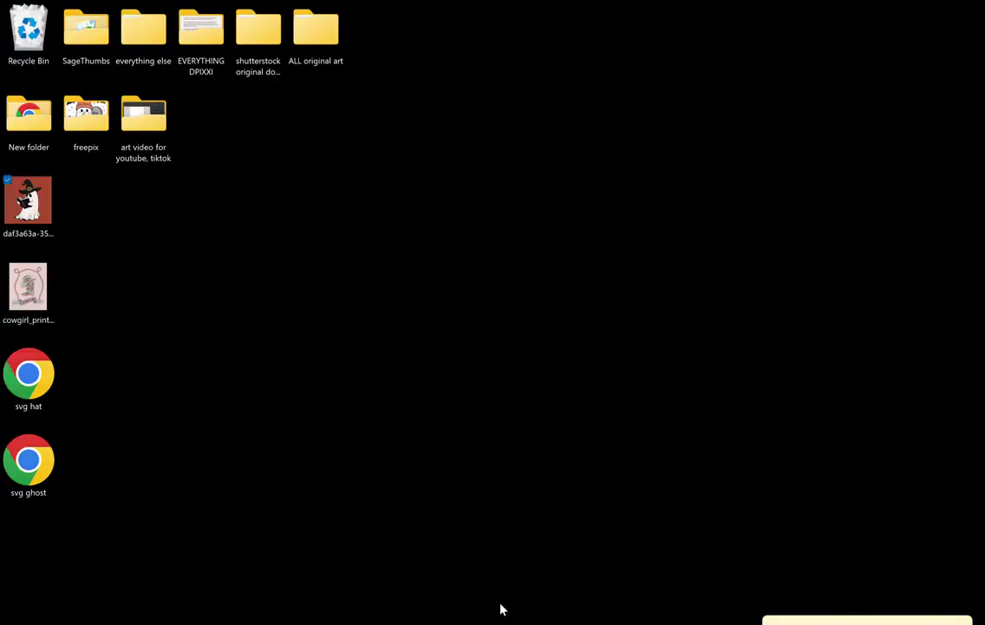
pyautogui.press('super+e')
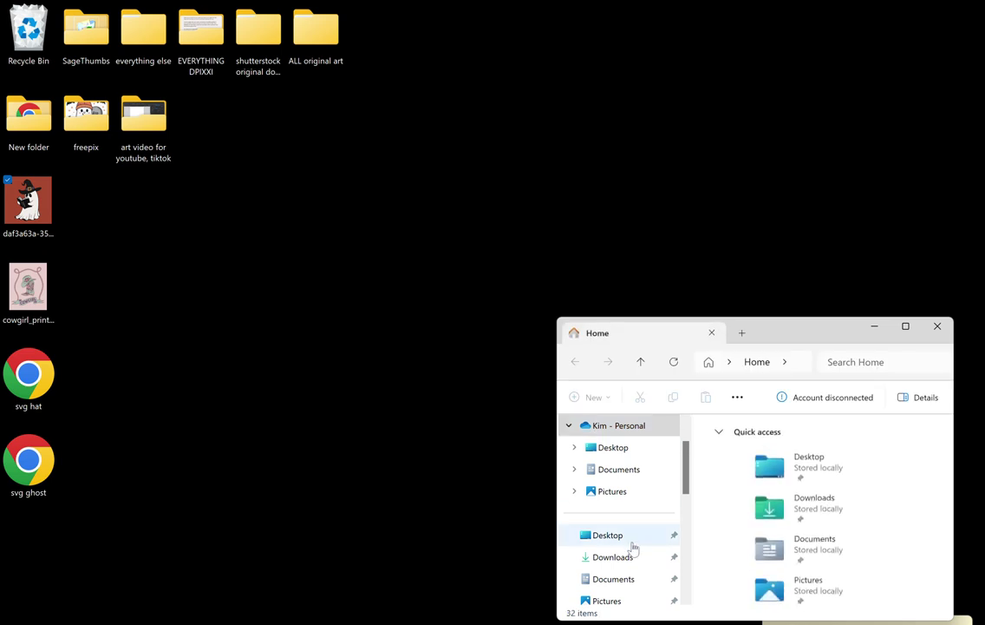
pyautogui.click(633, 555)
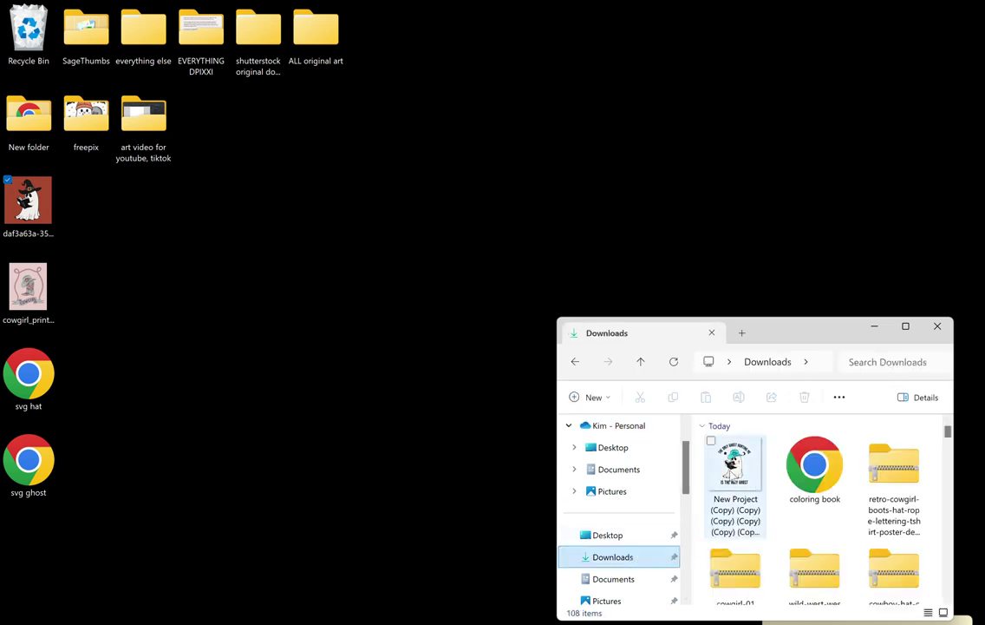
# Step: Open the downloaded ghost PNG and inspect the hat, face and Bible up close
pyautogui.press('Return')
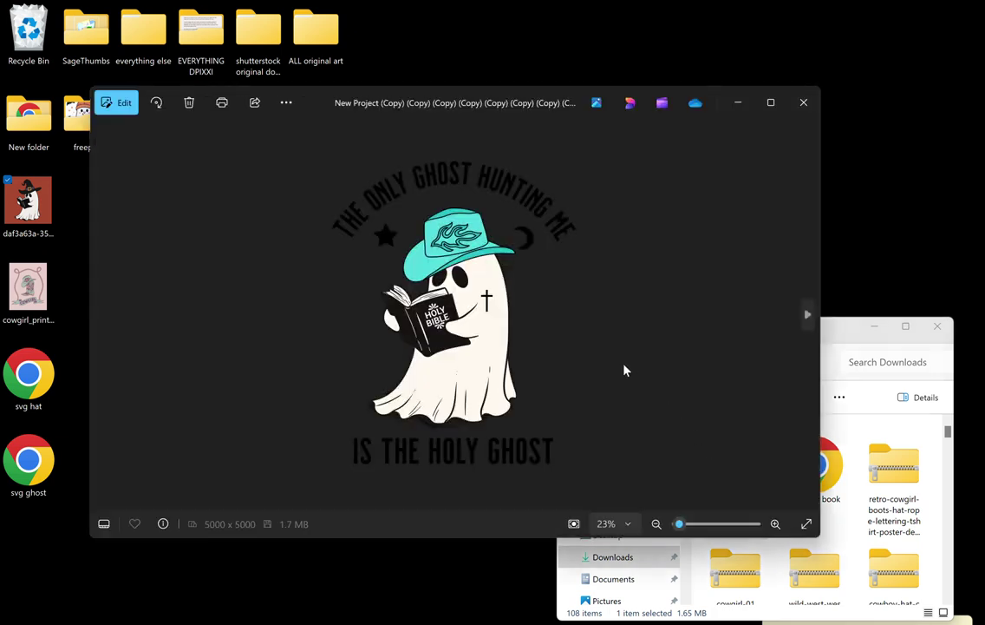
pyautogui.scroll(5, 401, 228)
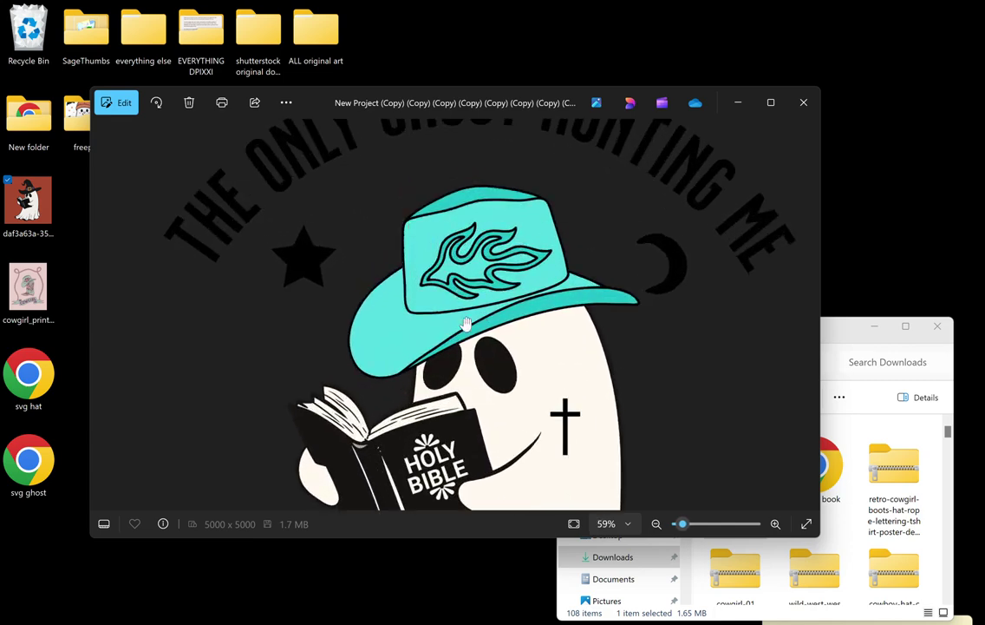
pyautogui.moveTo(458, 319); pyautogui.dragTo(449, 201)
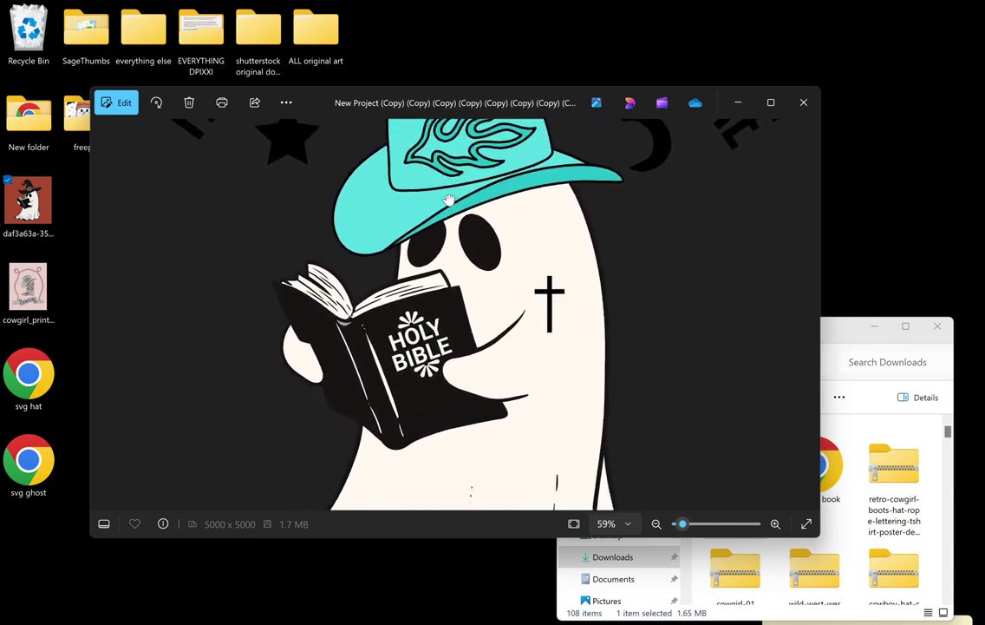
pyautogui.moveTo(506, 352); pyautogui.dragTo(523, 455)
pyautogui.scroll(-5, 559, 247)
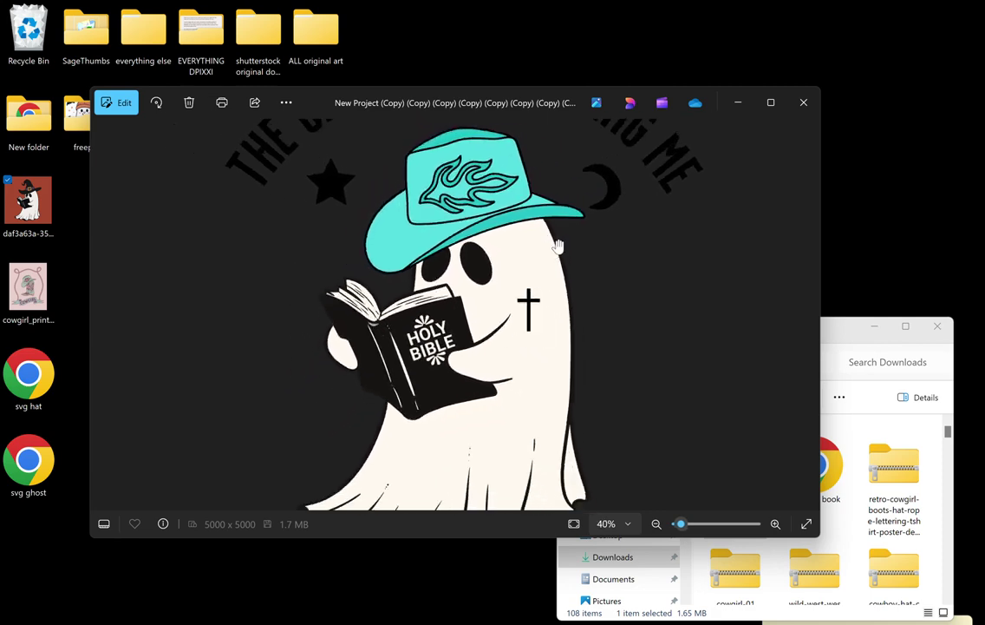
# Step: Close the image preview and move the downloaded ghost PNG from Downloads into New folder on the desktop
pyautogui.click(803, 102)
pyautogui.moveTo(729, 455); pyautogui.dragTo(30, 117)
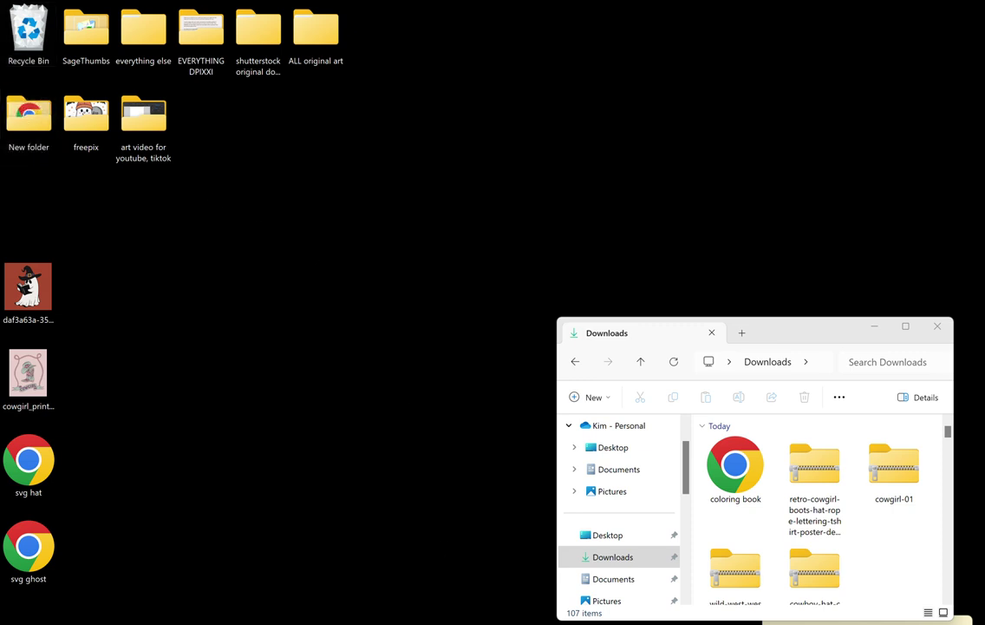
# Step: Return to the Kittl design and apply the second grain texture to the whole artboard
pyautogui.moveTo(528, 621)
pyautogui.click(527, 555)
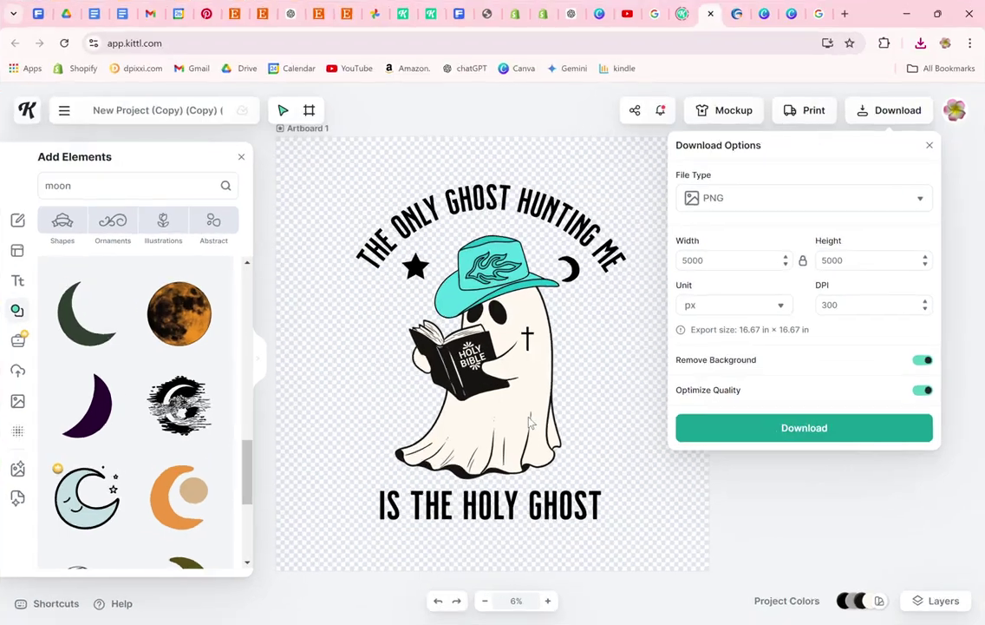
pyautogui.click(18, 431)
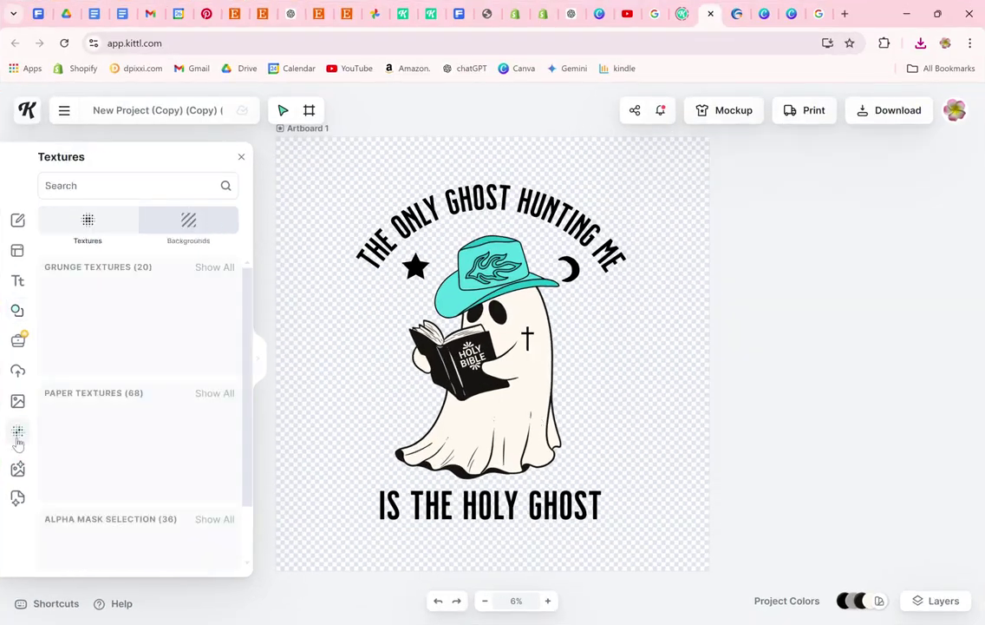
pyautogui.scroll(-3, 116, 410)
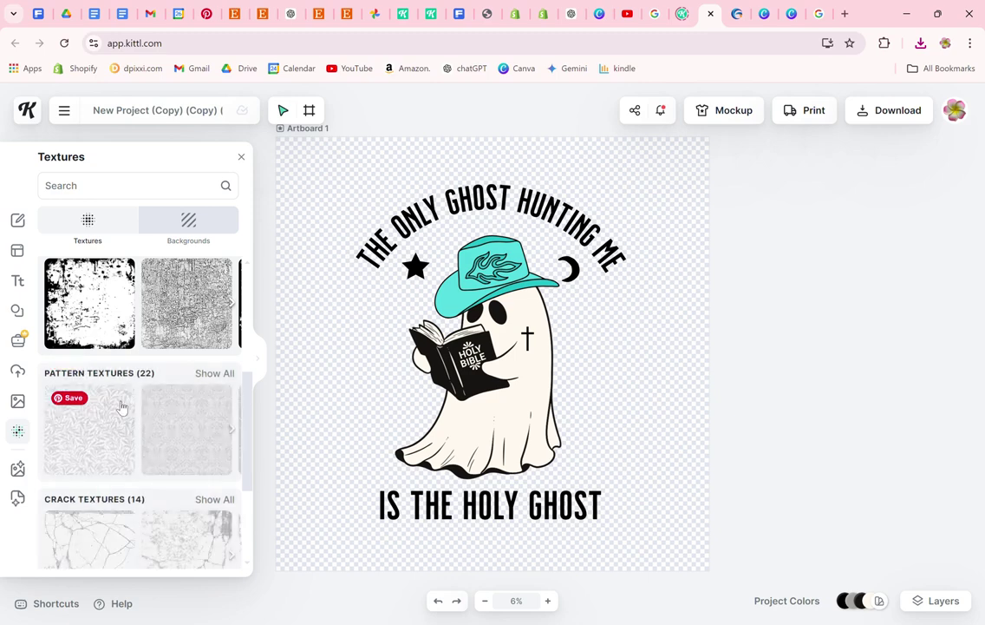
pyautogui.scroll(-7, 122, 405)
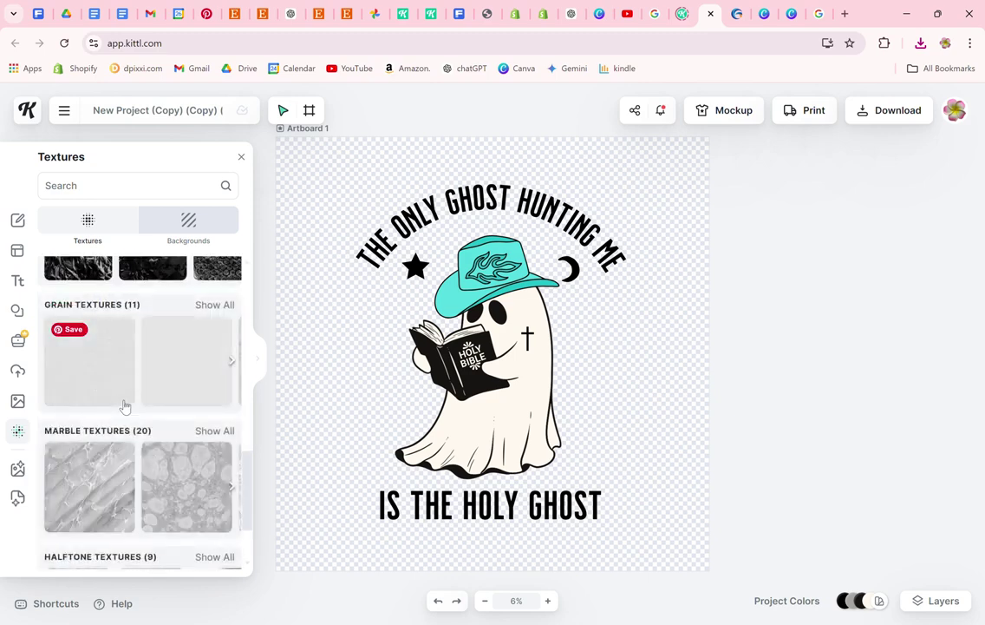
pyautogui.click(195, 364)
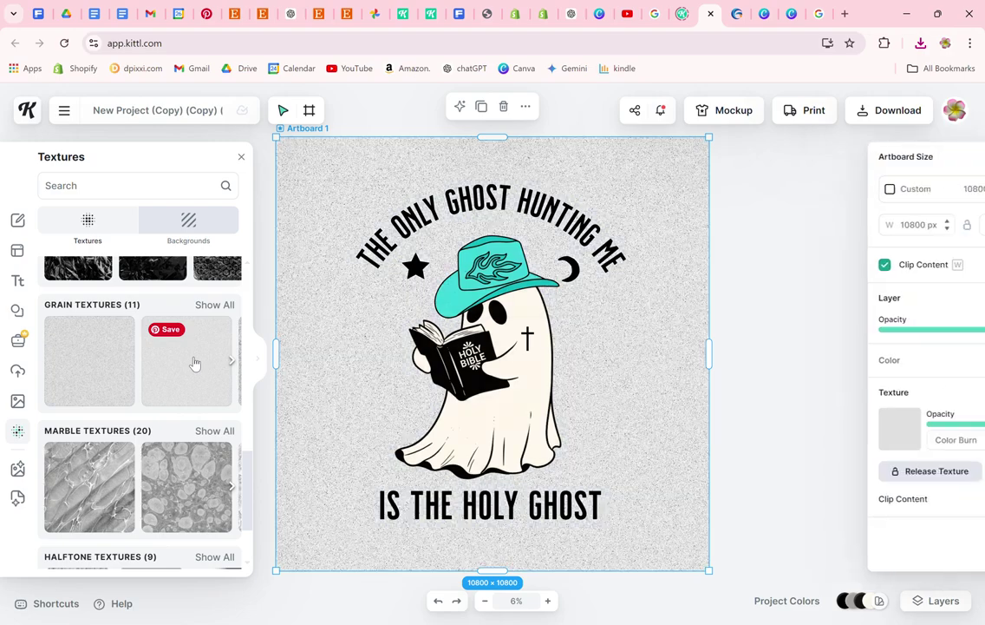
# Step: Set the grain texture's blend mode to Alpha Mask and turn on Clip Content for it
pyautogui.click(891, 441)
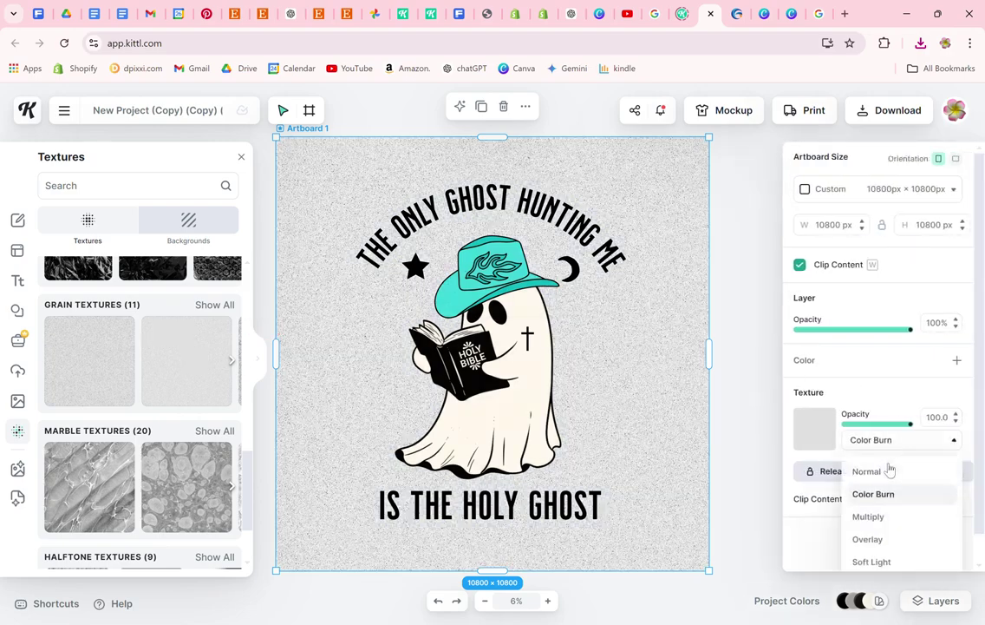
pyautogui.click(881, 566)
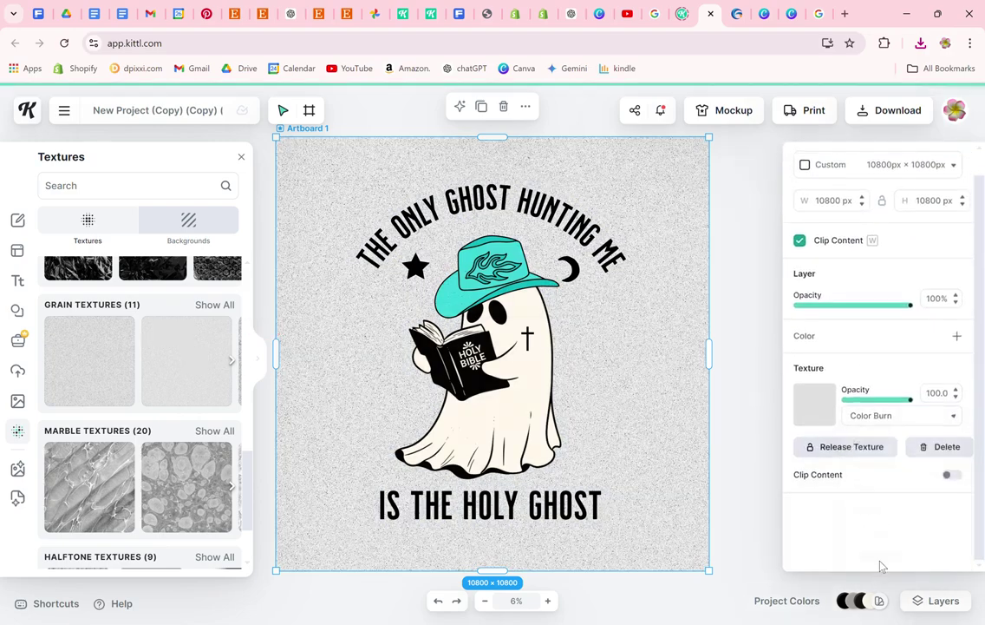
pyautogui.click(961, 499)
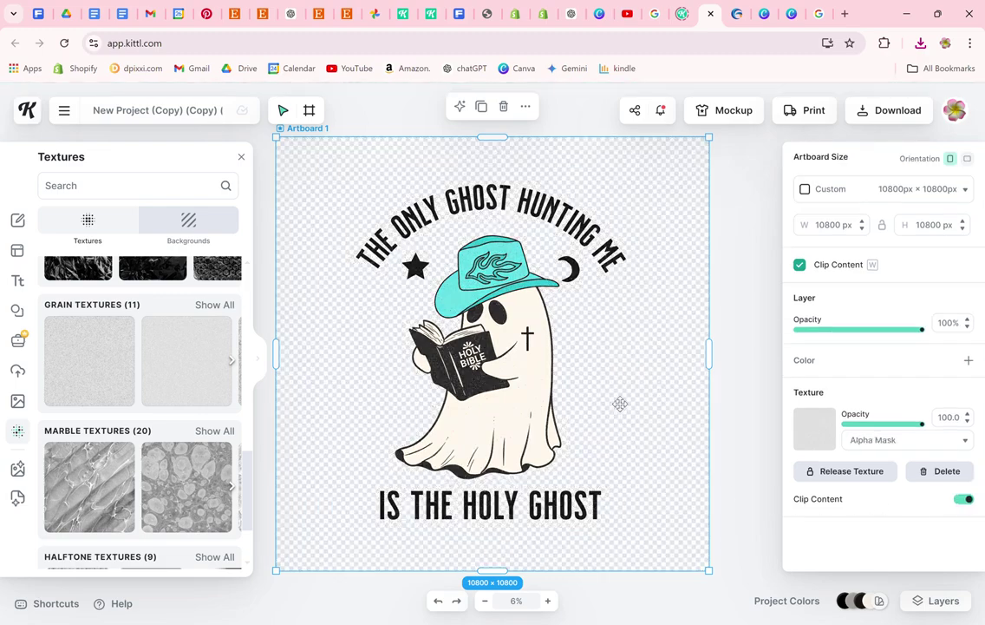
# Step: Download the textured design as a PNG with a width of 5000 px
pyautogui.click(889, 111)
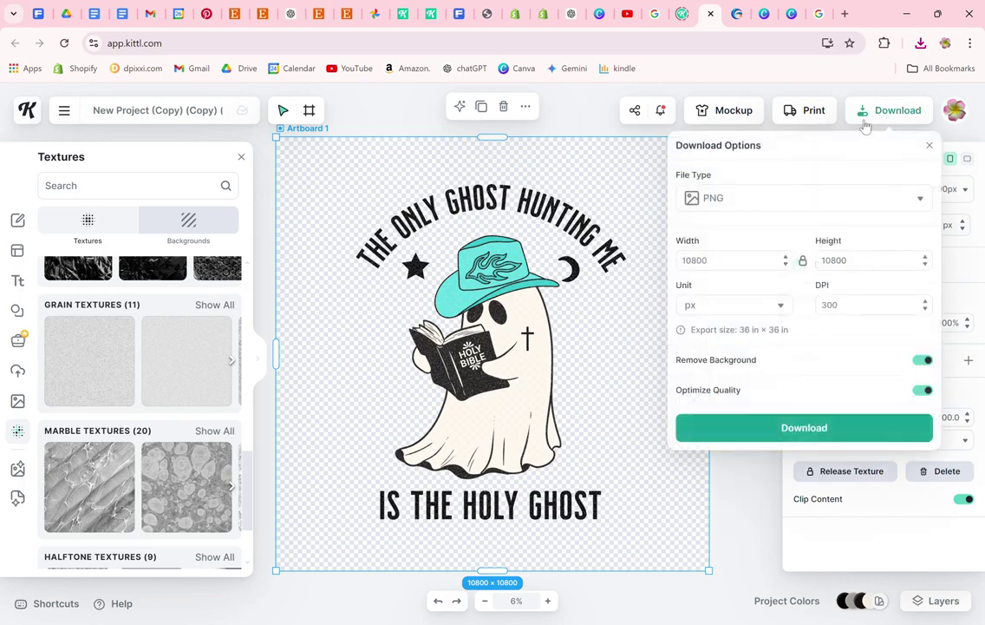
pyautogui.doubleClick(695, 260)
pyautogui.write('5000')
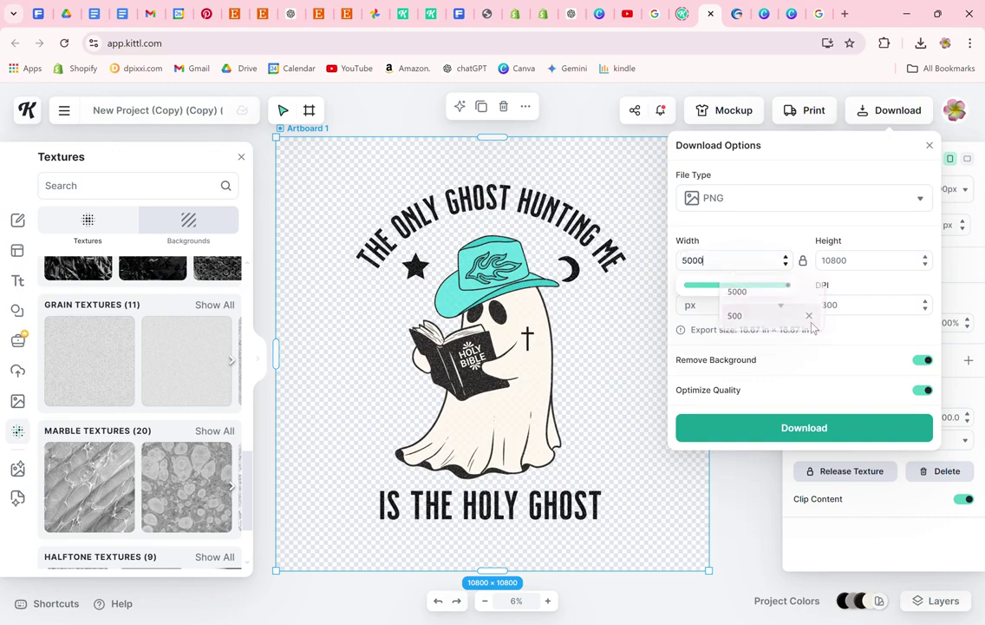
pyautogui.press('Return')
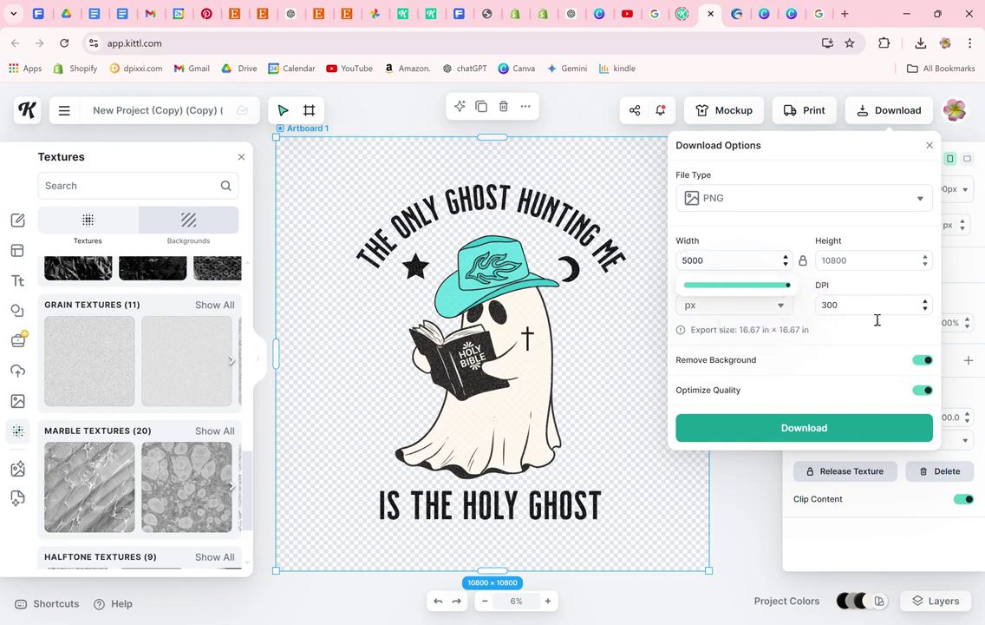
pyautogui.click(792, 429)
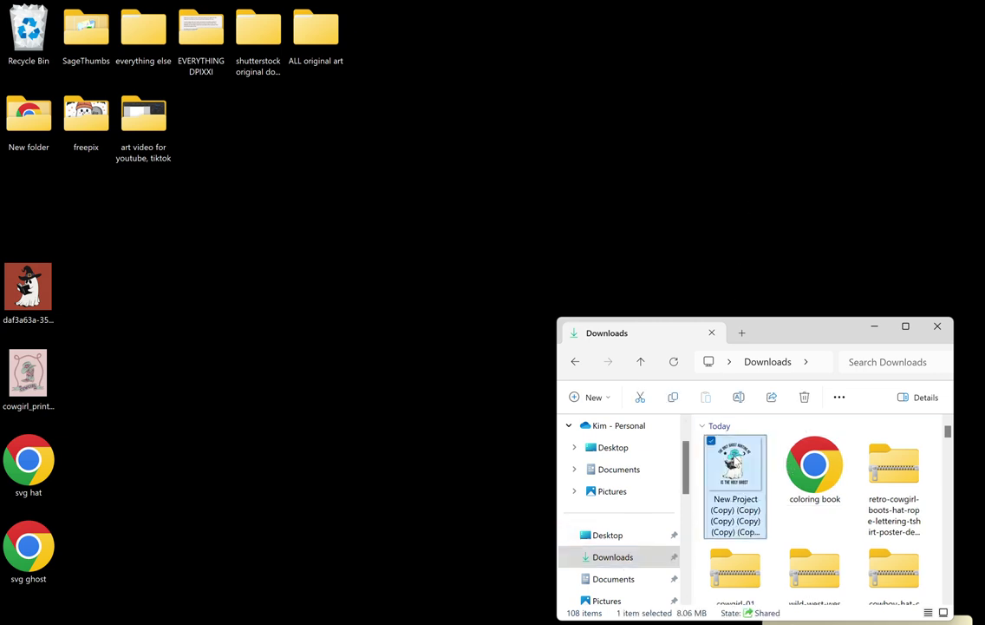
# Step: Open the textured PNG from Downloads and inspect the grain on the lettering, hat, ghost and Bible
pyautogui.doubleClick(735, 461)
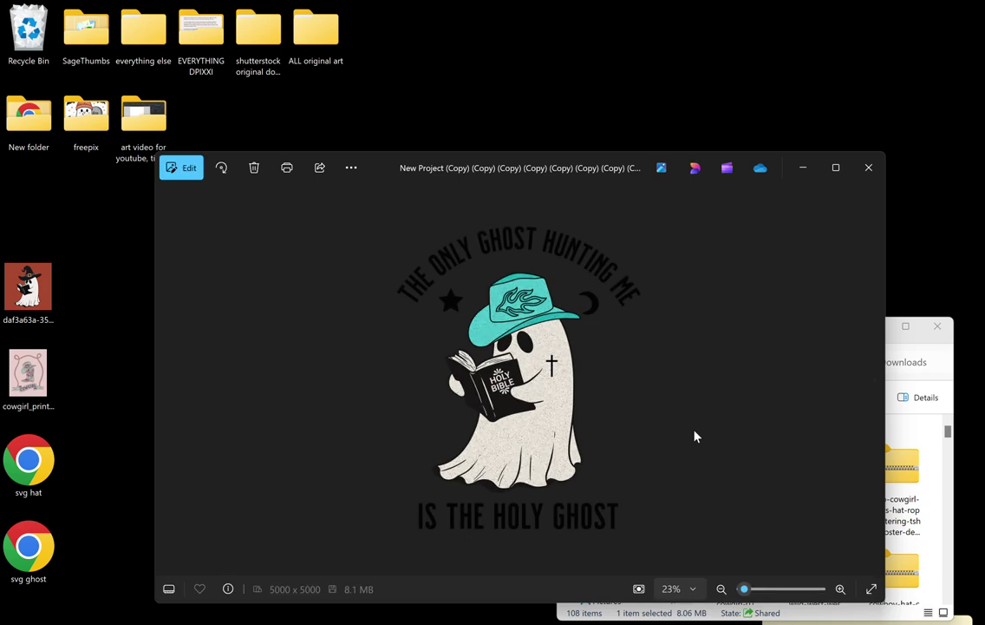
pyautogui.scroll(3, 673, 429)
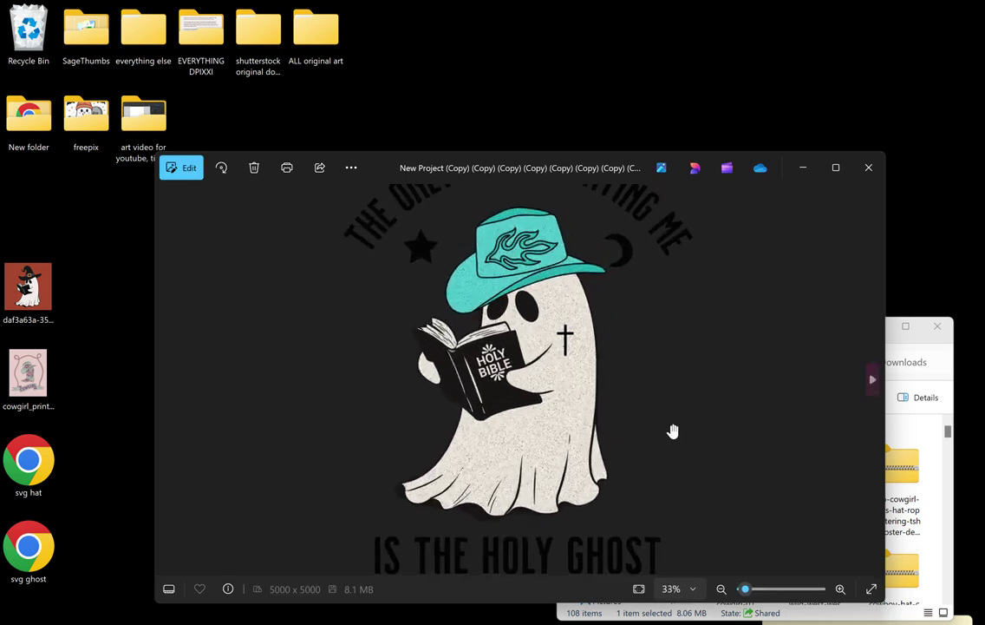
pyautogui.moveTo(563, 407); pyautogui.dragTo(502, 503)
pyautogui.moveTo(503, 385); pyautogui.dragTo(503, 443)
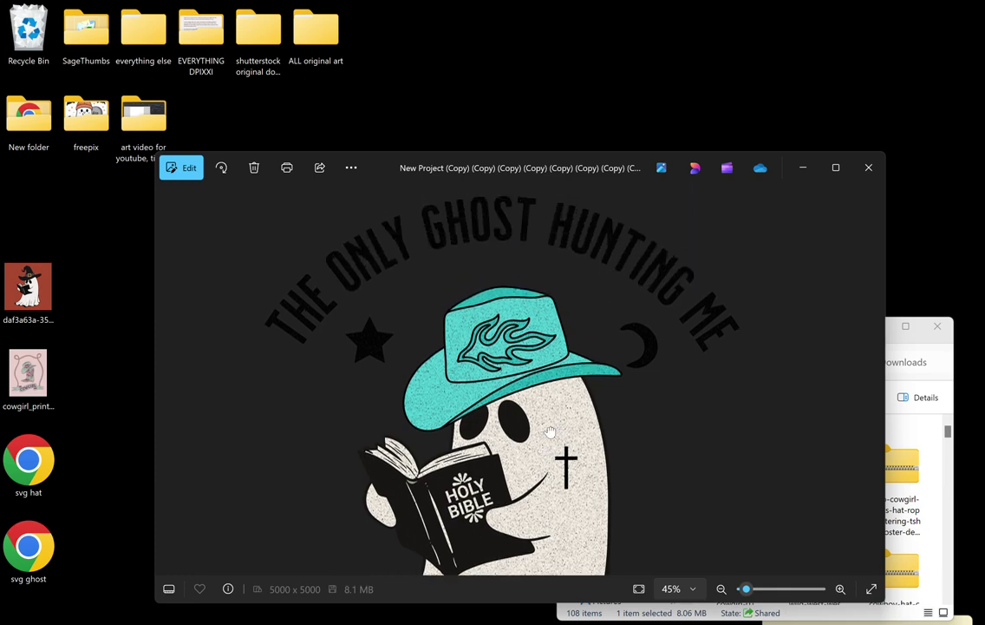
pyautogui.moveTo(562, 528); pyautogui.dragTo(567, 319)
pyautogui.scroll(-3, 551, 390)
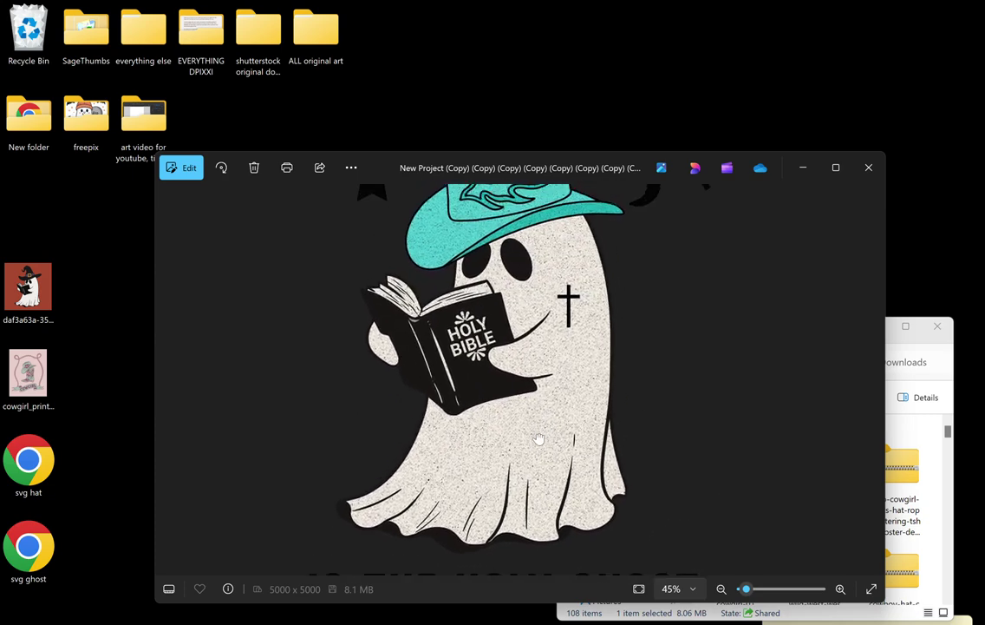
pyautogui.scroll(-2, 550, 418)
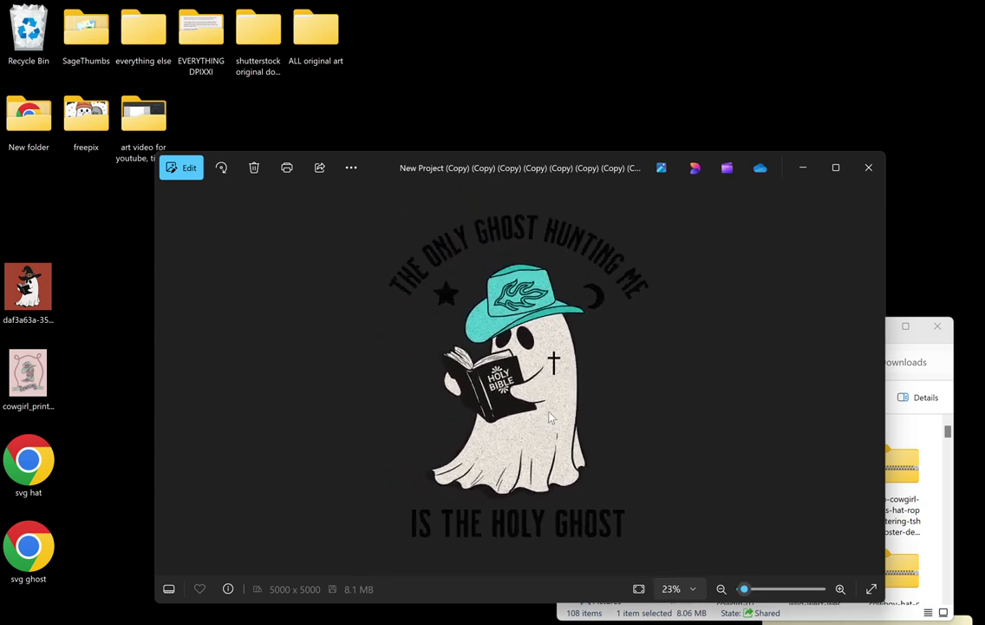